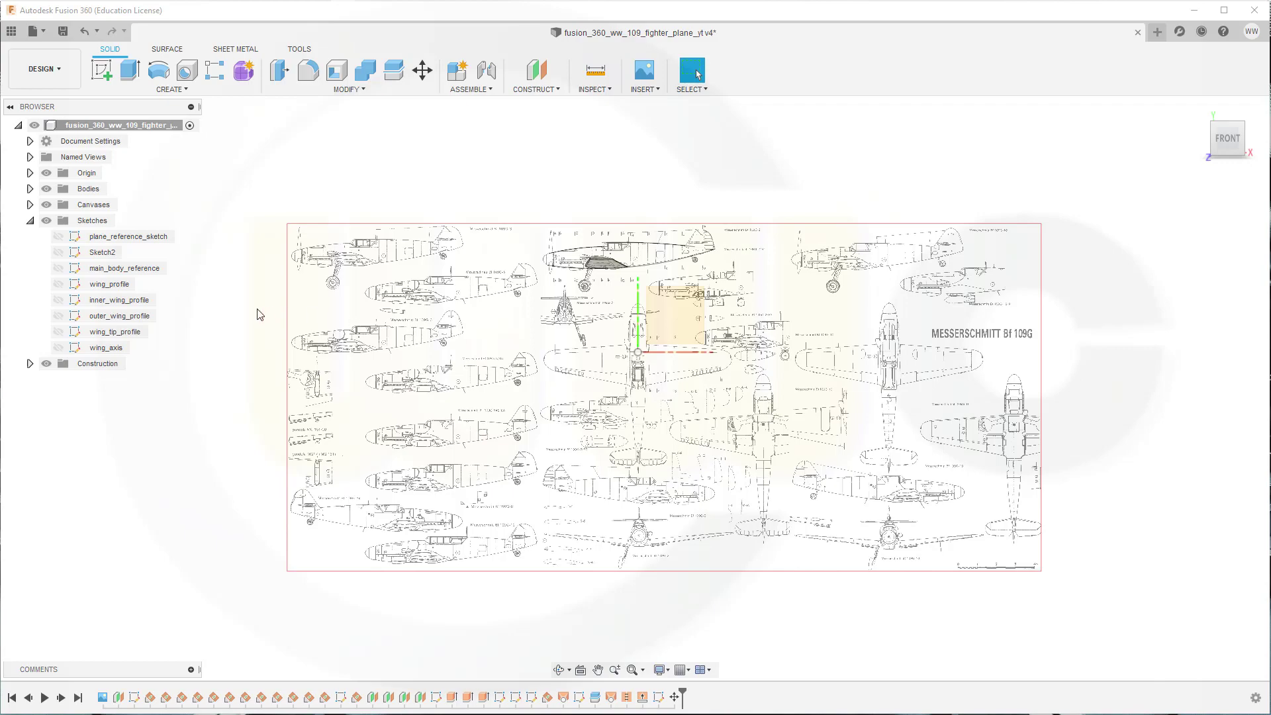
- Start a new sketch on the main_sketch_plane construction plane
scroll(271, 308, down, 2)
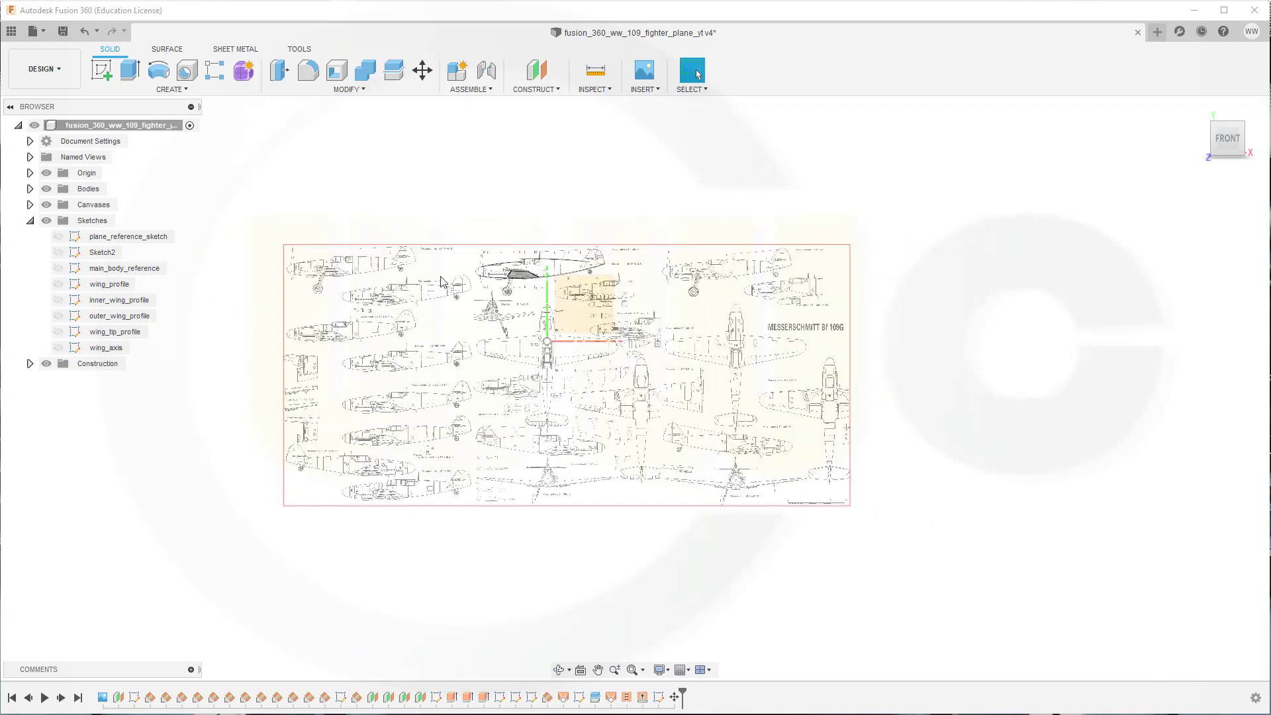
scroll(442, 281, up, 6)
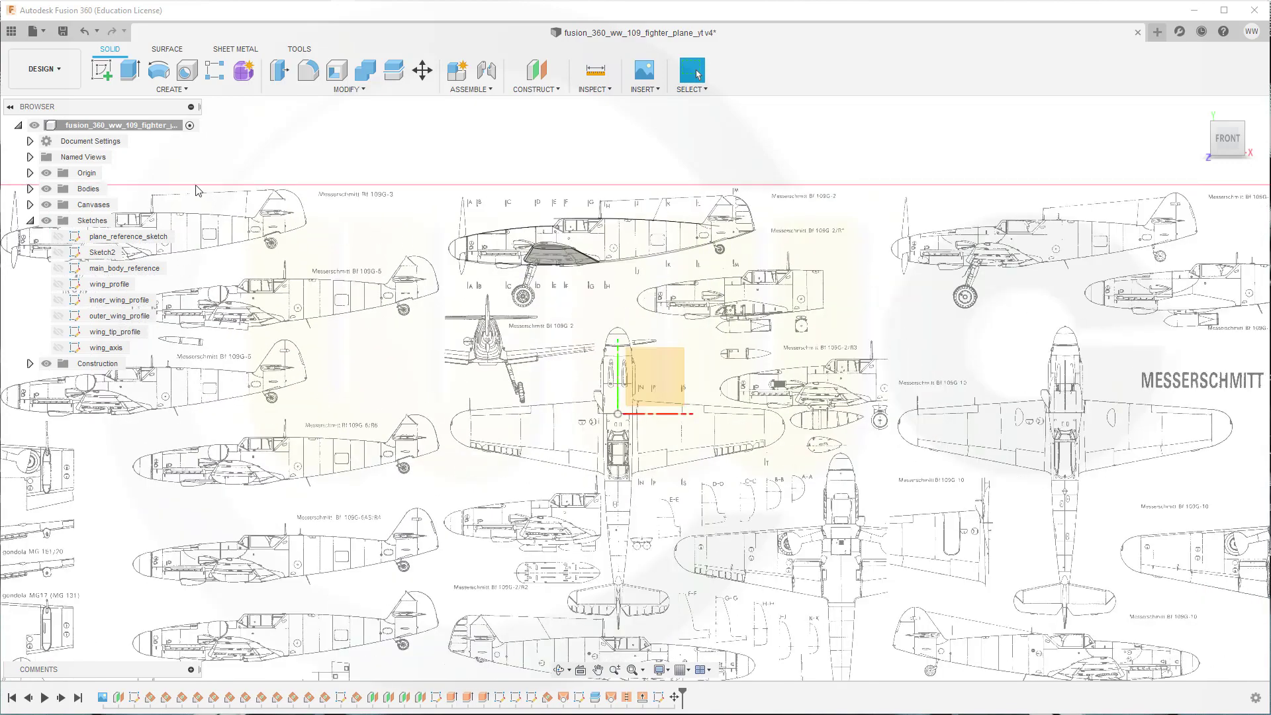
click(31, 364)
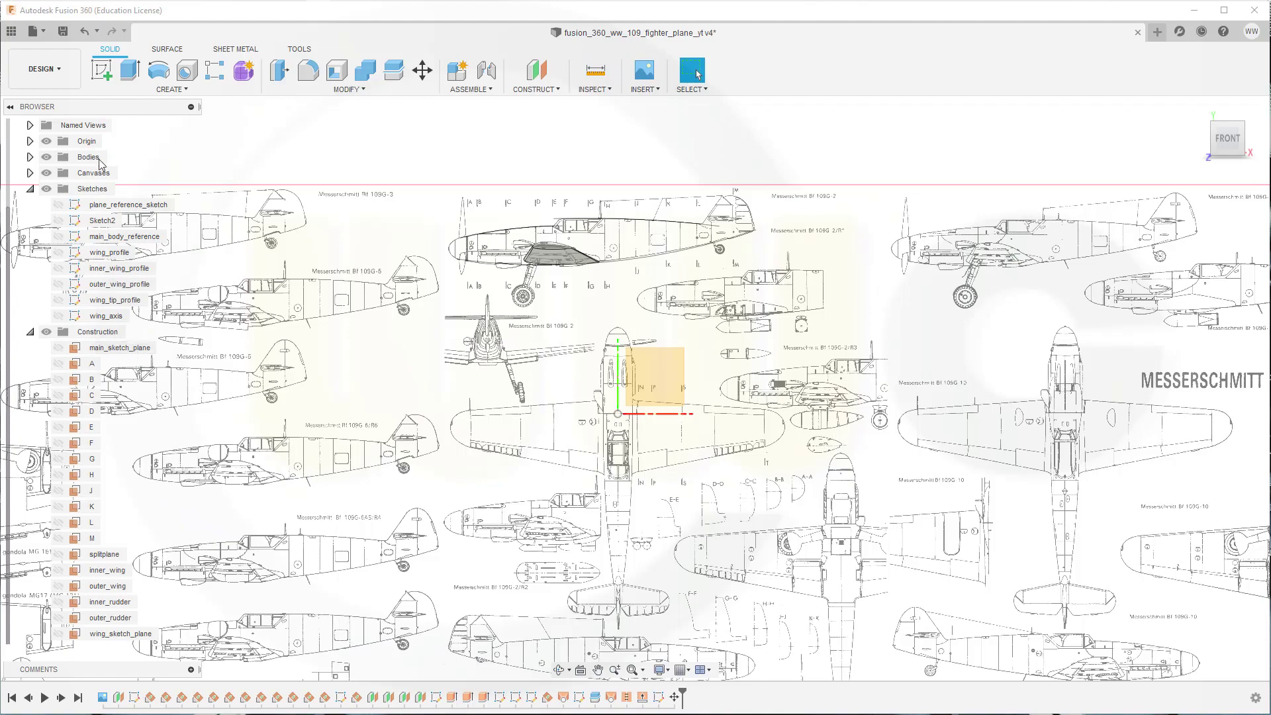
click(102, 70)
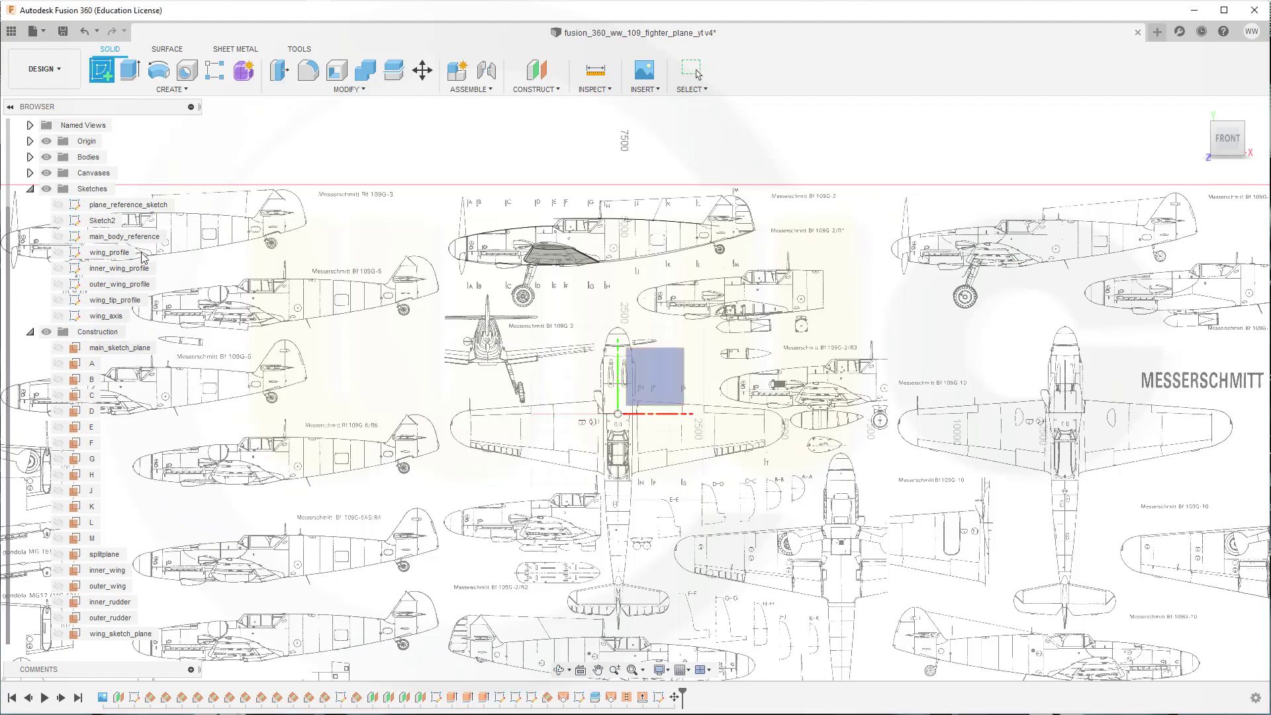
click(138, 349)
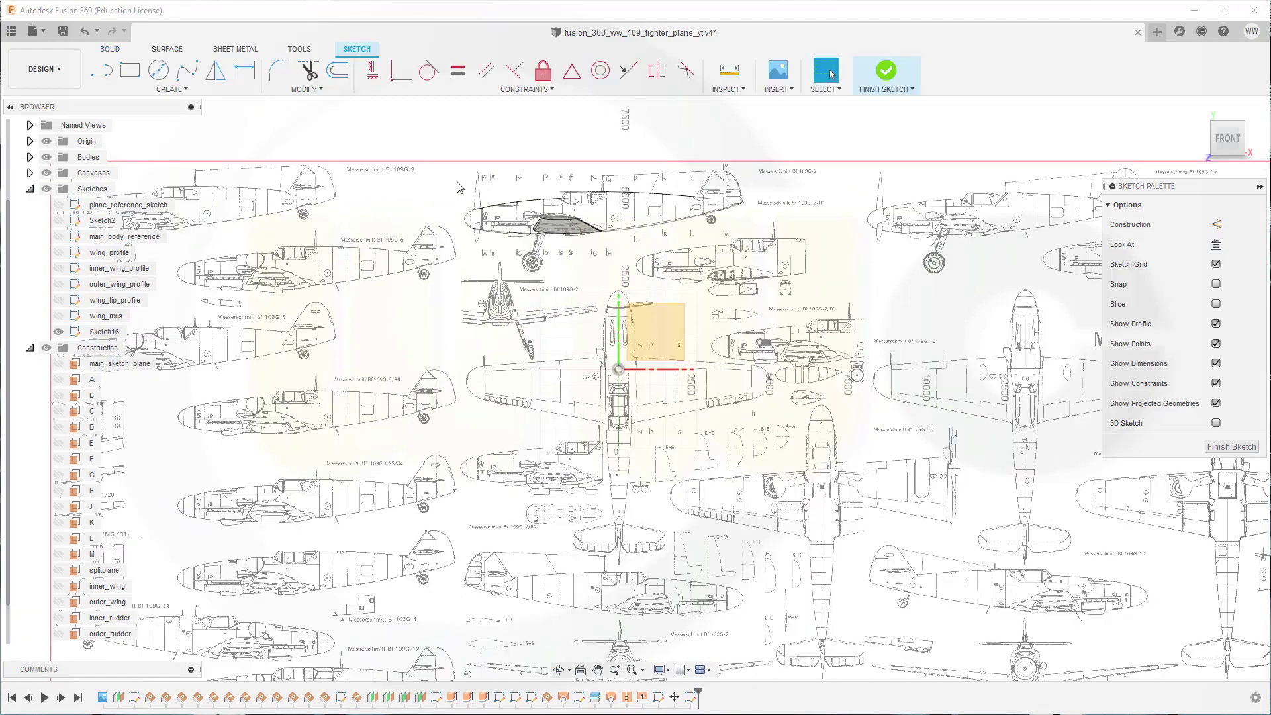
- Draw a horizontal construction line about 551 mm long from the spinner's rear edge to the nose tip, plus a vertical one about 417 mm downward
scroll(460, 187, up, 10)
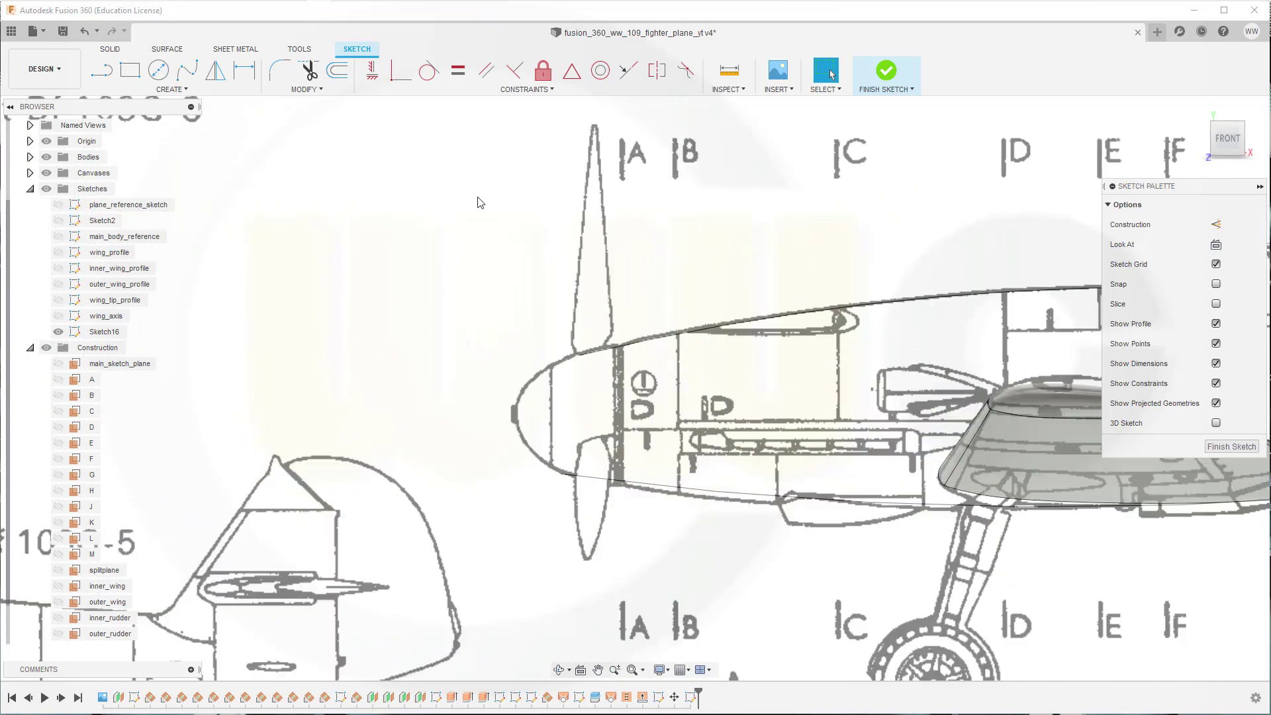
click(101, 70)
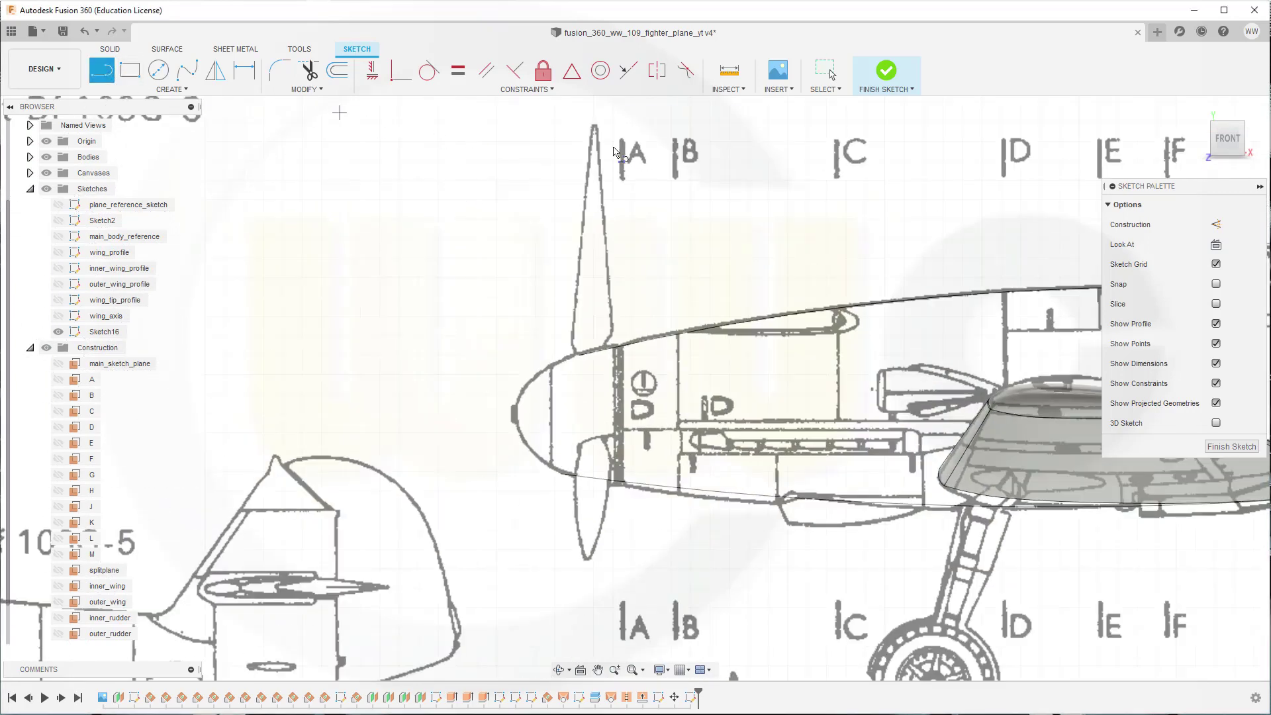
click(1215, 225)
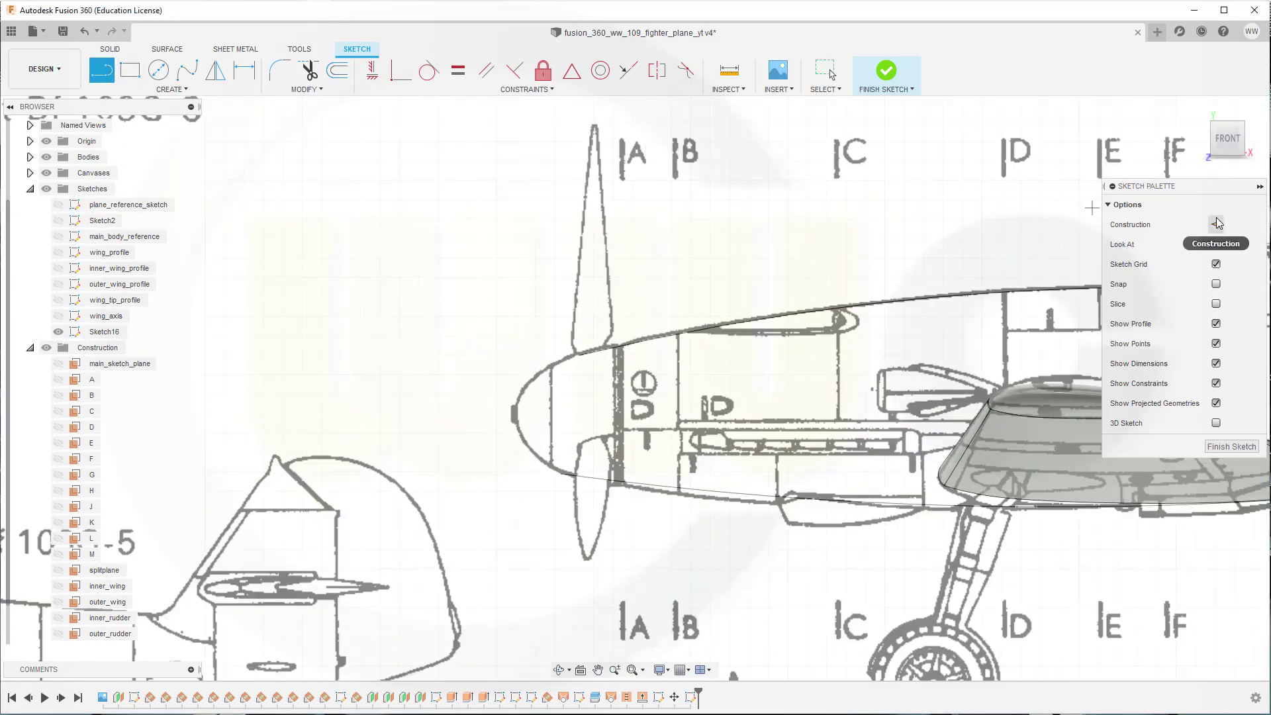
scroll(606, 462, up, 4)
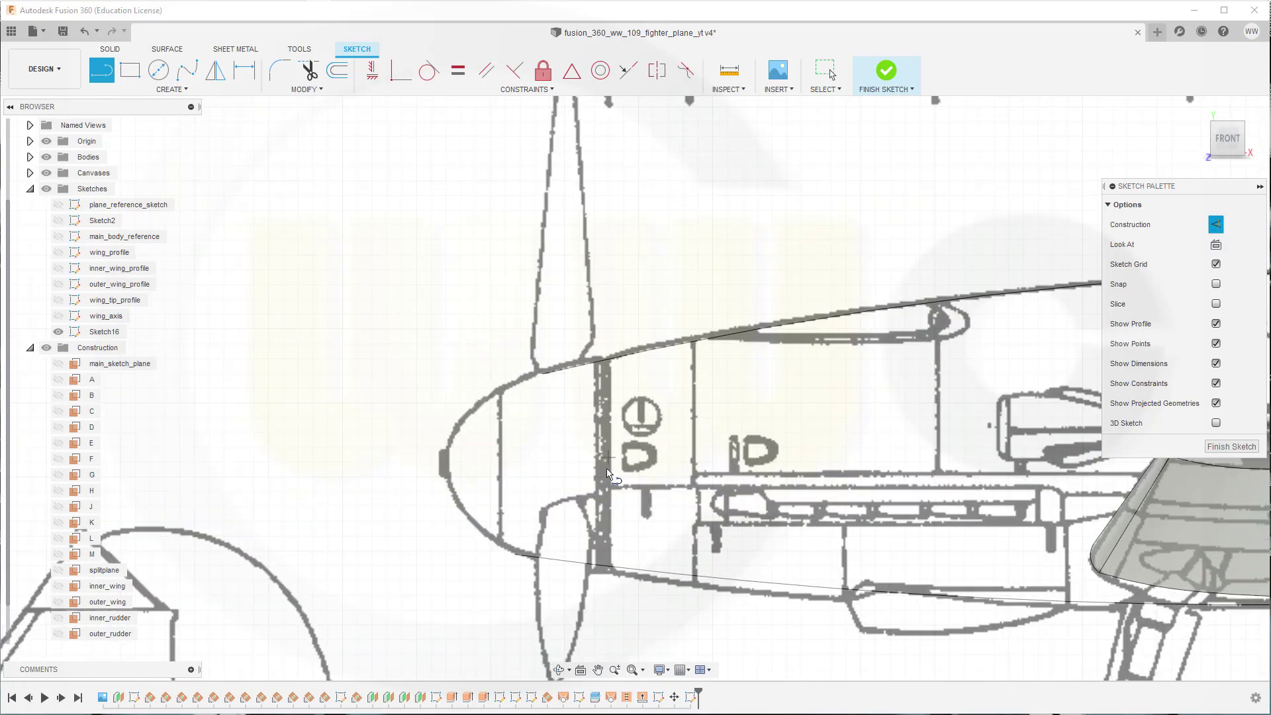
click(607, 462)
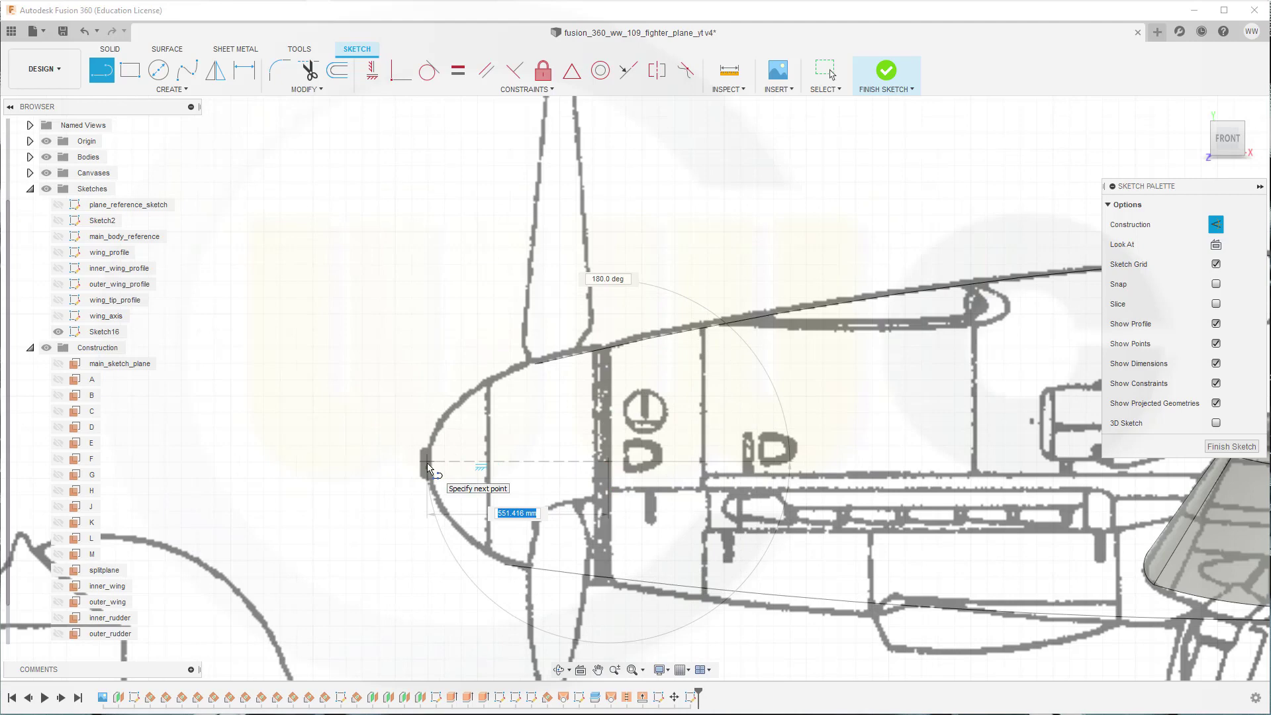
click(427, 462)
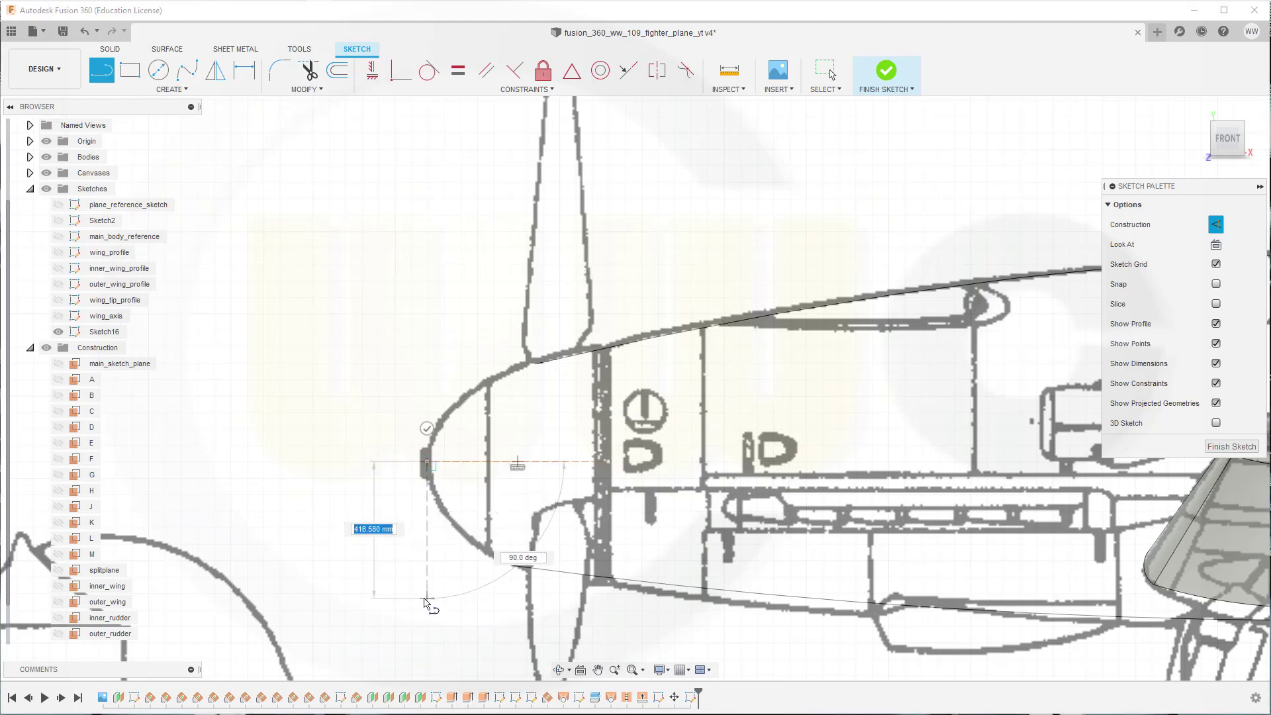
click(426, 598)
key(Escape)
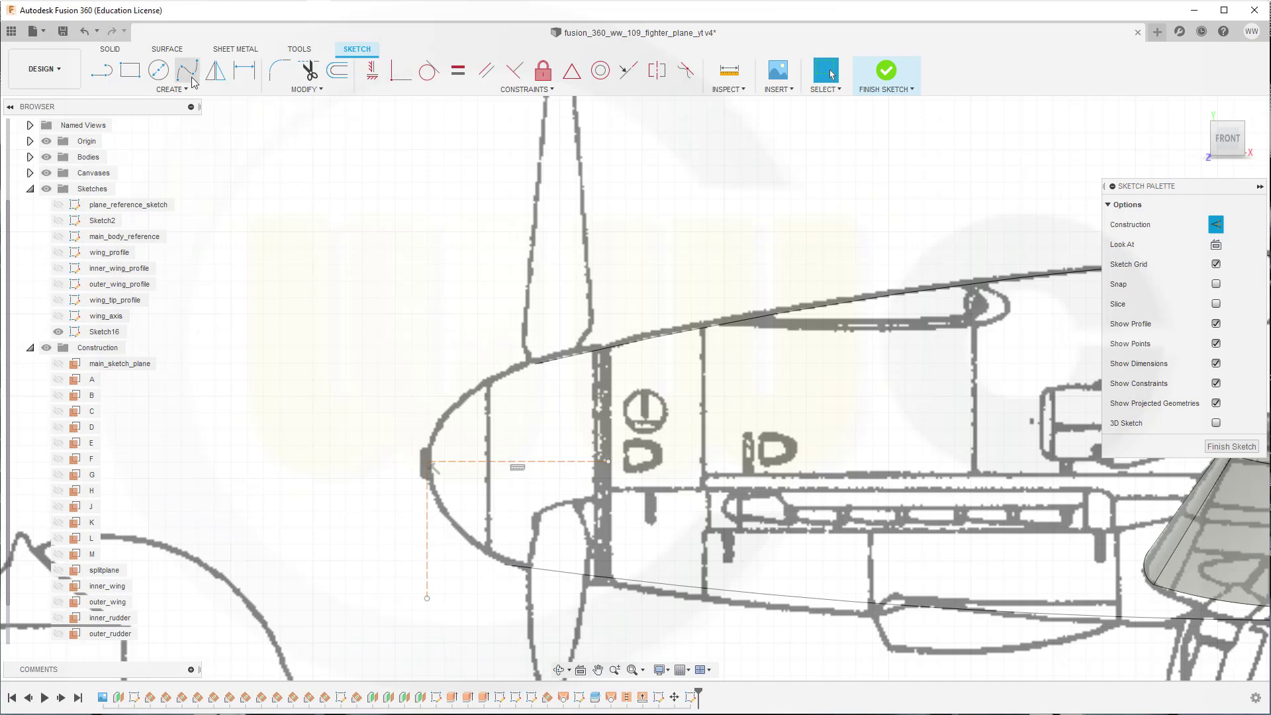
- With construction mode off, trace the spinner's upper outline with a four-point fit point spline from the nose tip to the spinner's rear edge
click(1215, 226)
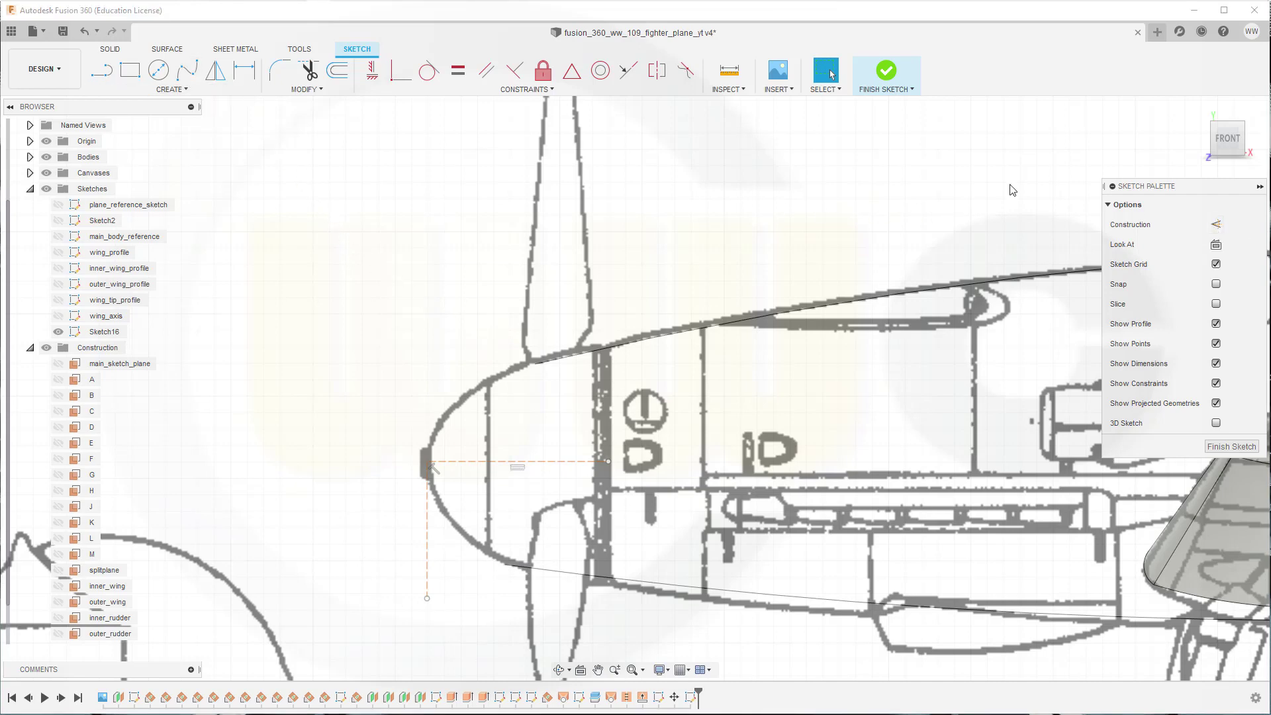
click(187, 69)
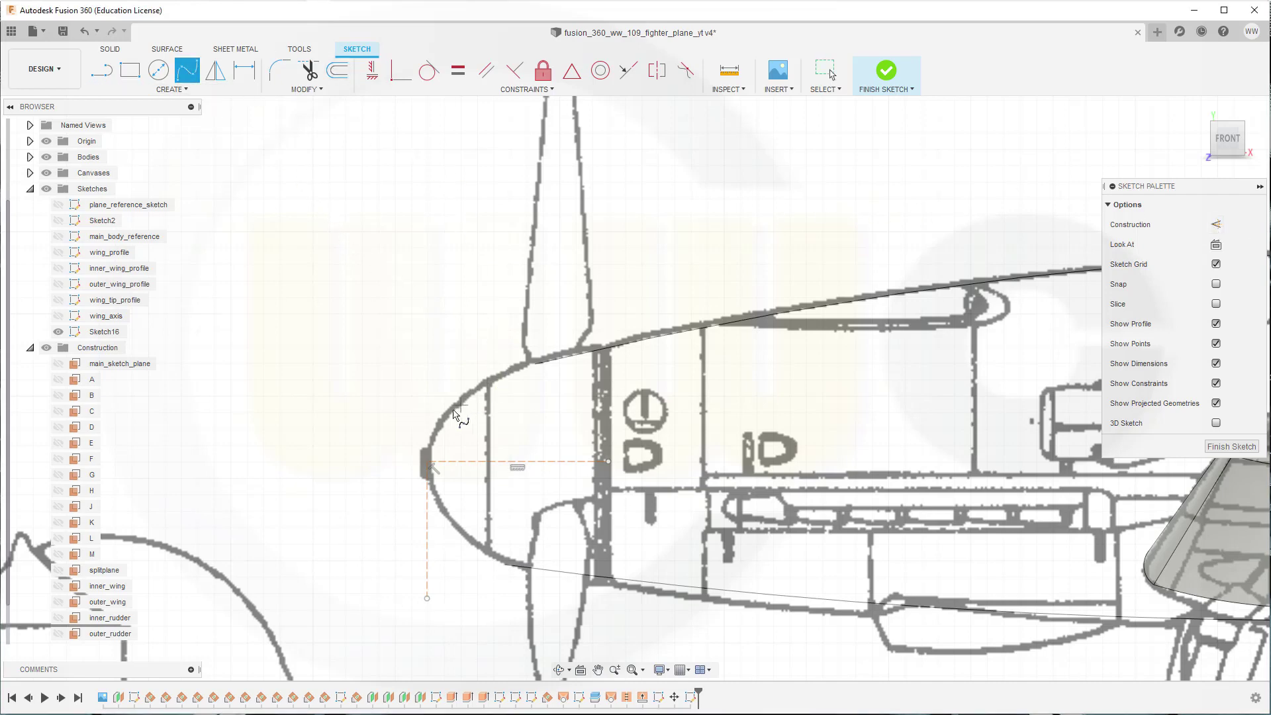
click(428, 462)
click(449, 412)
click(503, 374)
scroll(558, 361, down, 3)
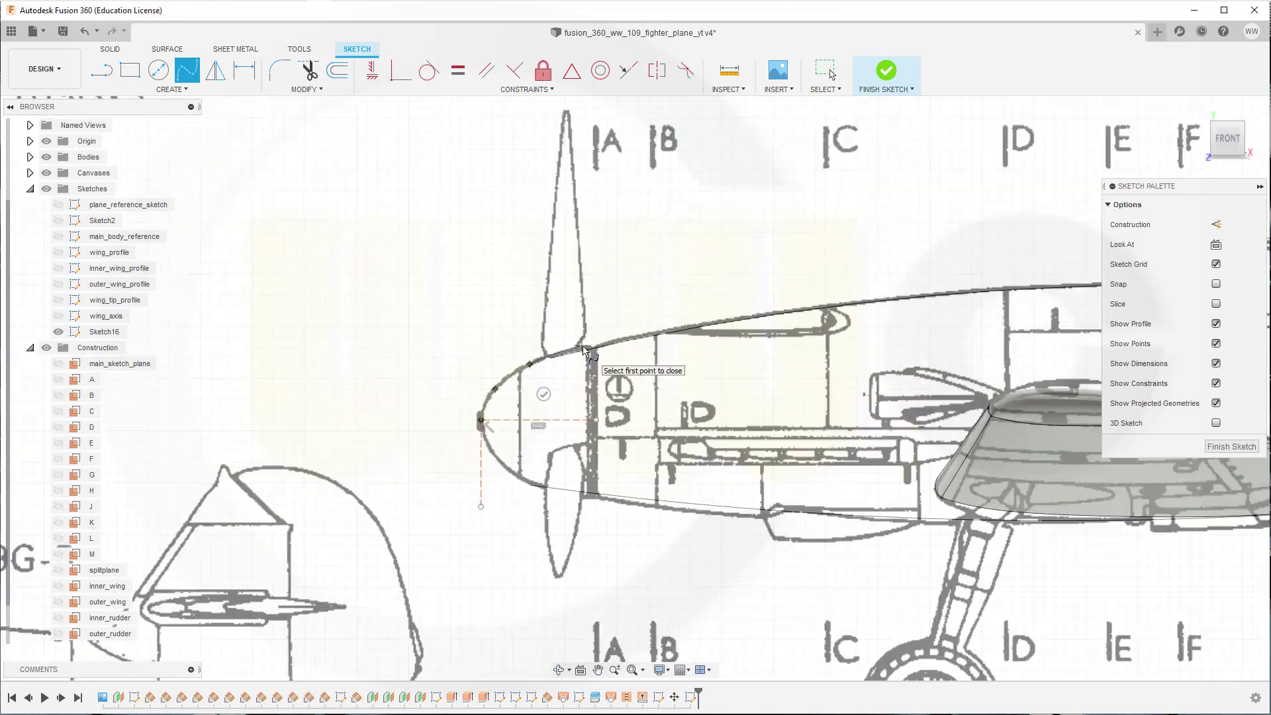
scroll(566, 360, up, 8)
scroll(575, 357, up, 2)
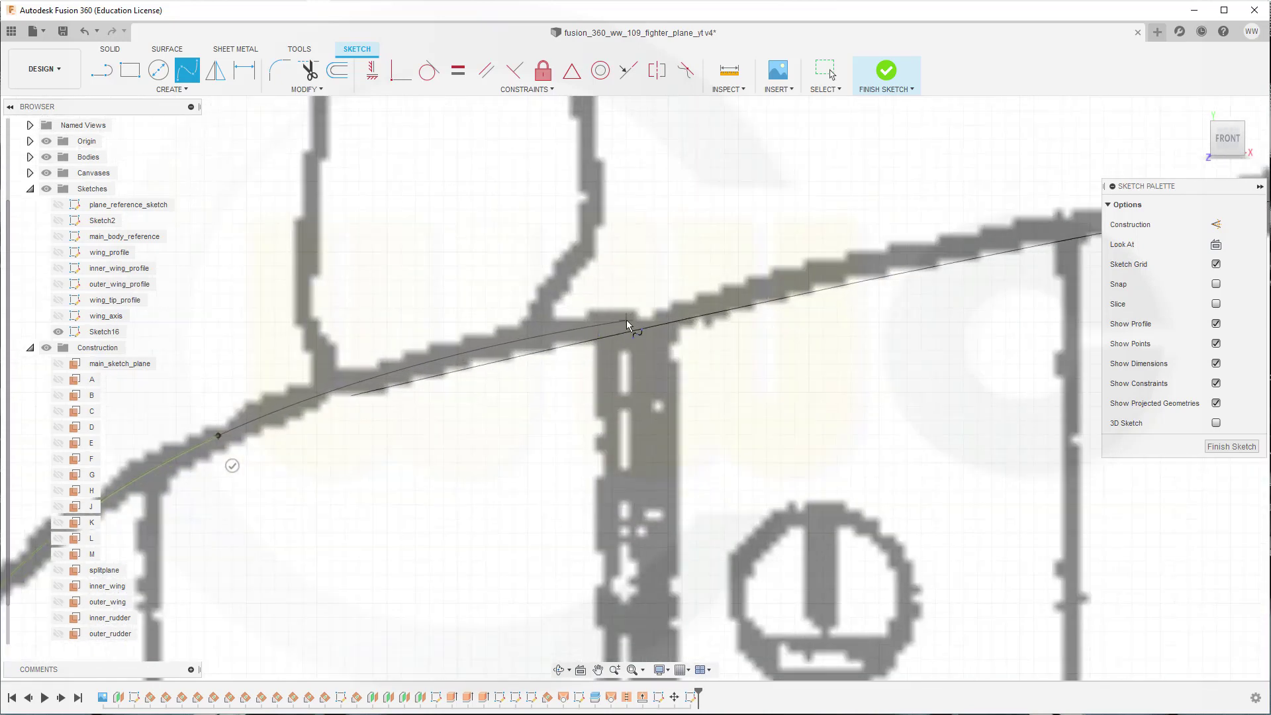
click(638, 316)
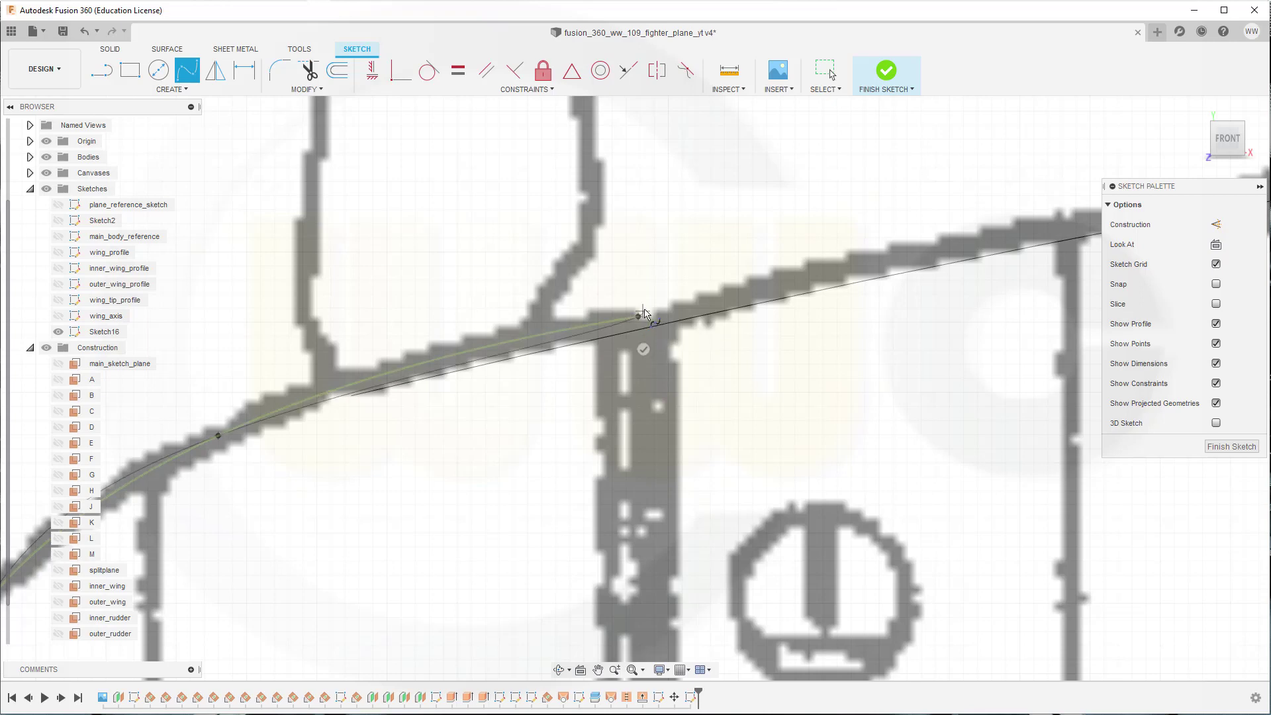
click(643, 349)
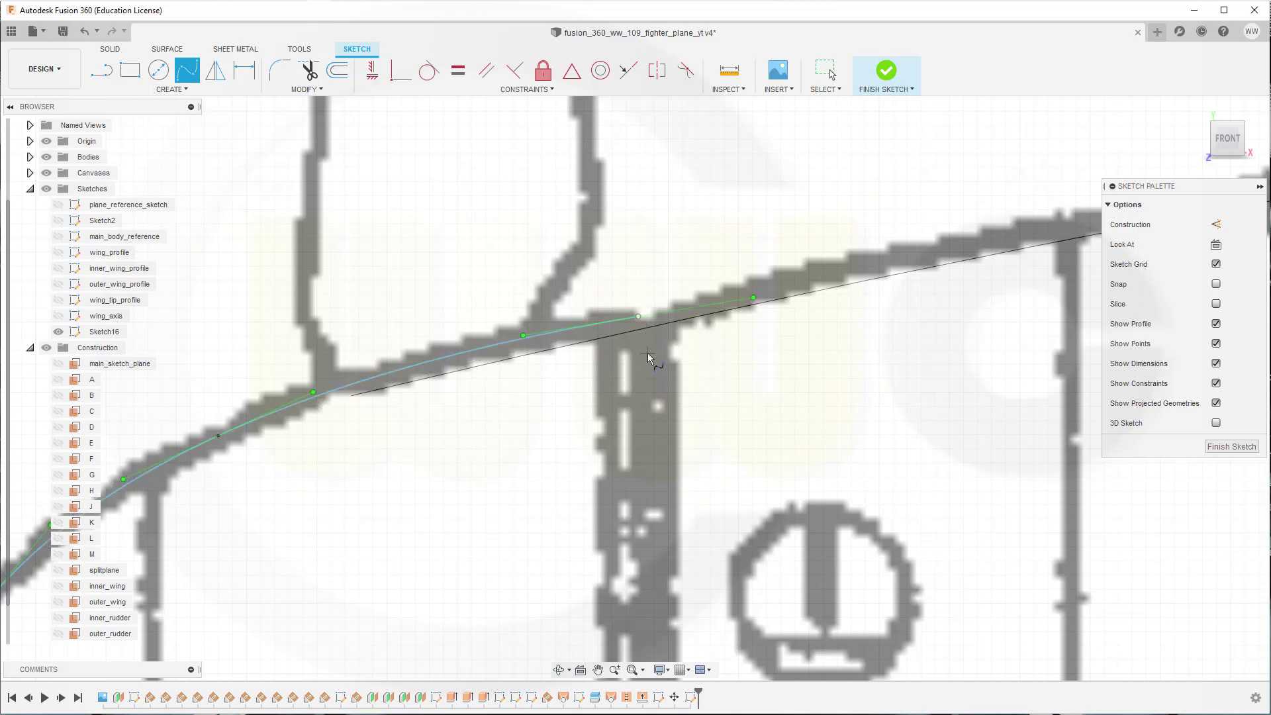
click(741, 177)
key(Escape)
- Make the spline tangent to the vertical construction line at the nose tip and finish the sketch
scroll(268, 549, down, 1)
scroll(268, 549, down, 3)
mouse_move(264, 589)
middle_down()
mouse_move(358, 550)
mouse_move(571, 325)
middle_up()
scroll(419, 372, up, 5)
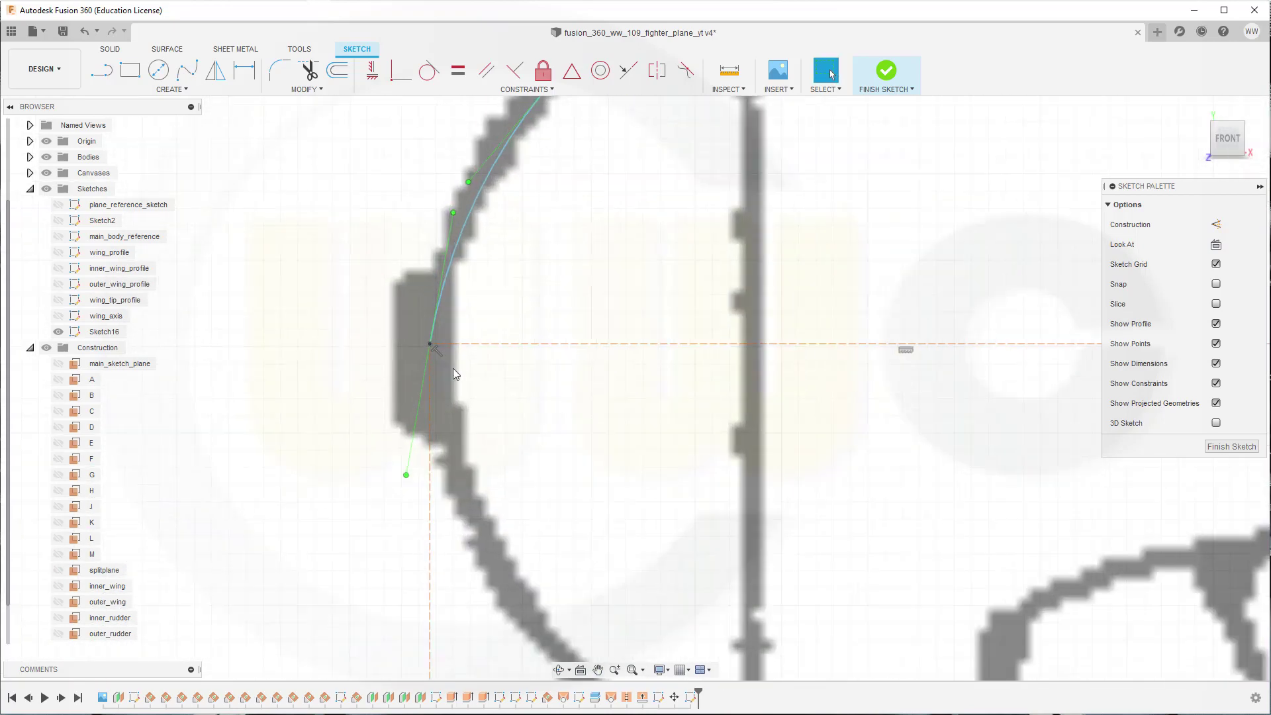
click(429, 70)
click(428, 400)
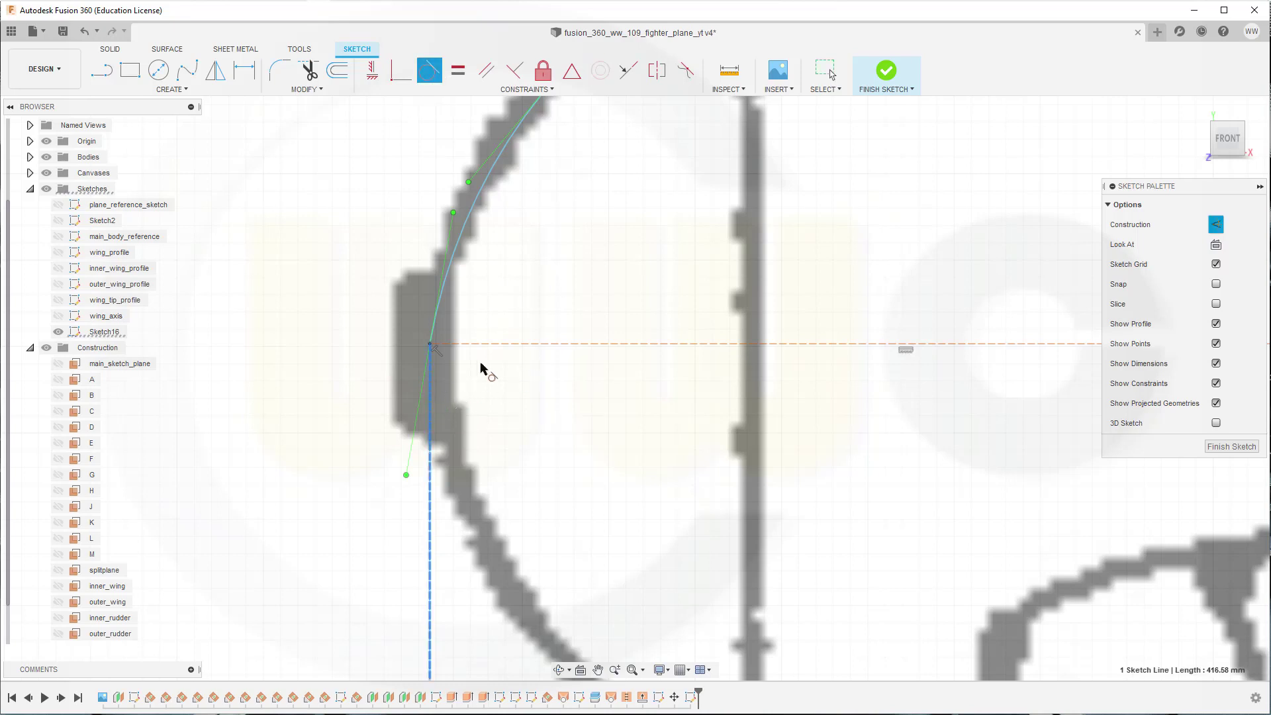
click(455, 256)
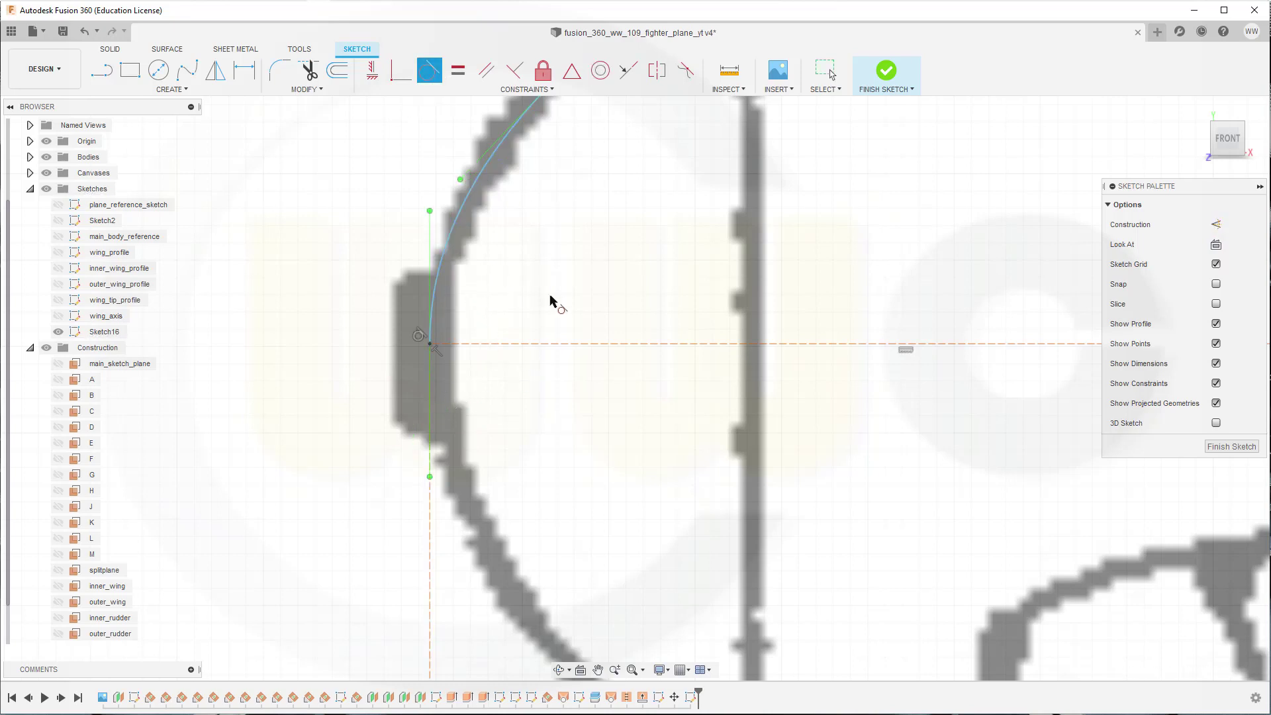
click(1229, 446)
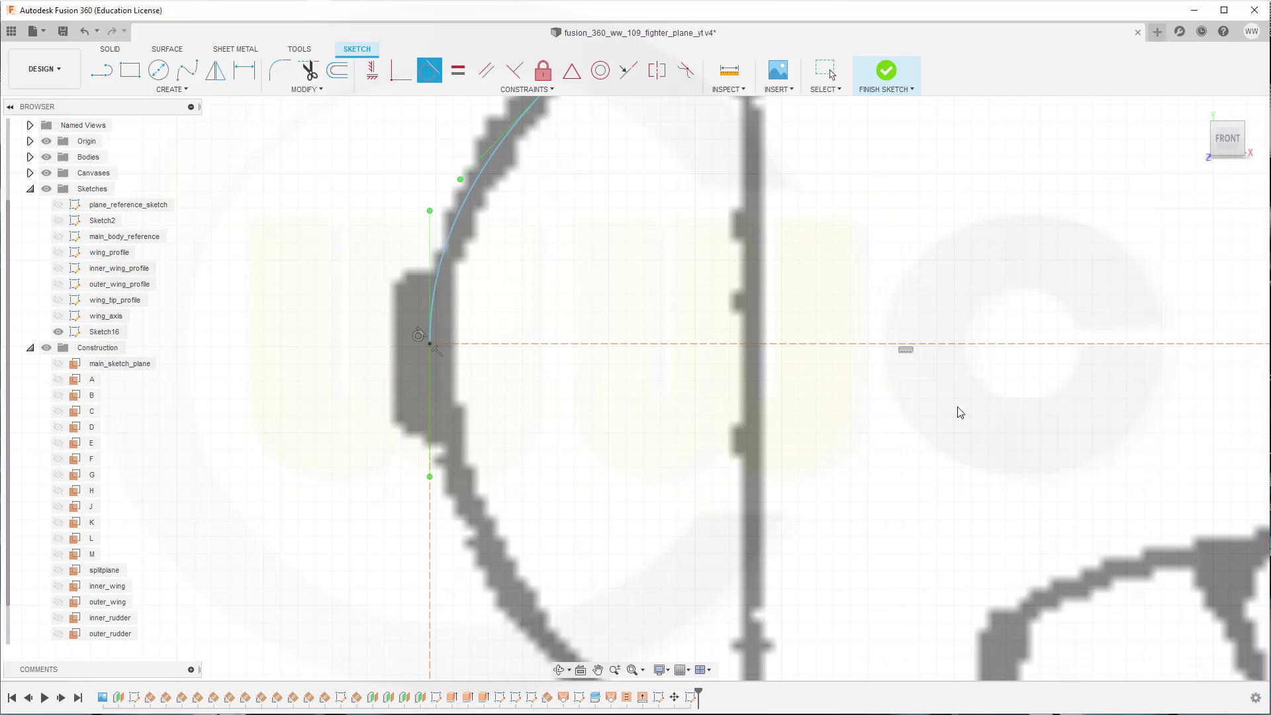
- Revolve the spinner spline 360 degrees around the horizontal construction line as a new surface body
click(166, 49)
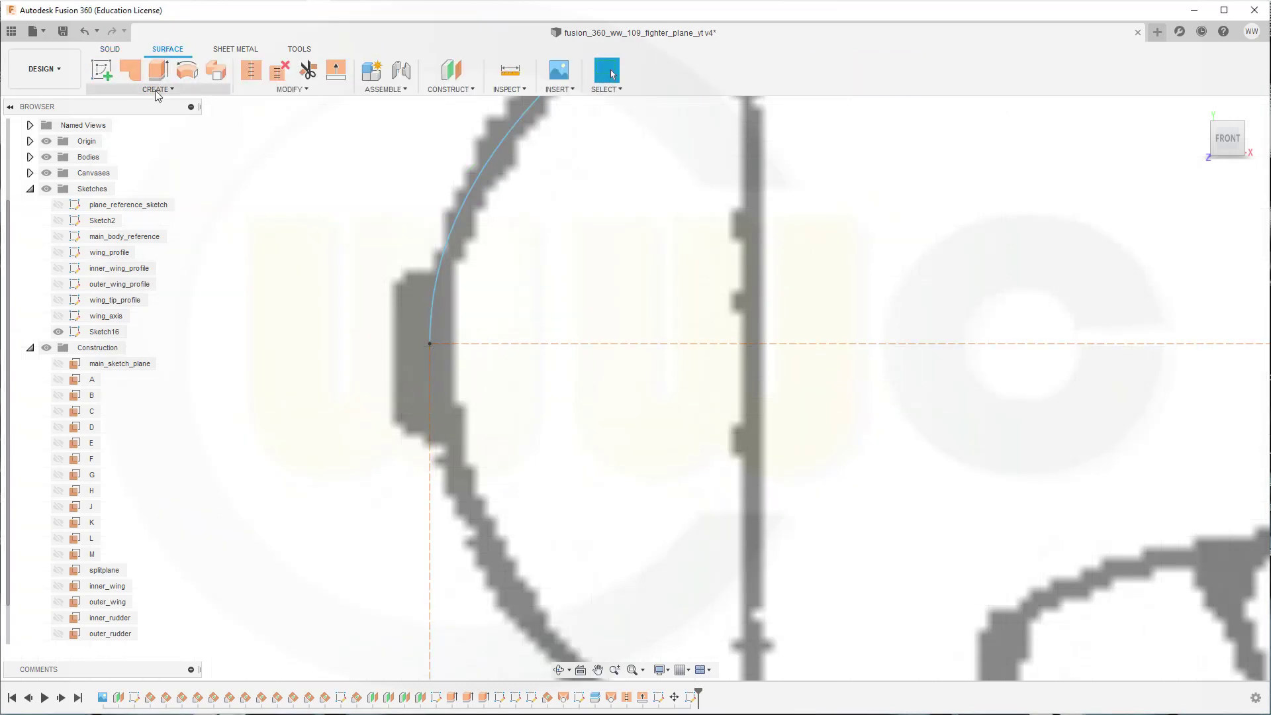
click(187, 69)
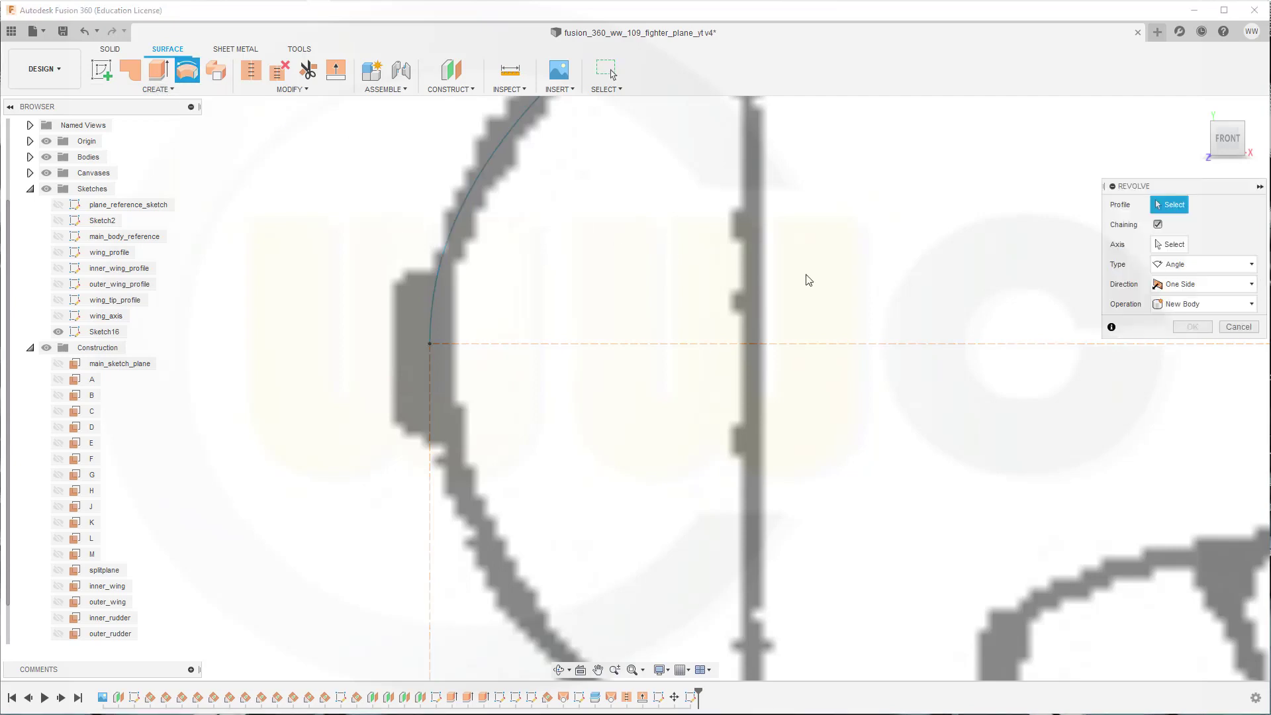
click(474, 197)
click(1170, 244)
click(641, 345)
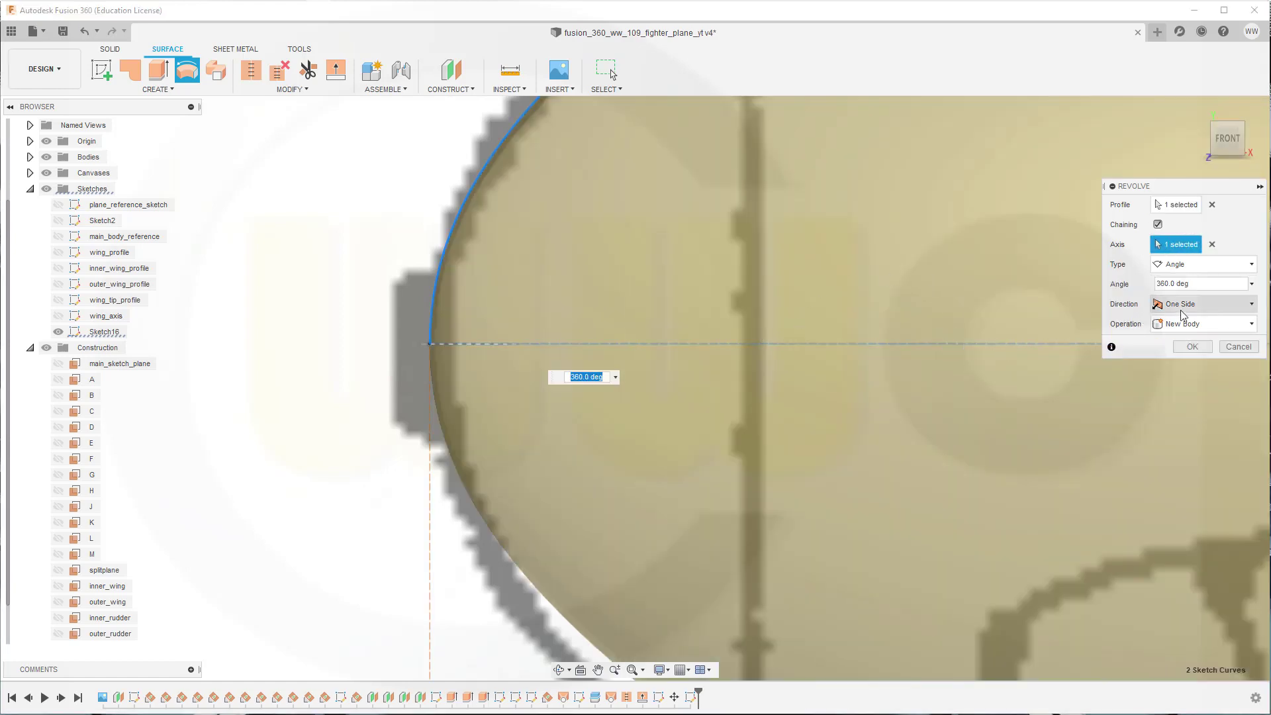
click(1250, 306)
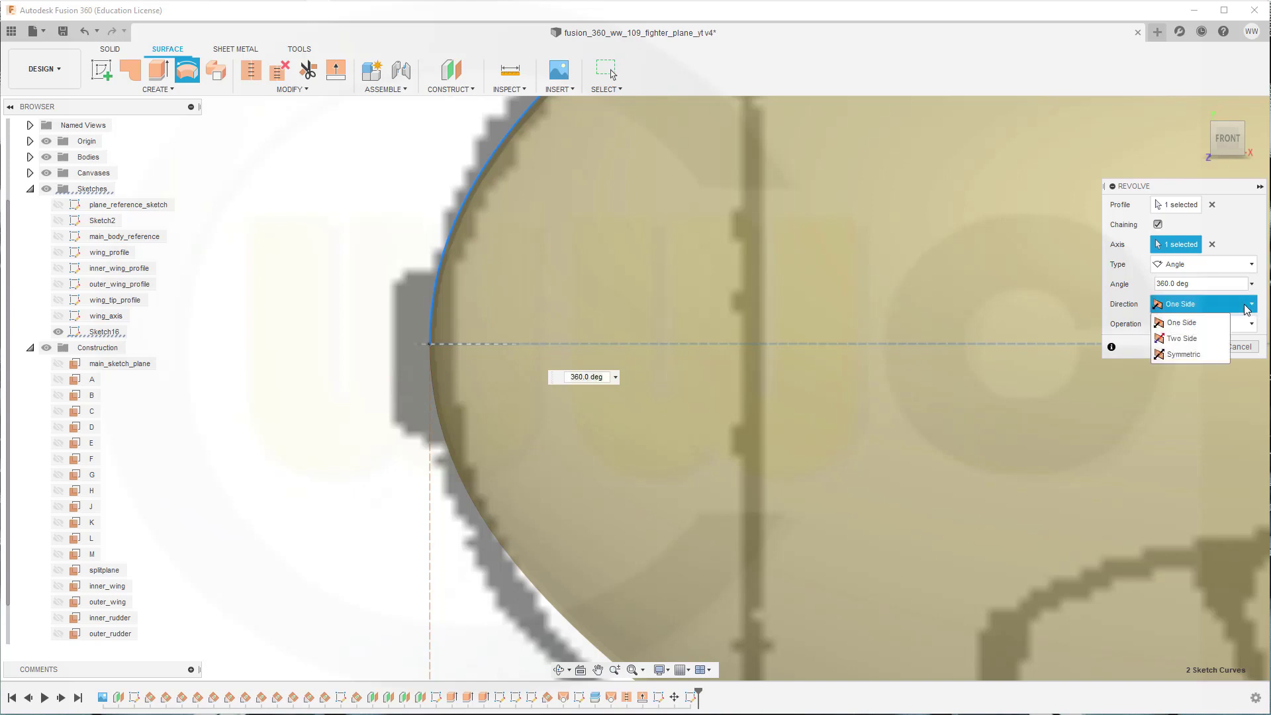
click(987, 283)
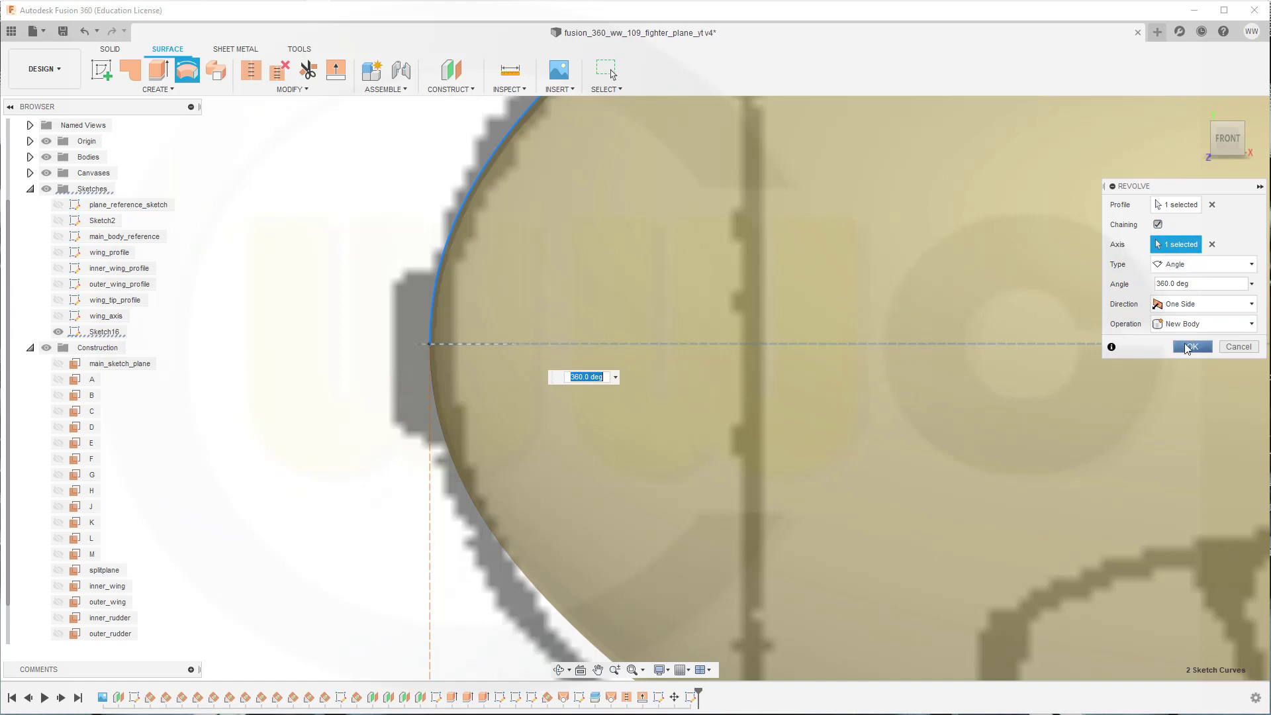
click(1190, 347)
- Edit the spinner sketch, move the horizontal construction axis slightly downward to better match the blueprint, and finish the sketch
scroll(938, 281, up, 3)
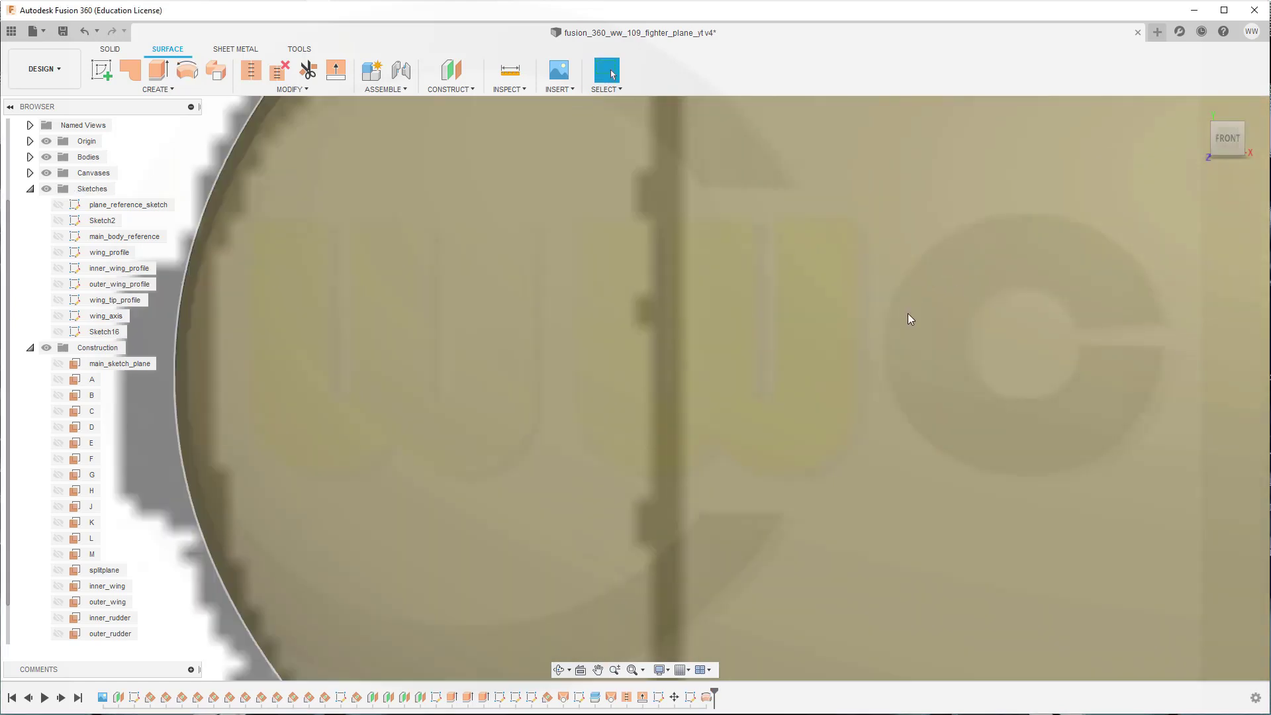
scroll(1092, 357, down, 3)
middle_drag(1151, 332, 903, 346)
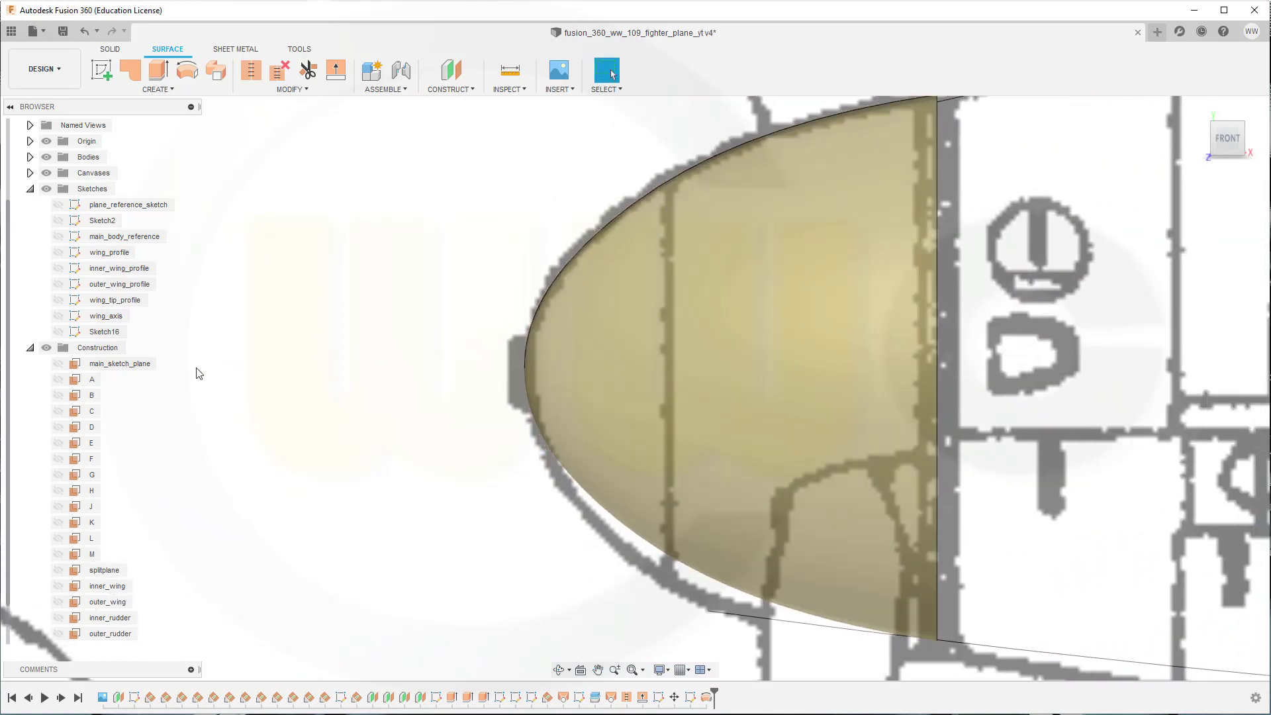
double_click(691, 696)
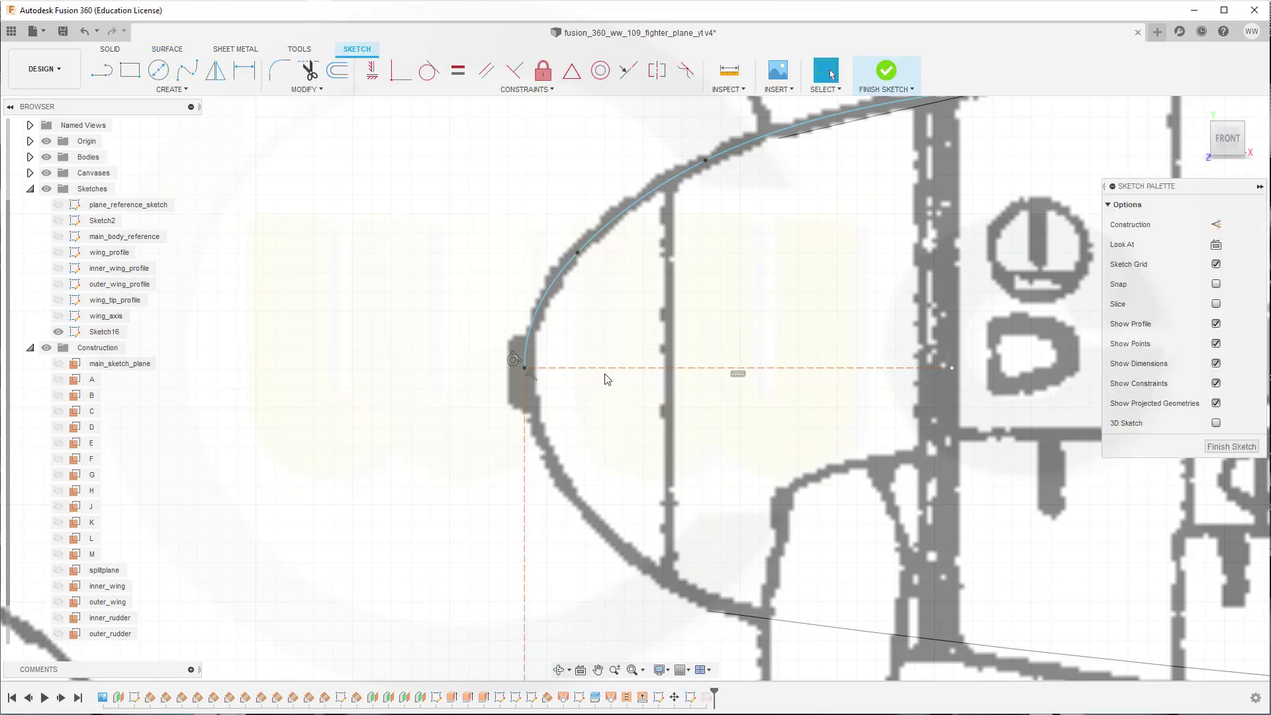
drag(603, 374, 601, 381)
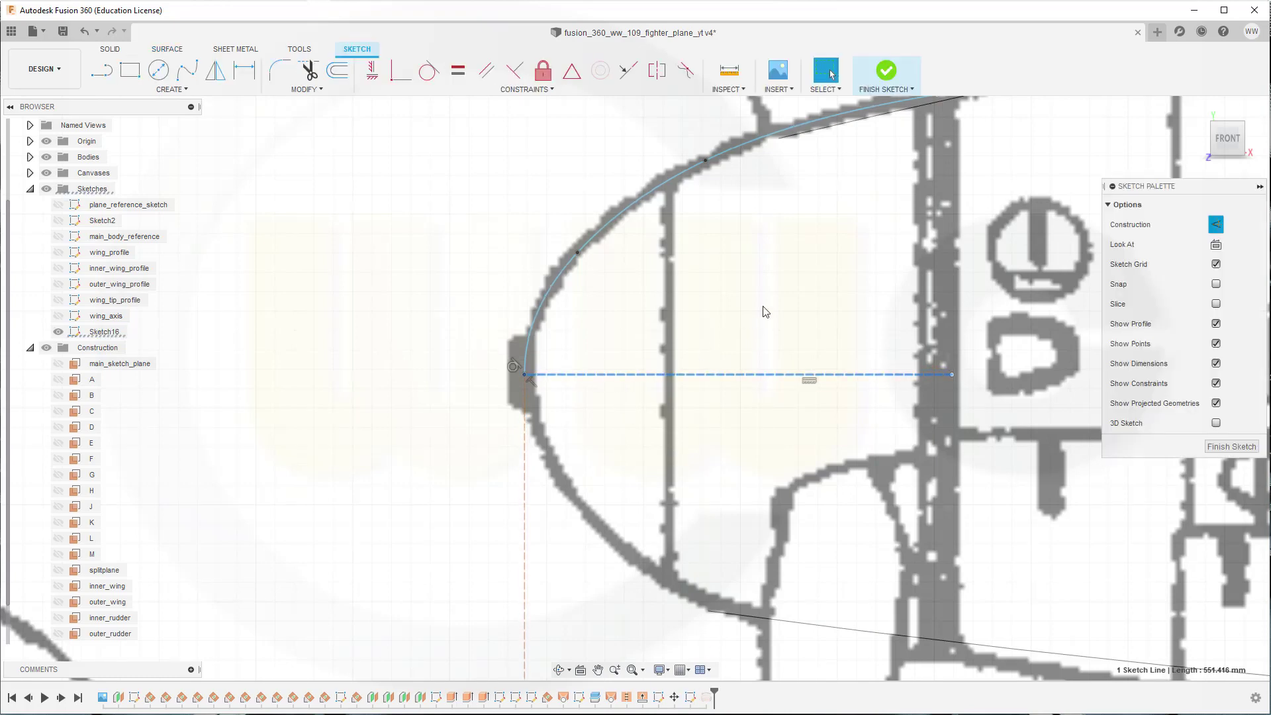
click(1212, 446)
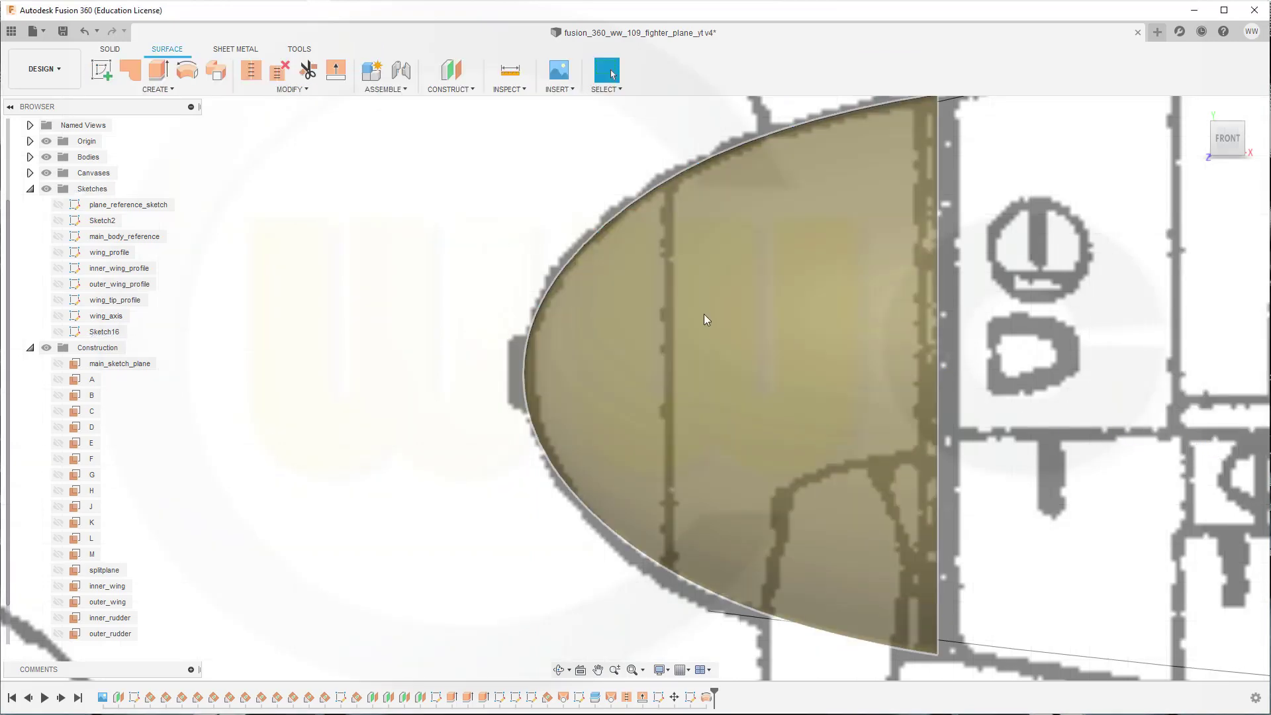
- Reverse the normal of the revolved spinner surface
click(309, 86)
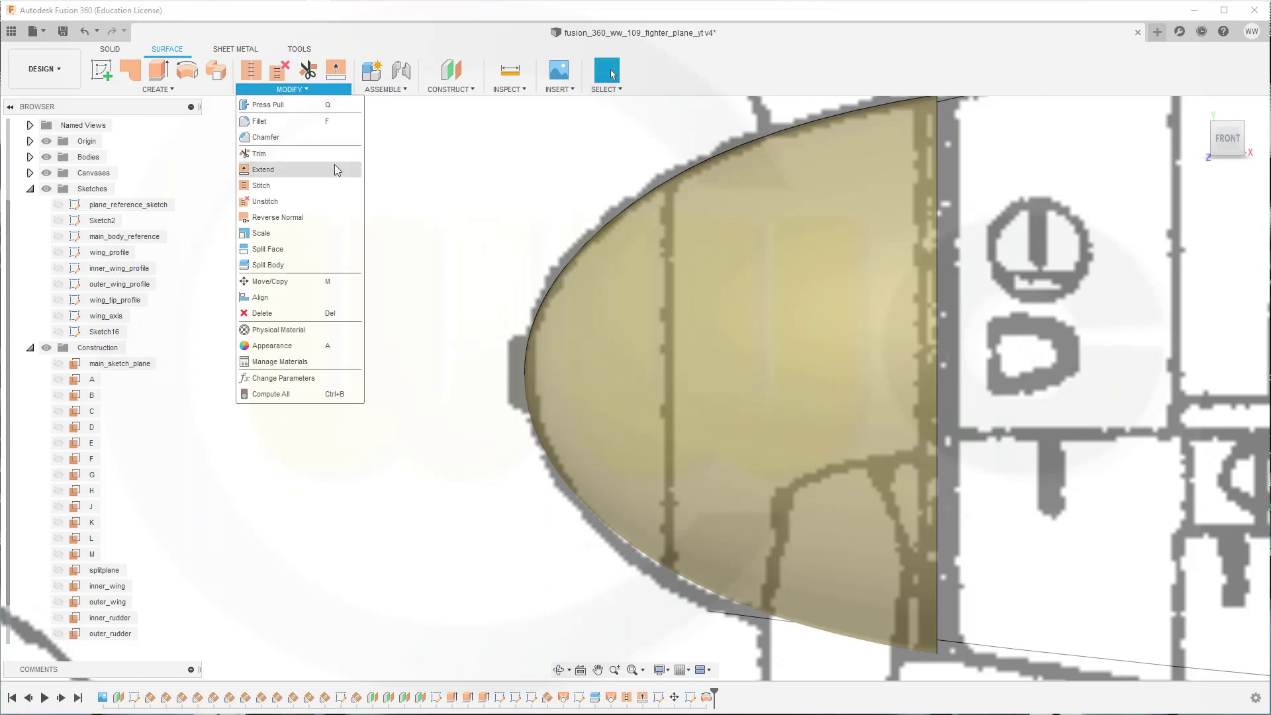
click(311, 217)
click(700, 313)
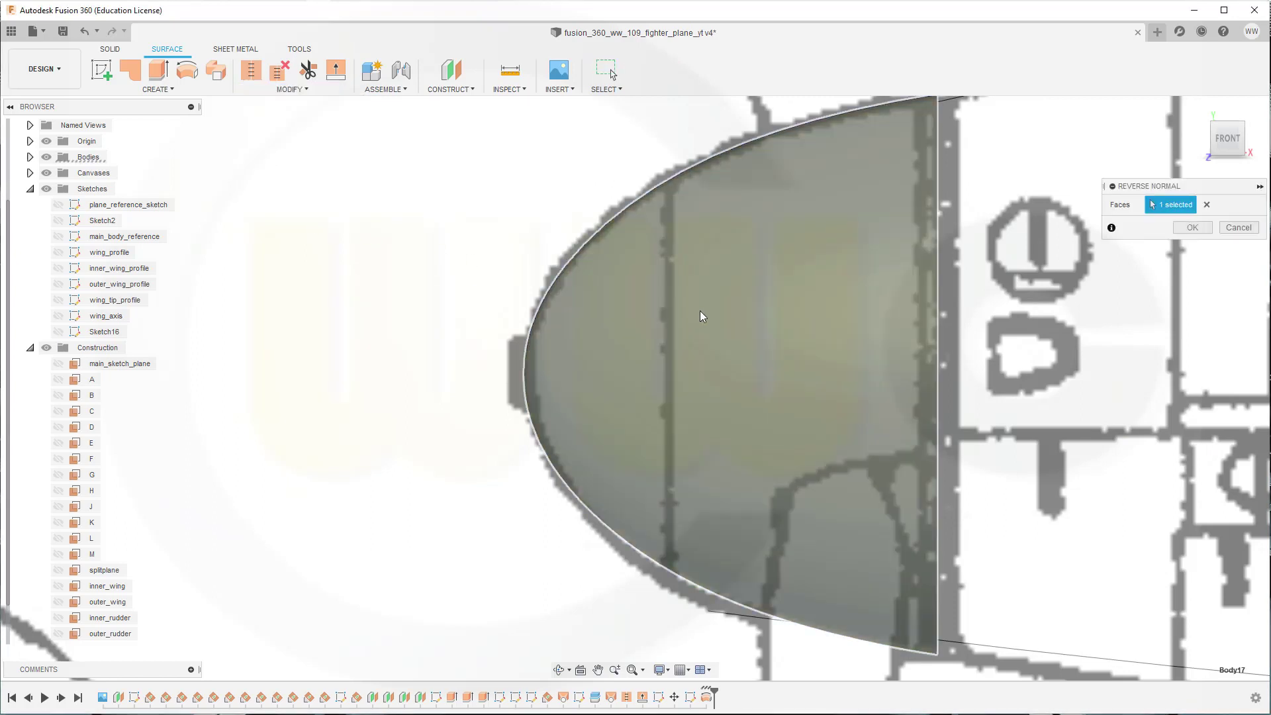
click(1192, 227)
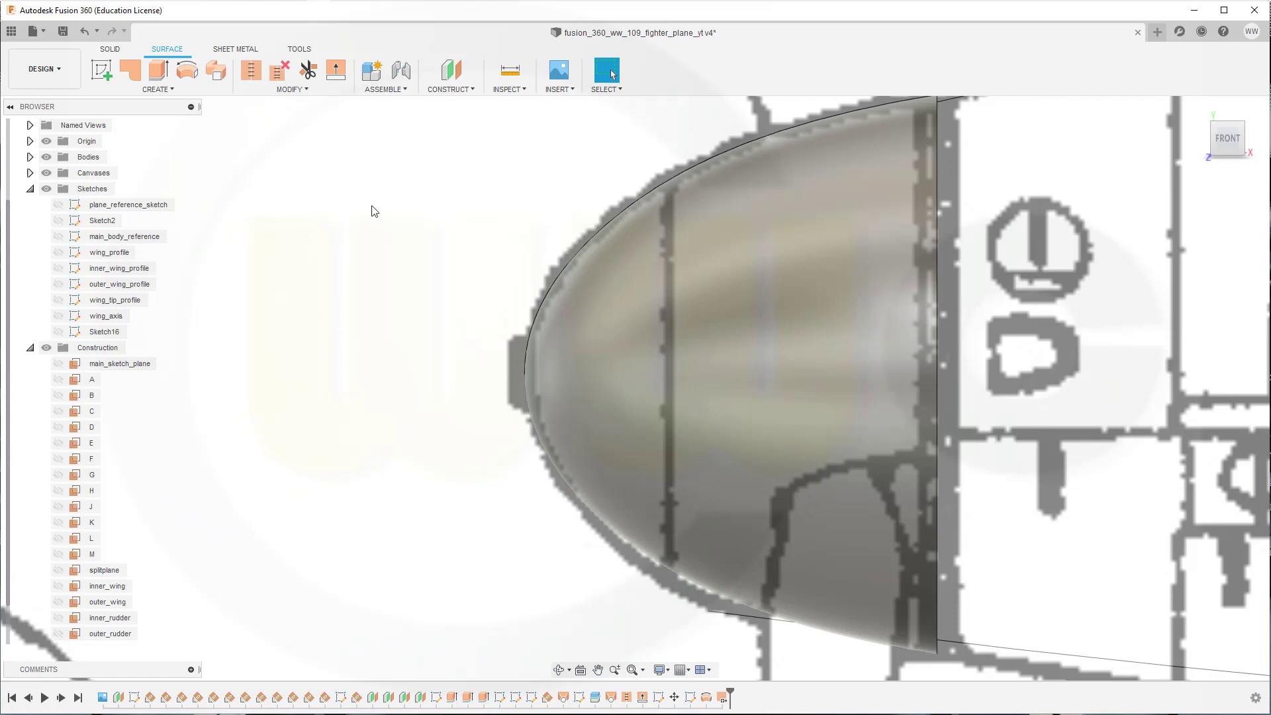
- Hide the revolved spinner surface body so the blueprint nose is uncovered
scroll(562, 292, down, 5)
middle_drag(727, 230, 524, 313)
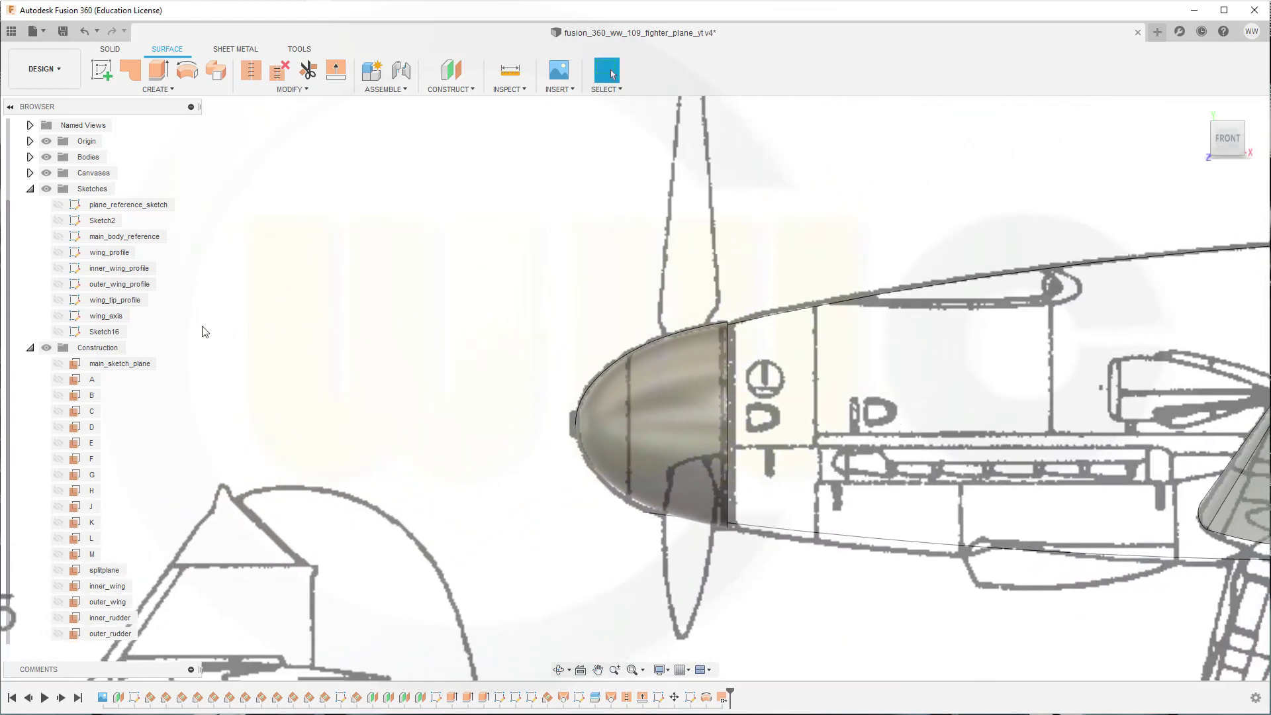
click(30, 158)
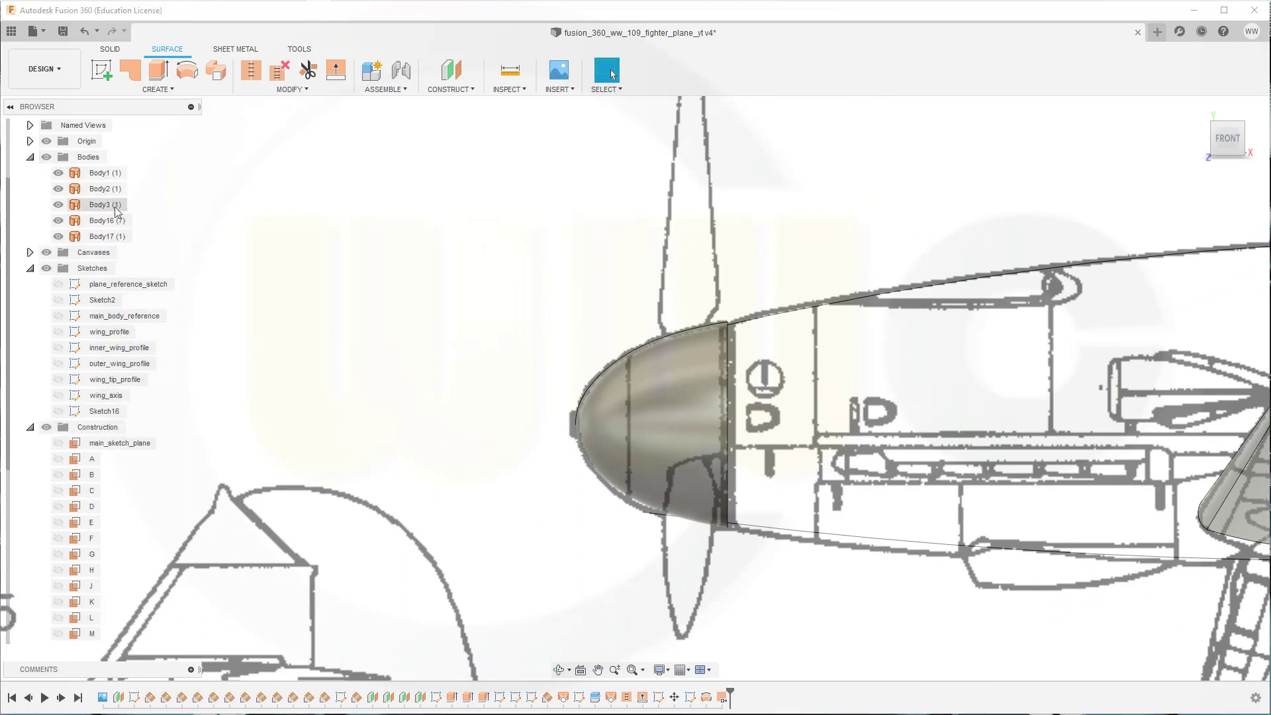
click(59, 237)
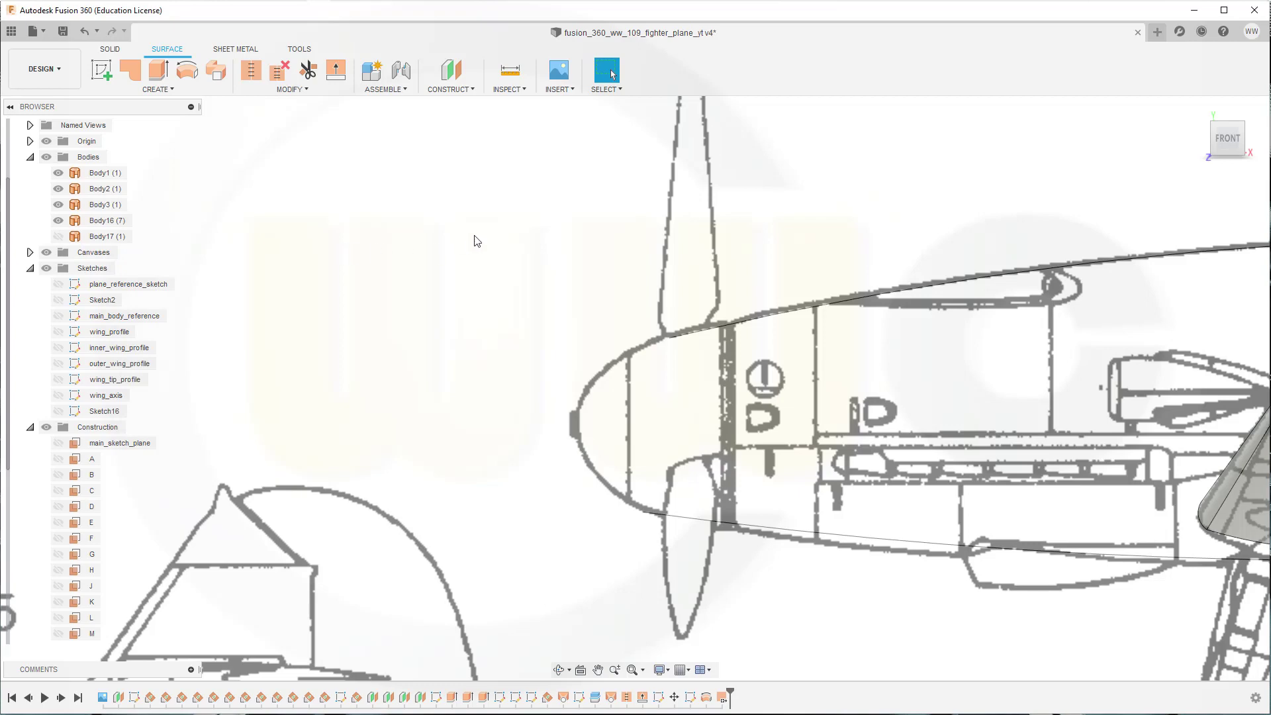
- Open the wing_profile sketch, copy the whole N-N airfoil profile, and finish the sketch
scroll(553, 247, up, 3)
scroll(626, 323, down, 5)
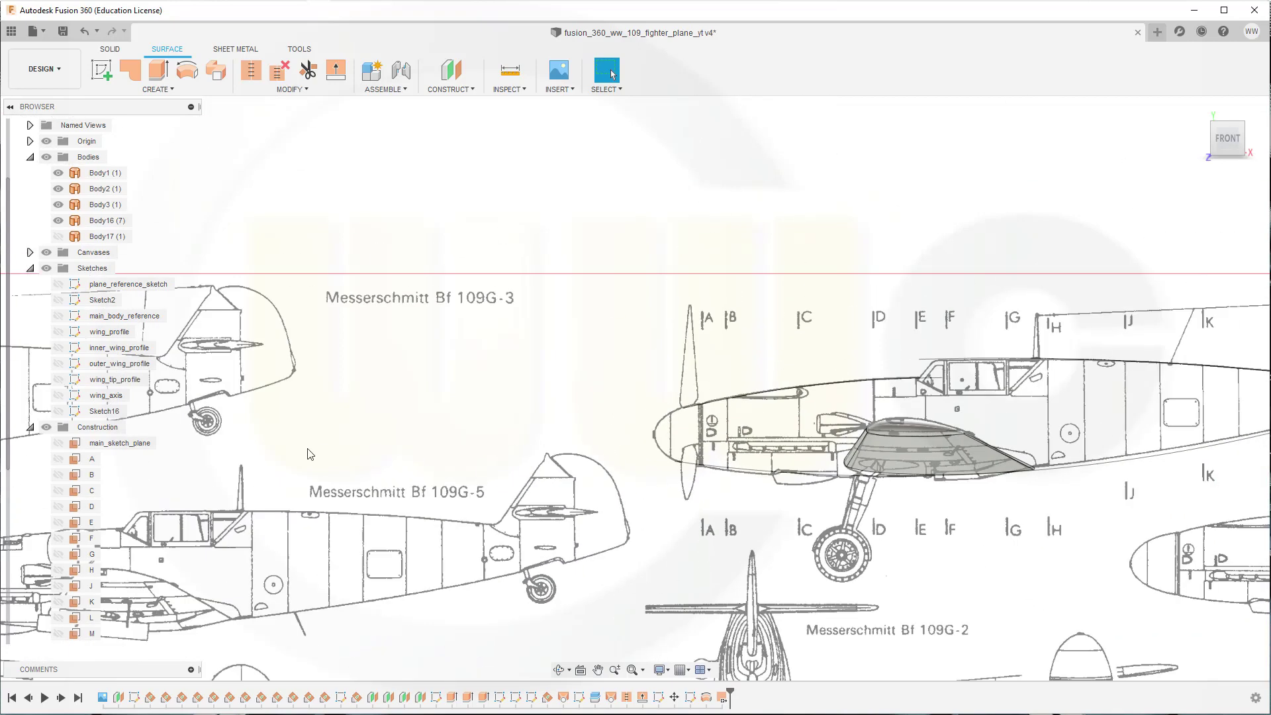
double_click(107, 332)
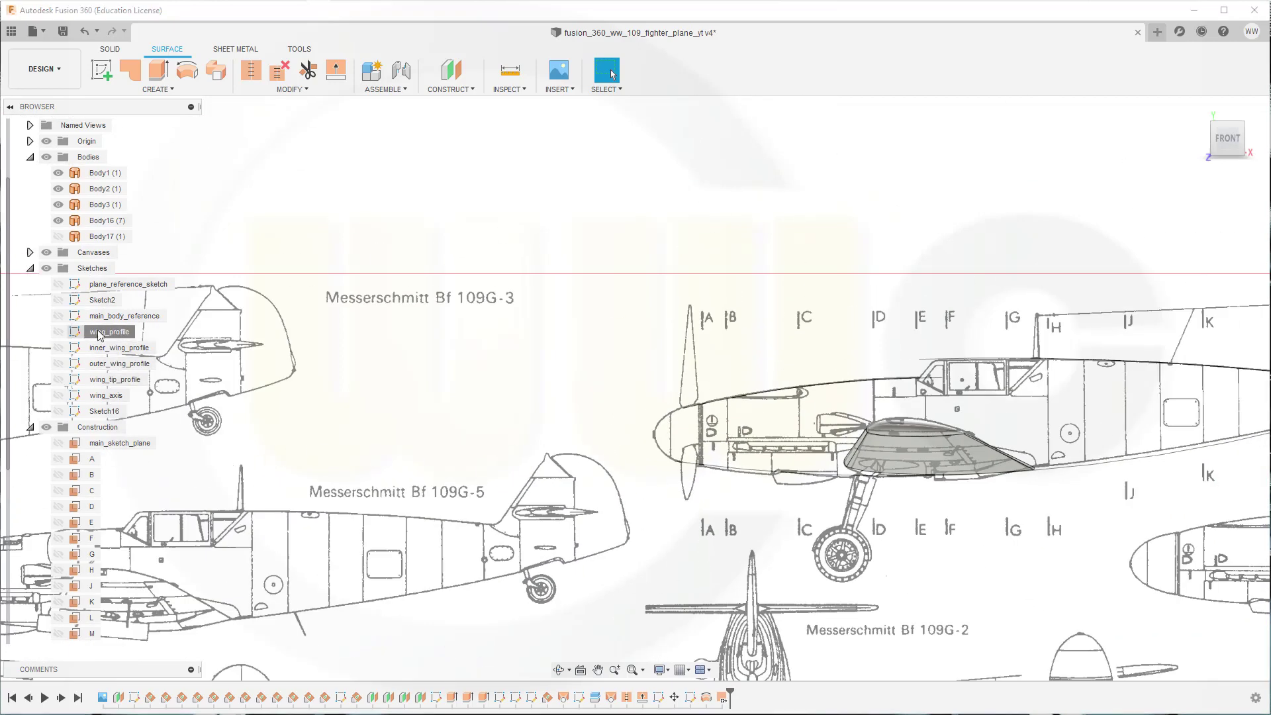
middle_drag(683, 565, 694, 158)
middle_drag(722, 662, 729, 403)
middle_drag(730, 545, 707, 234)
drag(599, 252, 871, 356)
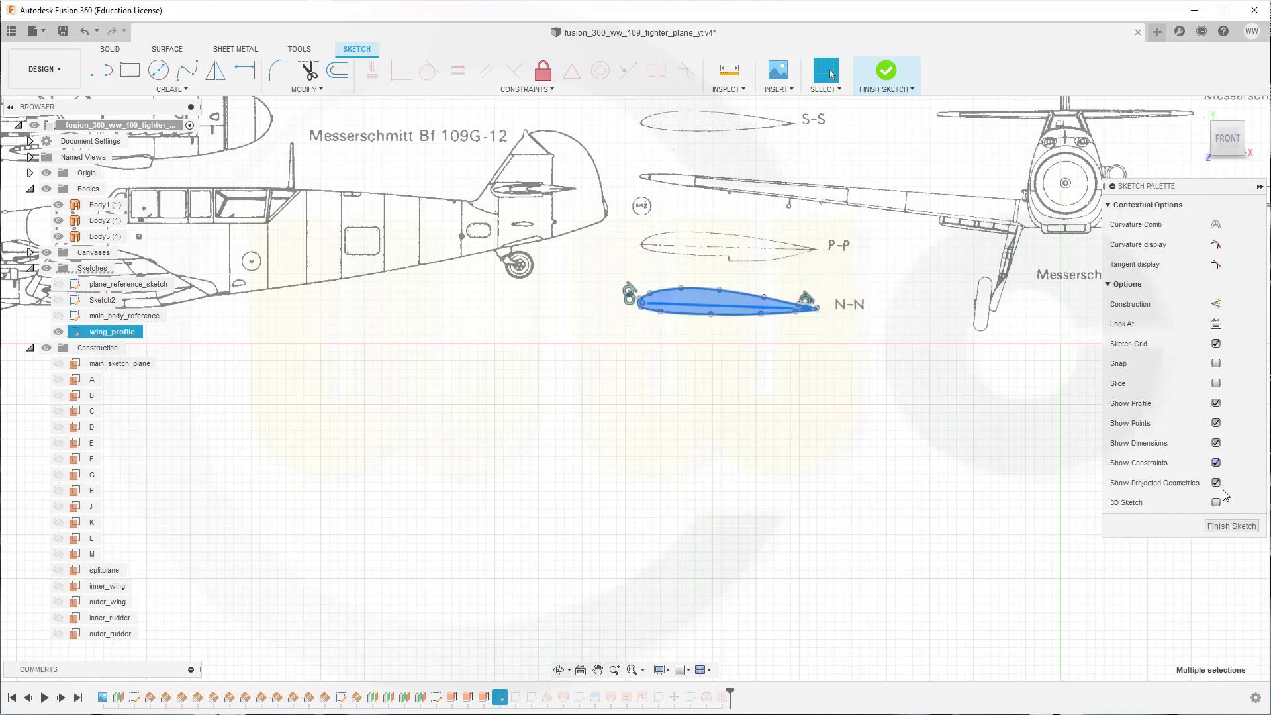
click(1230, 525)
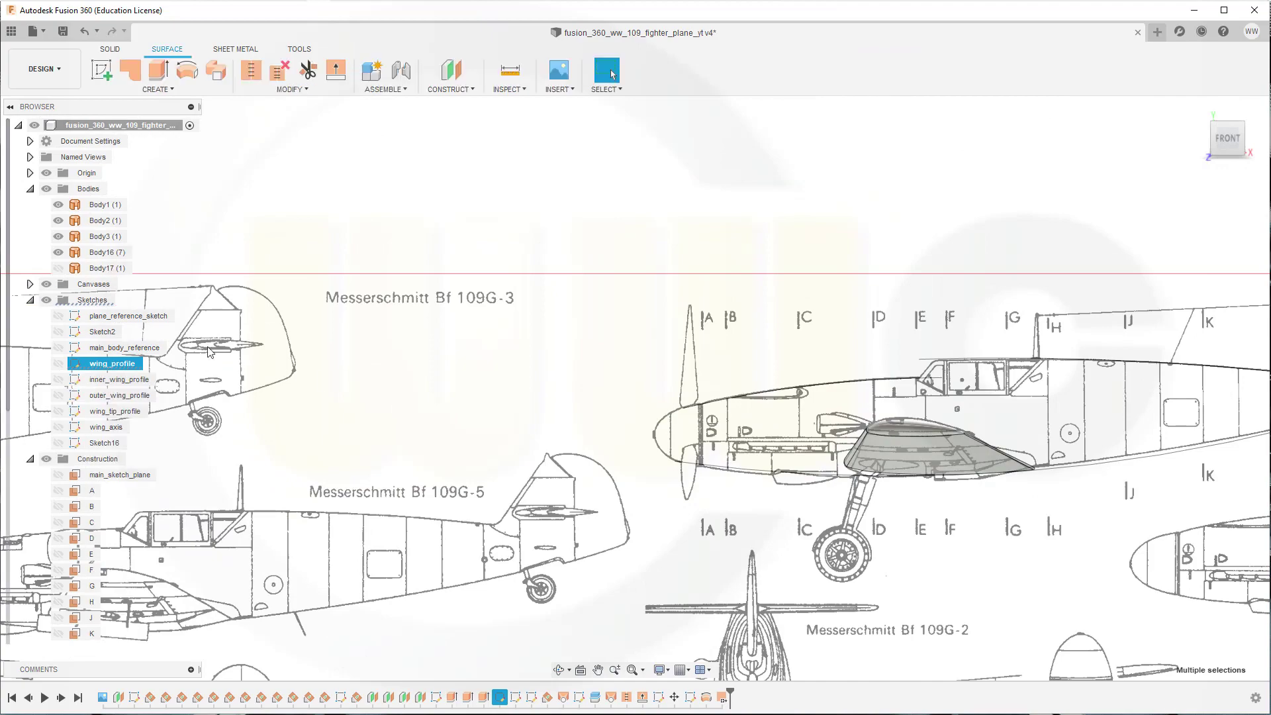
- Start a new sketch on main_sketch_plane and paste the copied airfoil profile into it
click(145, 476)
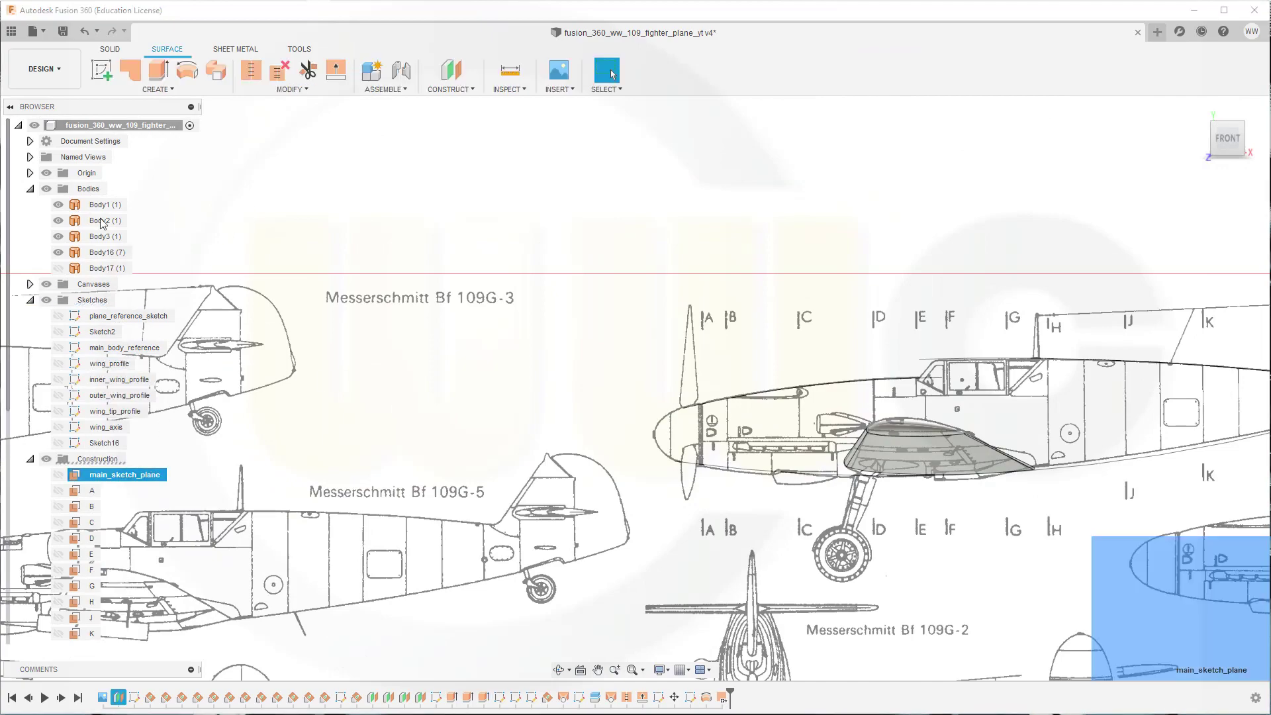
click(103, 71)
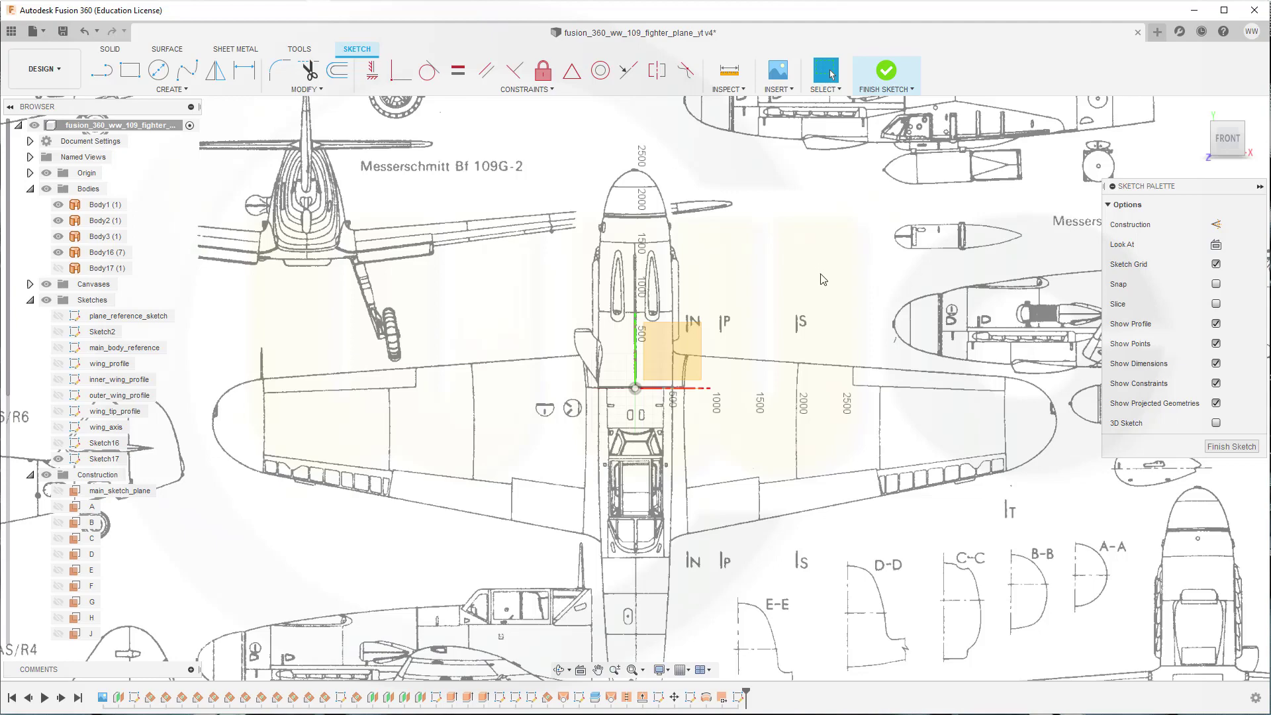
key(ctrl+a)
- Move the pasted airfoil profile onto the fuselage nose of the side view, with its leading edge inside the spinner outline
key(m)
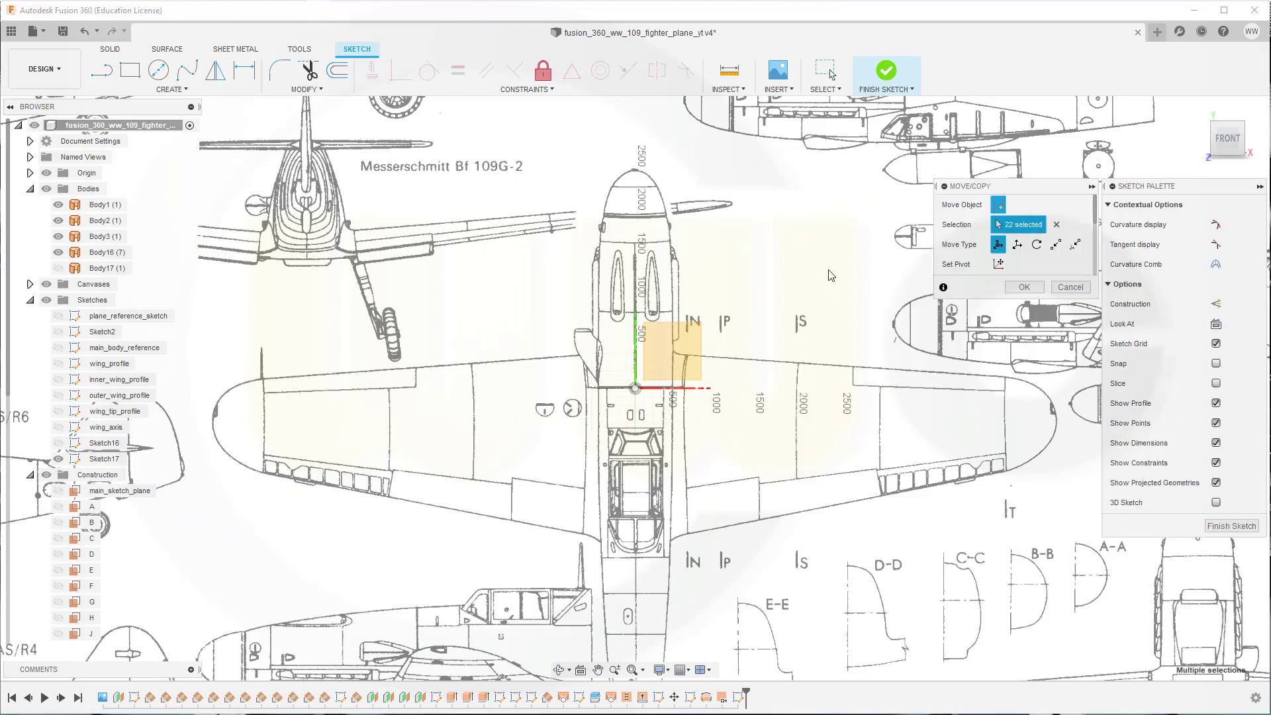
scroll(776, 552, down, 5)
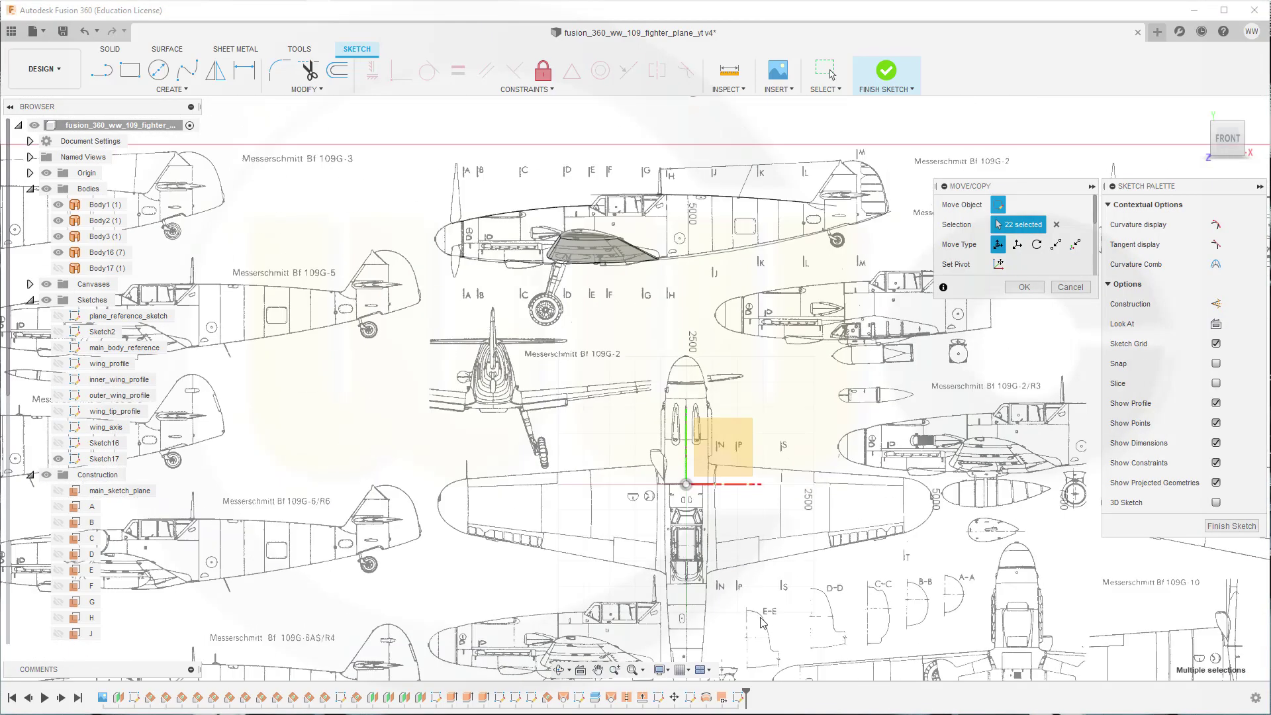
mouse_move(784, 589)
middle_down()
mouse_move(919, 280)
mouse_move(889, 323)
middle_up()
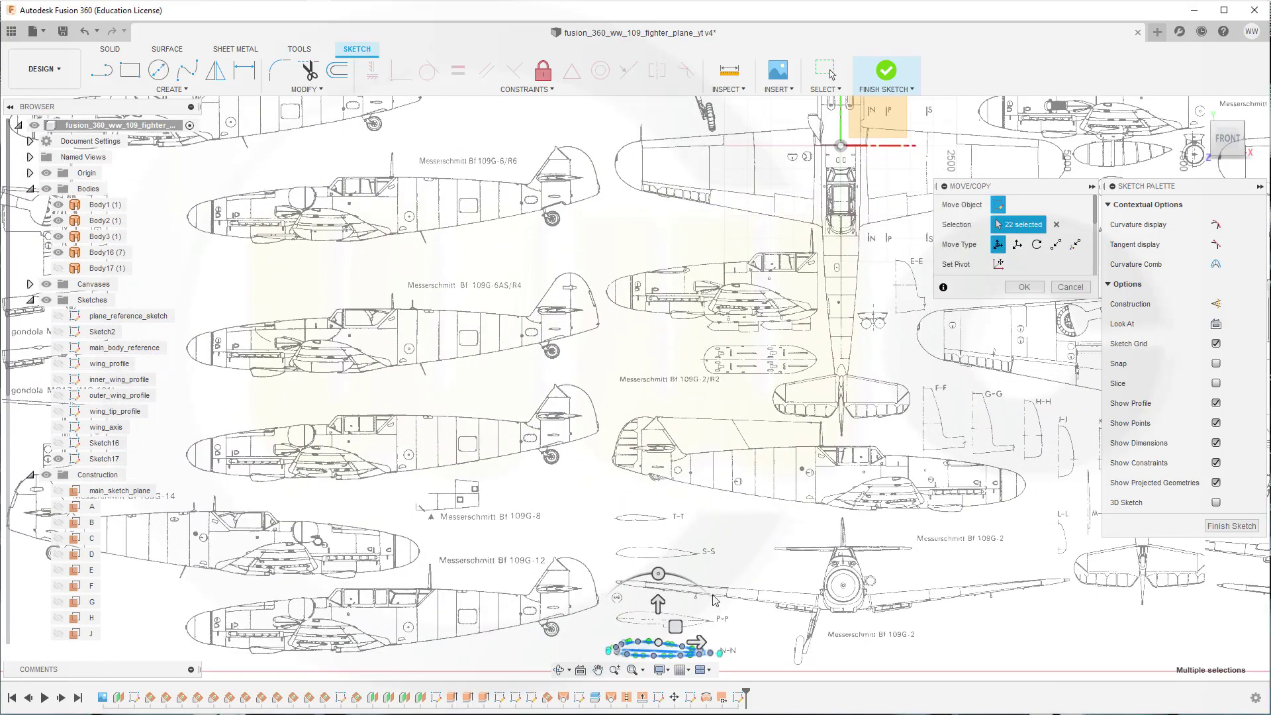
drag(673, 622, 650, 110)
middle_drag(650, 109, 591, 603)
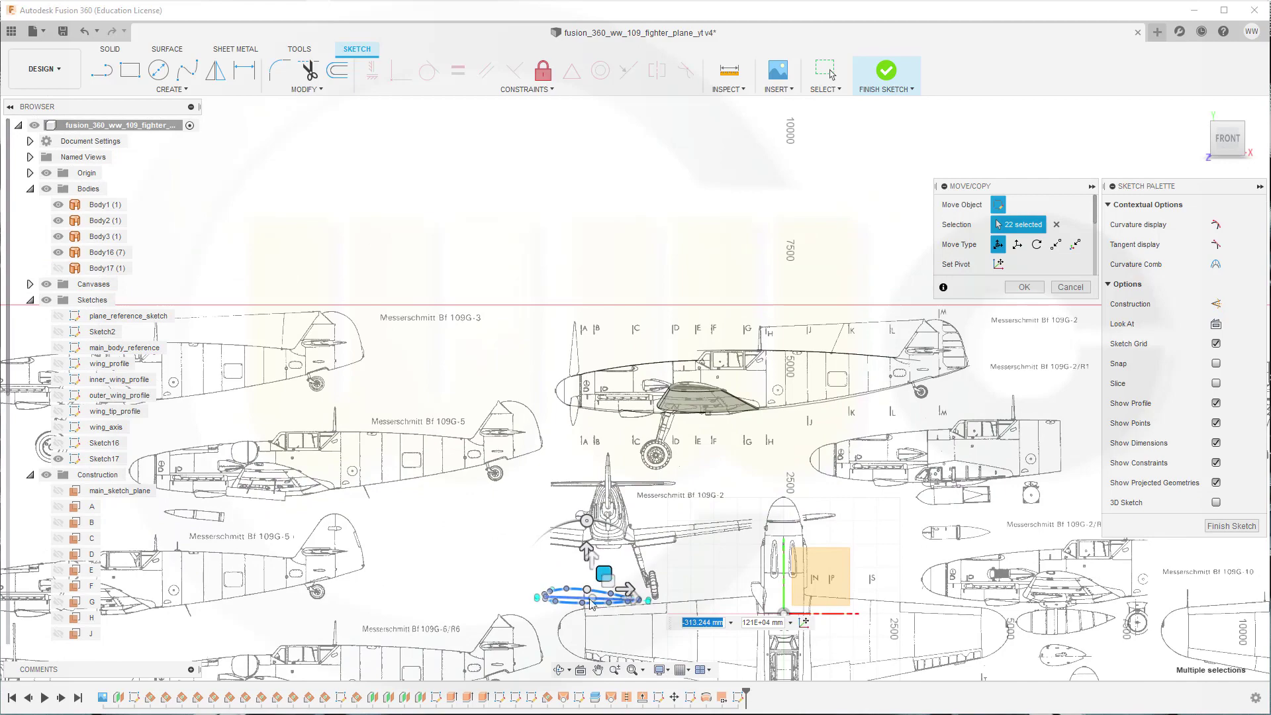
drag(604, 580, 625, 376)
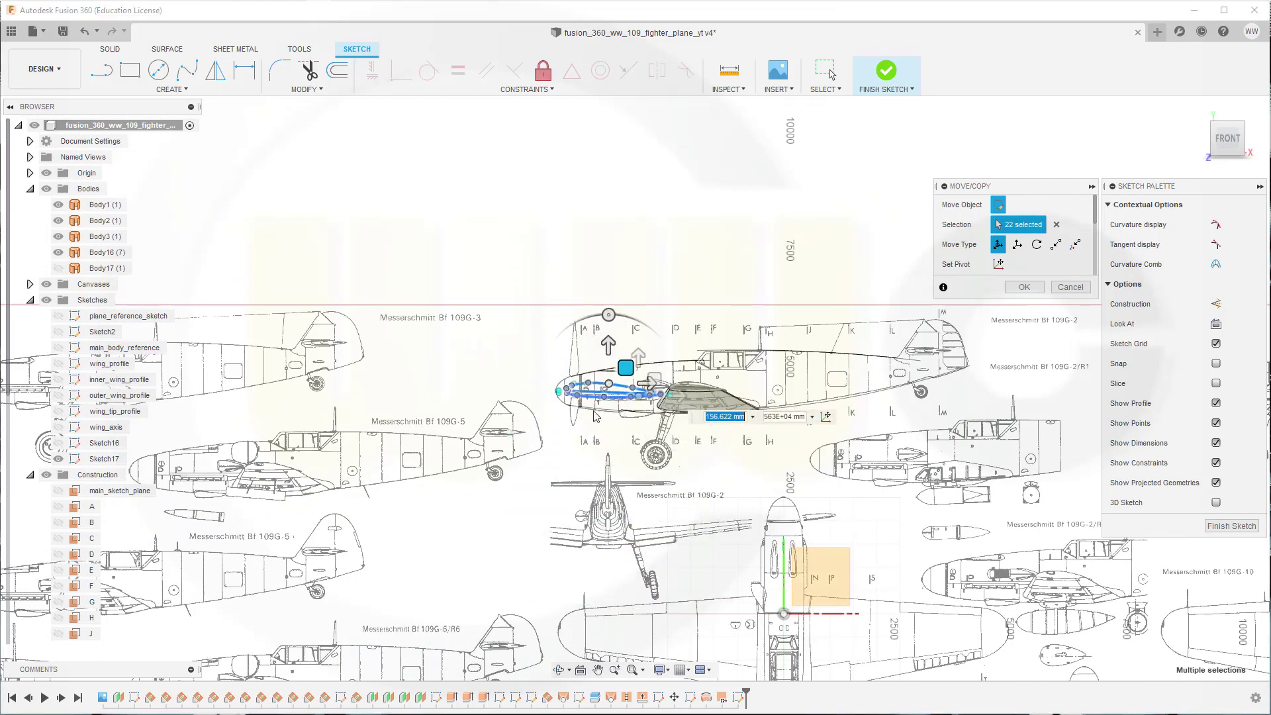
scroll(629, 392, up, 8)
scroll(542, 329, up, 4)
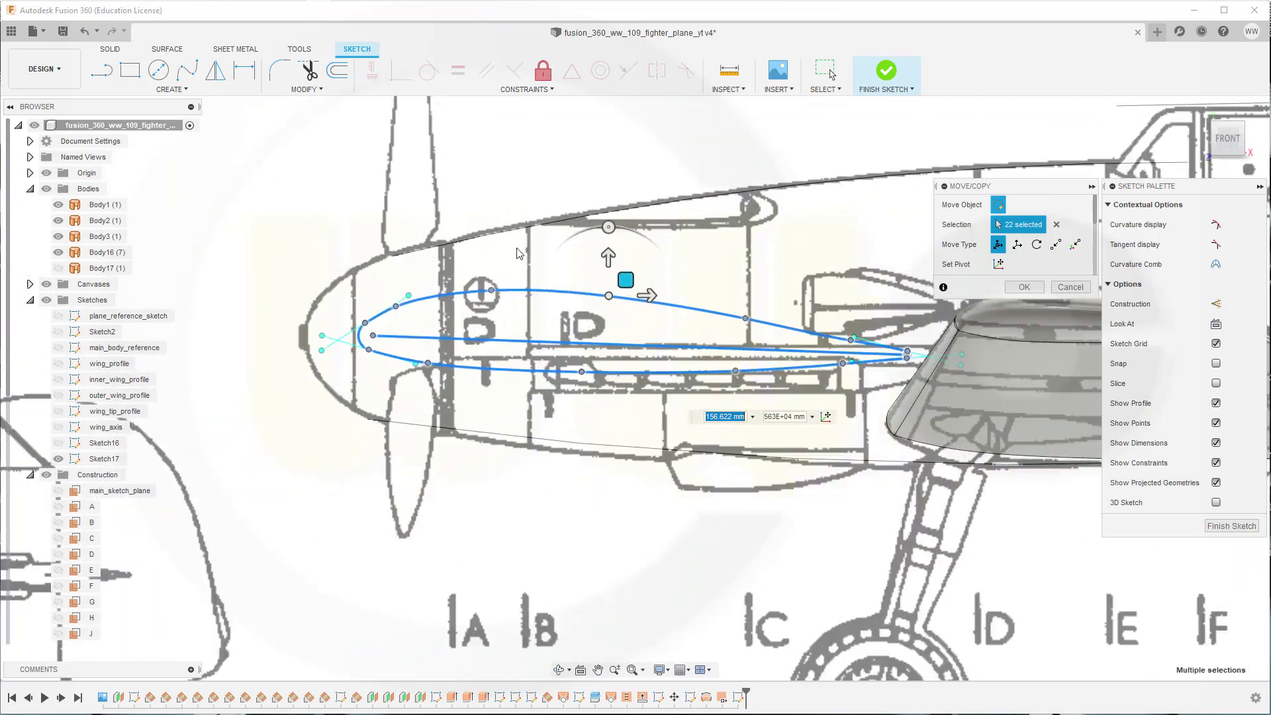
mouse_move(626, 292)
mouse_down()
mouse_move(611, 289)
mouse_move(632, 284)
mouse_up()
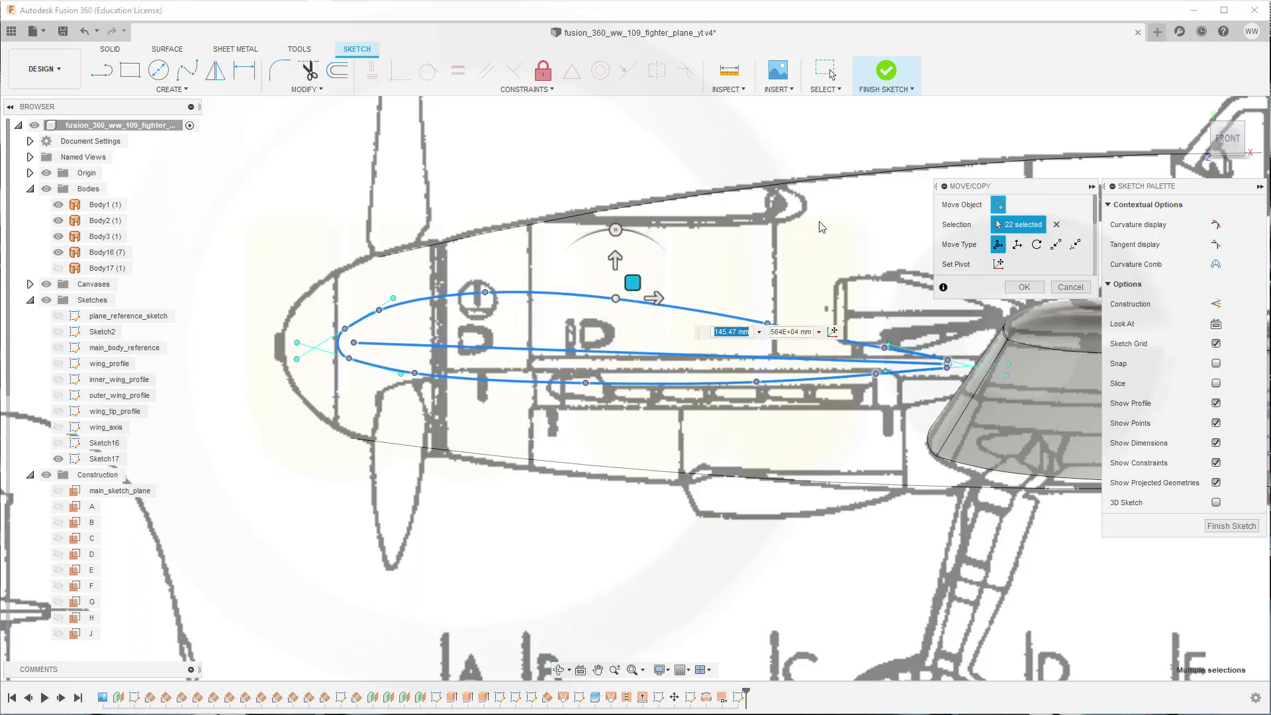
click(1017, 290)
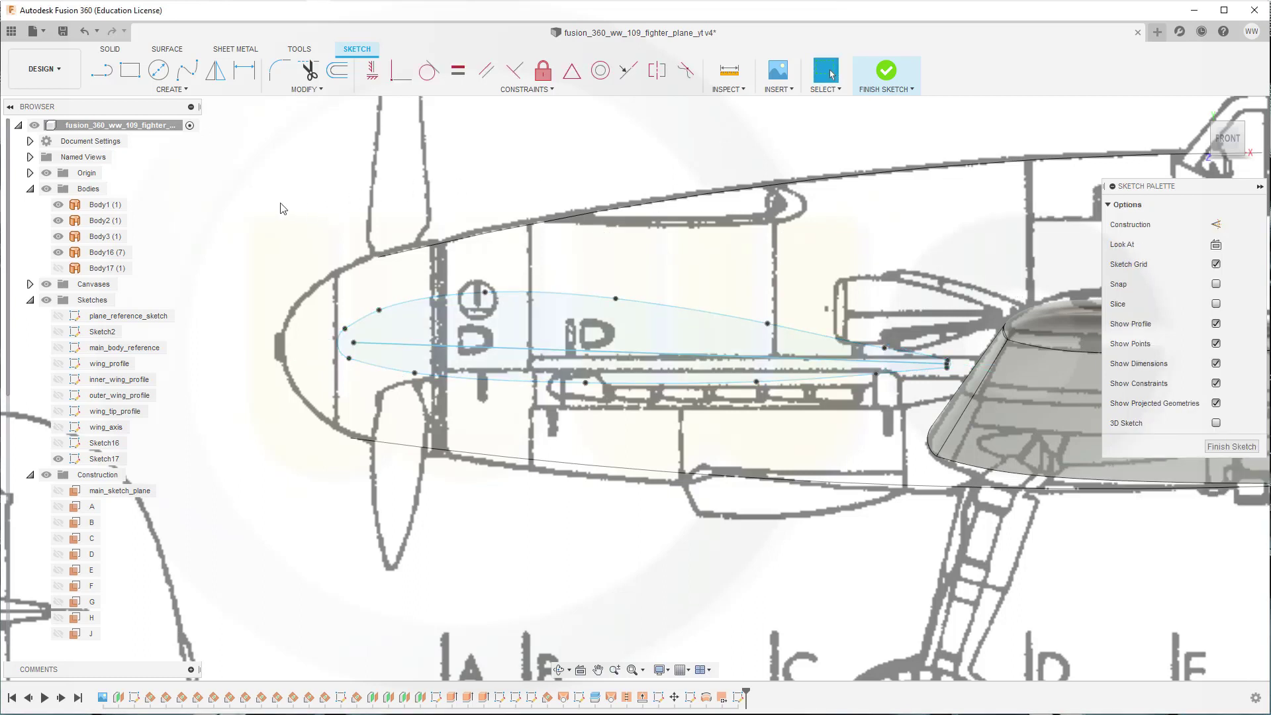
- Place a sketch point just inside the airfoil profile's rounded leading edge
click(191, 90)
mouse_move(139, 164)
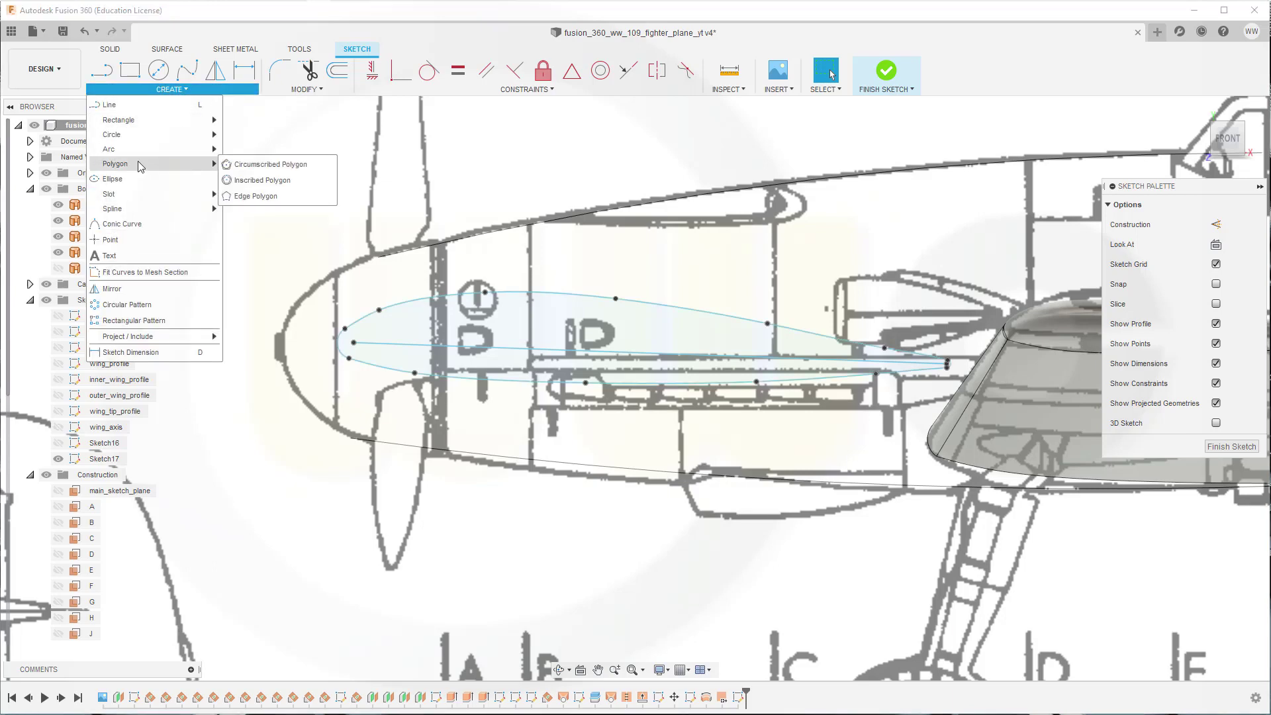
click(110, 239)
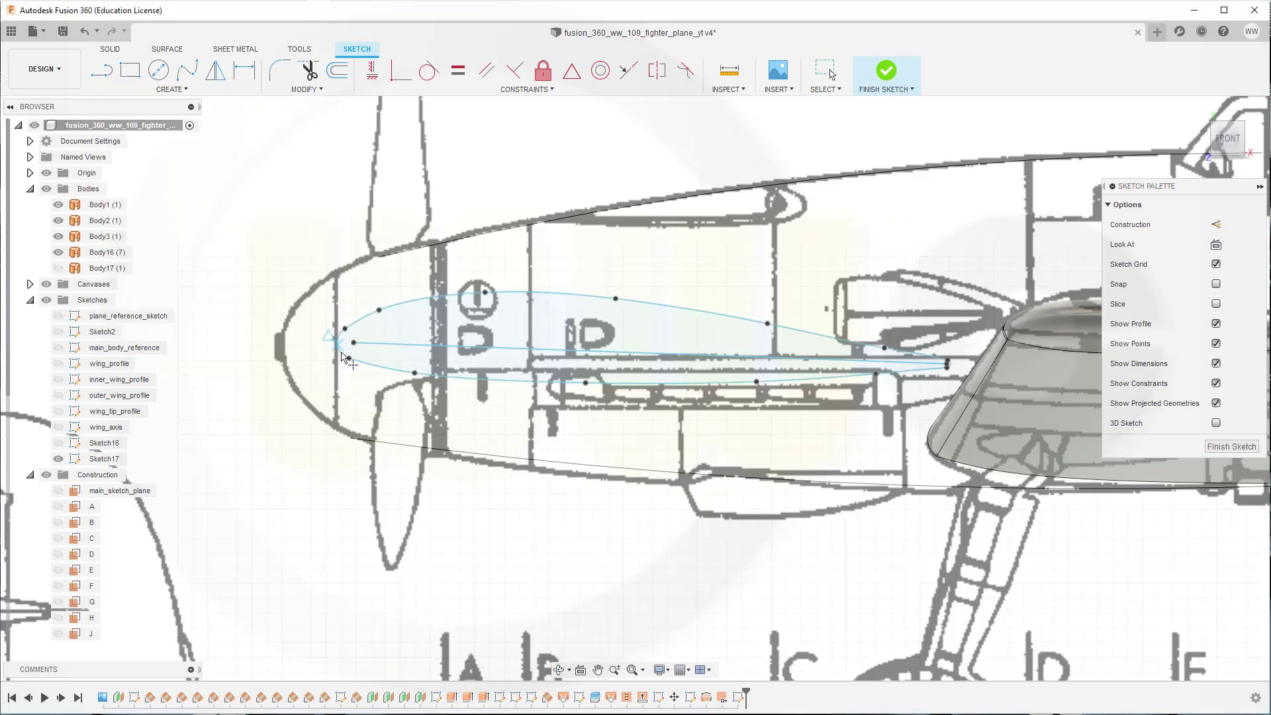
scroll(342, 356, up, 8)
click(321, 315)
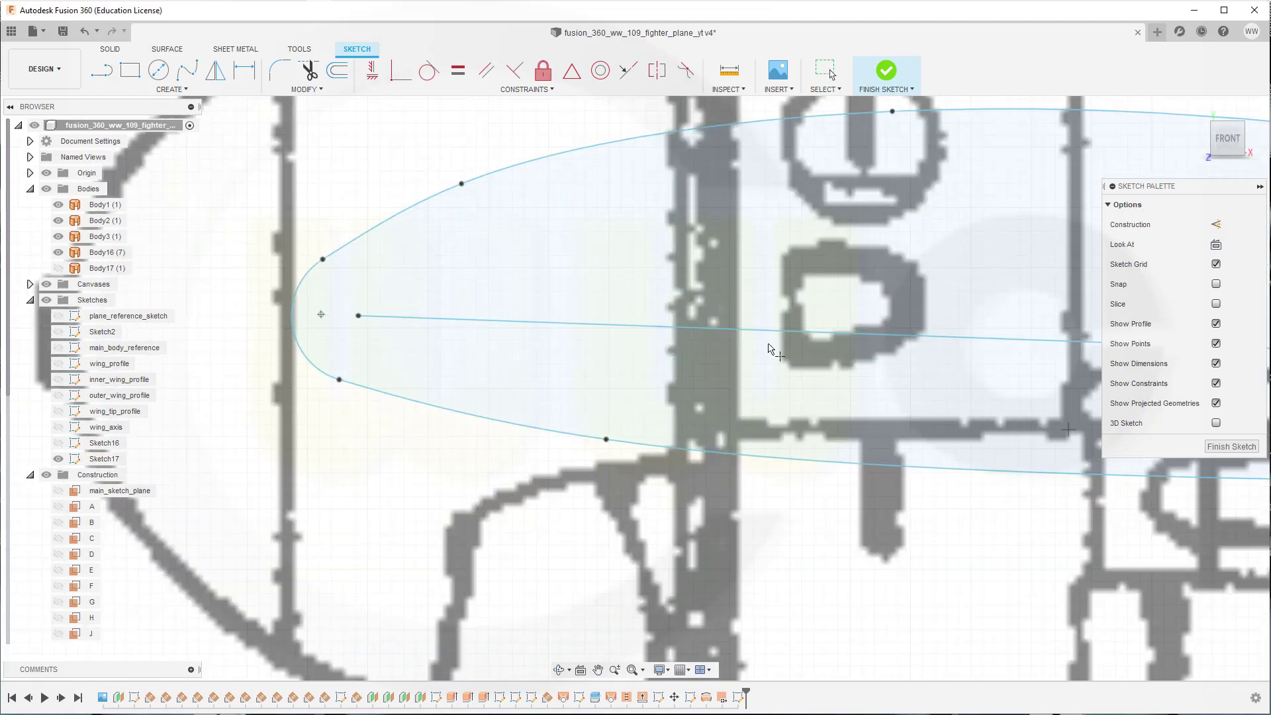
right_click(334, 176)
click(394, 193)
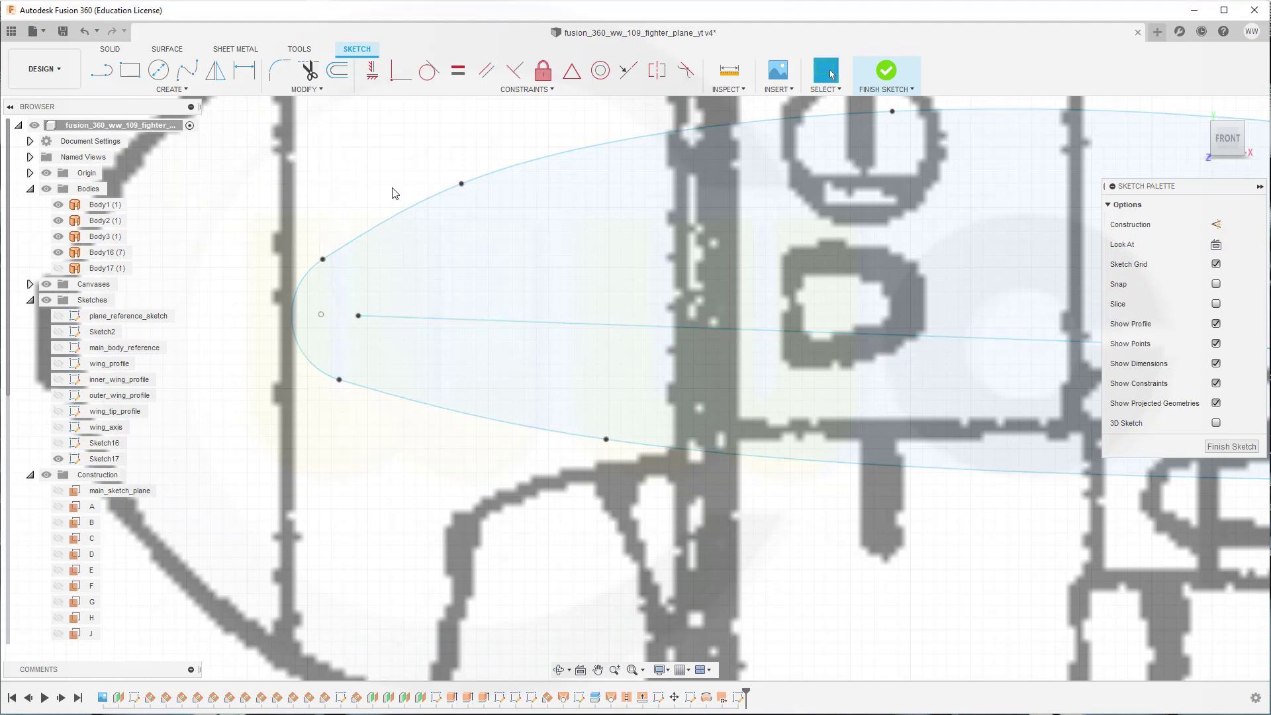
- Scale the airfoil profile by a factor of 0.15 about the sketch point, leaving that point out of the scaled entities
scroll(716, 314, up, 2)
scroll(830, 362, down, 4)
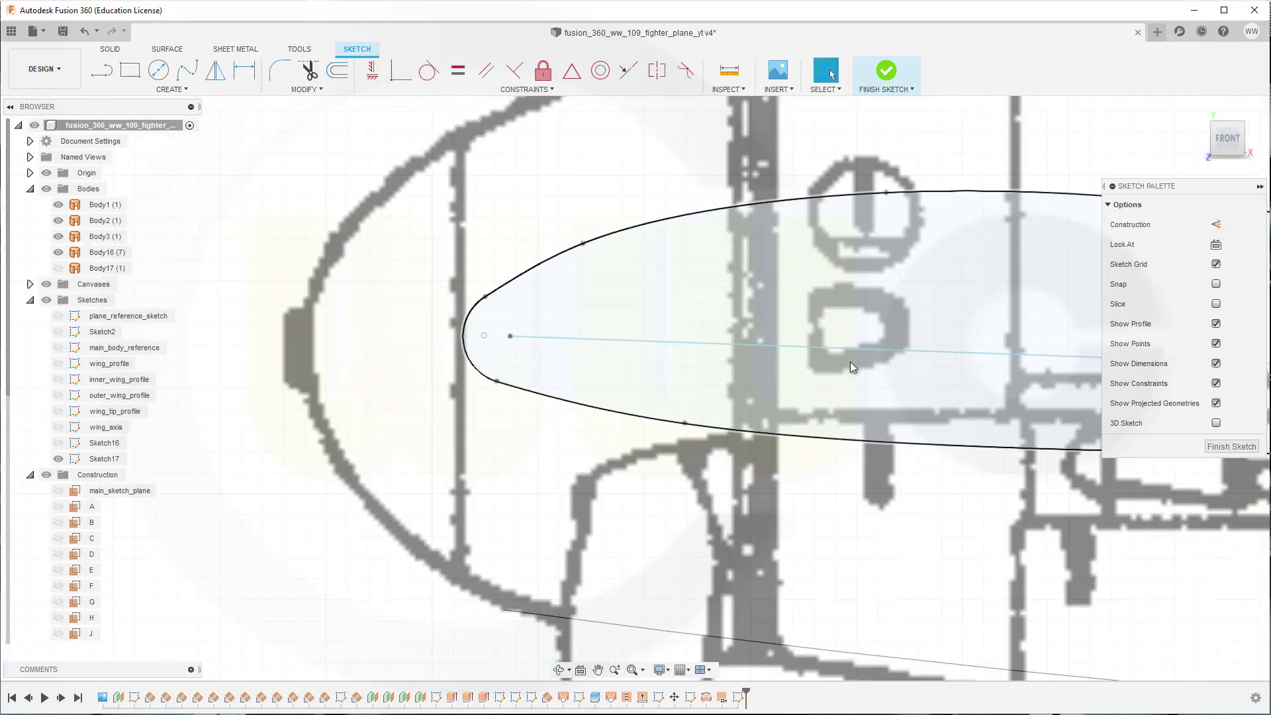
scroll(850, 362, down, 3)
scroll(744, 361, up, 2)
scroll(879, 395, down, 2)
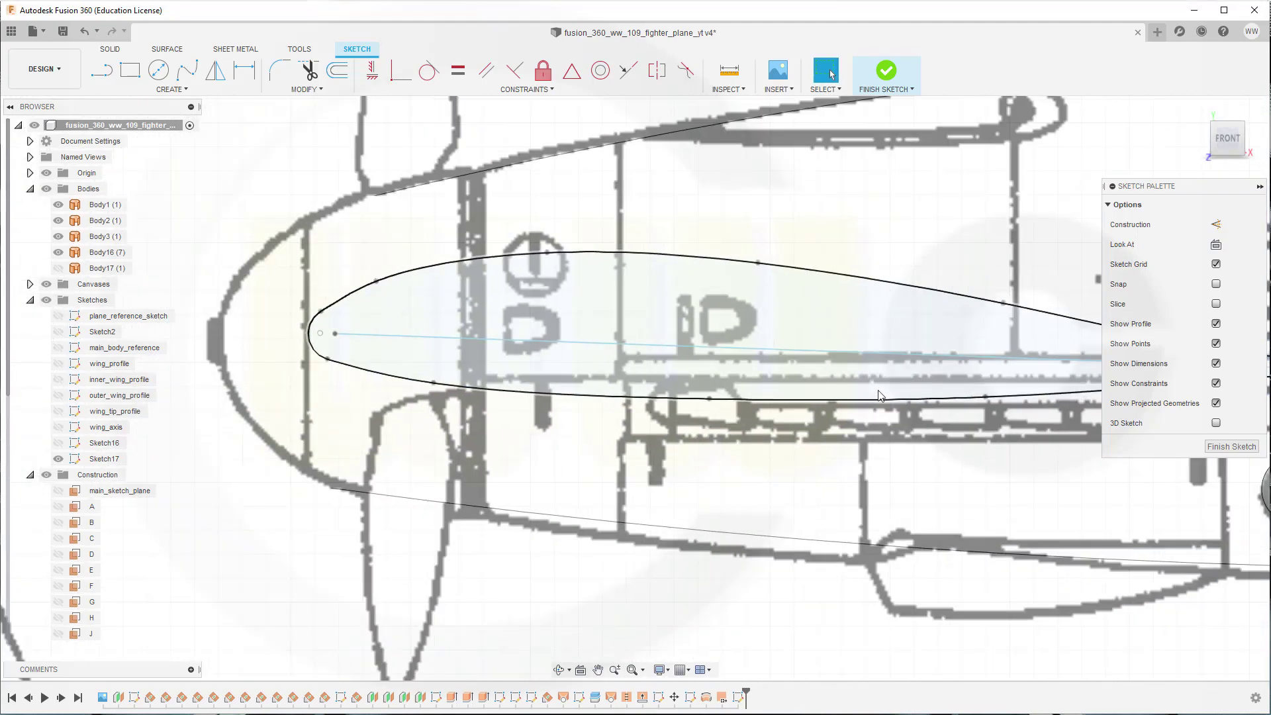
scroll(887, 395, down, 4)
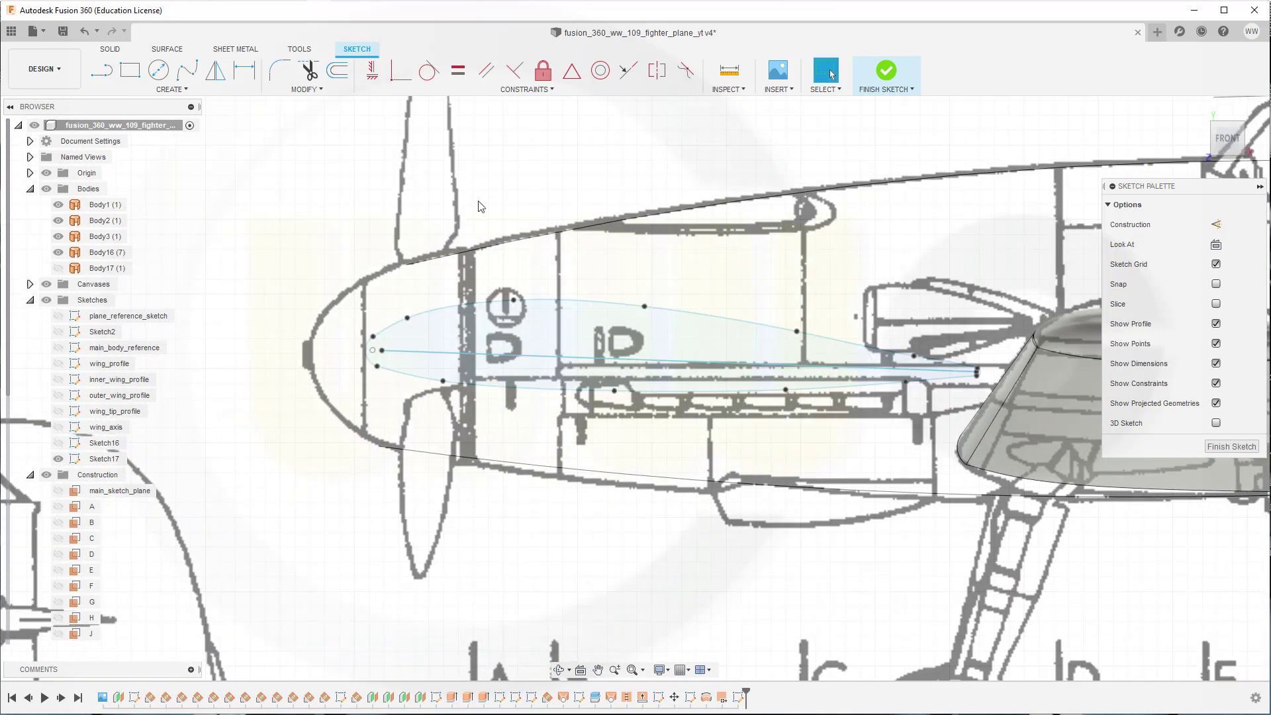
click(328, 90)
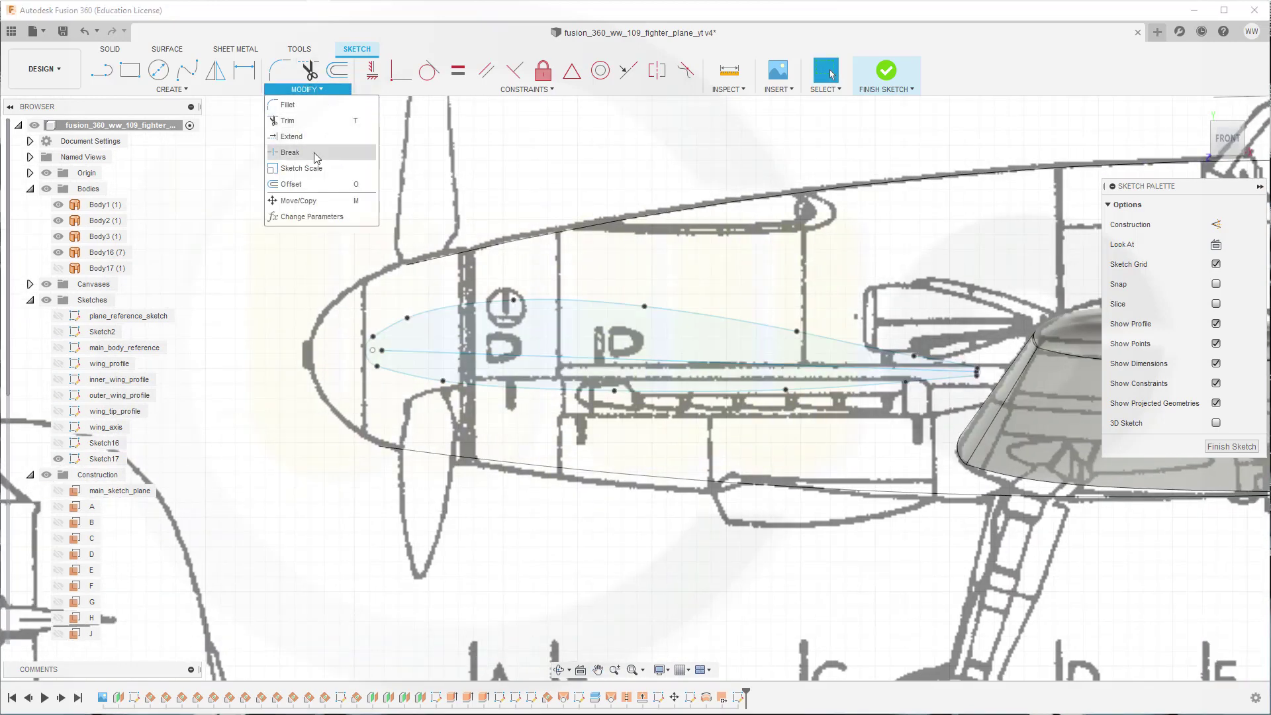
click(311, 173)
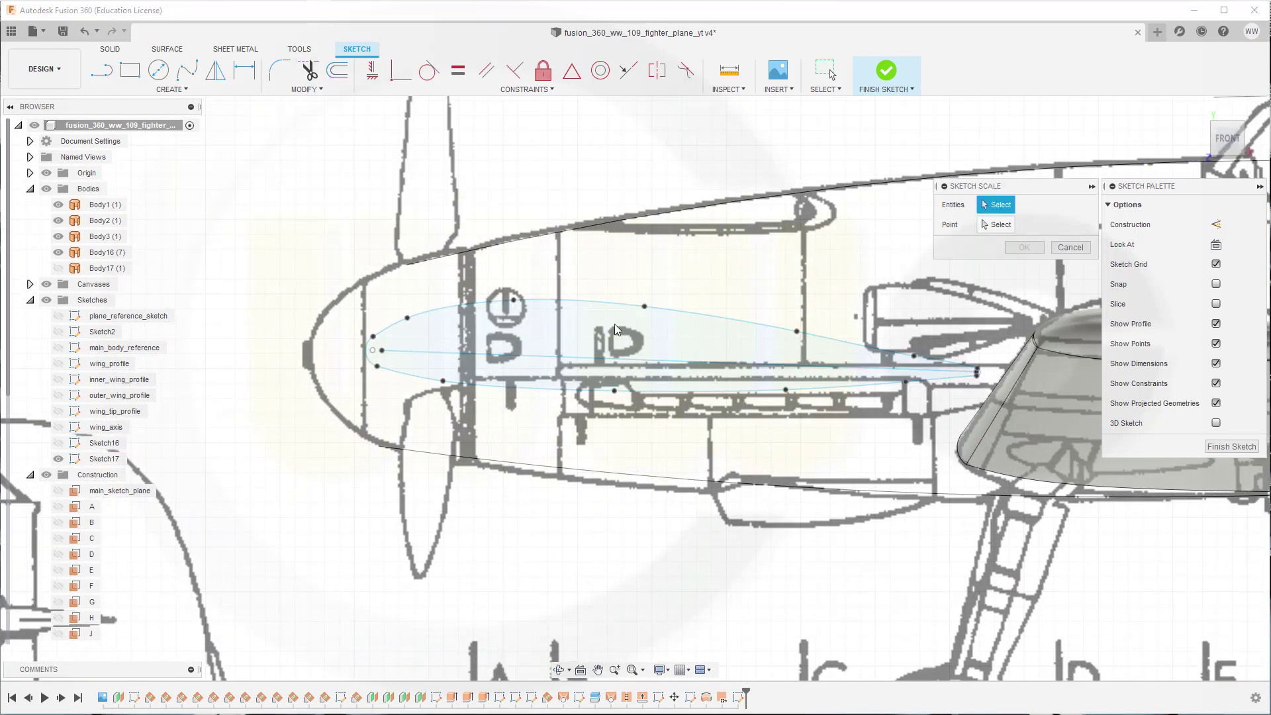
scroll(596, 473, up, 2)
middle_drag(652, 431, 519, 405)
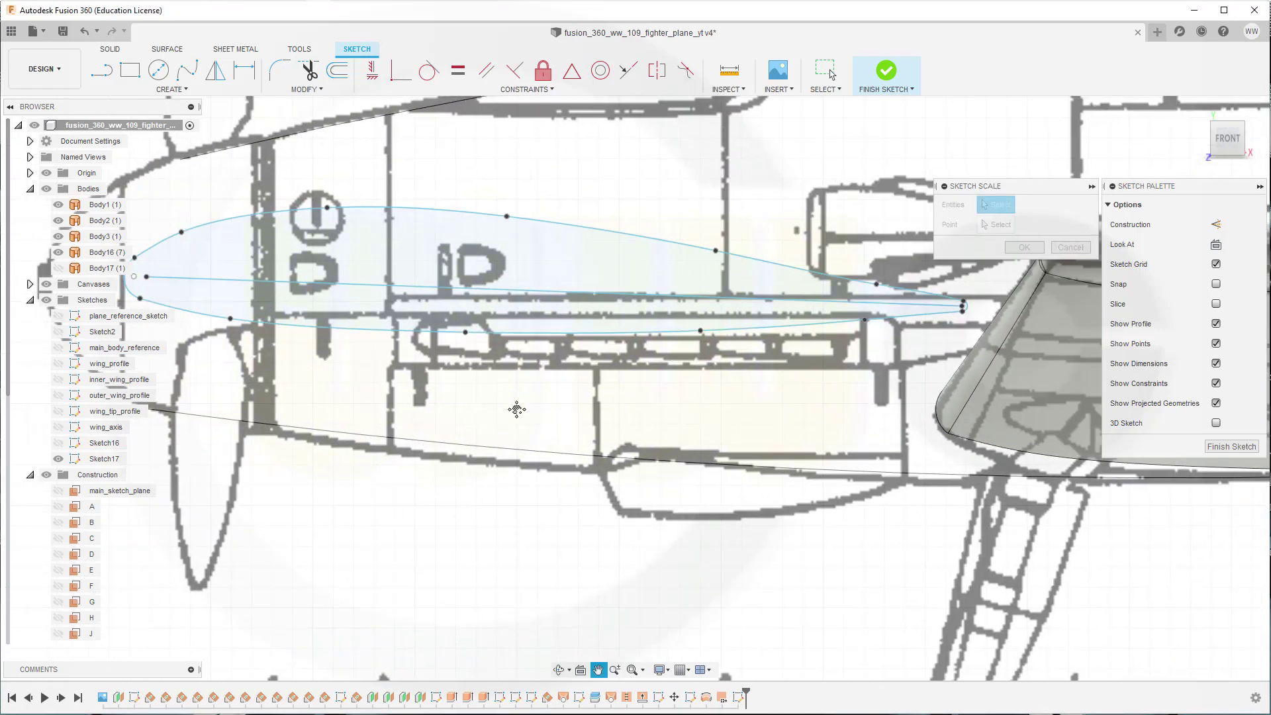
scroll(518, 406, down, 2)
drag(178, 231, 898, 378)
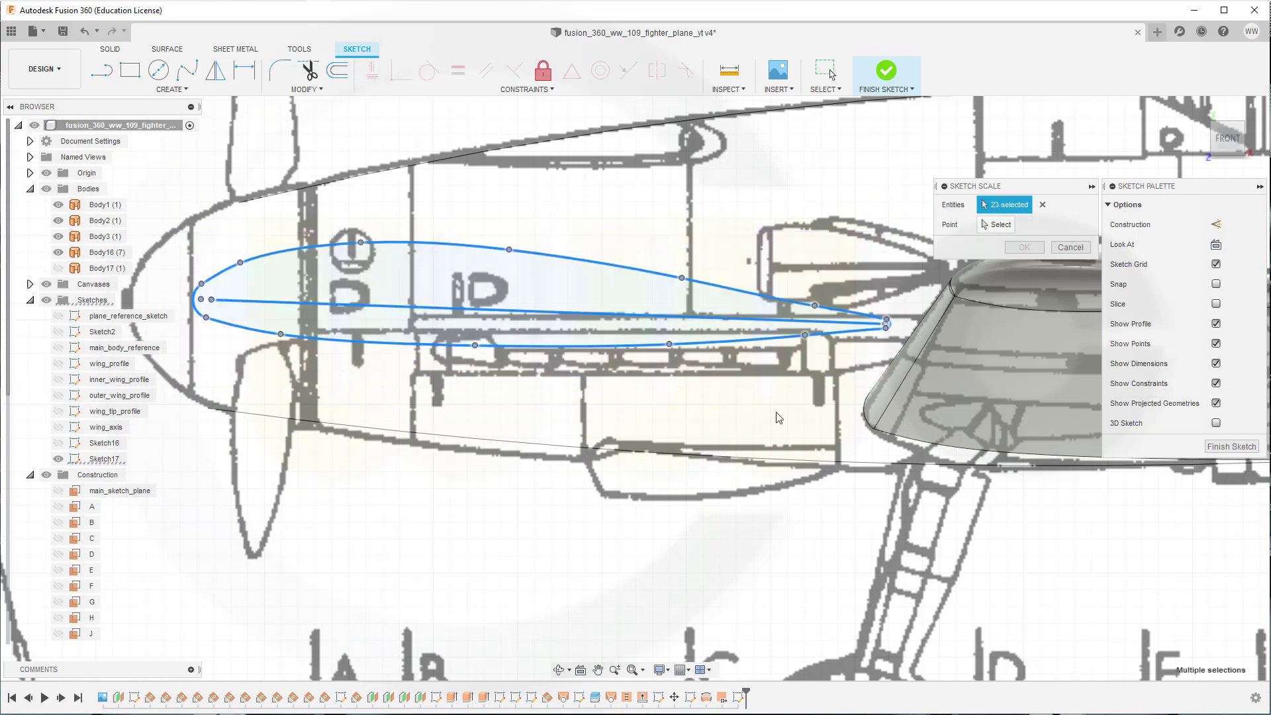
scroll(911, 358, up, 3)
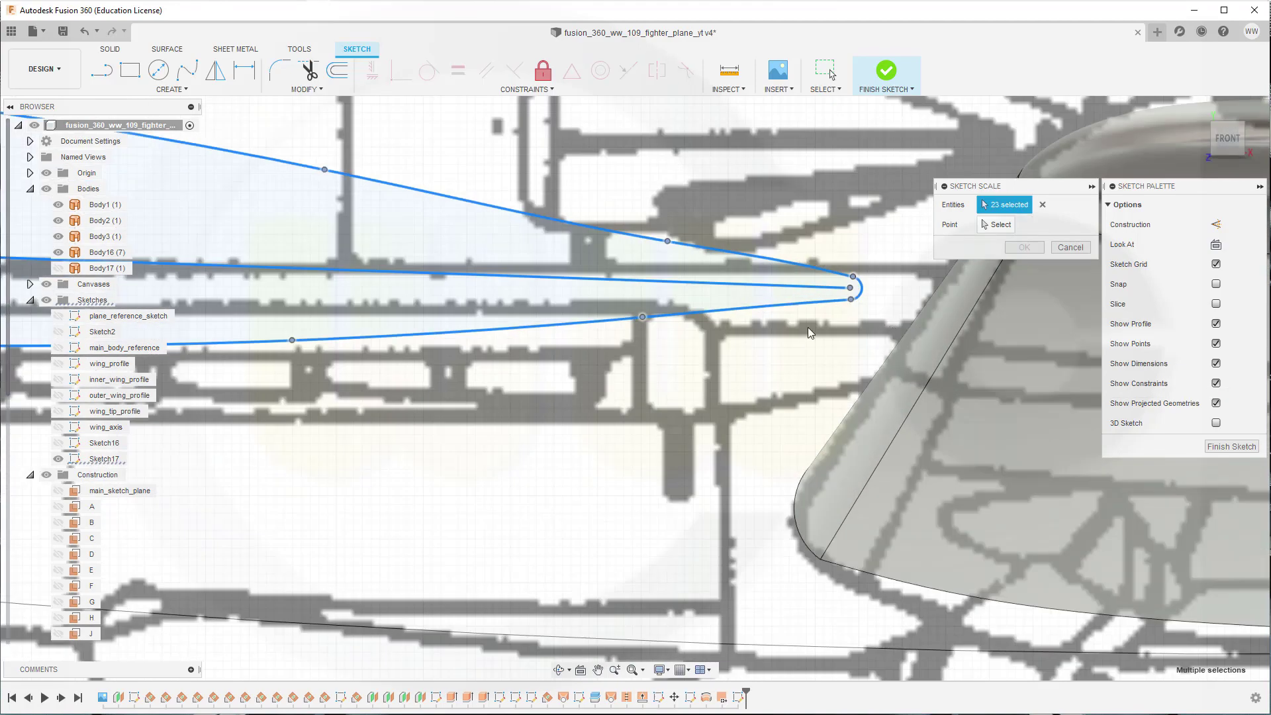
scroll(339, 327, down, 4)
scroll(253, 387, down, 2)
middle_drag(59, 335, 395, 343)
click(377, 324)
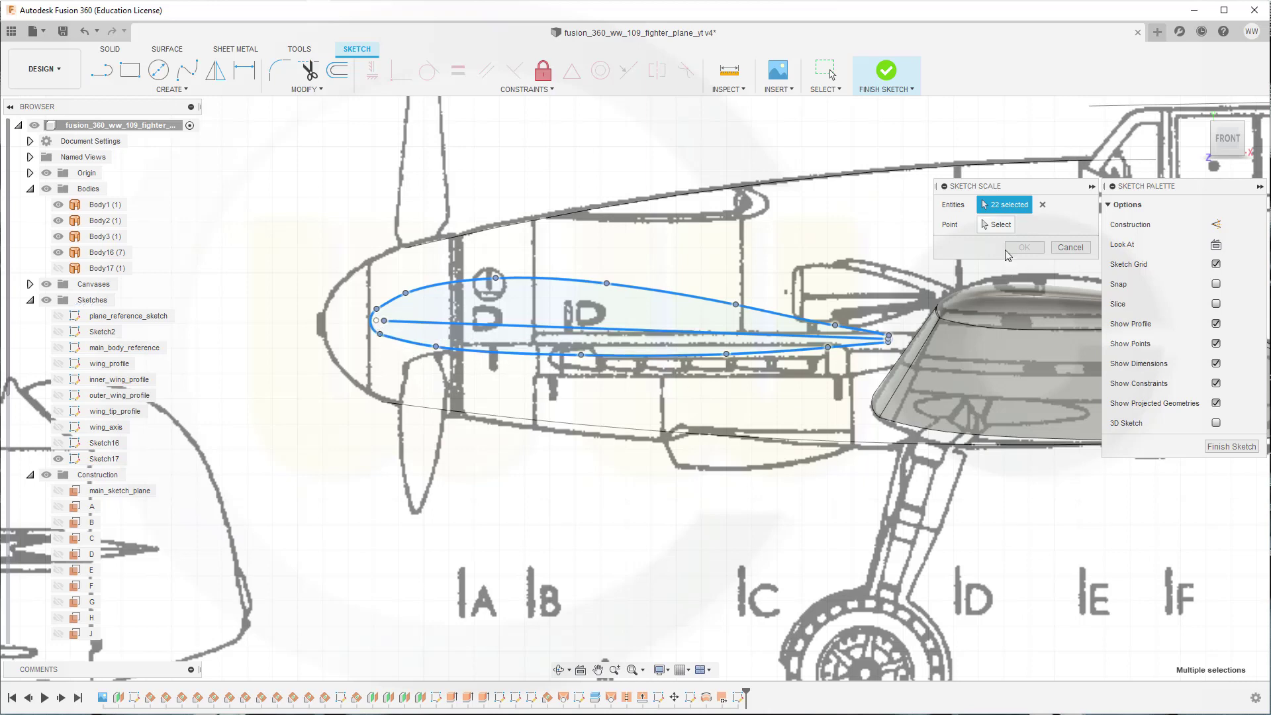
click(996, 226)
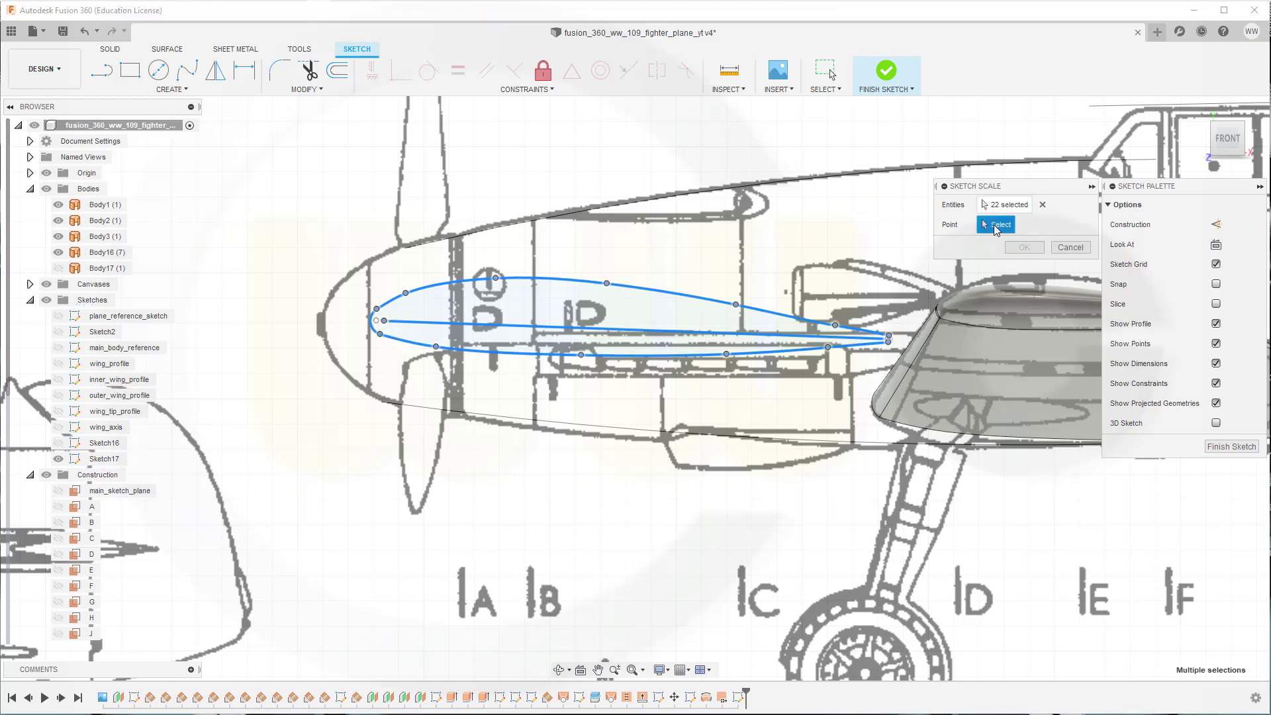
click(376, 321)
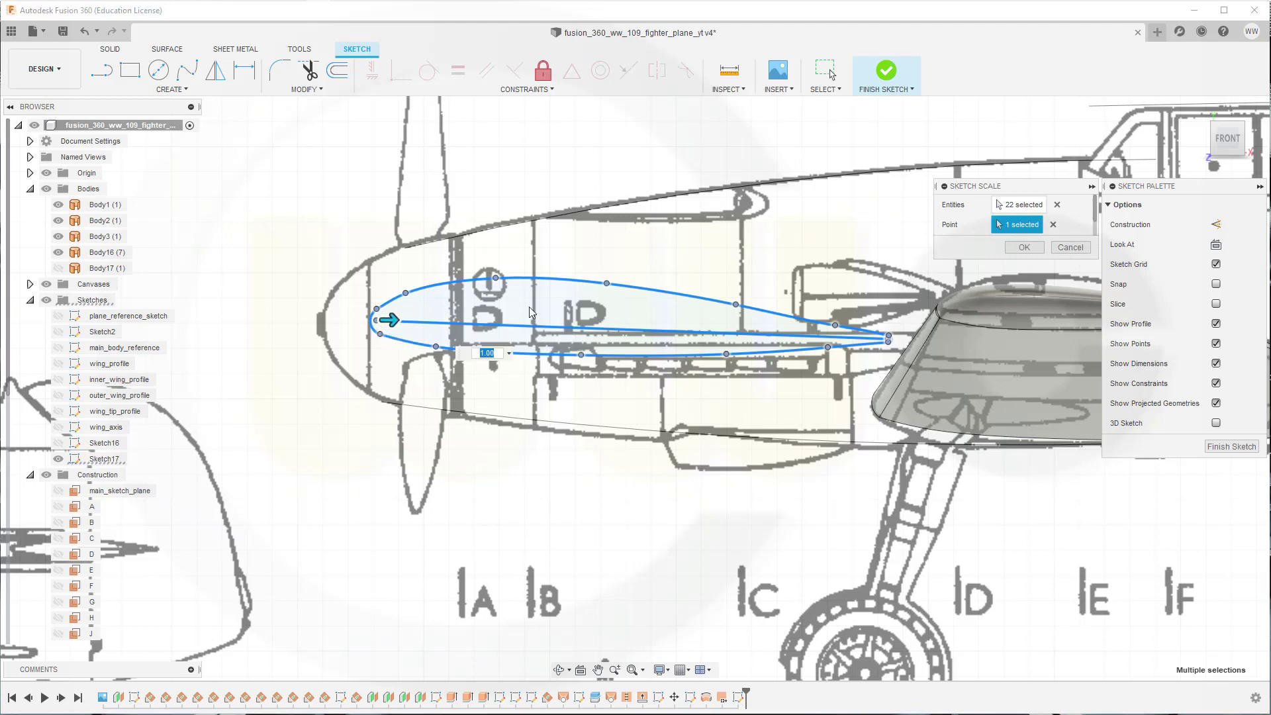
drag(1028, 191, 893, 143)
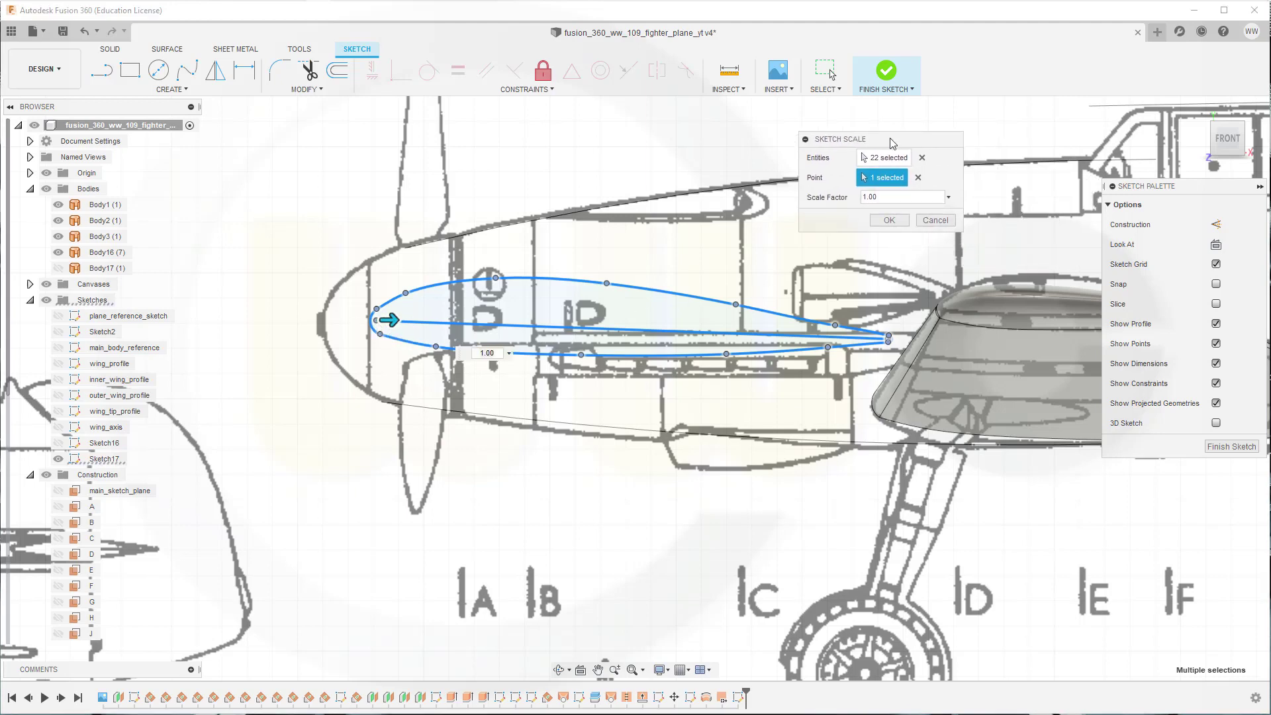
click(894, 200)
text(0.15)
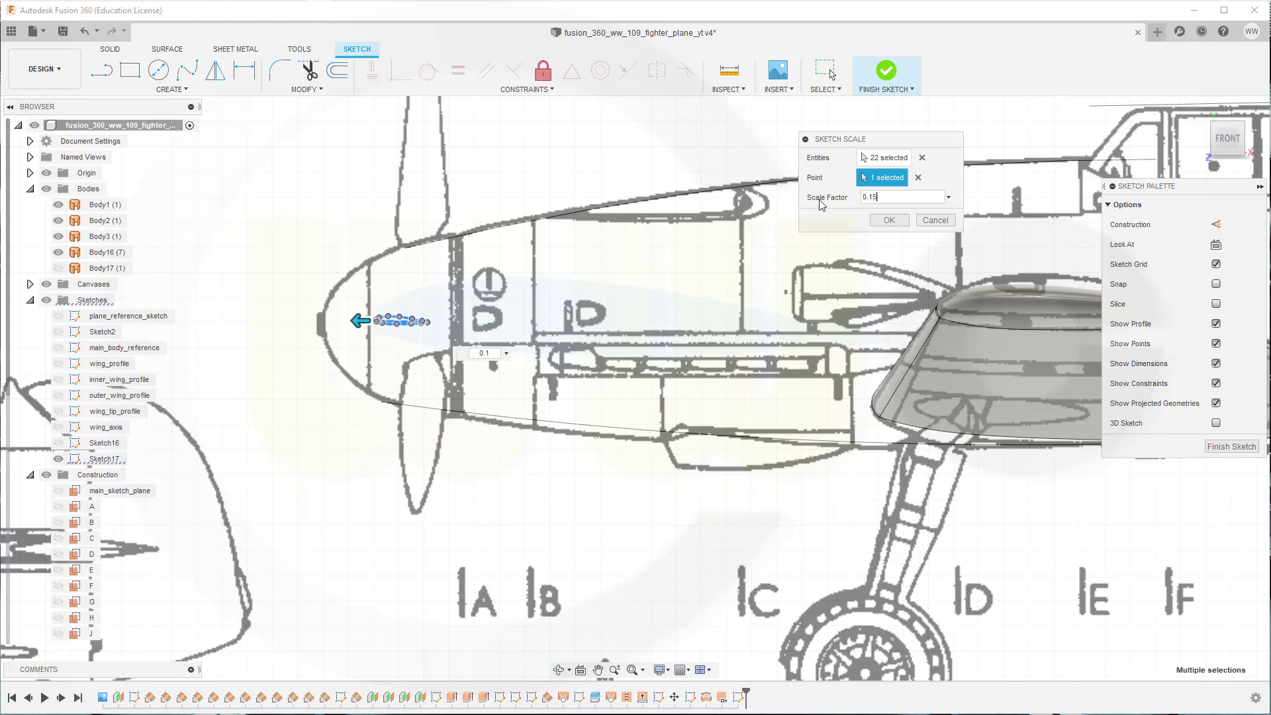
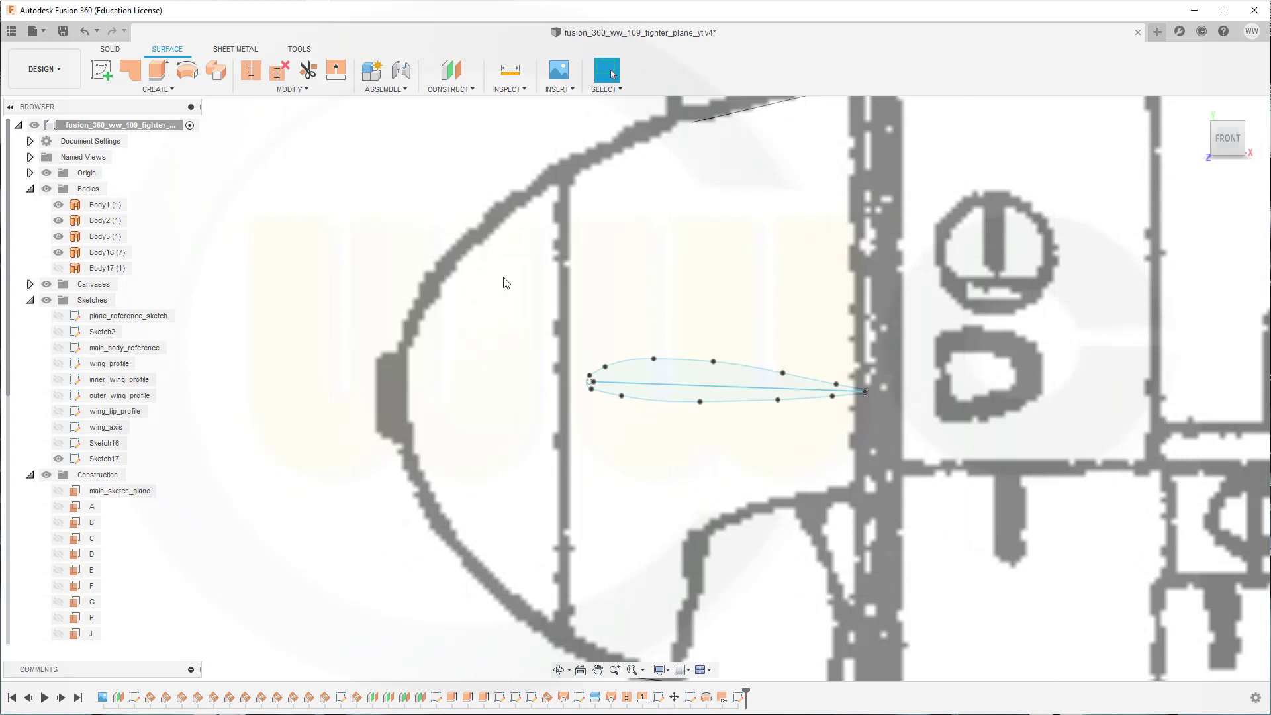
- Construct a plane offset 10 mm from main_sketch_plane
click(472, 90)
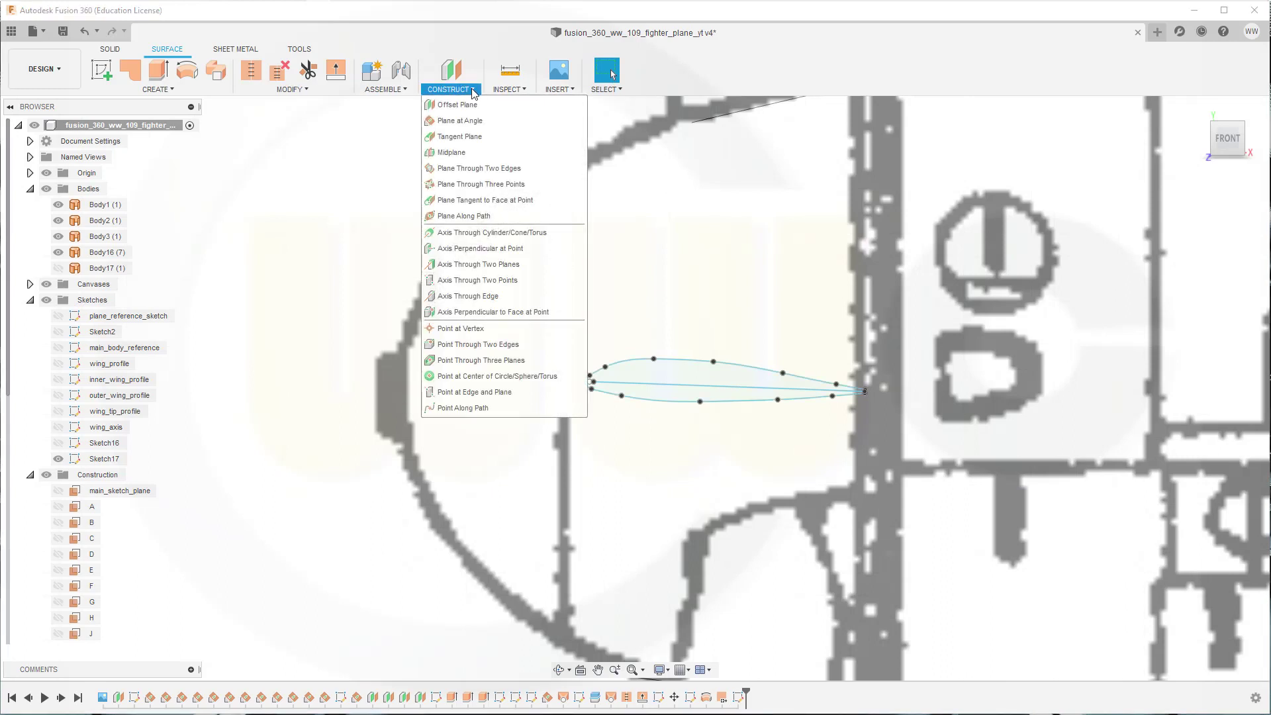
click(456, 105)
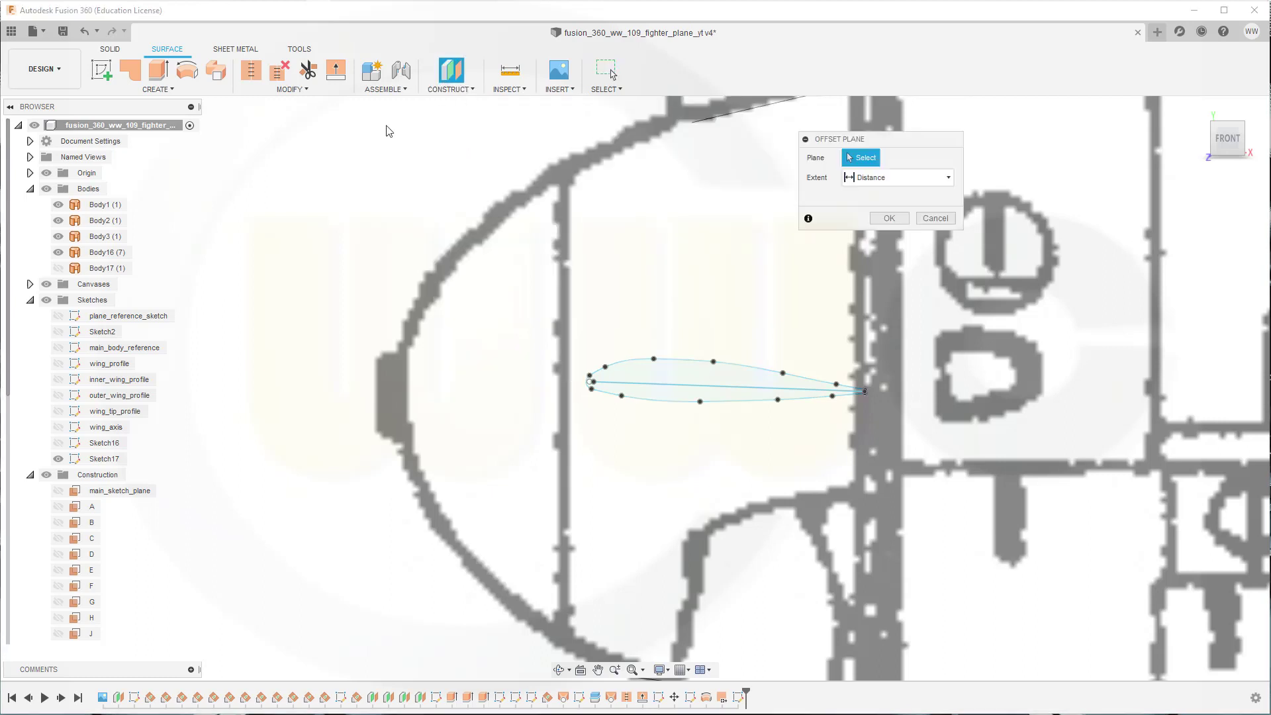
click(132, 493)
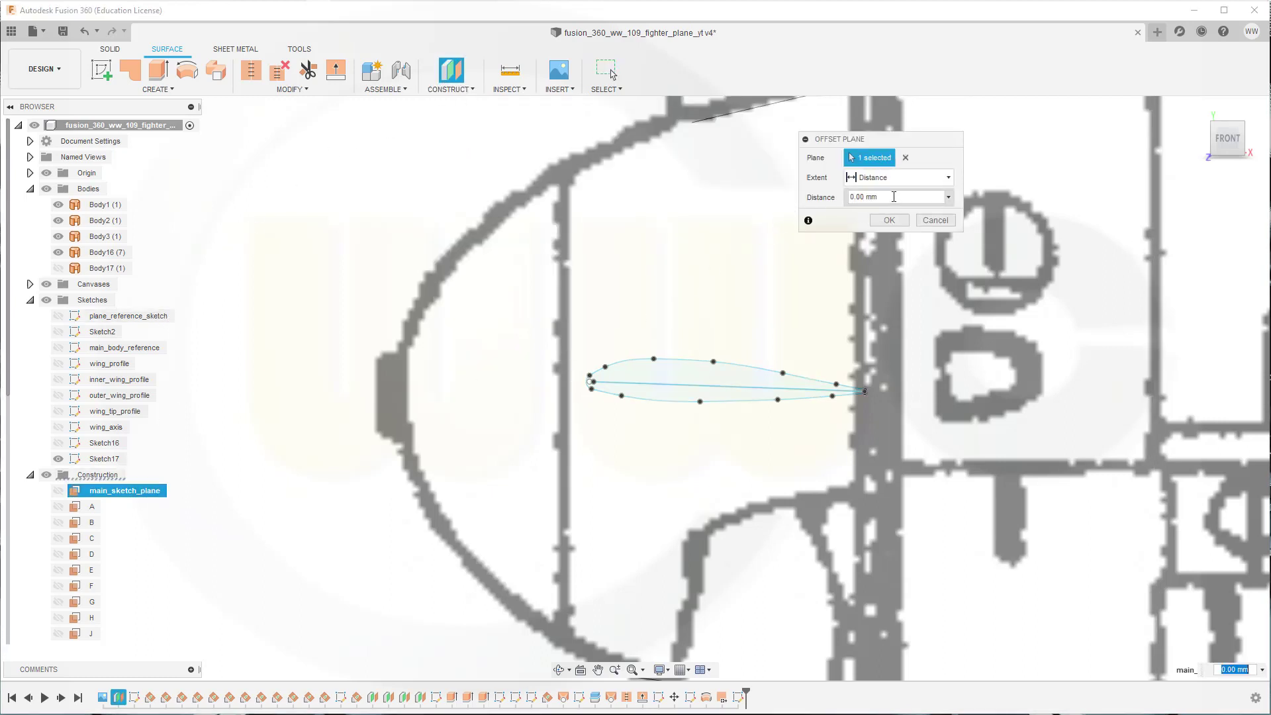
click(895, 193)
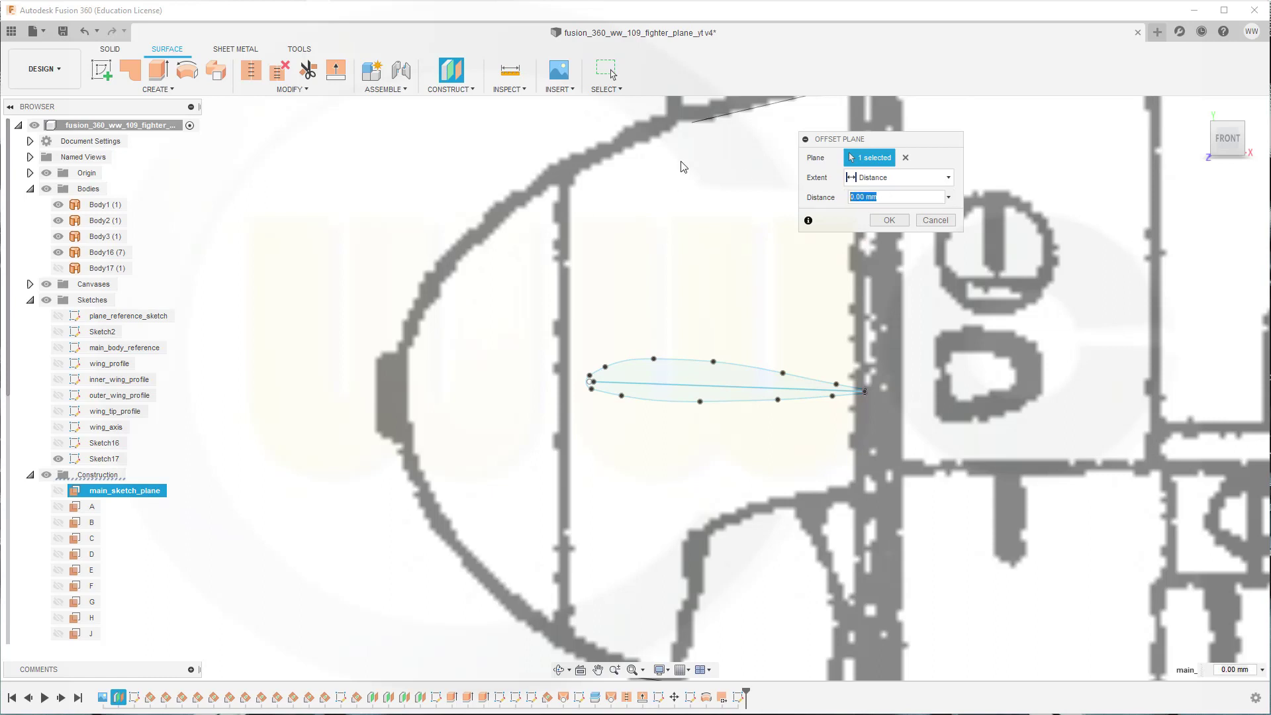
text(10)
key(Return)
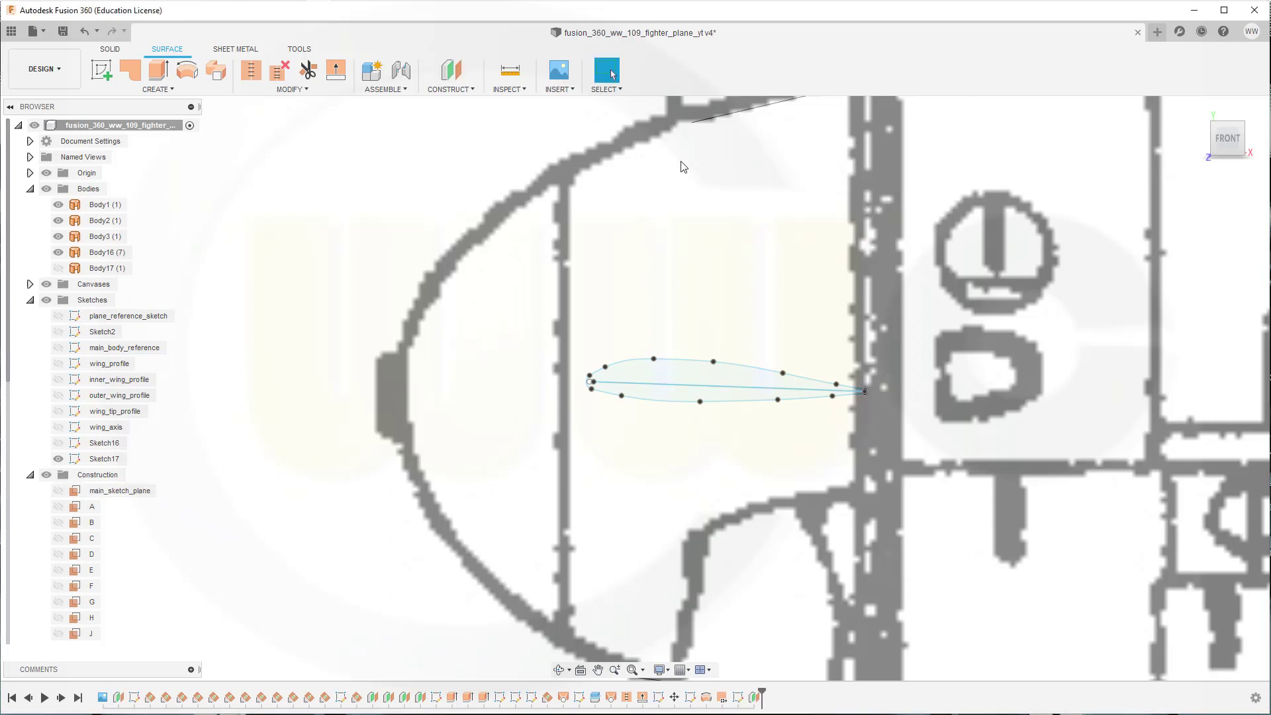
- Hide the blueprint canvases and start a new sketch on the newly created offset plane
scroll(750, 292, down, 4)
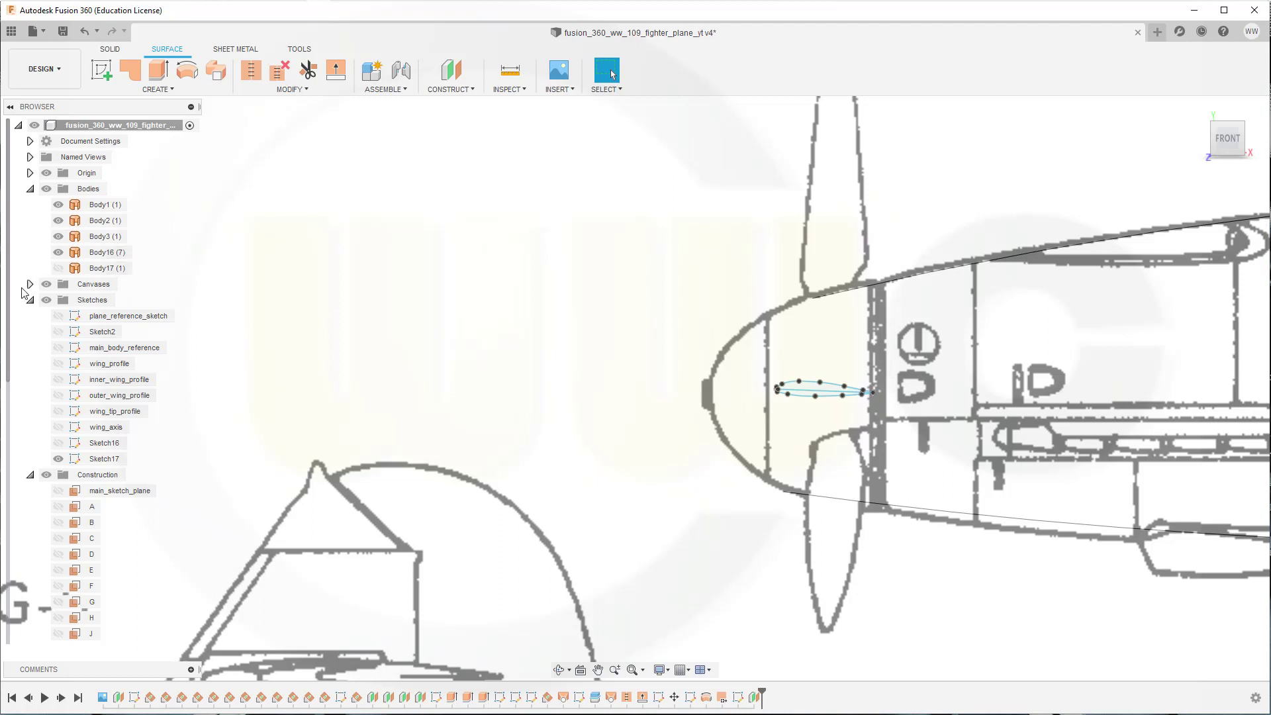
click(45, 284)
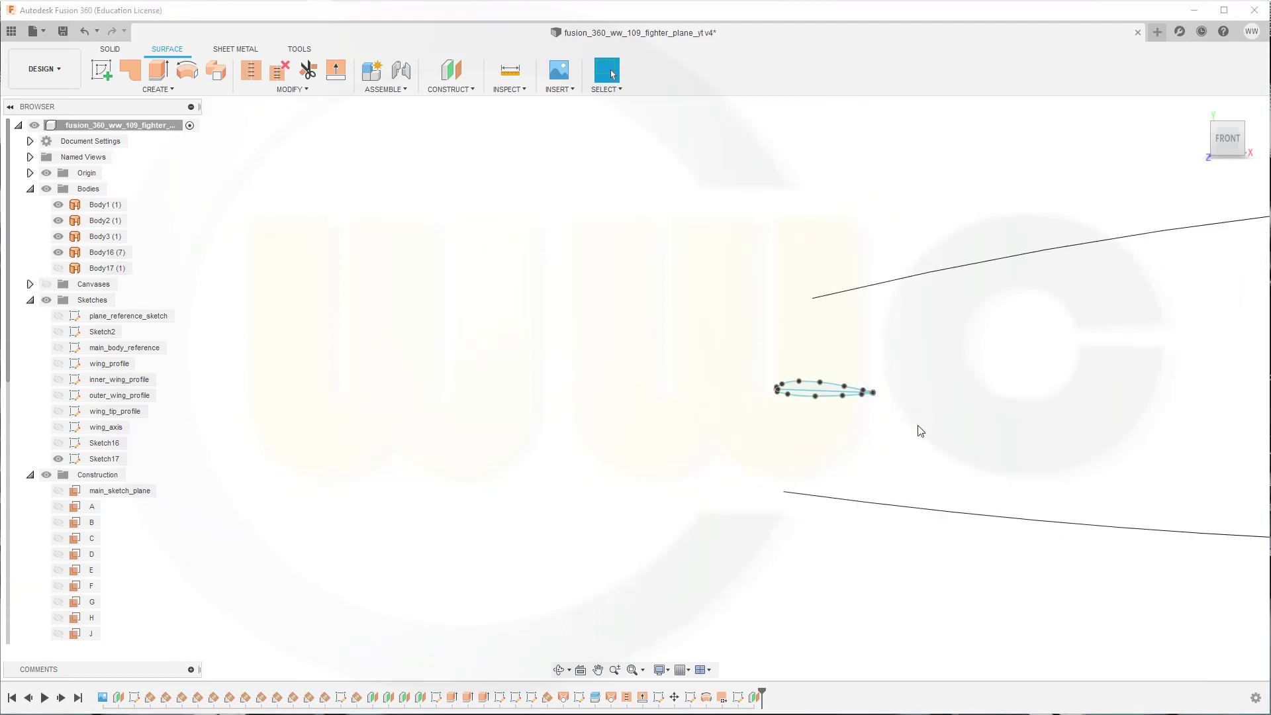
scroll(147, 540, down, 5)
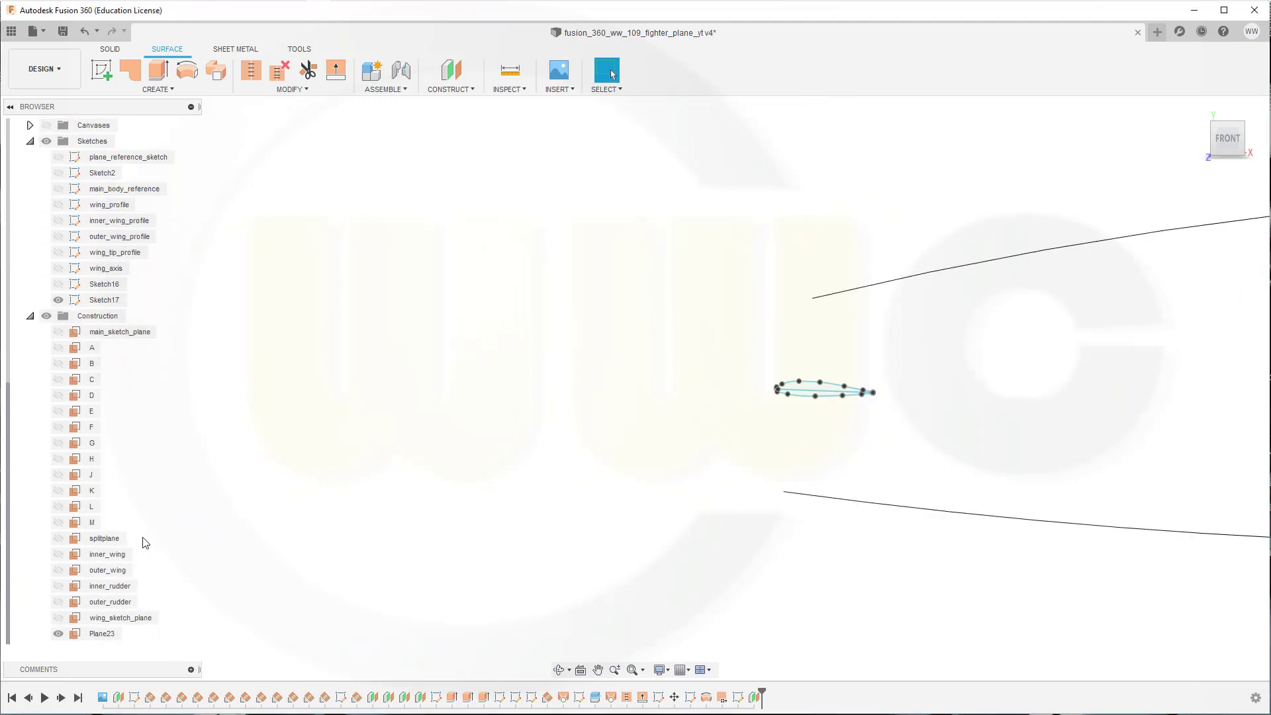
click(99, 636)
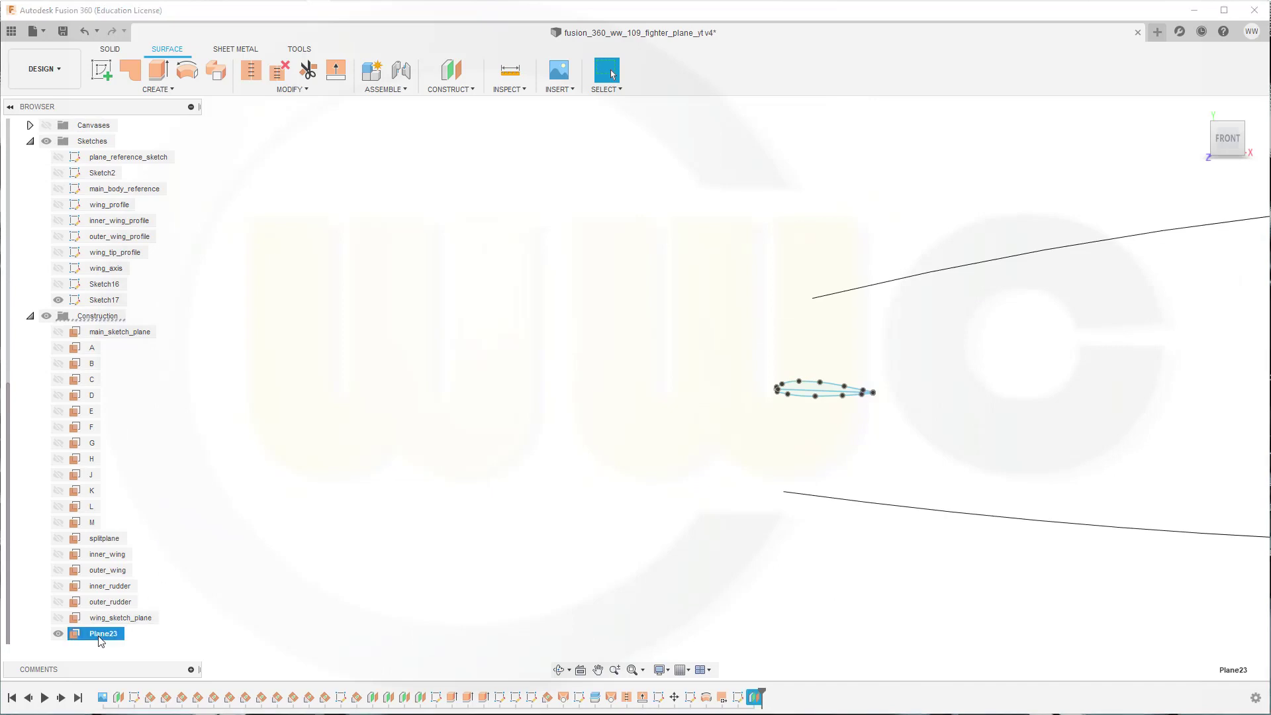
click(102, 69)
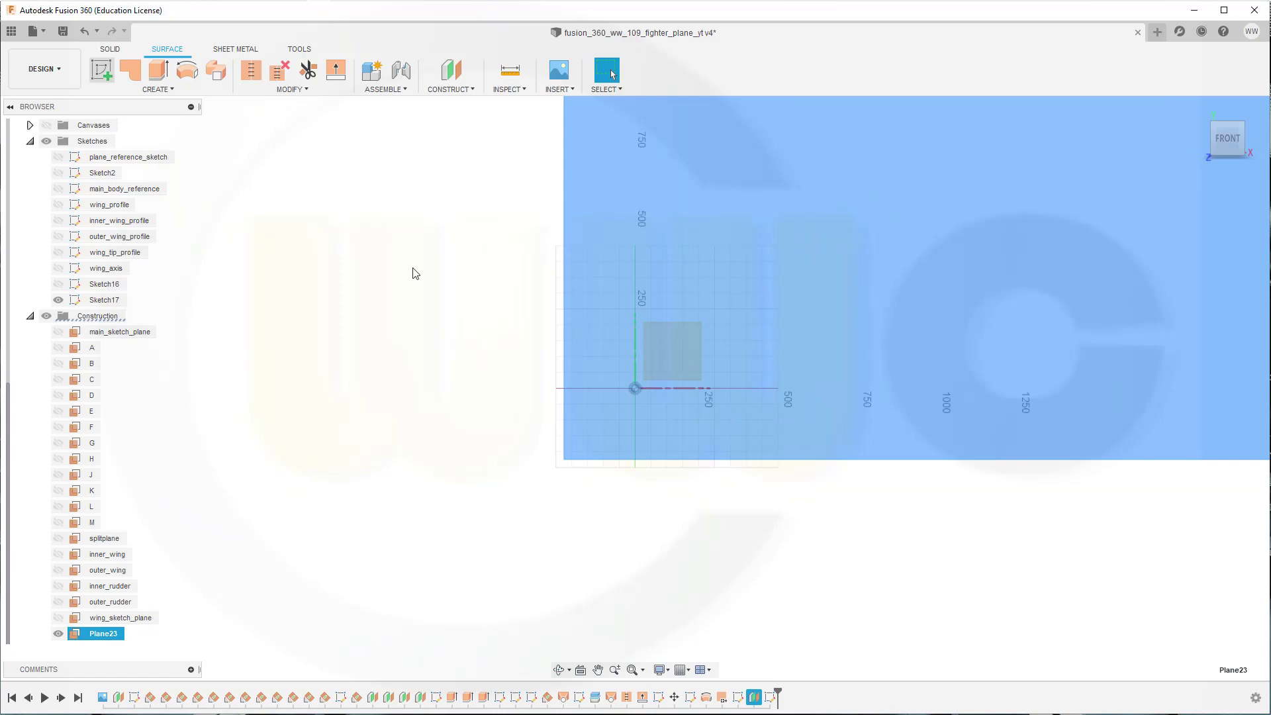
- Paste the copied airfoil profile into the new sketch, keeping it at its original position with zero move distances and angles
key(ctrl+v)
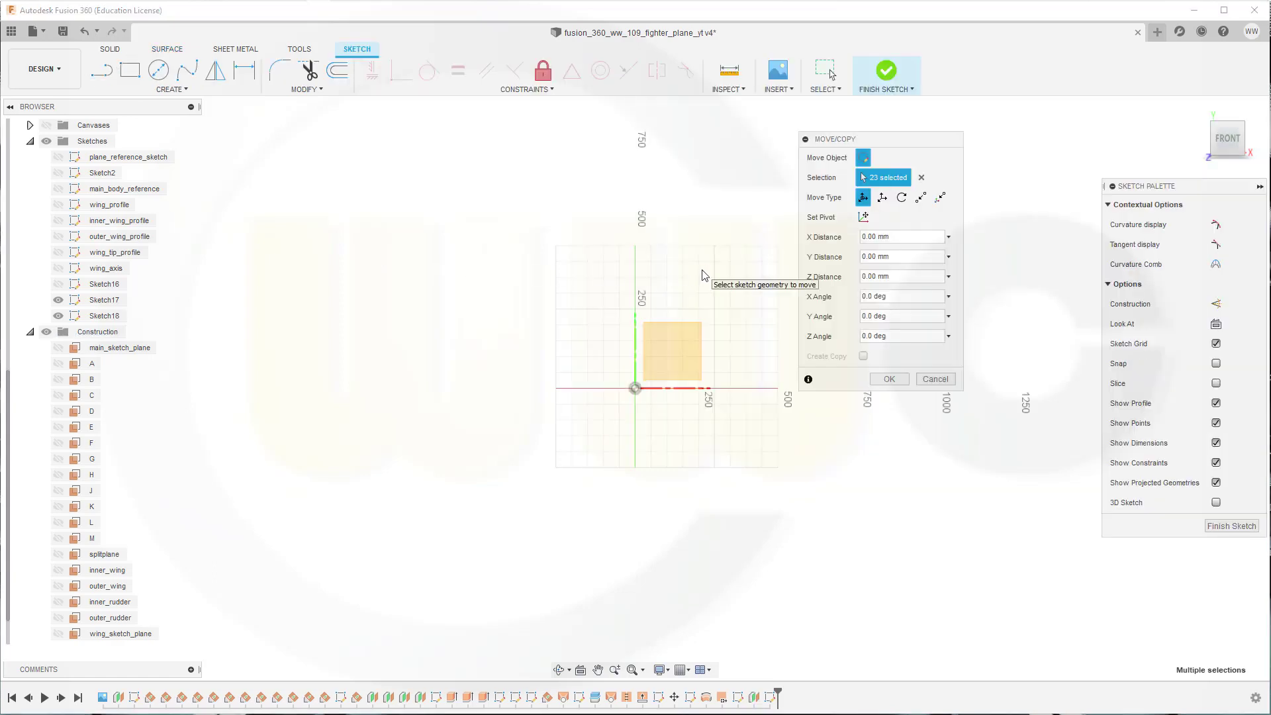
scroll(630, 233, up, 2)
scroll(630, 193, down, 6)
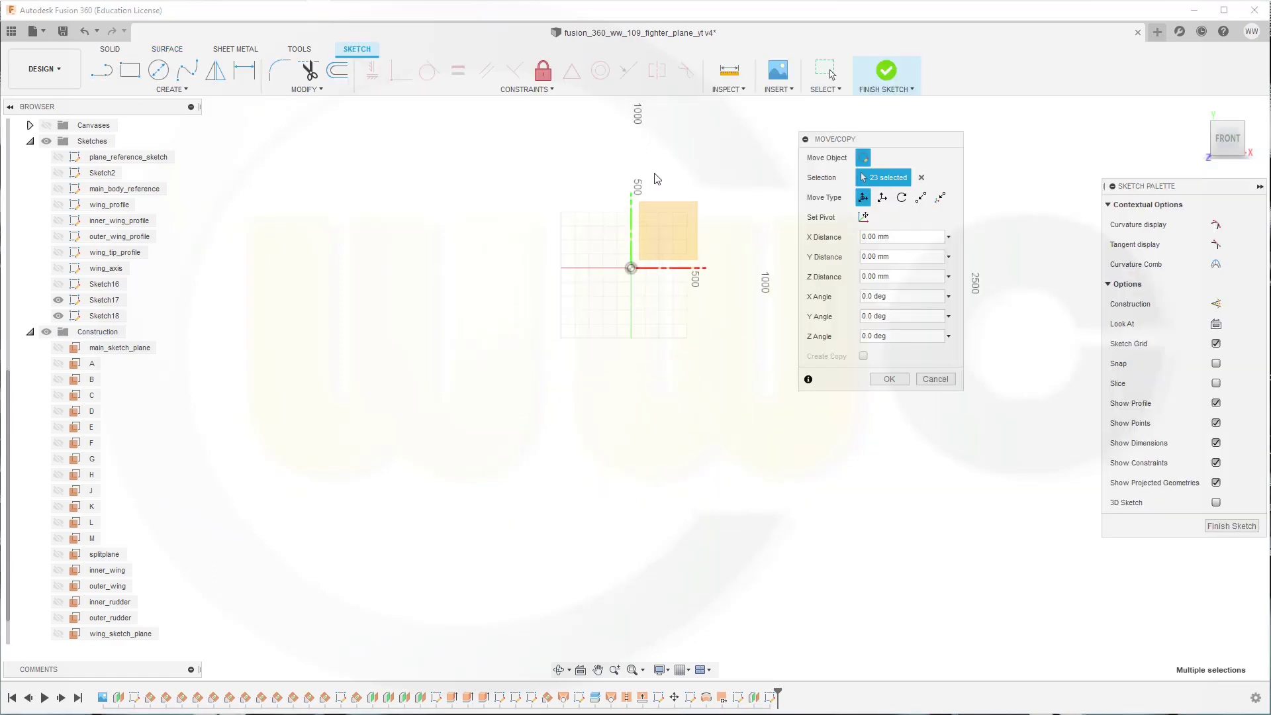
mouse_move(636, 109)
middle_down()
mouse_move(691, 420)
mouse_move(664, 453)
mouse_move(664, 255)
middle_up()
scroll(542, 193, down, 3)
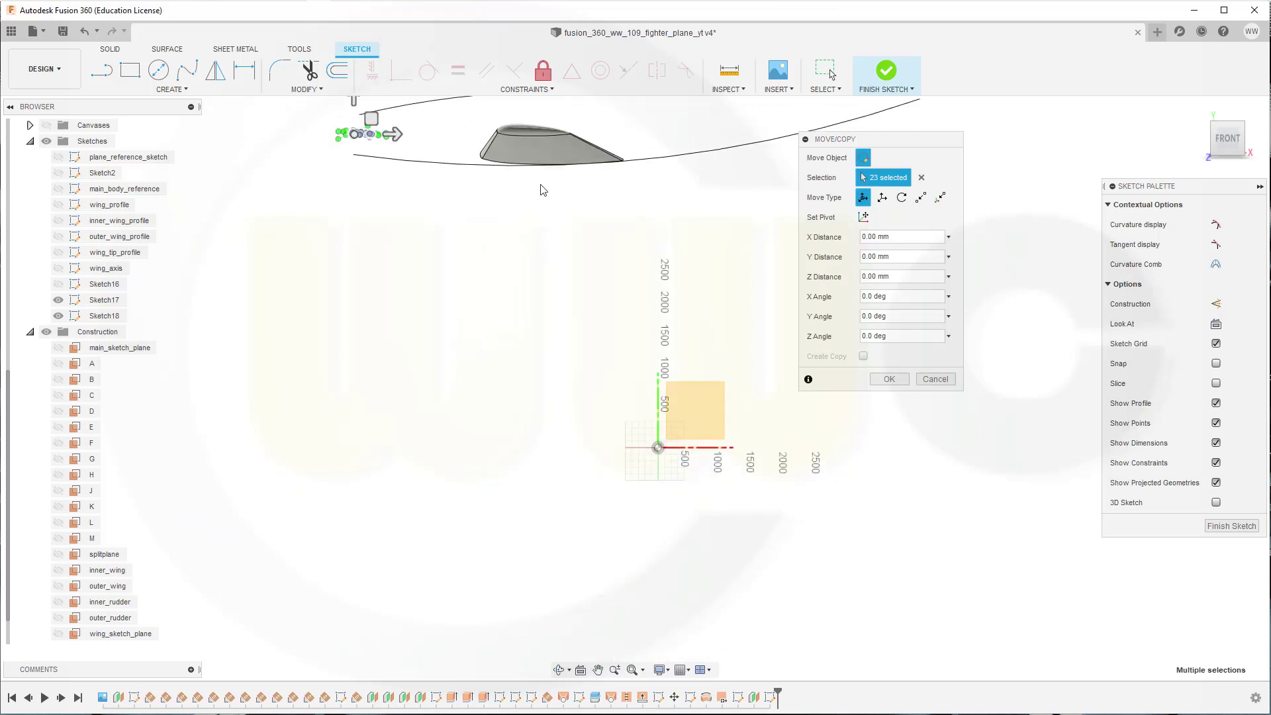
mouse_move(542, 192)
middle_down()
mouse_move(592, 304)
mouse_move(691, 392)
middle_up()
scroll(493, 264, up, 5)
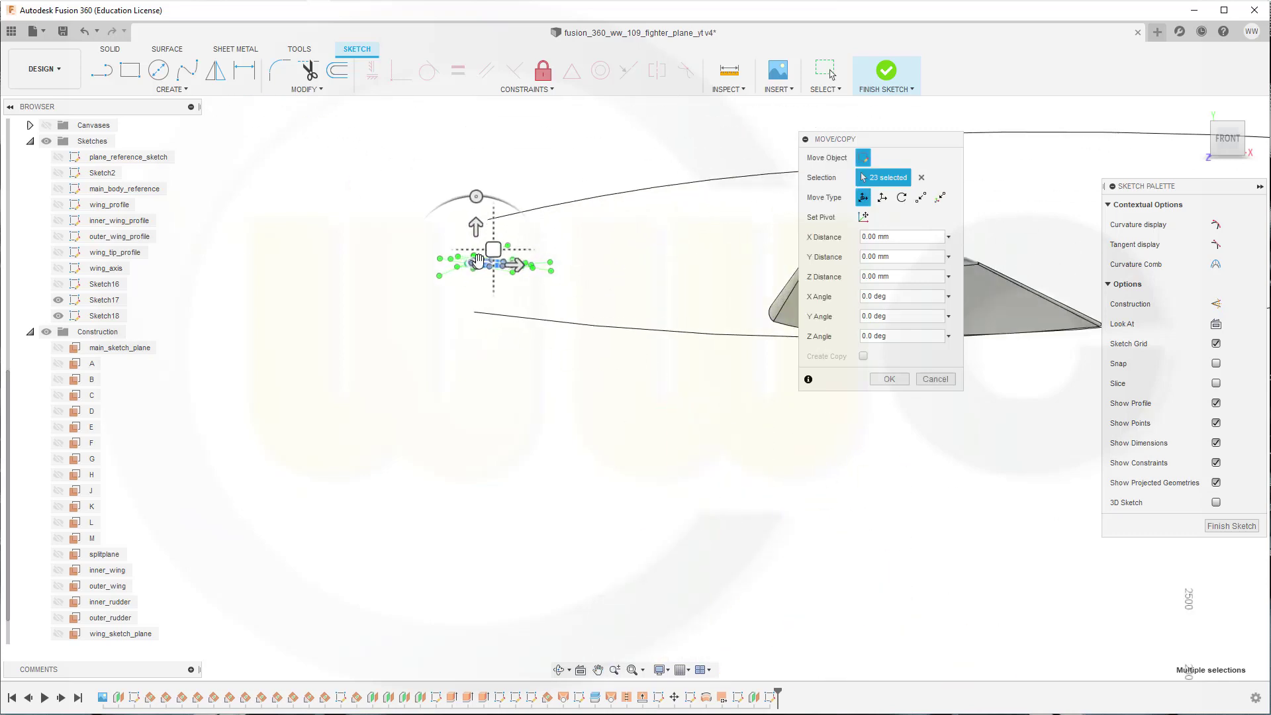
scroll(493, 265, up, 6)
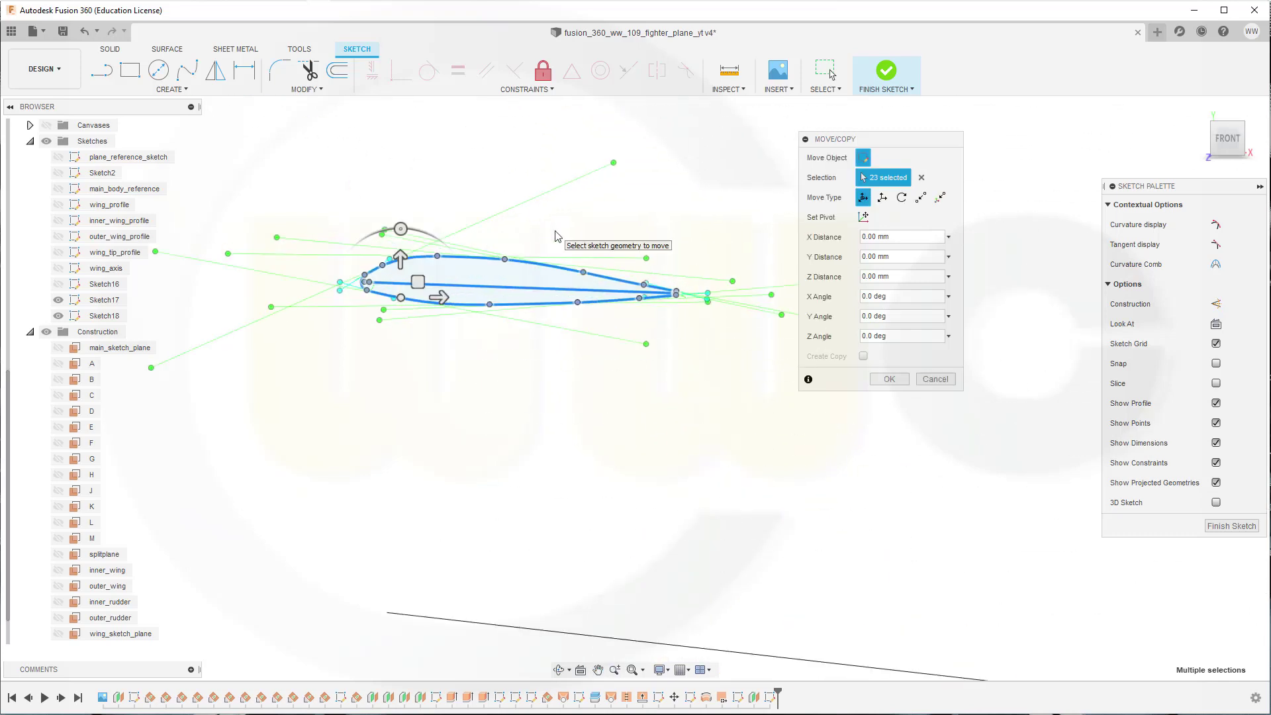
click(888, 380)
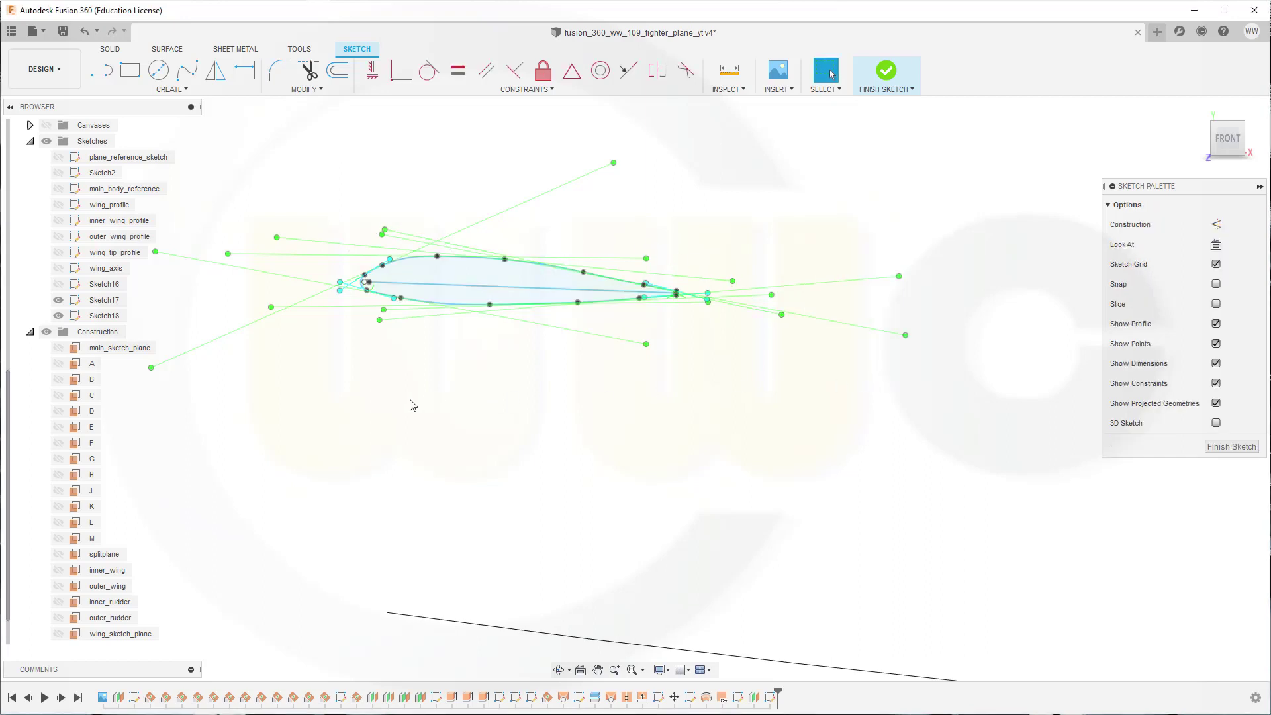
key(Escape)
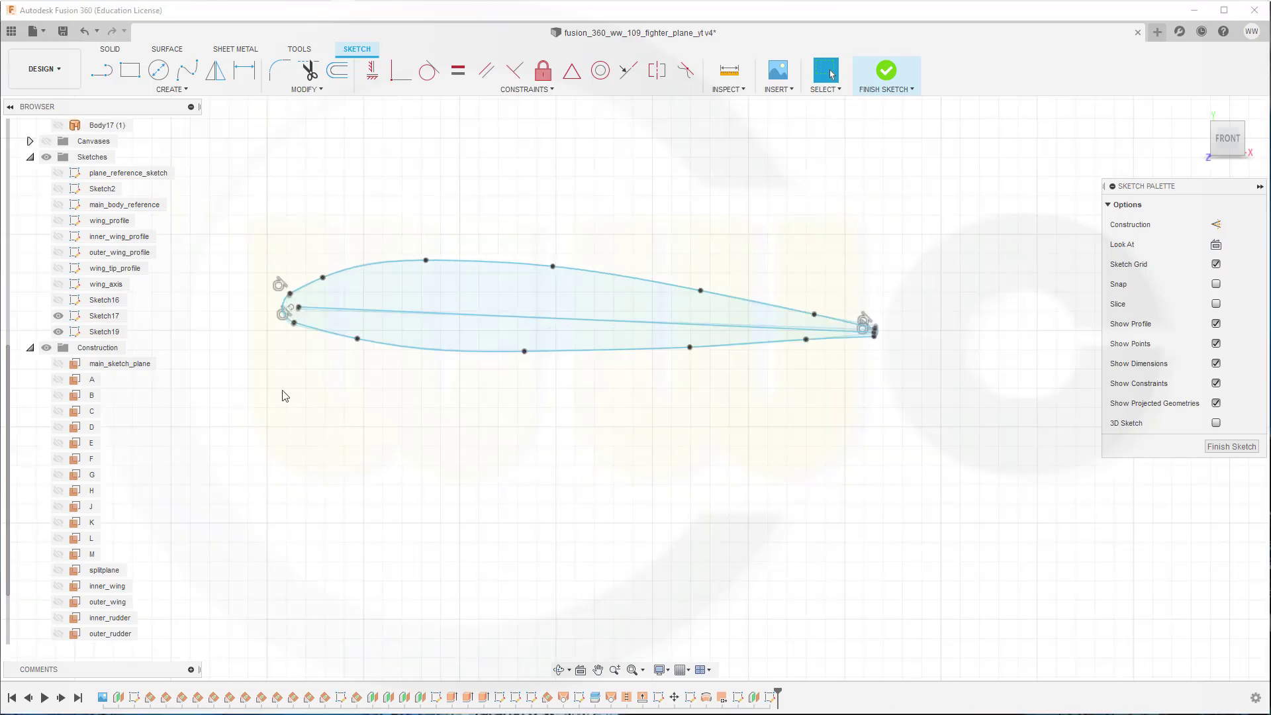
- Hide Sketch17 and scale the pasted airfoil profile down about the sketch point inside its leading edge, excluding that point from the scaled entities
click(60, 317)
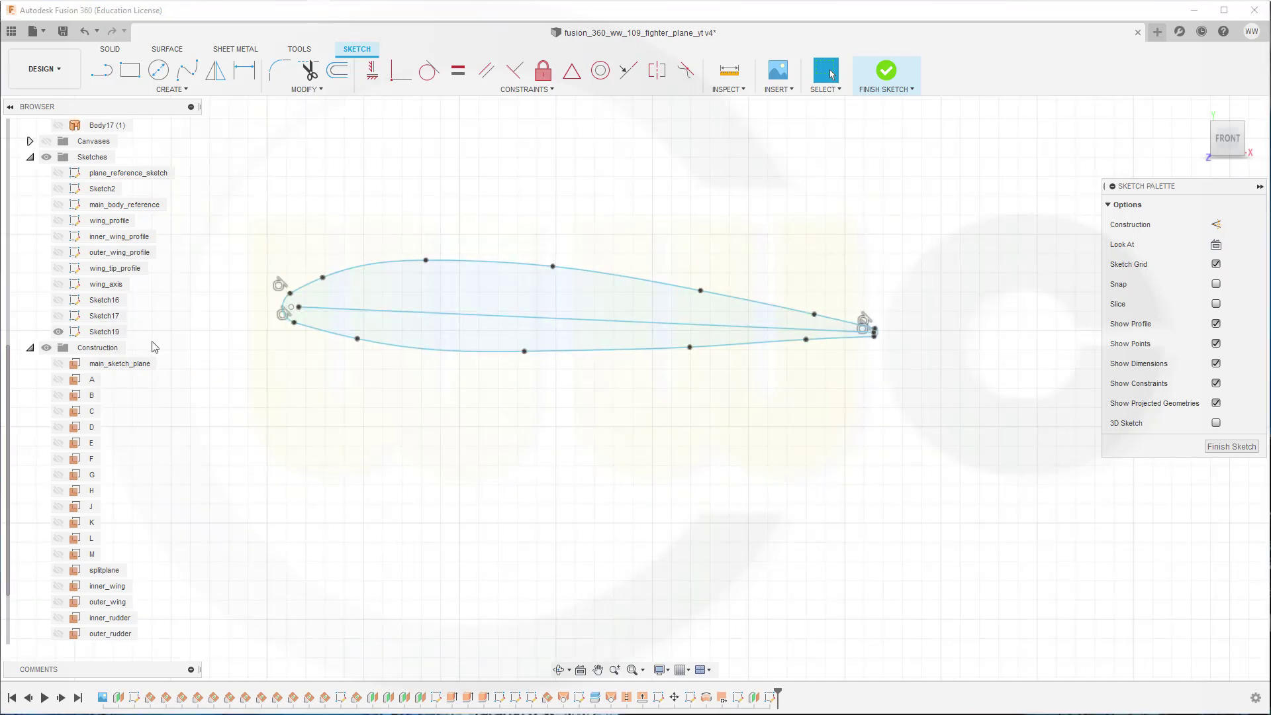
scroll(311, 317, up, 3)
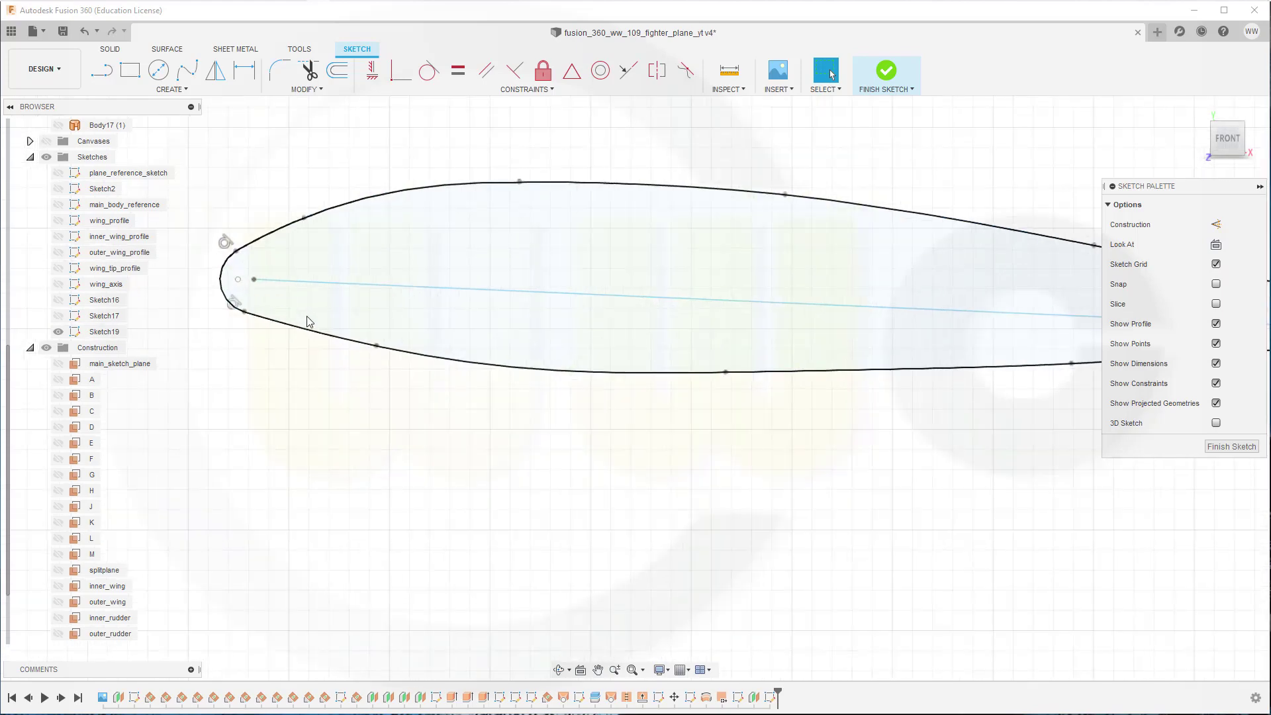
scroll(647, 378, down, 2)
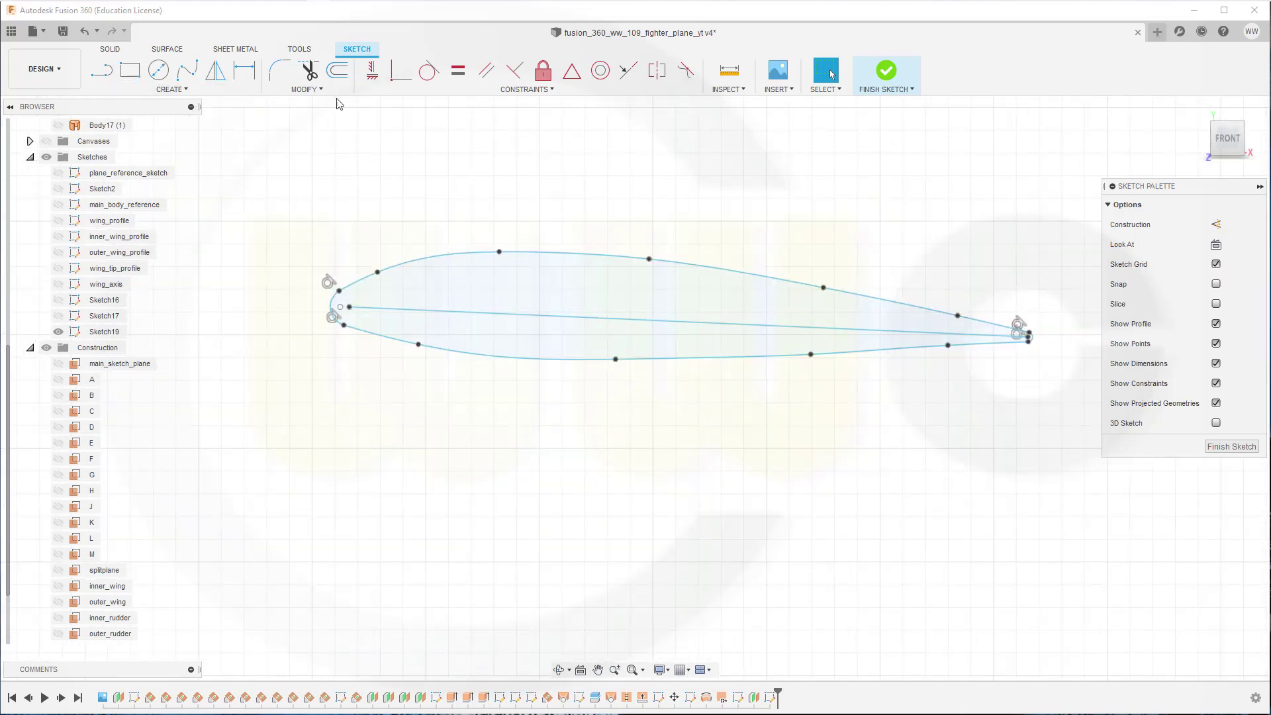
click(318, 88)
click(301, 169)
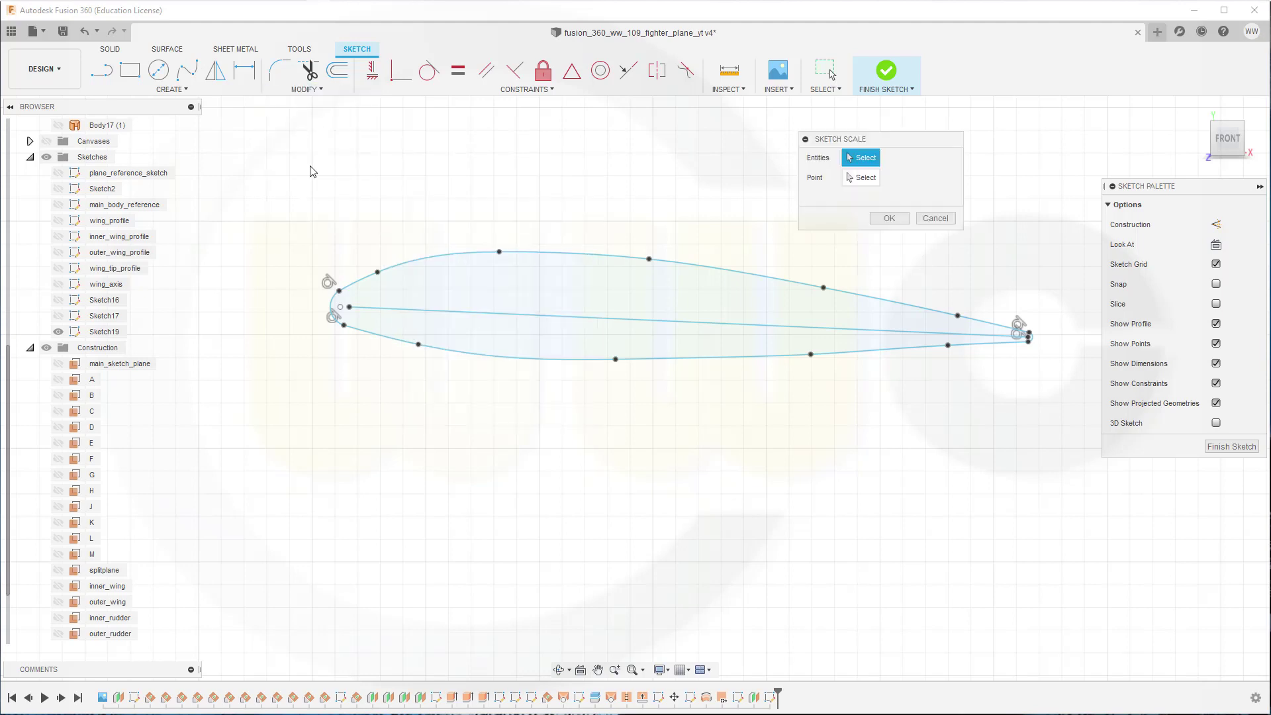
mouse_move(282, 183)
mouse_down()
mouse_move(302, 230)
mouse_move(1074, 467)
mouse_up()
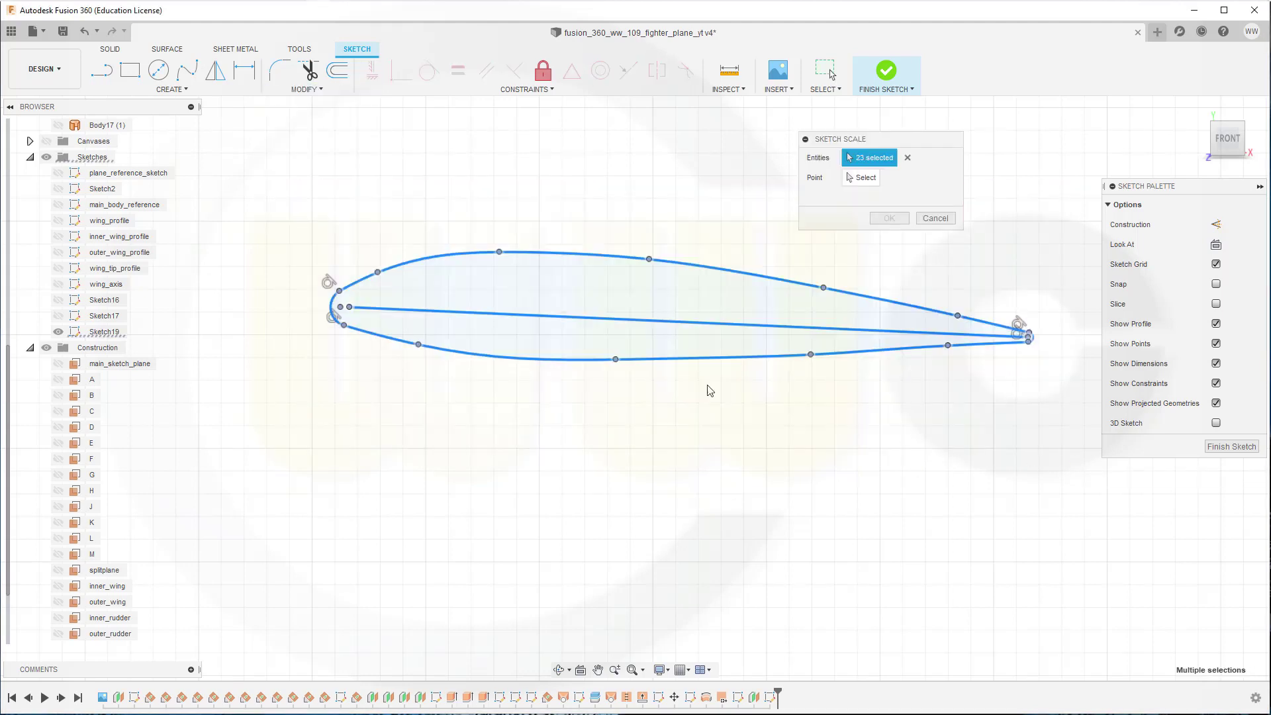
click(339, 313)
click(860, 177)
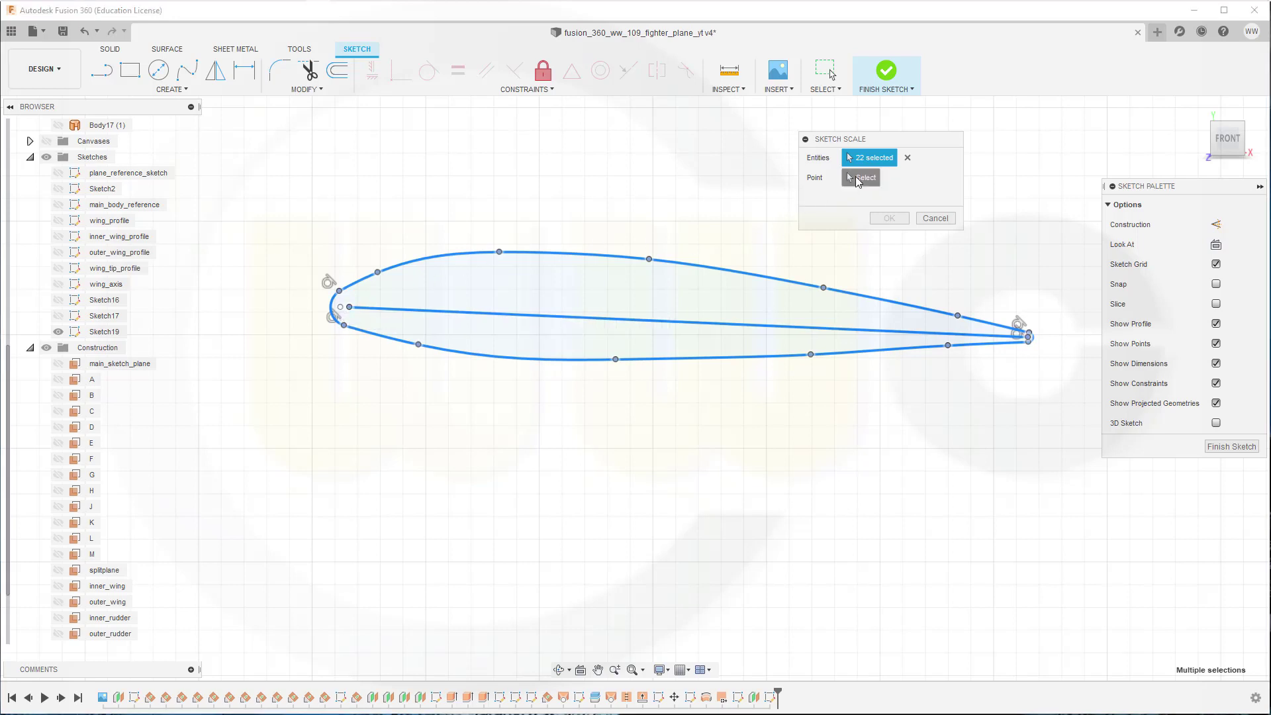
click(341, 308)
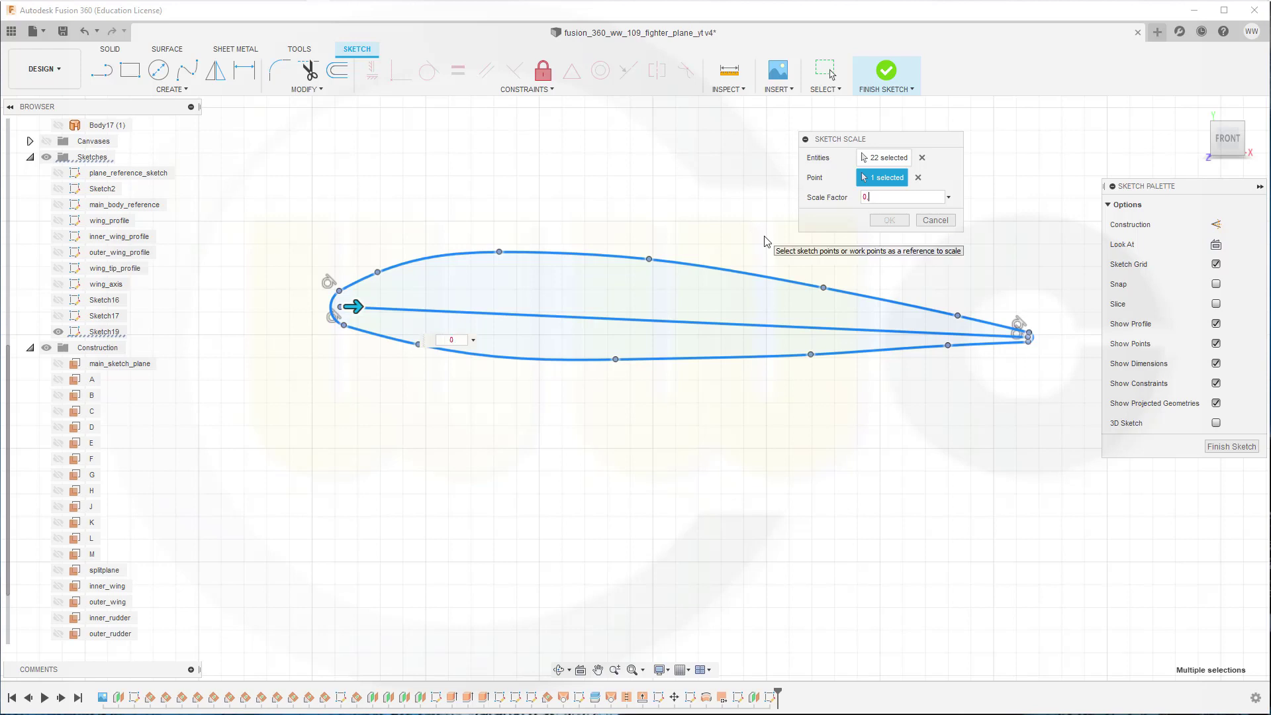
key(Return)
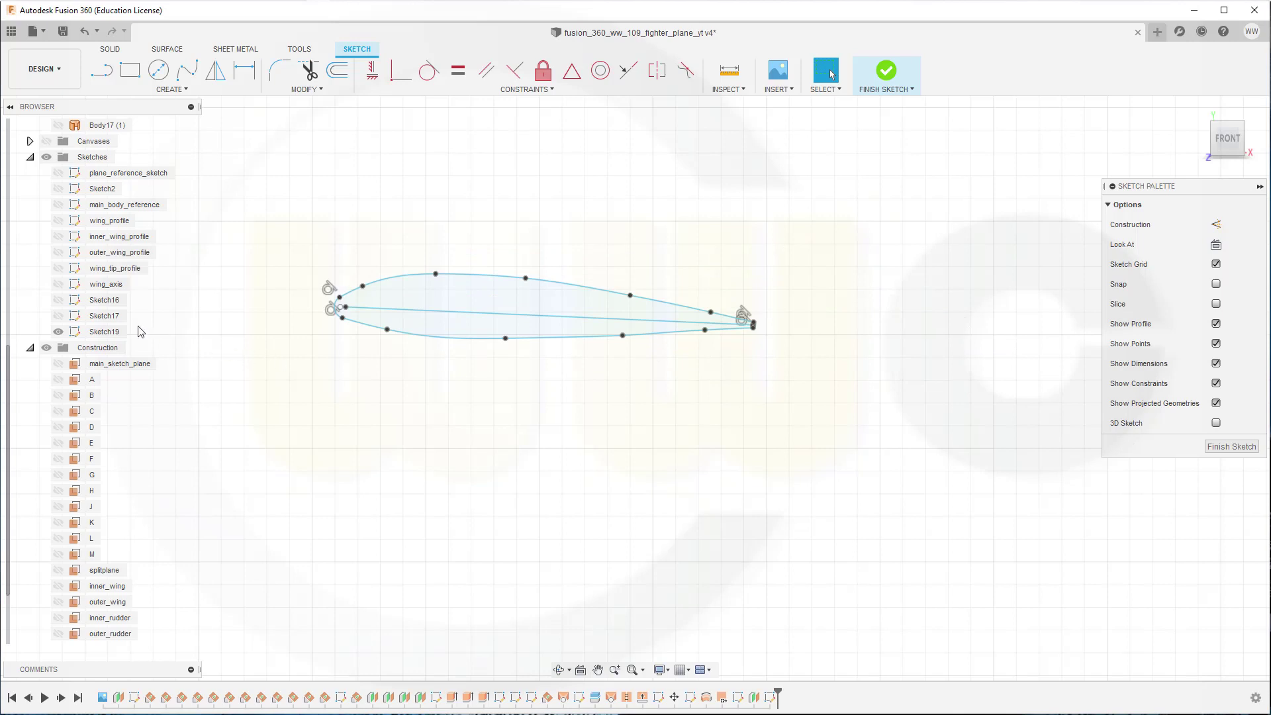
click(58, 317)
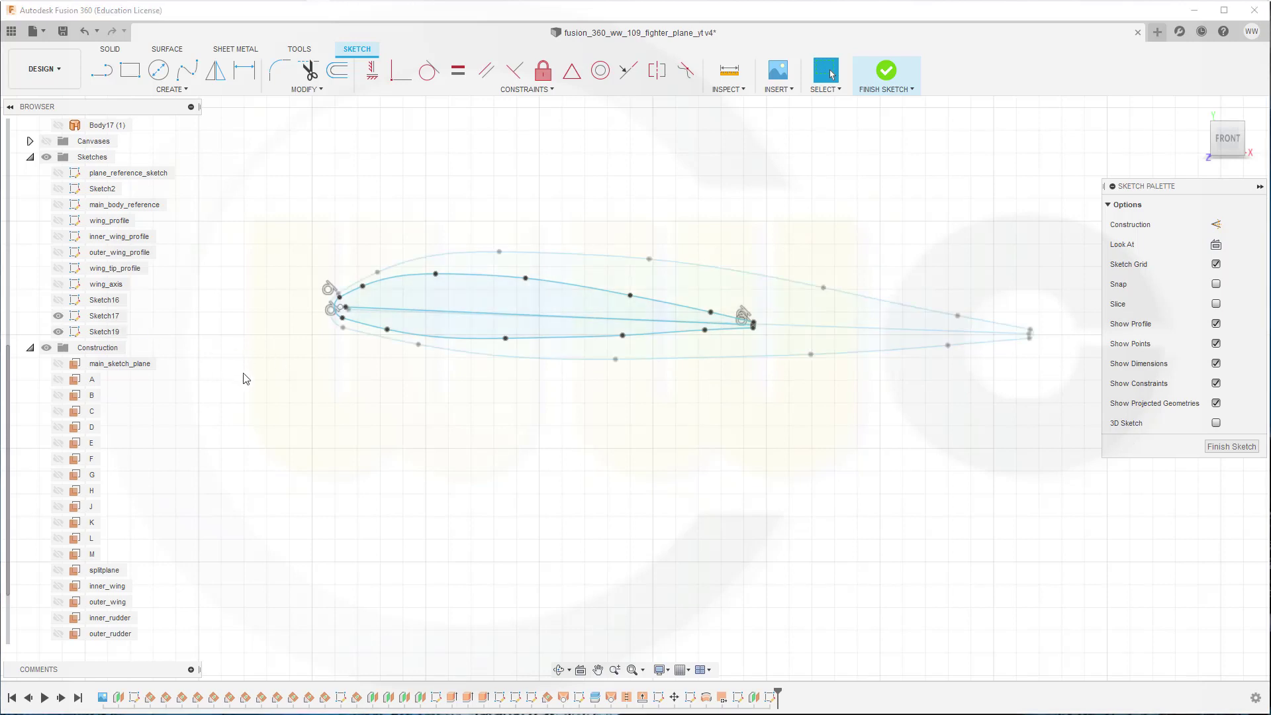
click(58, 316)
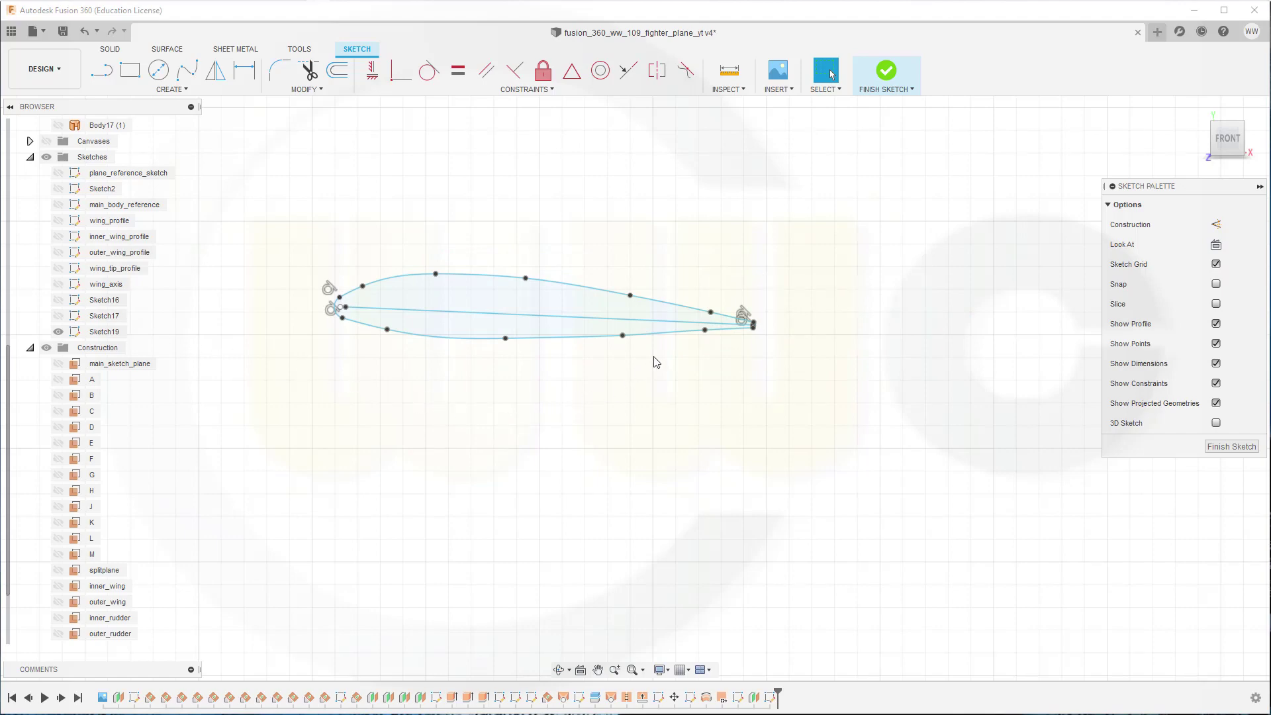
- Pull the two fit points of the lower airfoil spline nearest the trailing edge slightly downward to thicken the rear of the profile
scroll(765, 330, up, 10)
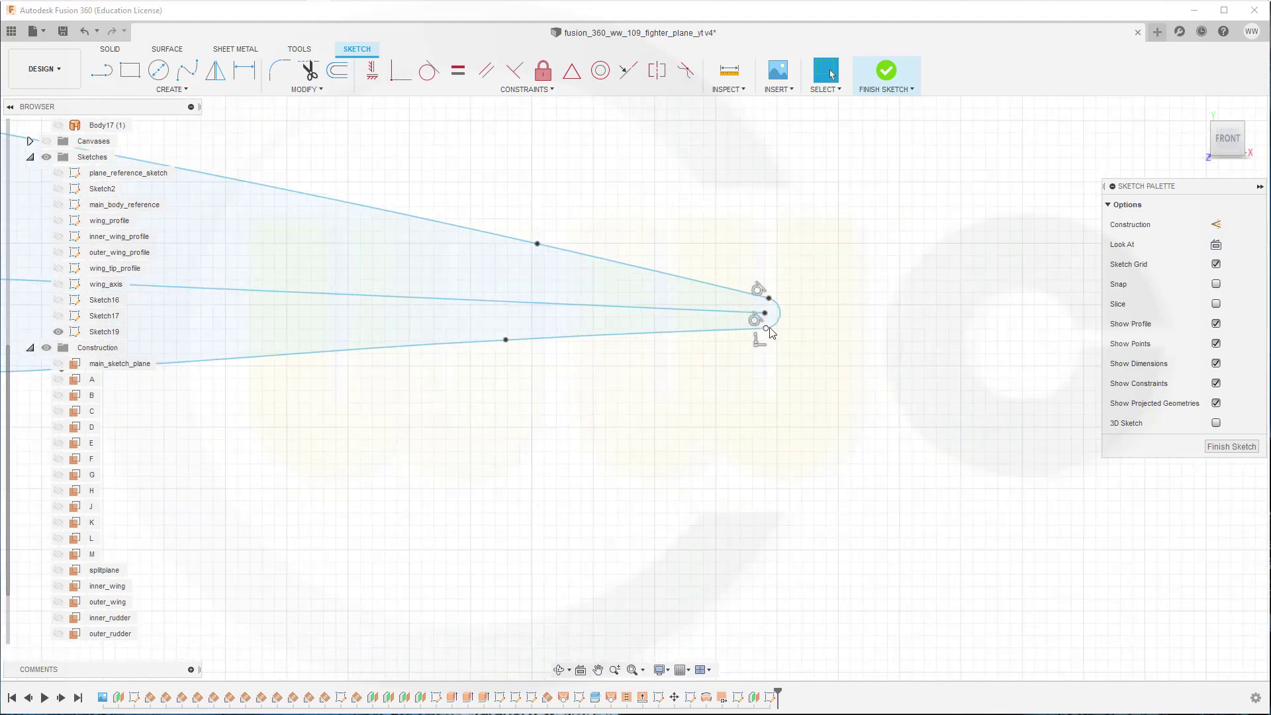
scroll(514, 417, down, 5)
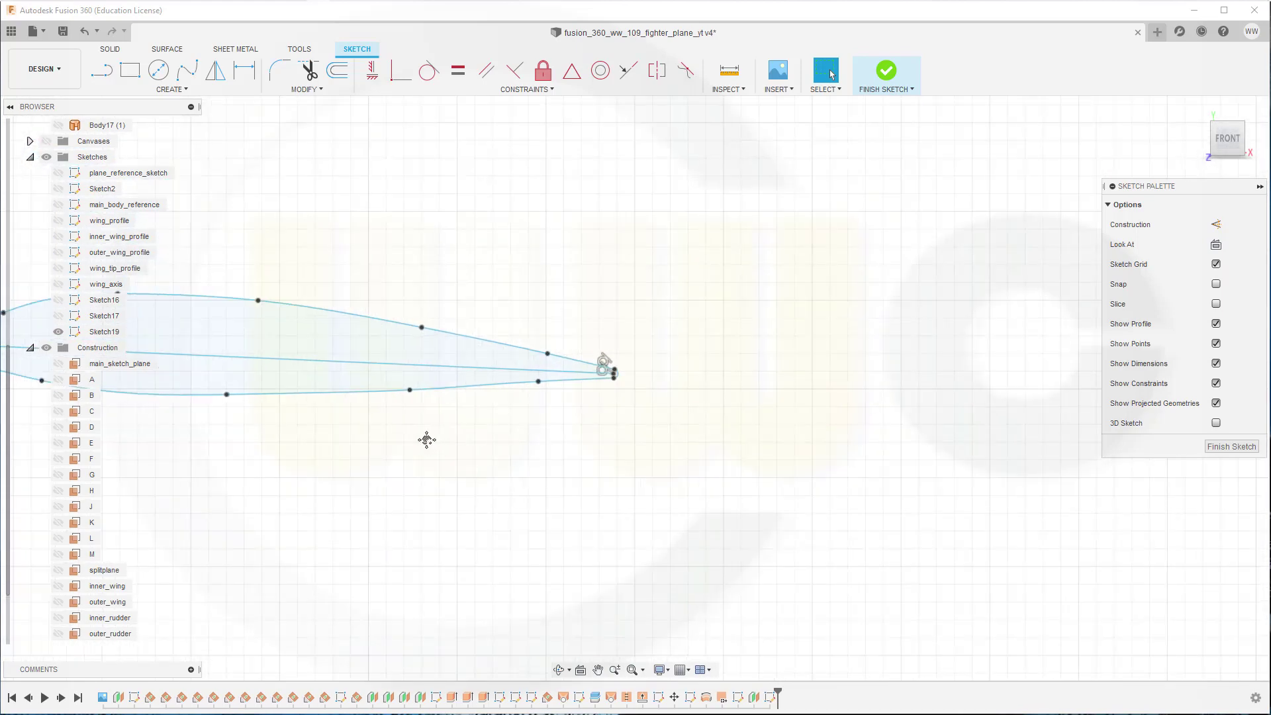
mouse_move(427, 439)
middle_down()
mouse_move(604, 454)
mouse_move(741, 446)
middle_up()
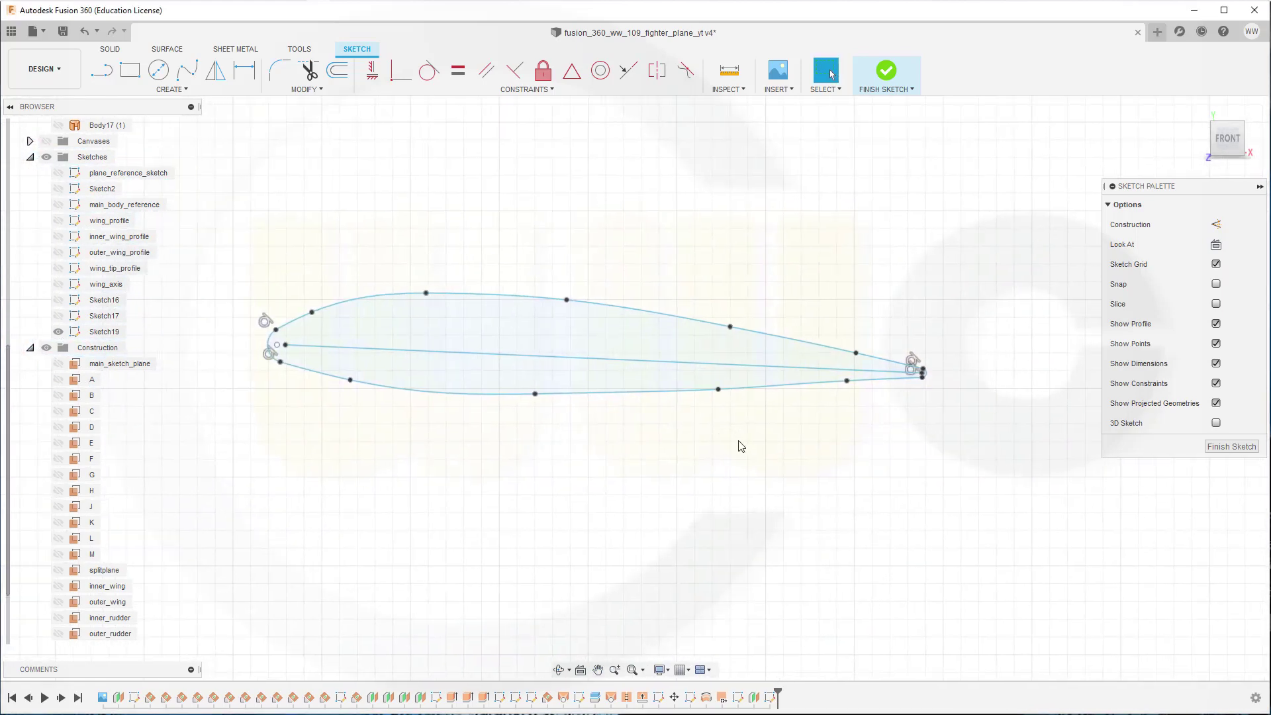
click(845, 382)
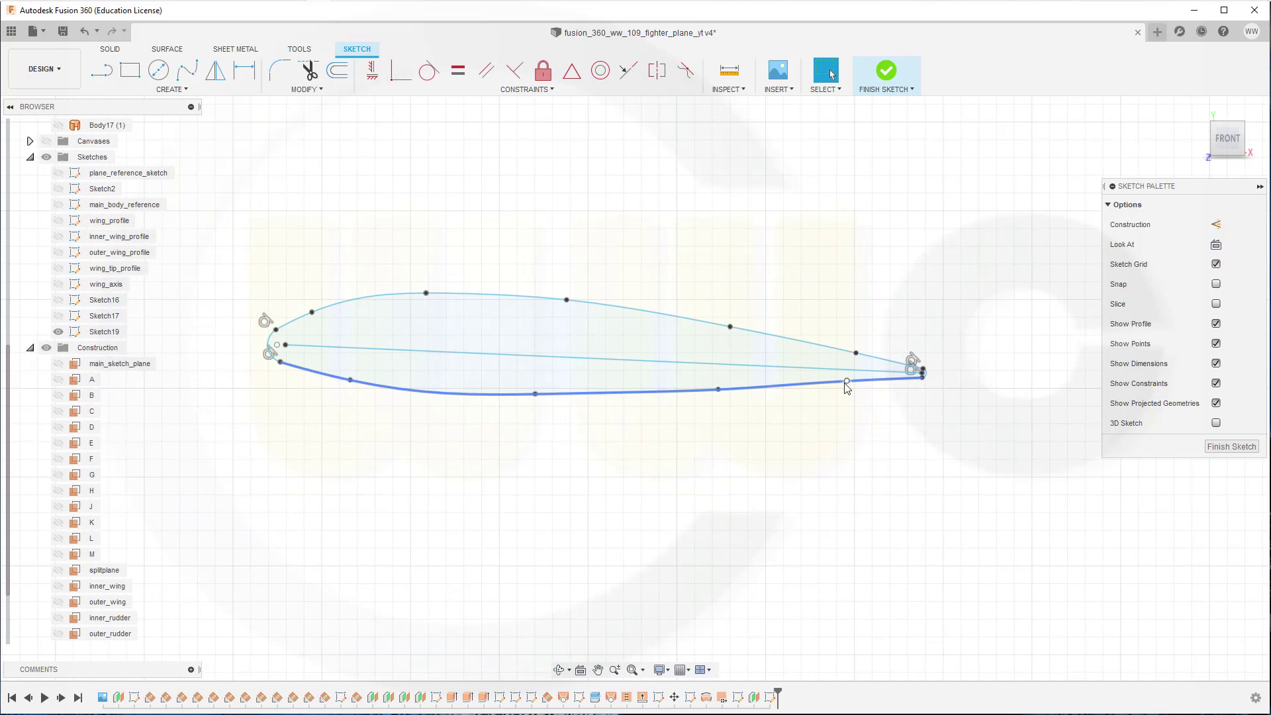
click(846, 384)
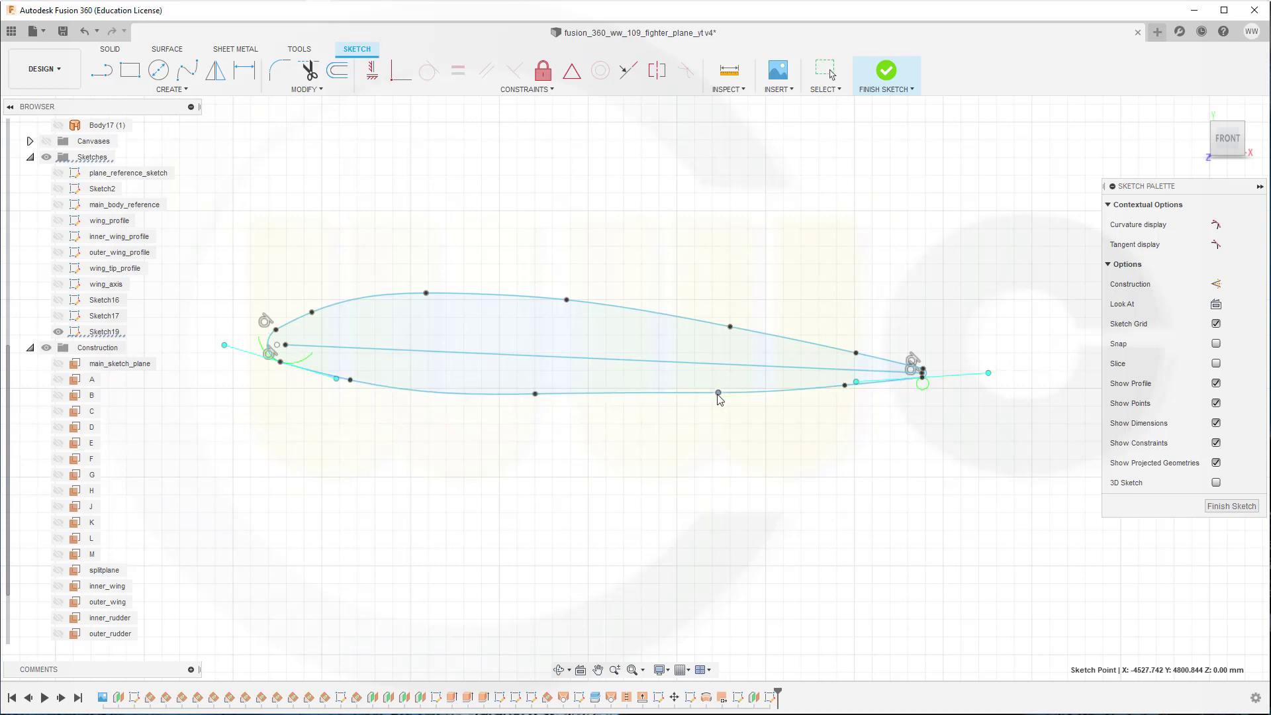
drag(718, 394, 716, 395)
click(859, 475)
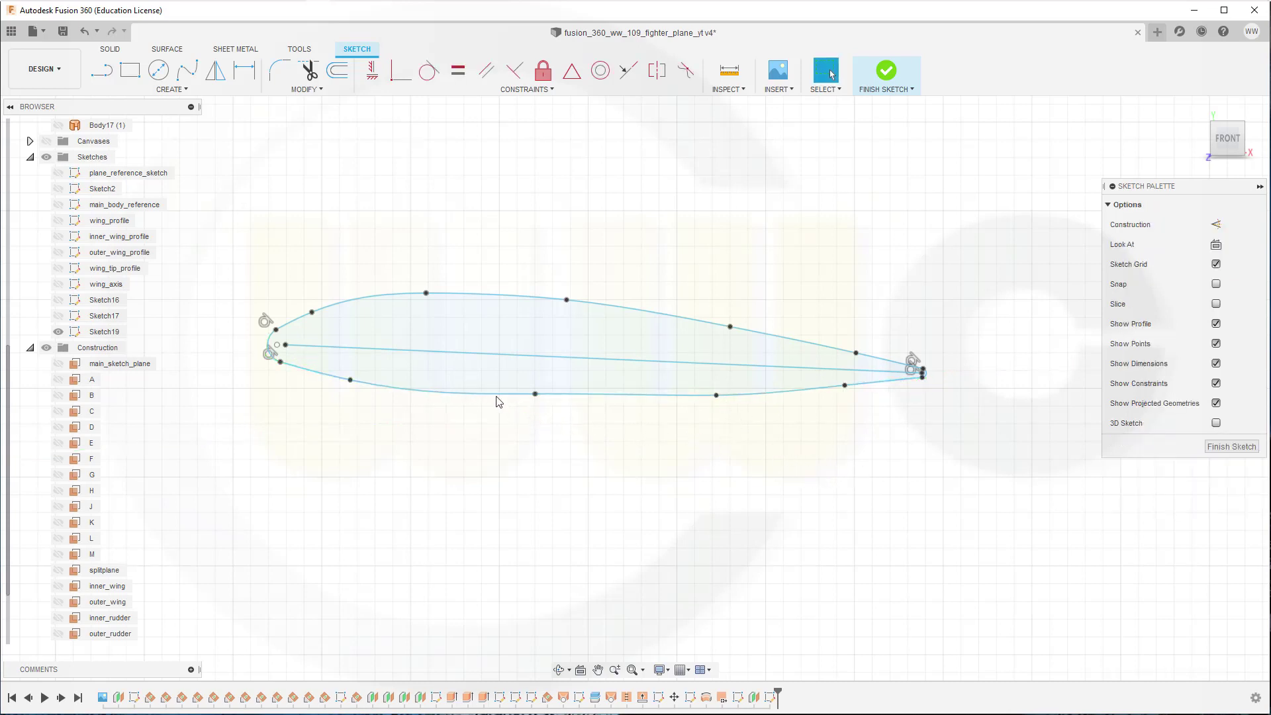
- Move the entire scaled airfoil profile 40.541 mm in X and -1.788 mm in Y, with Sketch17 shown as position reference
click(311, 88)
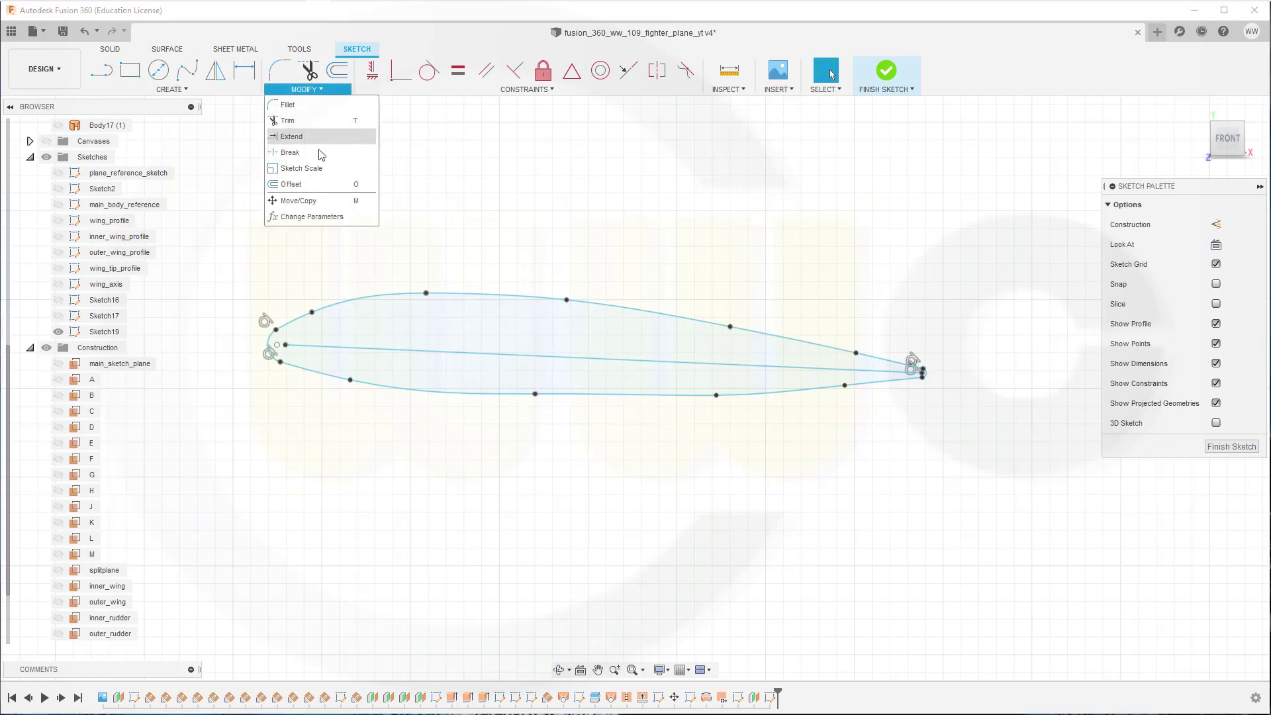
click(291, 200)
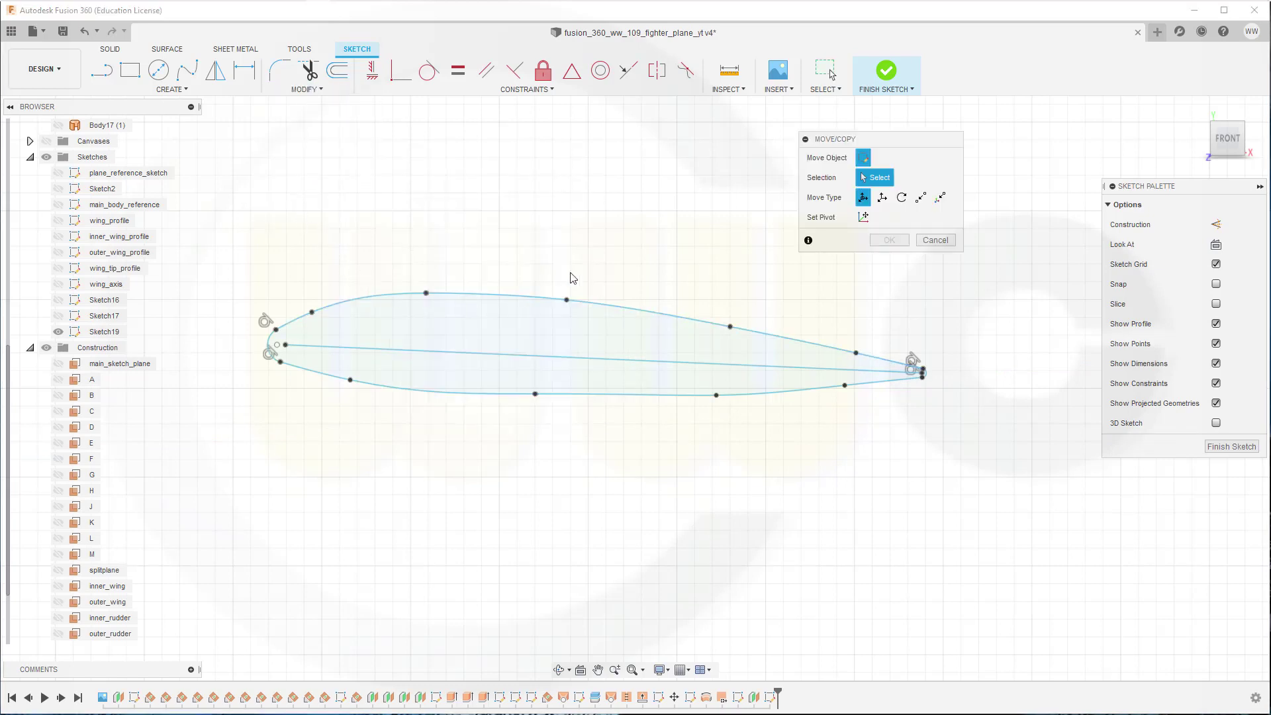
mouse_move(231, 237)
mouse_down()
mouse_move(607, 454)
mouse_move(1005, 495)
mouse_move(969, 485)
mouse_up()
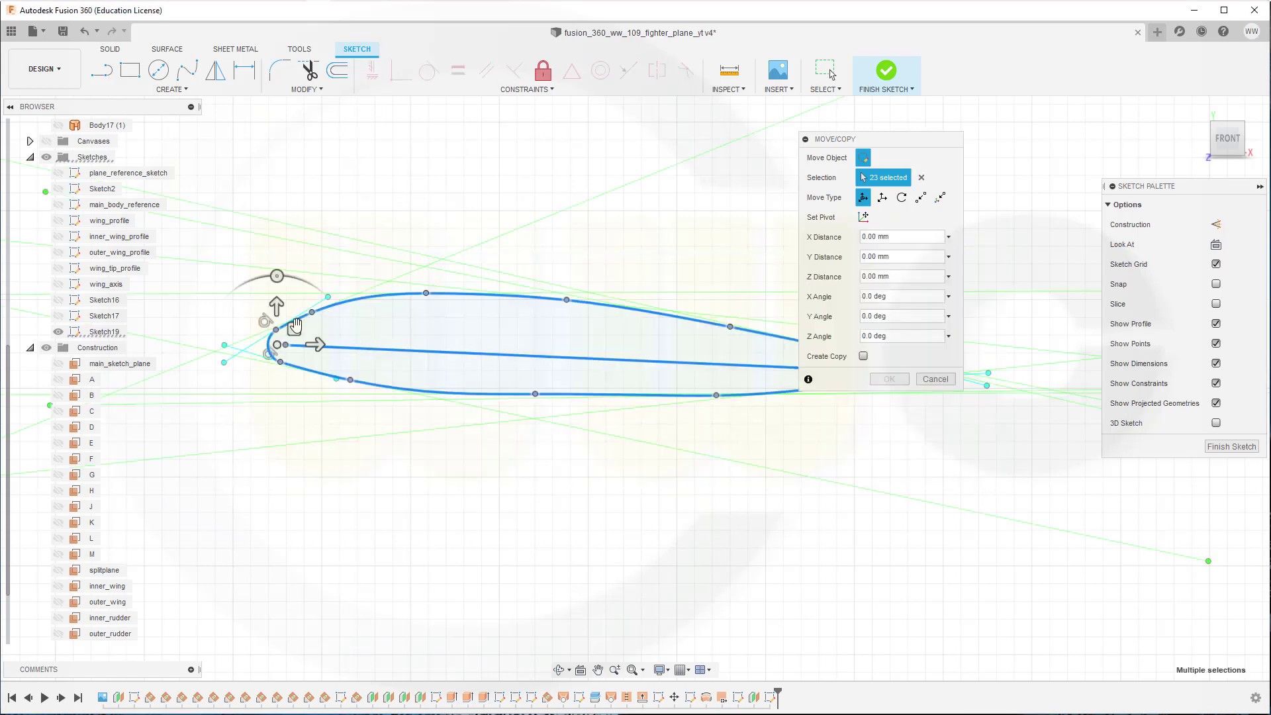
drag(294, 329, 426, 338)
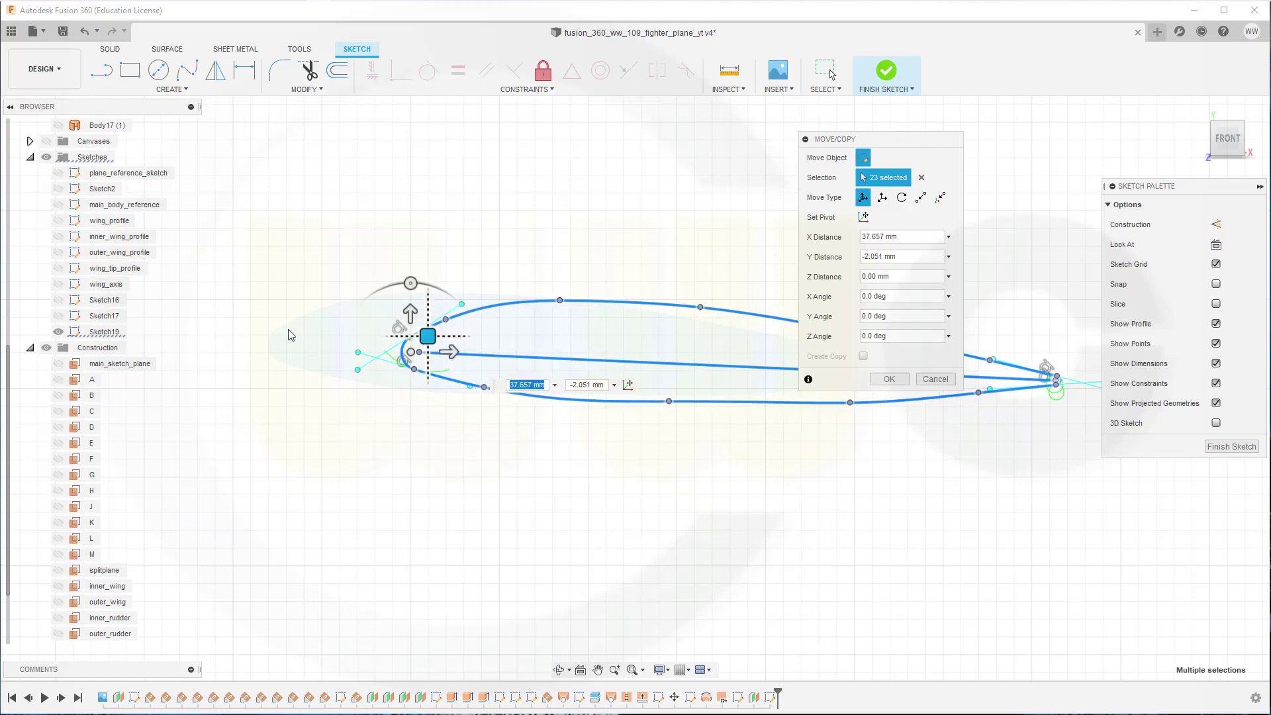
click(59, 316)
scroll(718, 538, up, 3)
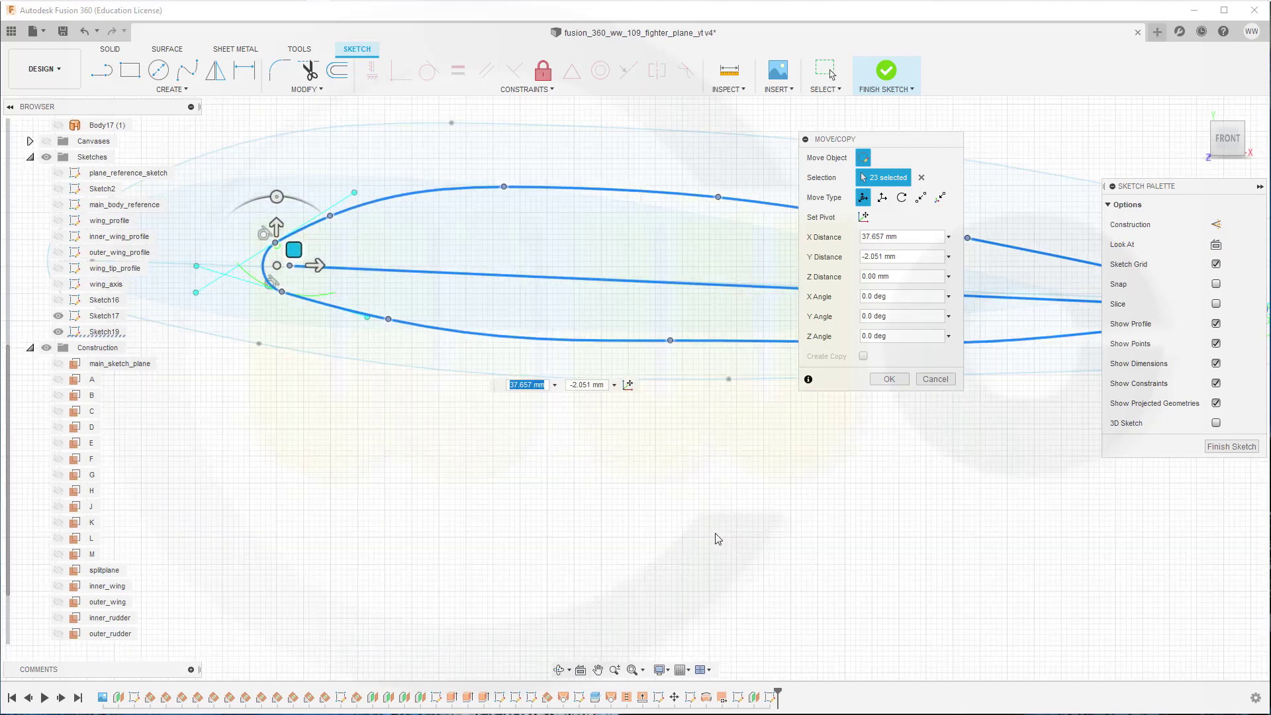
scroll(733, 531, down, 5)
middle_drag(837, 558, 671, 562)
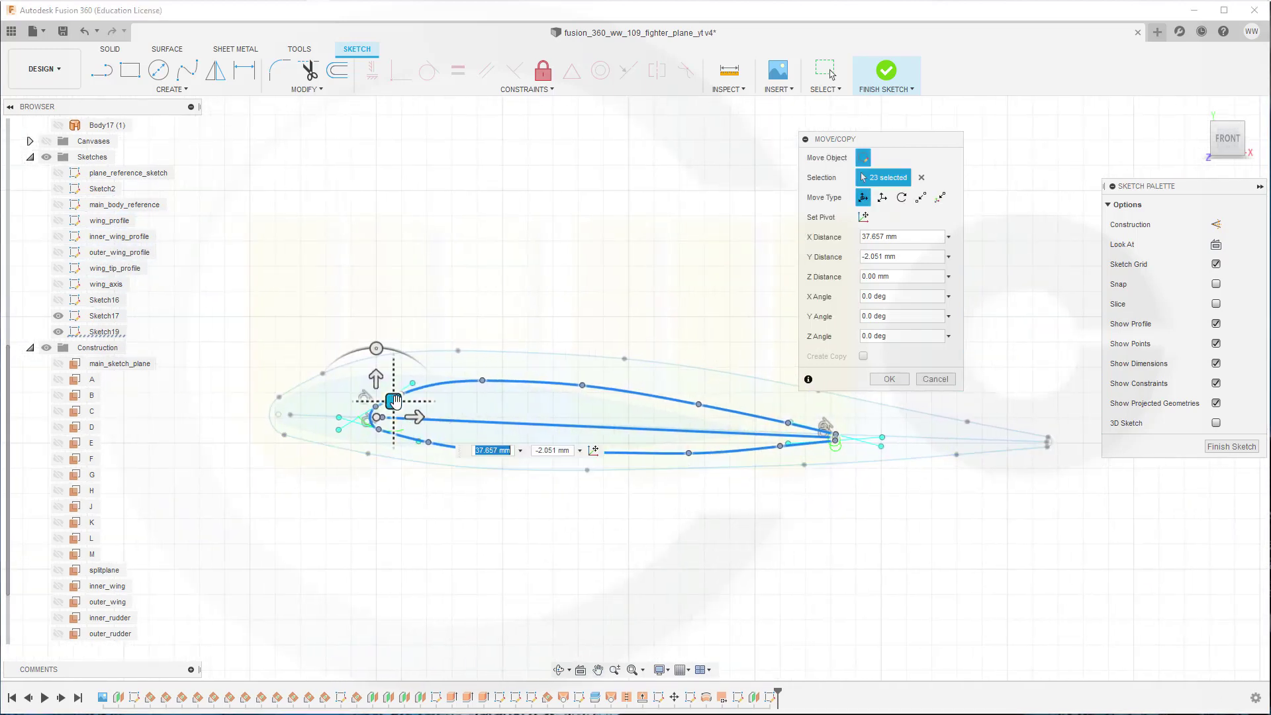
drag(395, 401, 405, 403)
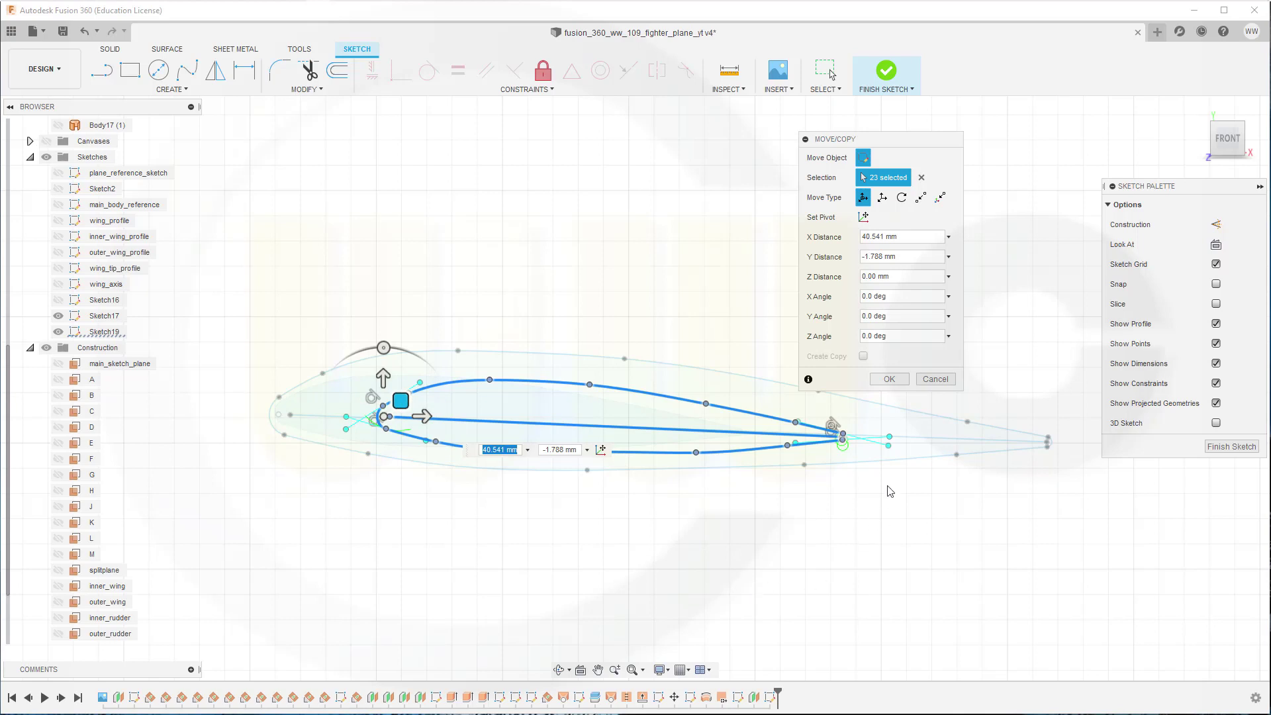
click(889, 379)
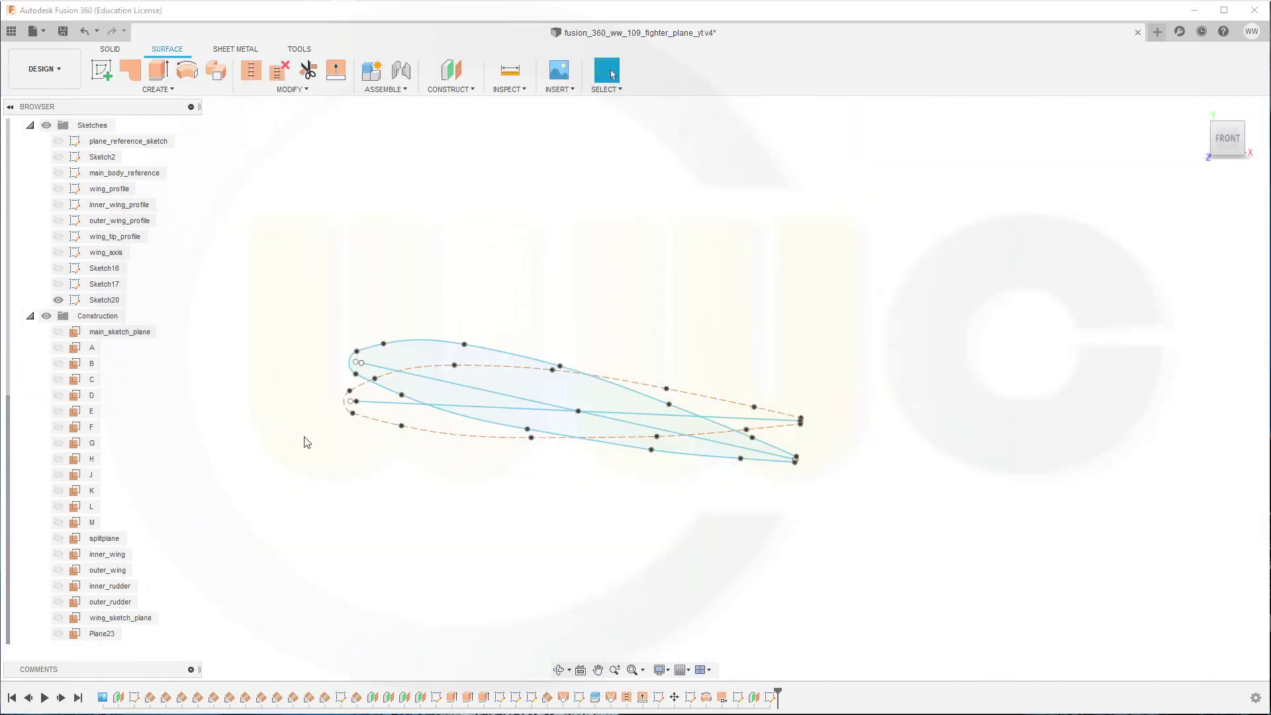
- Show Sketch17 alongside Sketch20 and hide Body16, Body3, Body2 and Body1 to isolate the two blade profiles
click(59, 284)
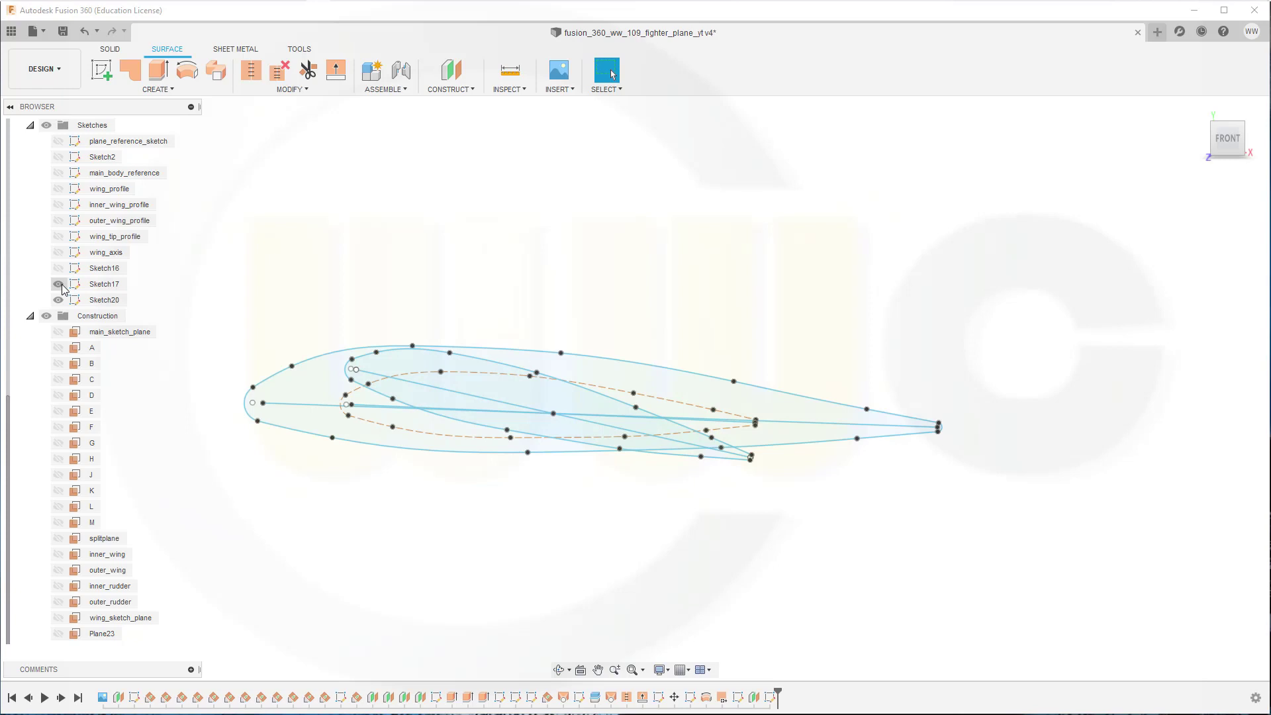
click(58, 285)
drag(63, 288, 189, 303)
mouse_move(583, 496)
shift+middle_down()
mouse_move(601, 505)
mouse_move(559, 490)
mouse_move(602, 504)
shift+middle_up()
scroll(371, 463, down, 6)
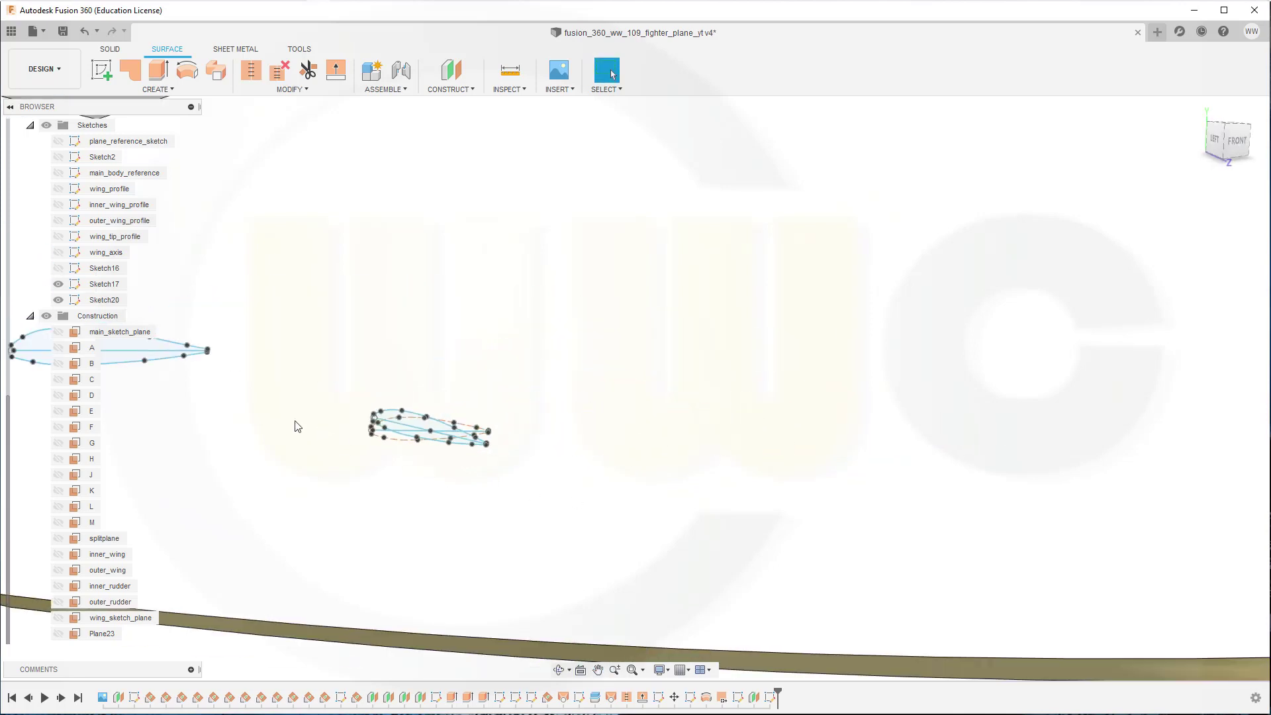
shift+middle_drag(230, 411, 276, 417)
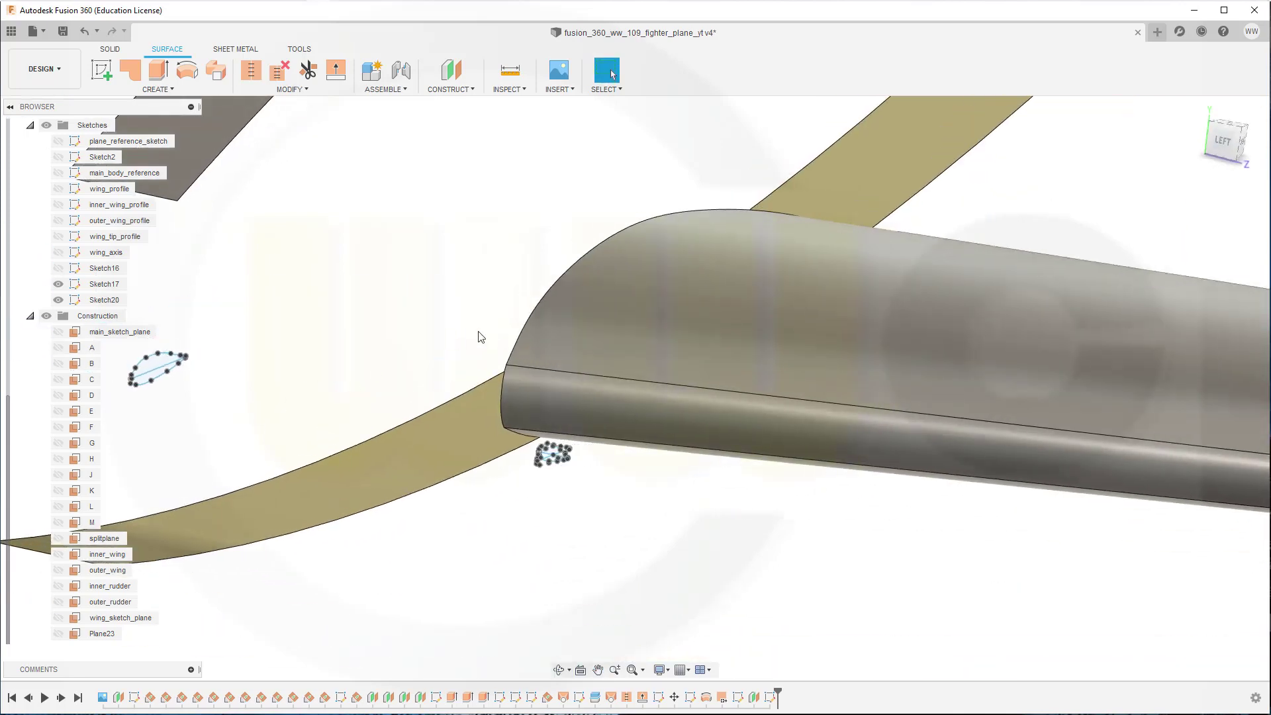
scroll(85, 285, up, 3)
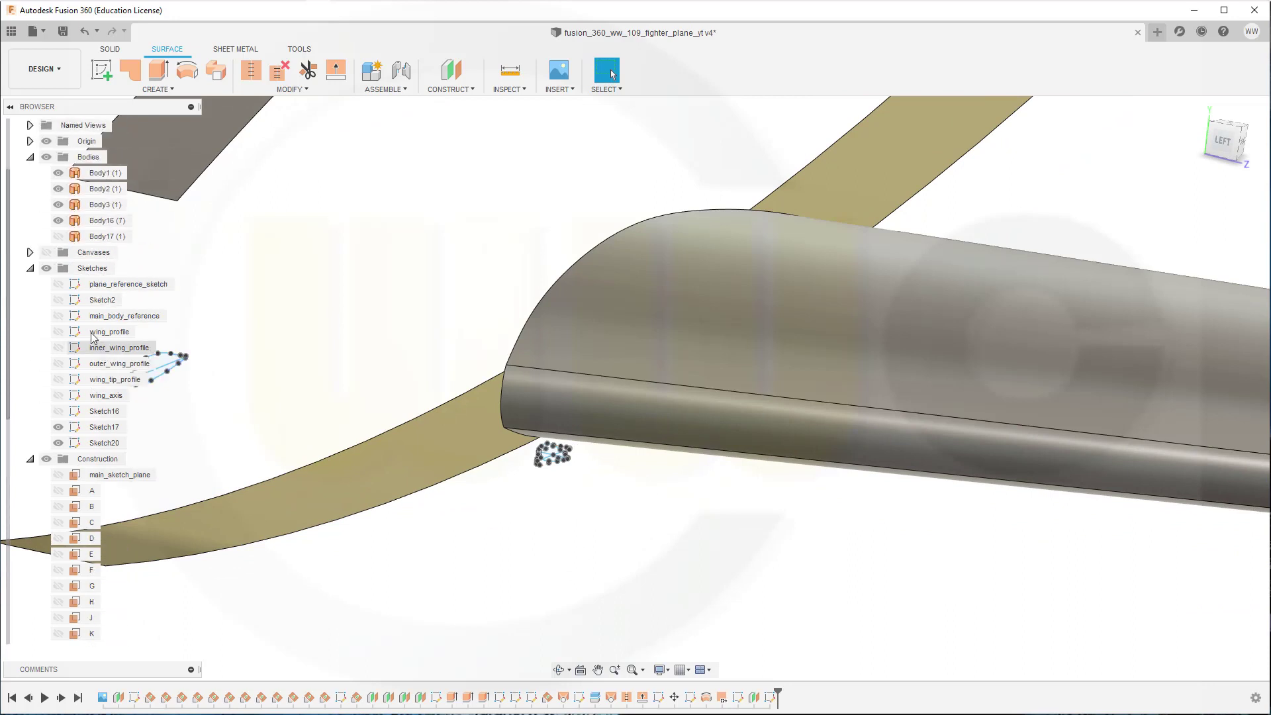
click(58, 252)
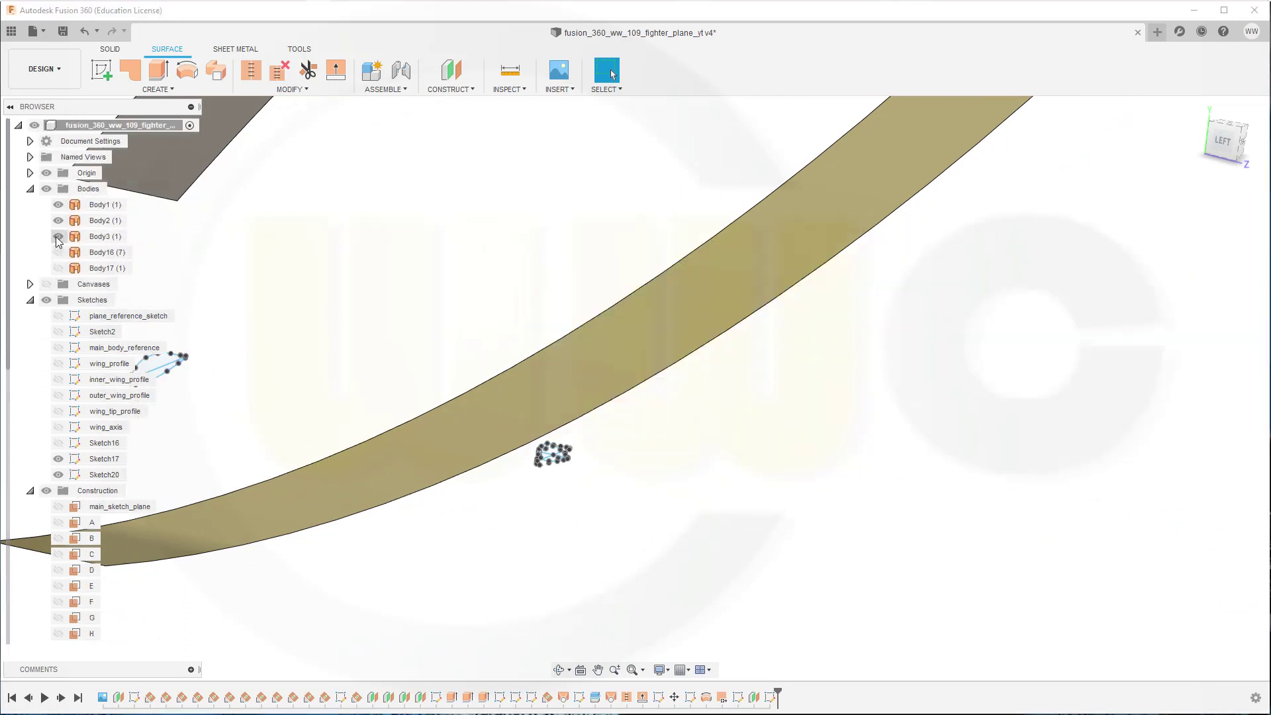
click(58, 236)
click(58, 220)
click(58, 205)
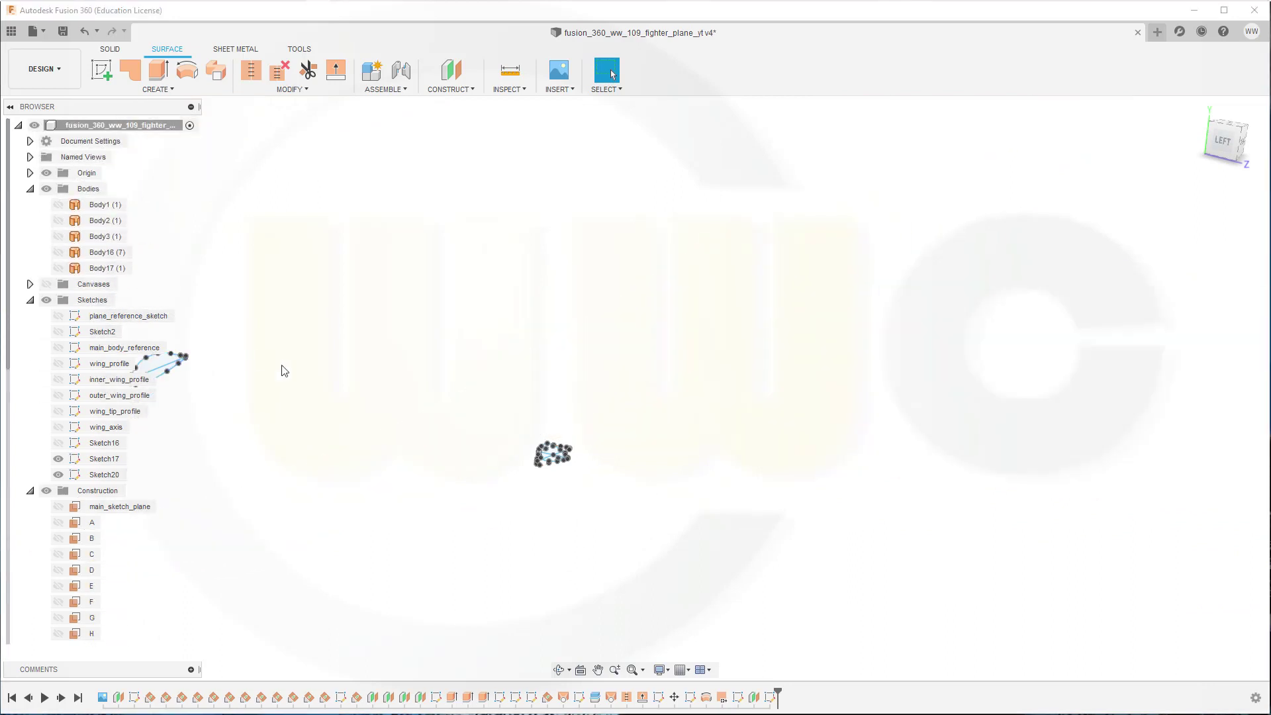
- Start a surface Loft with chain selection from the rotated Sketch20 airfoil outline to the larger Sketch17 airfoil profile
middle_drag(341, 367, 475, 358)
click(159, 89)
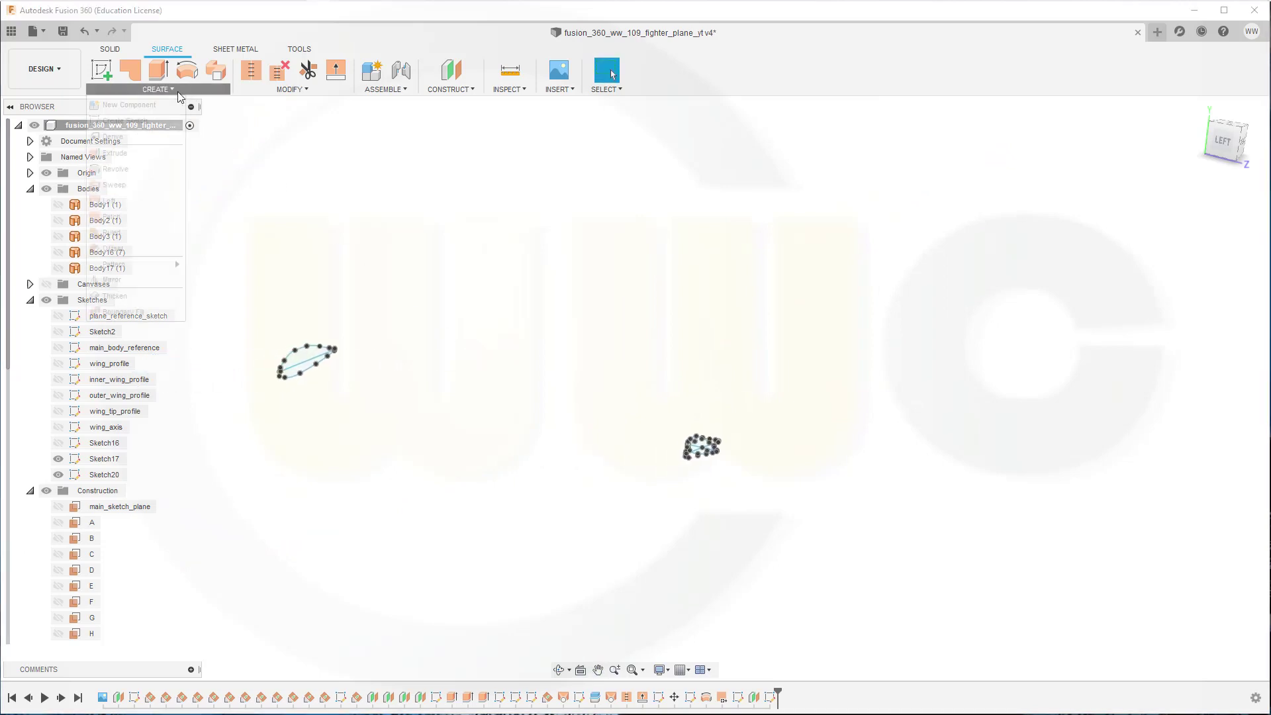
click(121, 199)
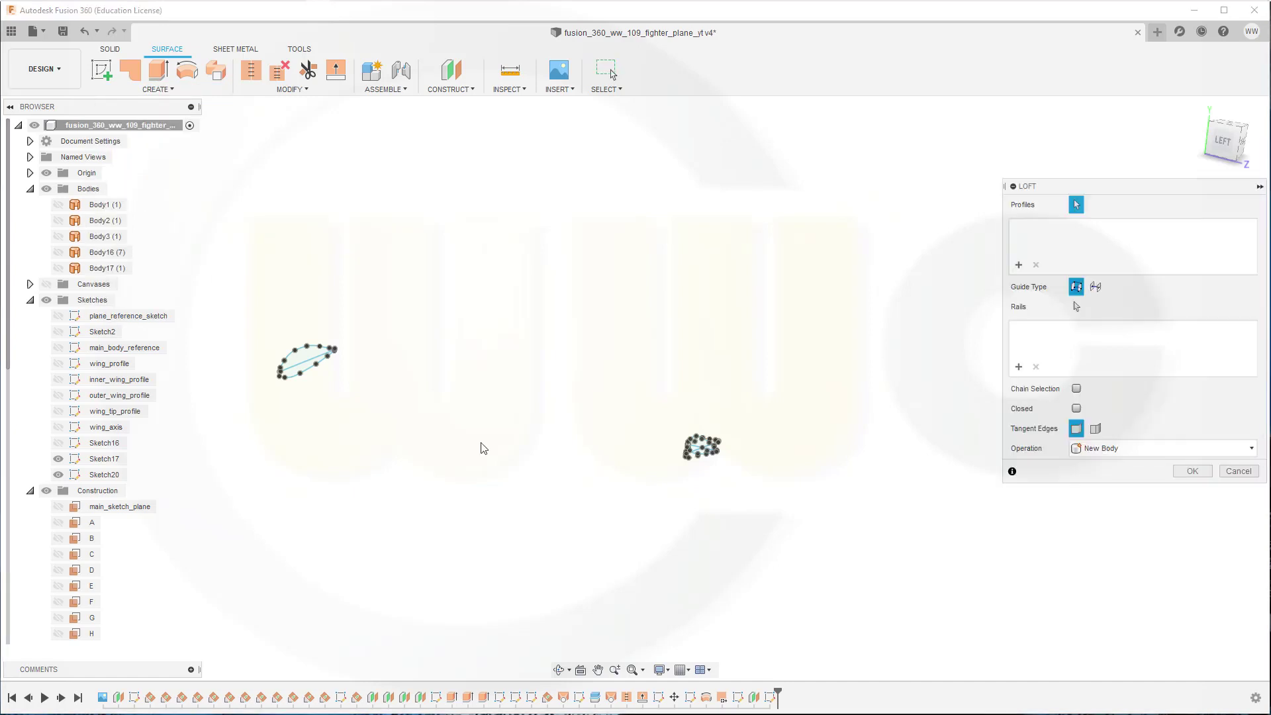
scroll(689, 534, up, 5)
scroll(673, 462, up, 2)
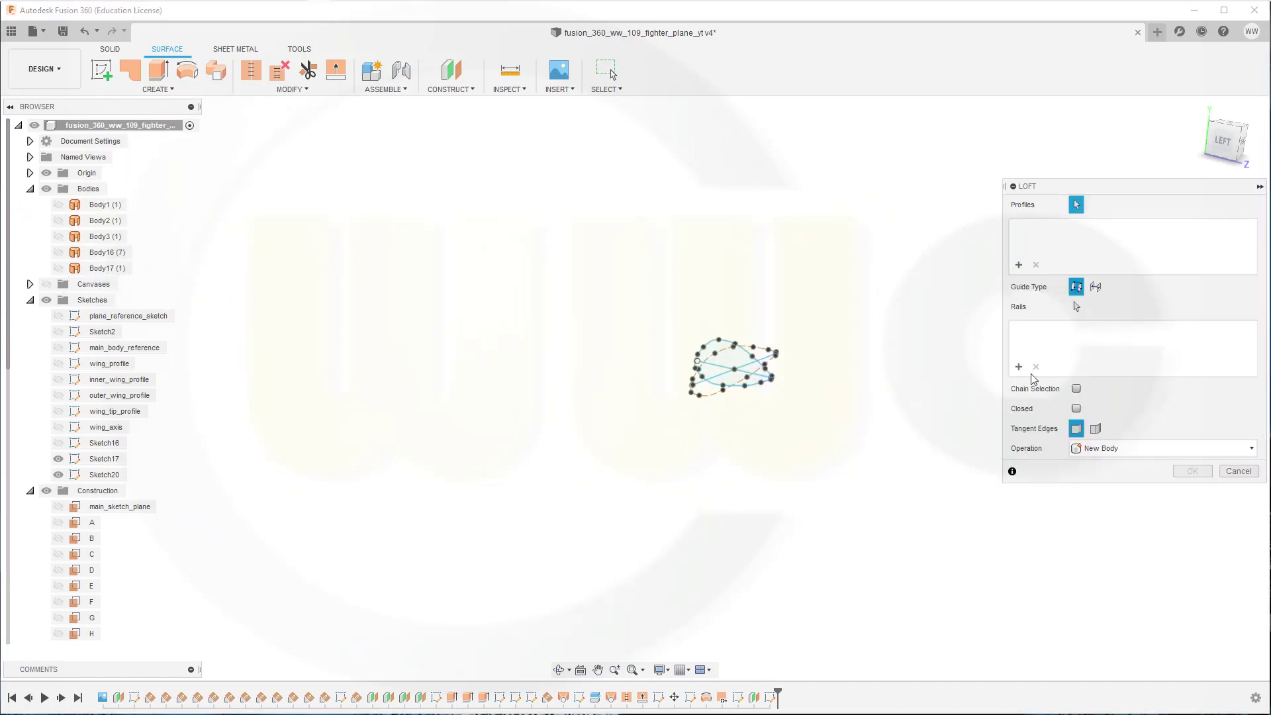
scroll(664, 420, up, 3)
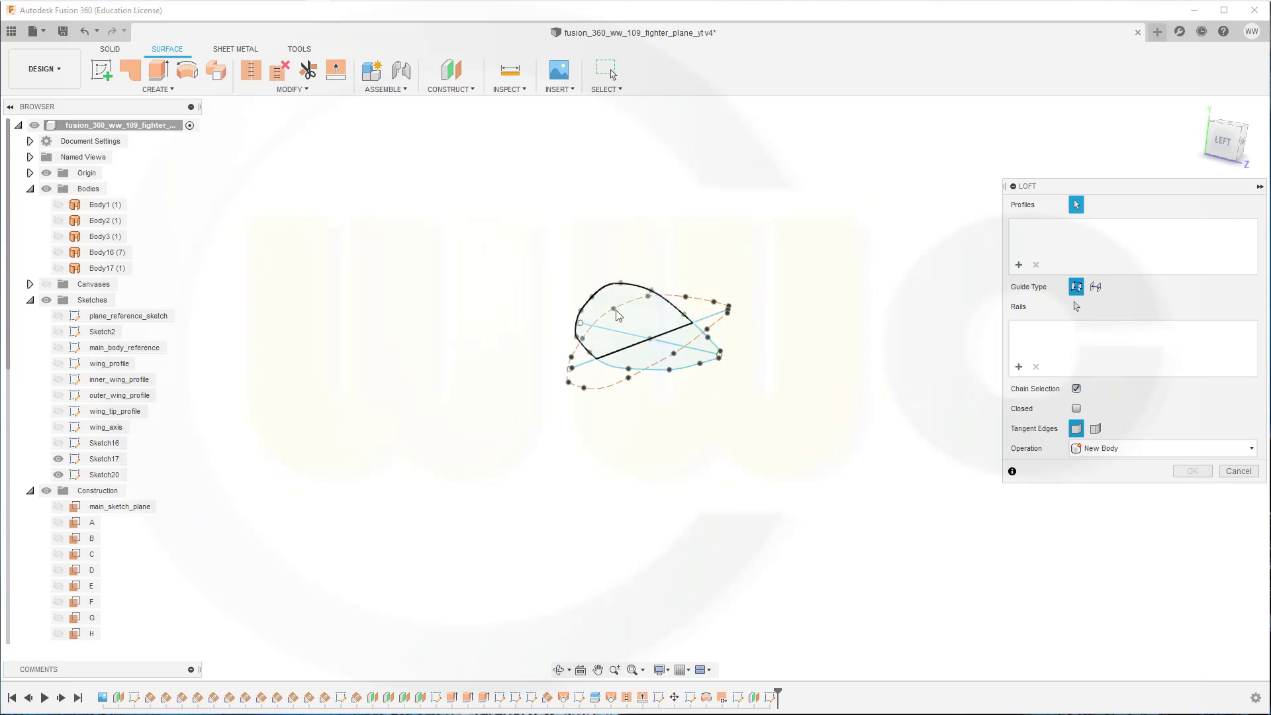
click(585, 308)
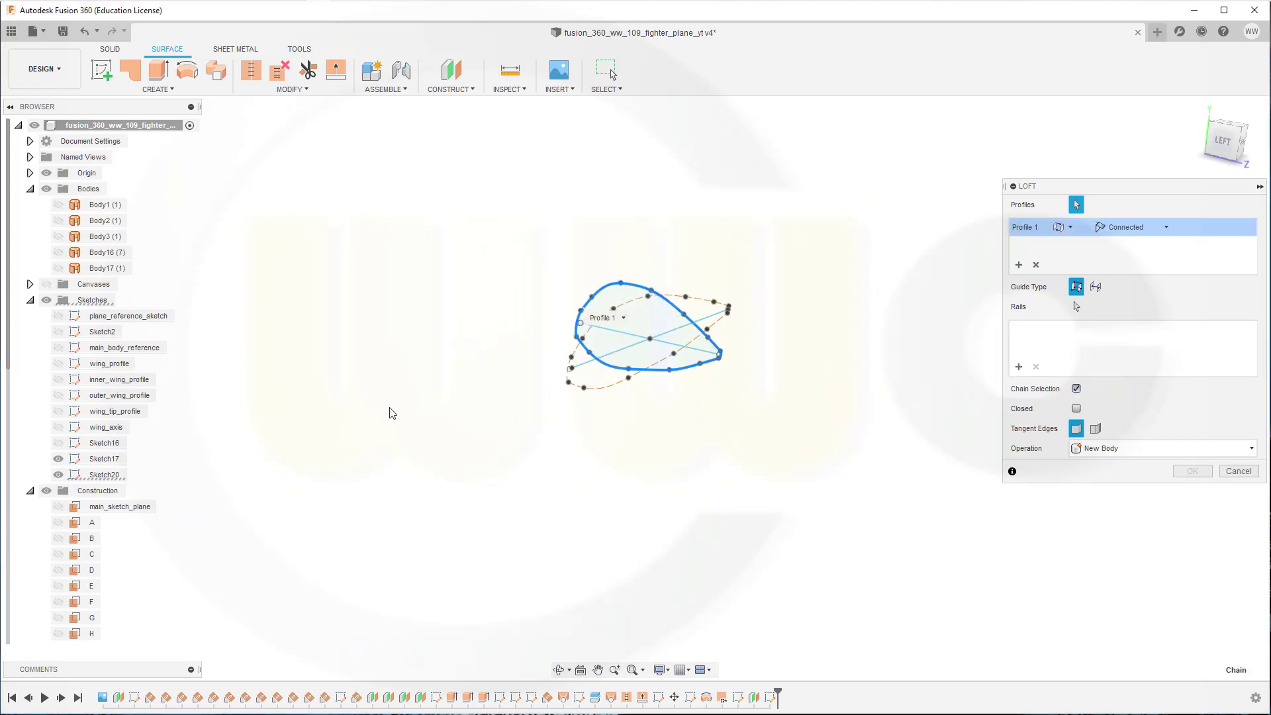
scroll(397, 417, down, 5)
shift+middle_drag(309, 421, 474, 268)
click(473, 254)
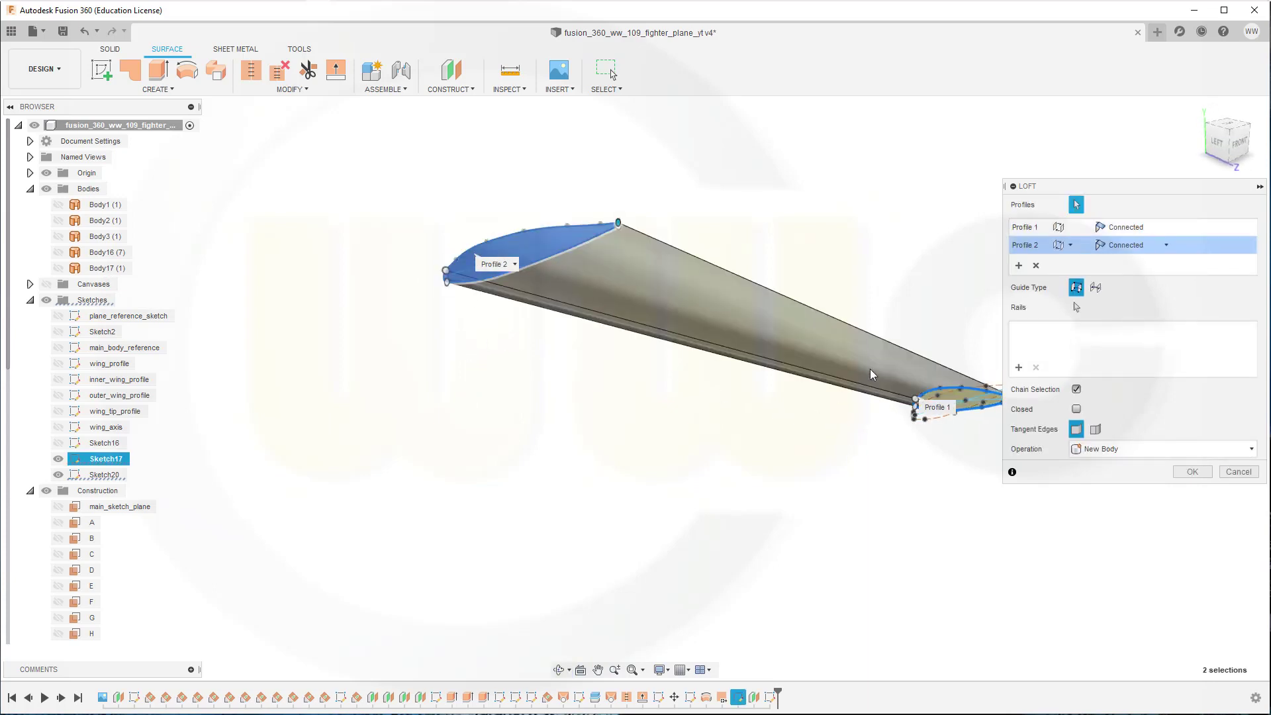
- Set both loft profiles to the Direction end condition with takeoff weight 1.00 and create the blade as a new body
click(1169, 227)
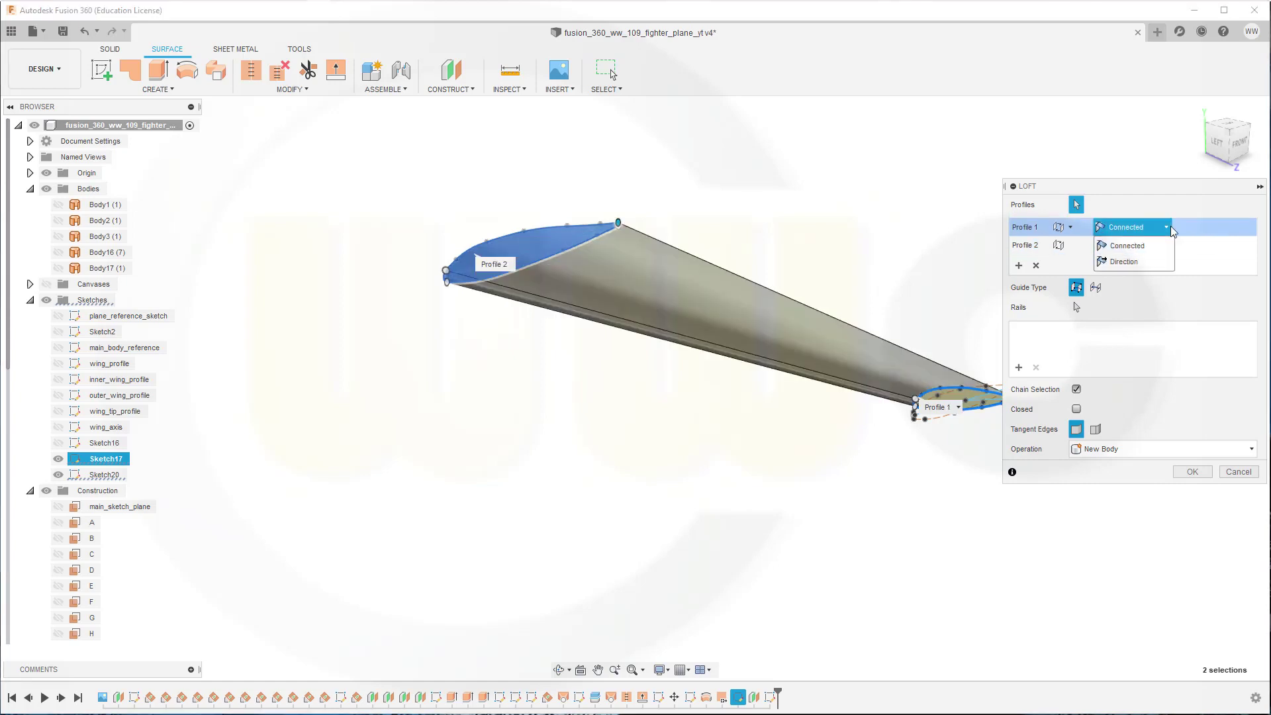
click(1150, 260)
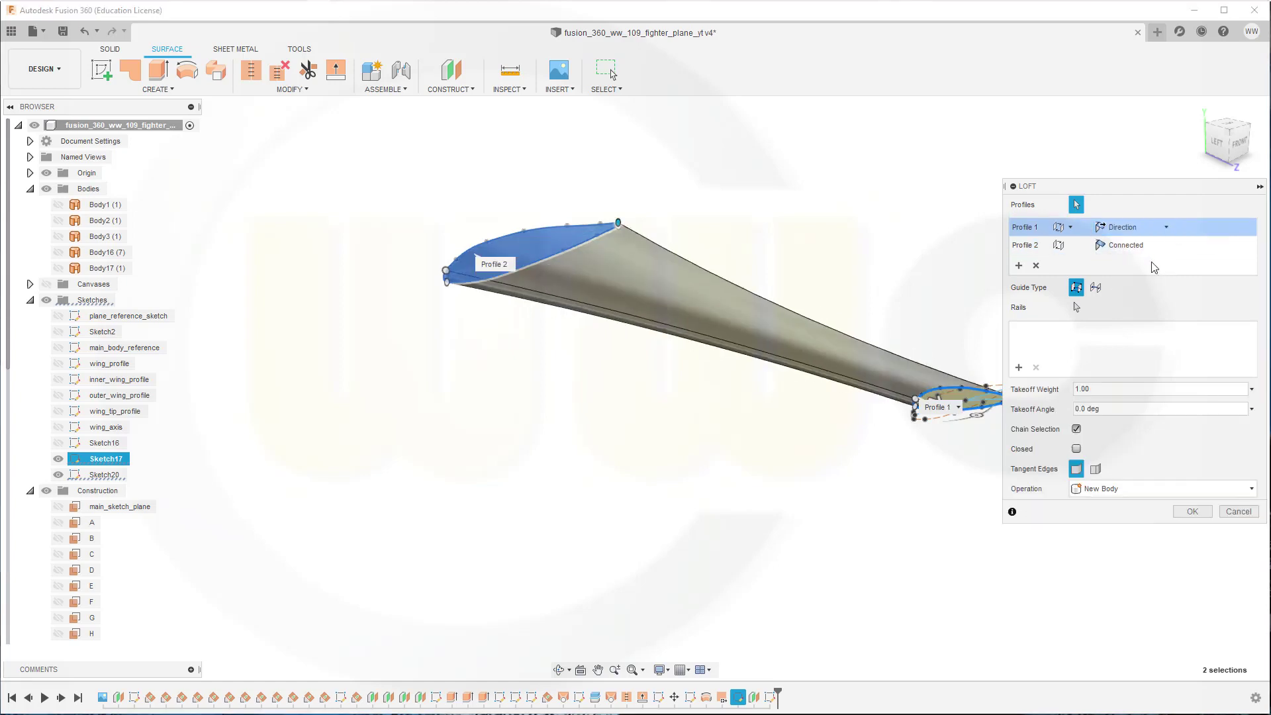
click(1166, 246)
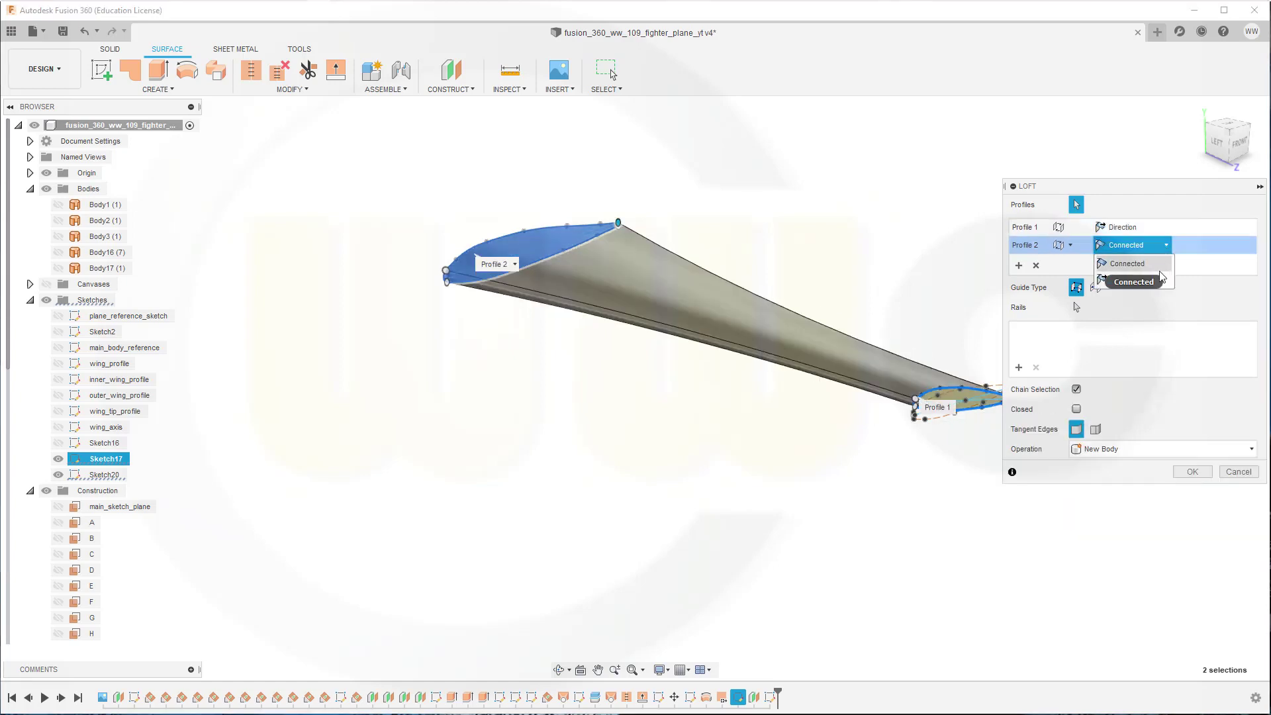
click(1157, 277)
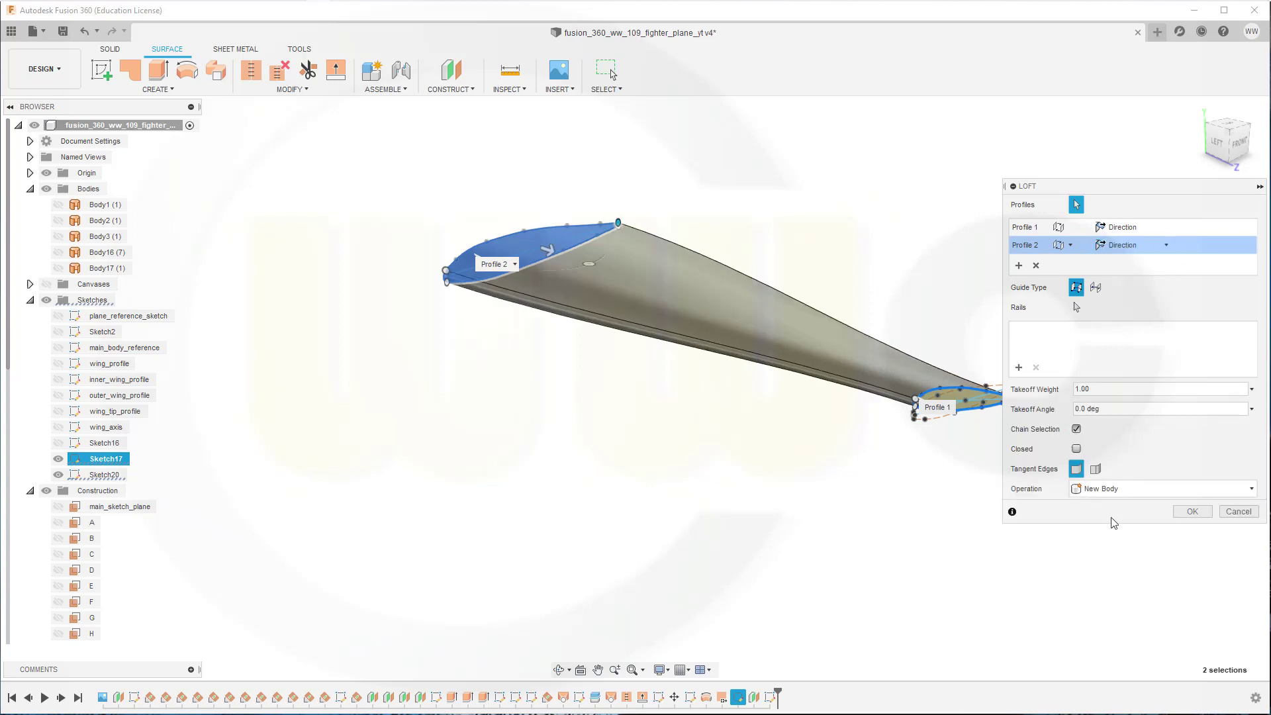
click(1196, 514)
shift+middle_drag(723, 355, 758, 358)
click(910, 331)
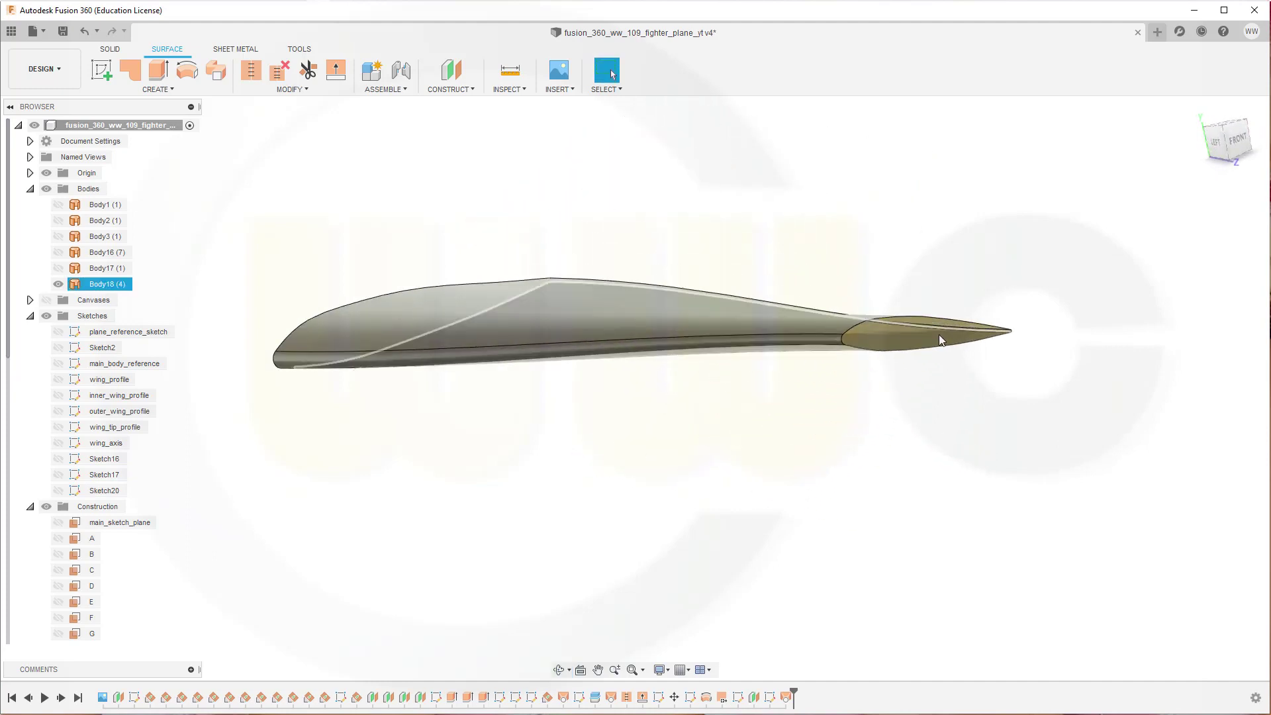
scroll(851, 397, up, 3)
click(854, 399)
scroll(860, 404, down, 5)
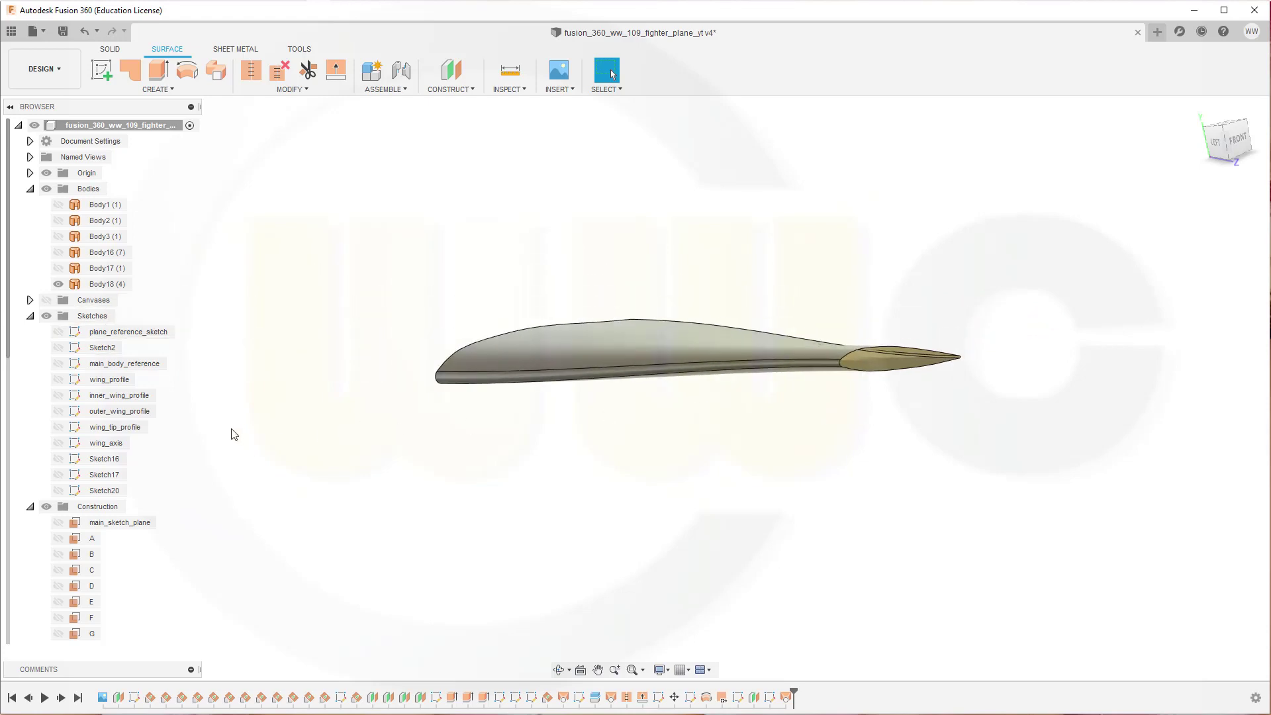
- Show Sketch20 again at the narrow end of the lofted blade
click(60, 492)
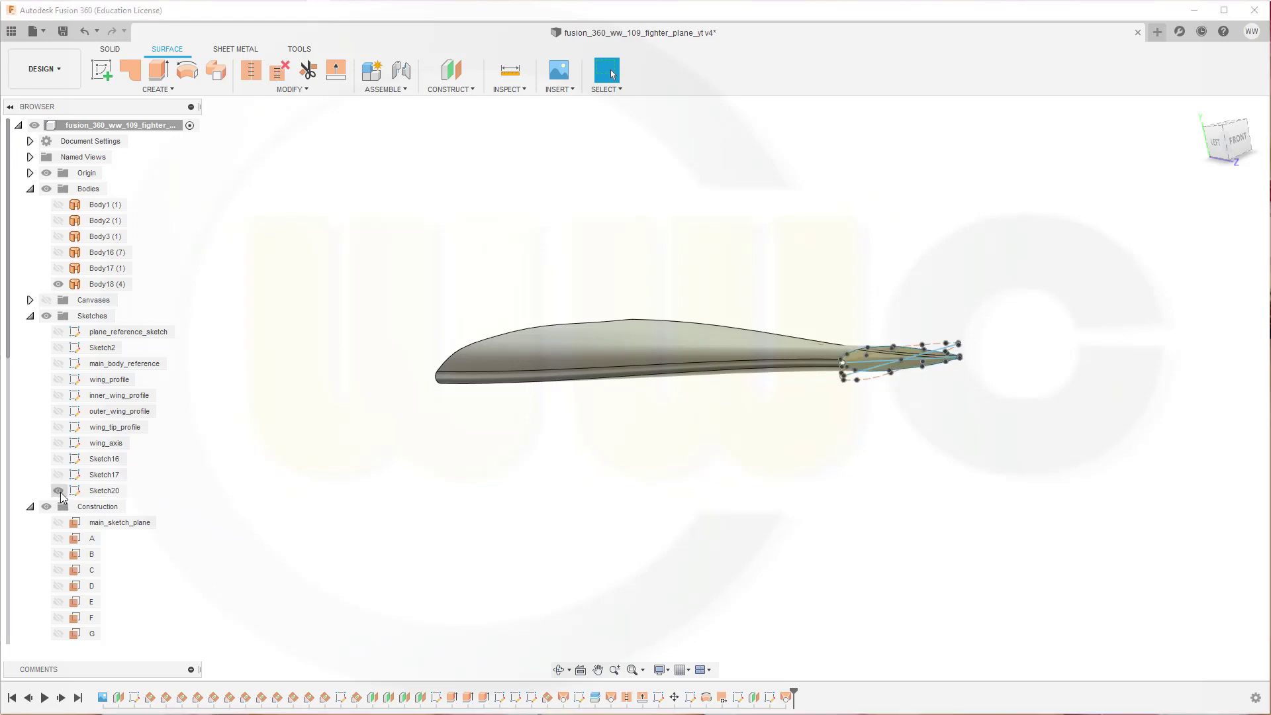
scroll(907, 450, up, 4)
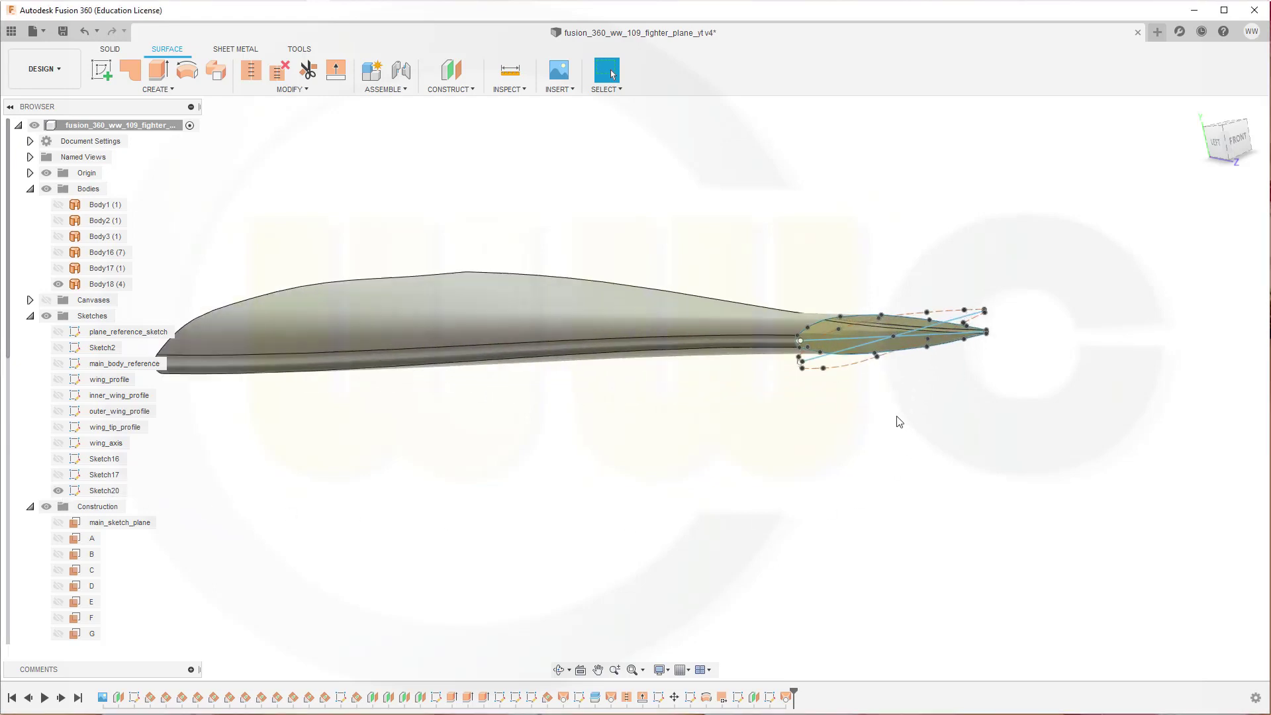
scroll(887, 419, up, 3)
shift+middle_drag(842, 432, 828, 439)
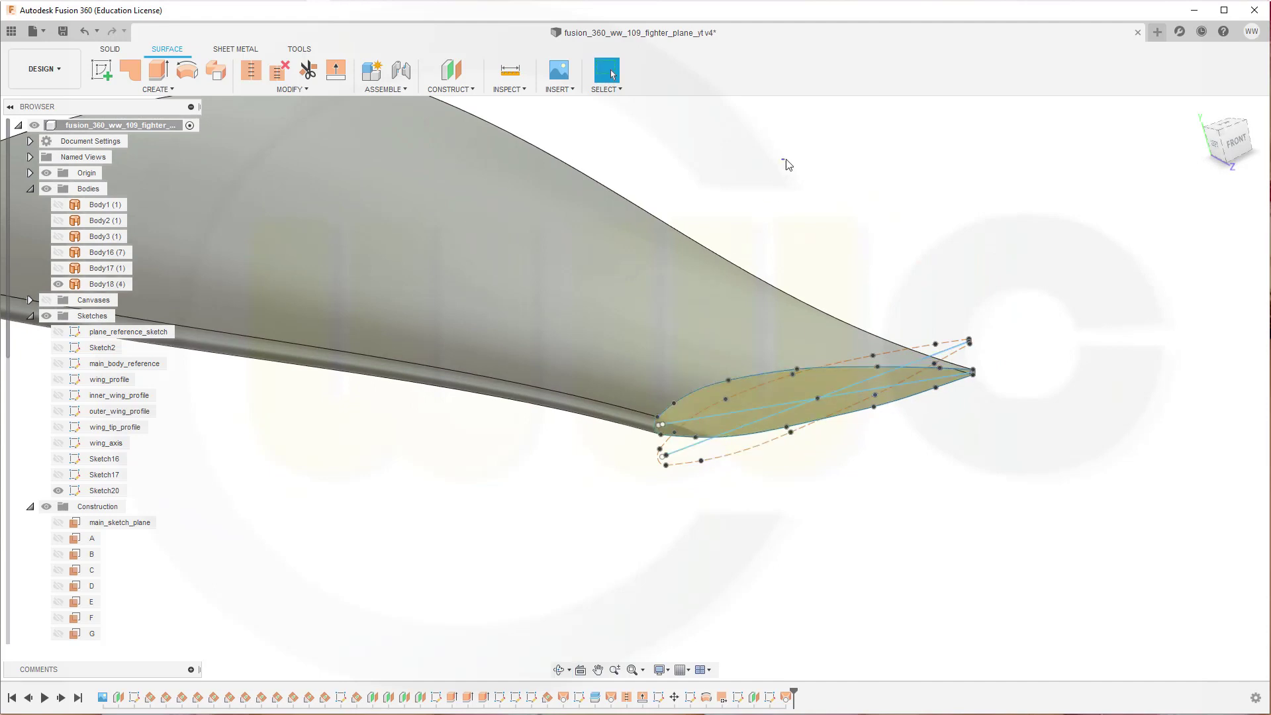
click(449, 77)
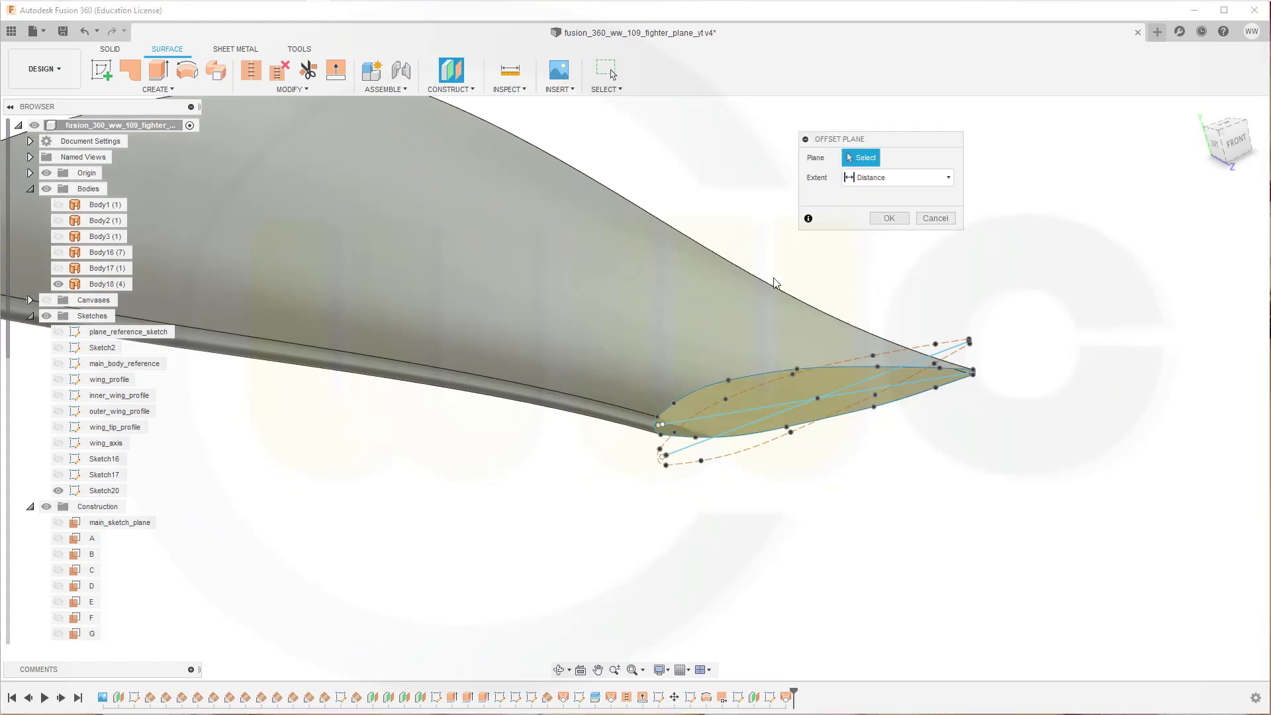
click(948, 175)
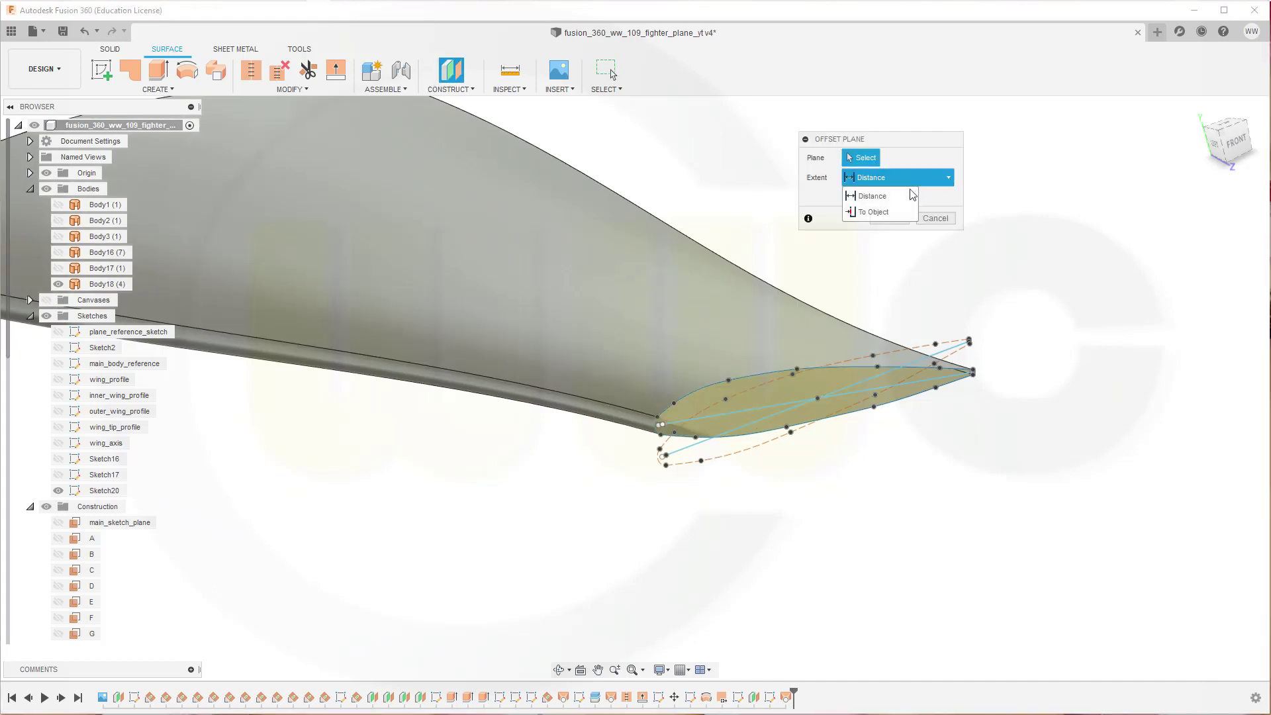
click(636, 106)
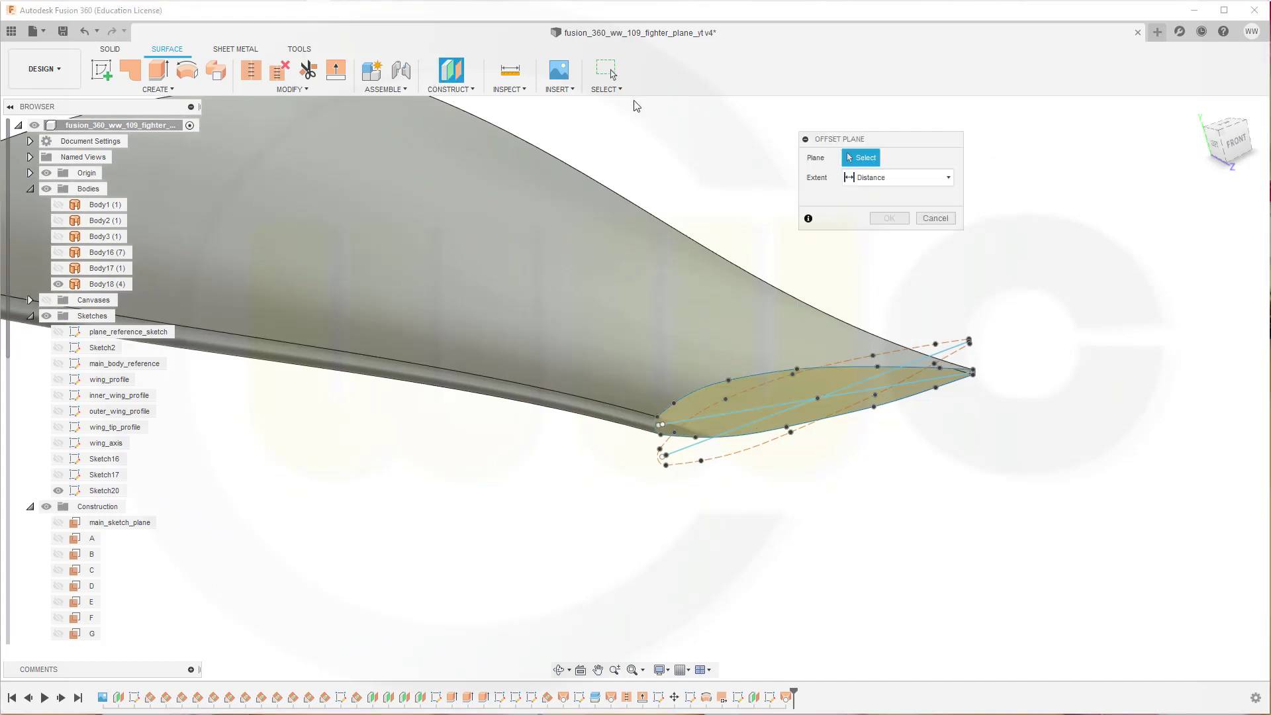
click(935, 219)
- Construct a Plane at Angle through the chord line of the blade-end airfoil in Sketch20, oriented to run along the blade
click(450, 88)
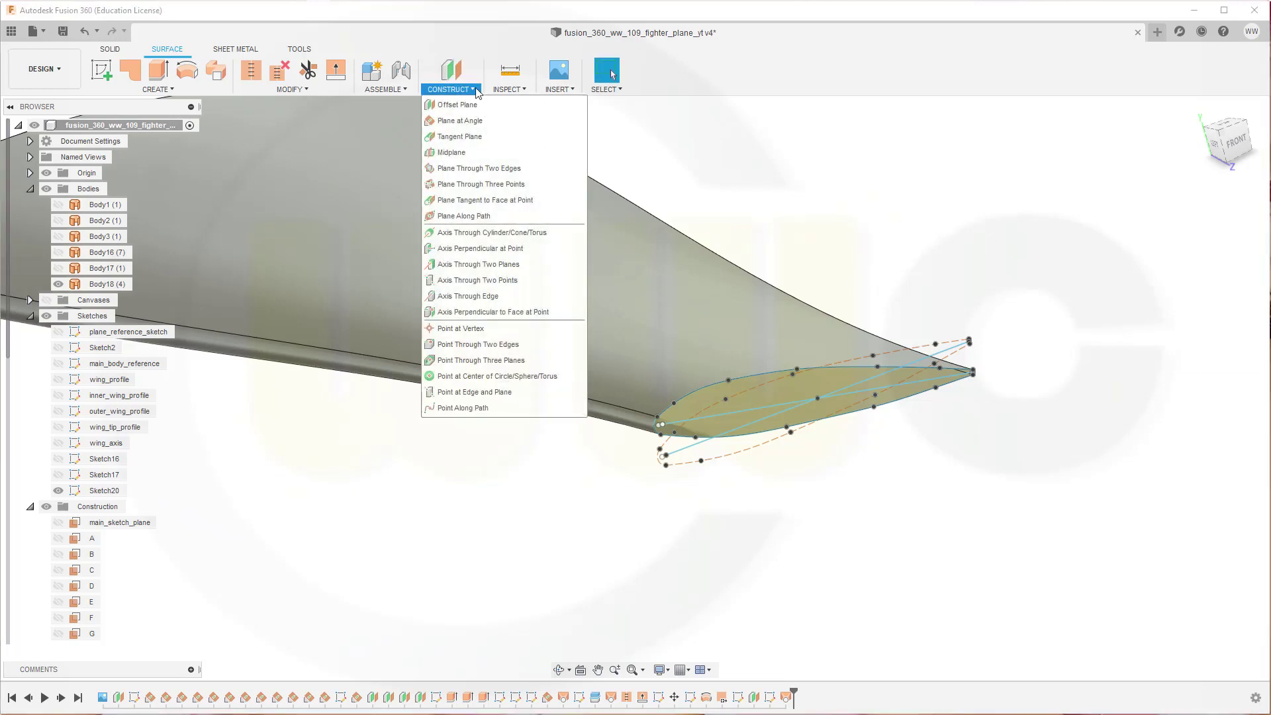
click(457, 119)
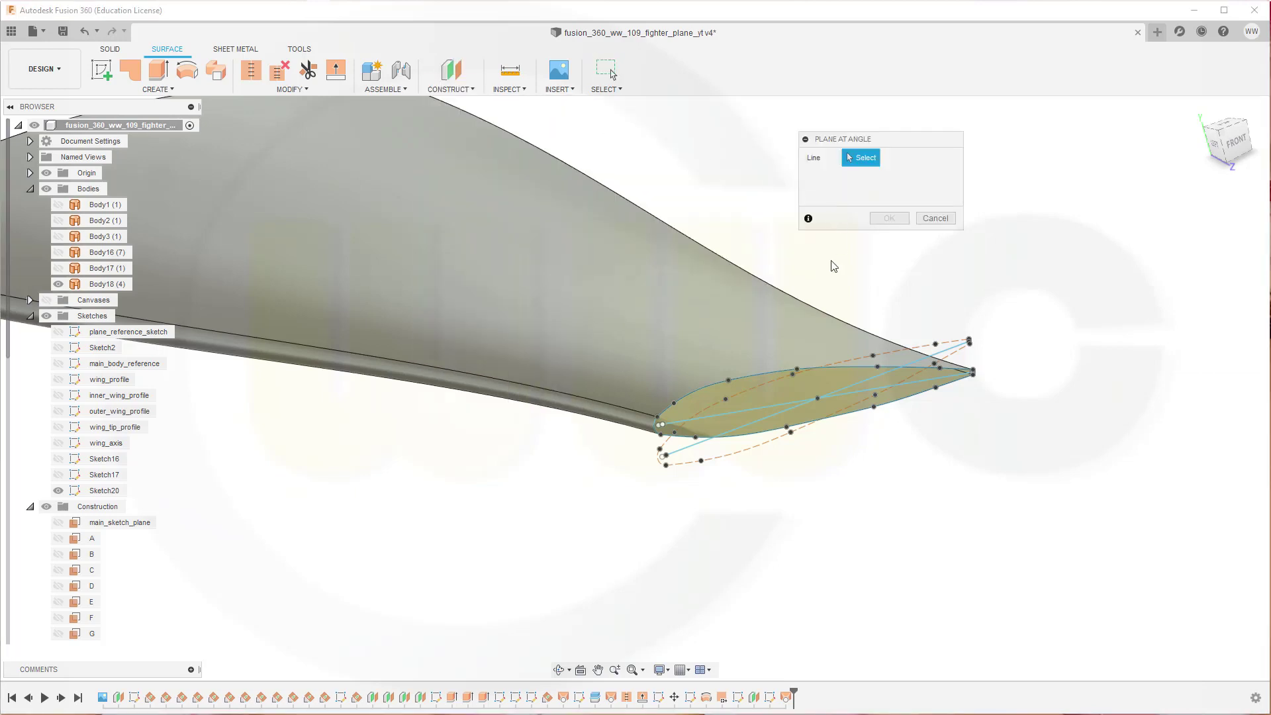
click(752, 408)
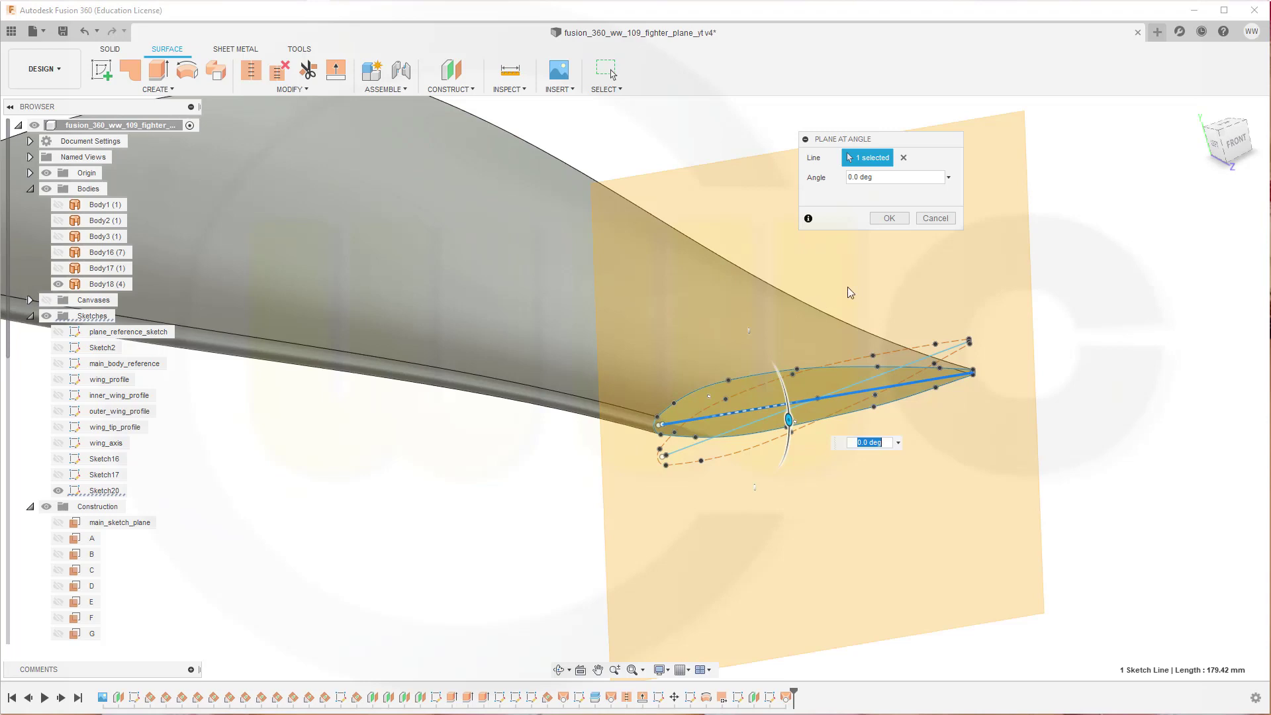
text(0)
key(Return)
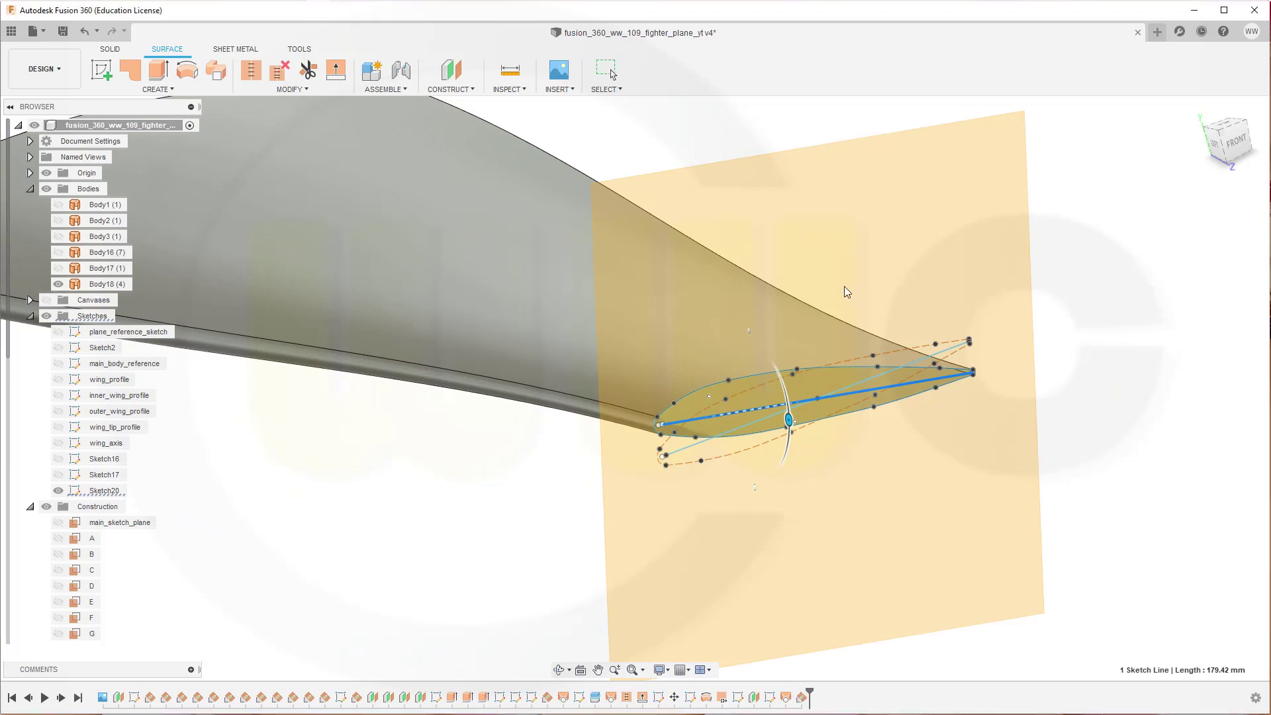
key(Escape)
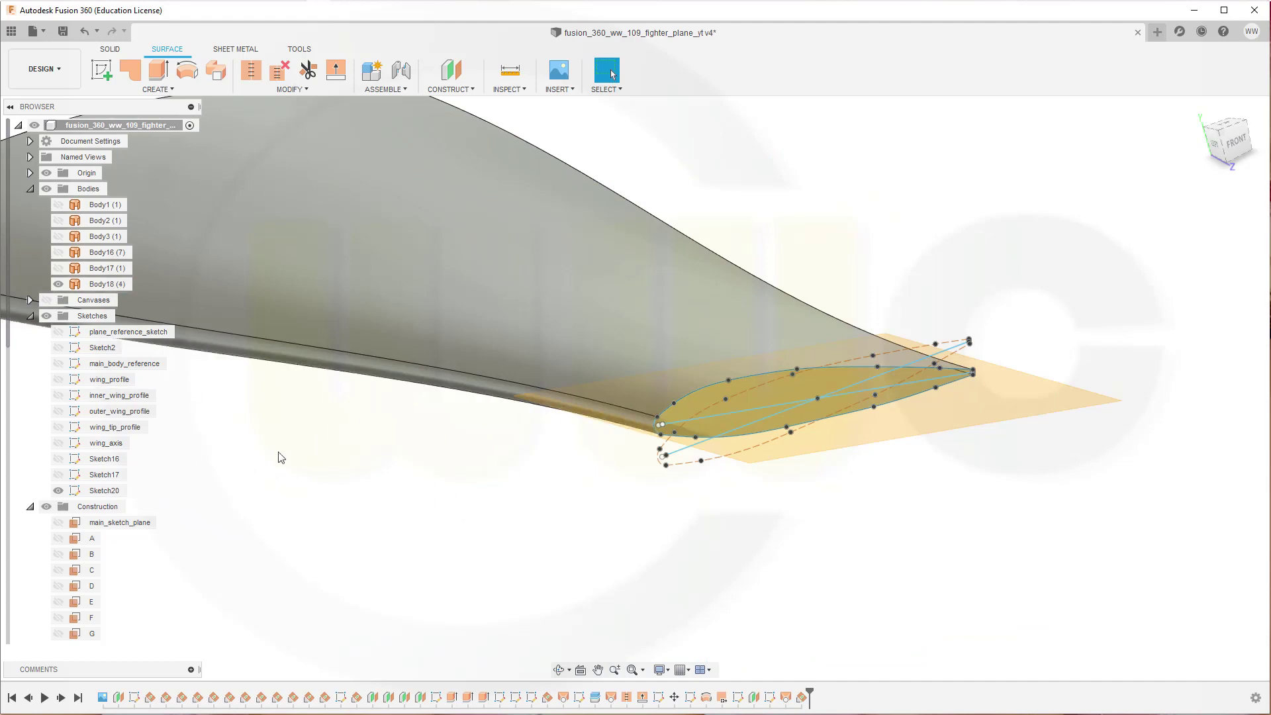
- Hide Sketch20 and start a new sketch on the angled plane through the blade's narrow end
click(59, 491)
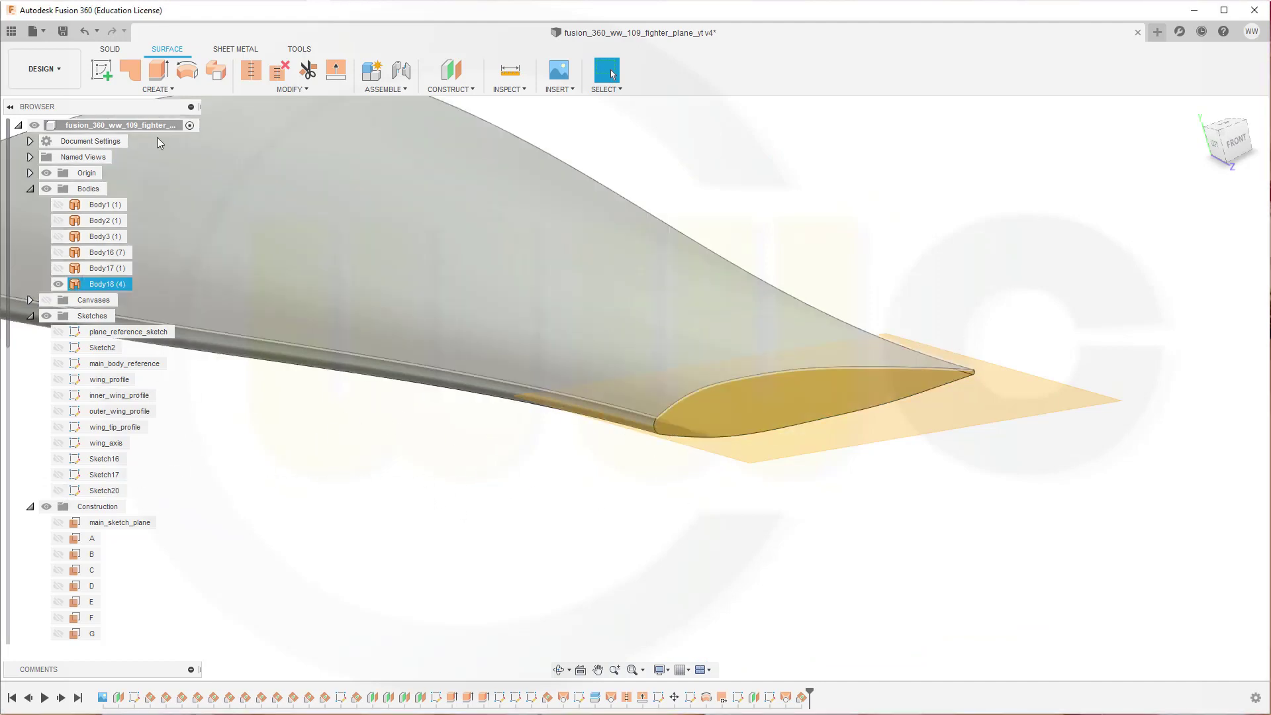
click(102, 70)
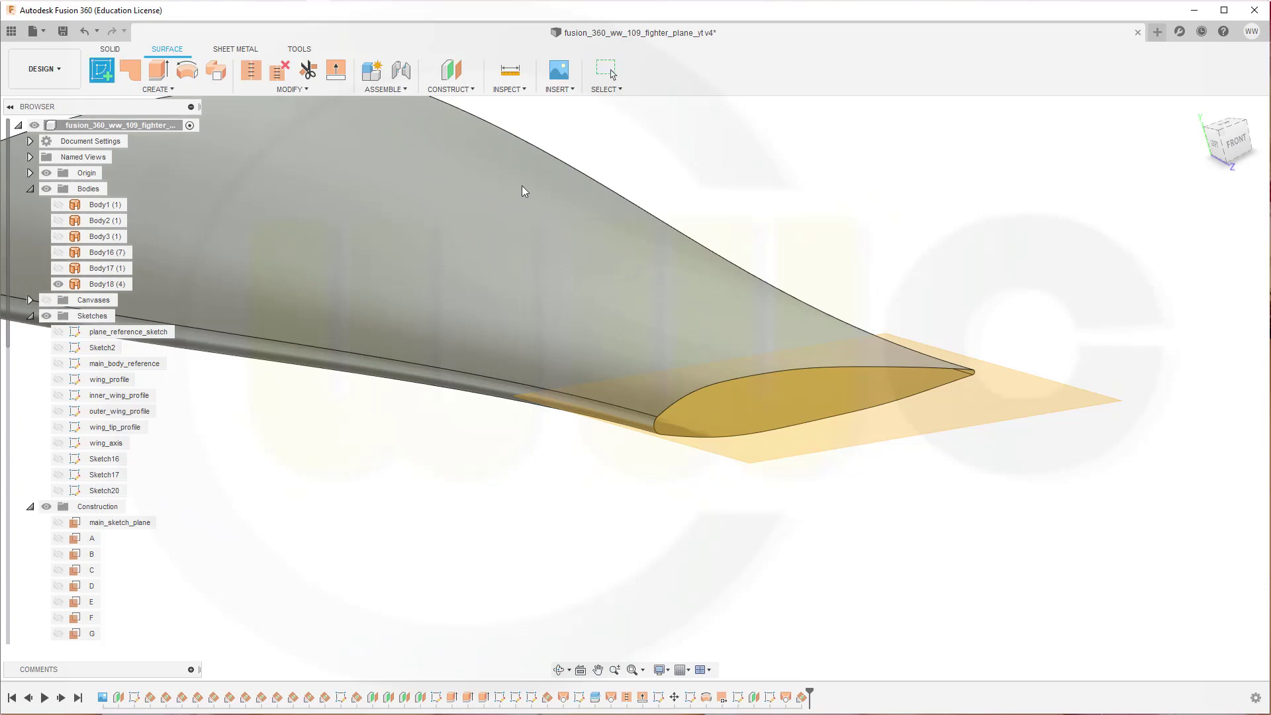
click(975, 429)
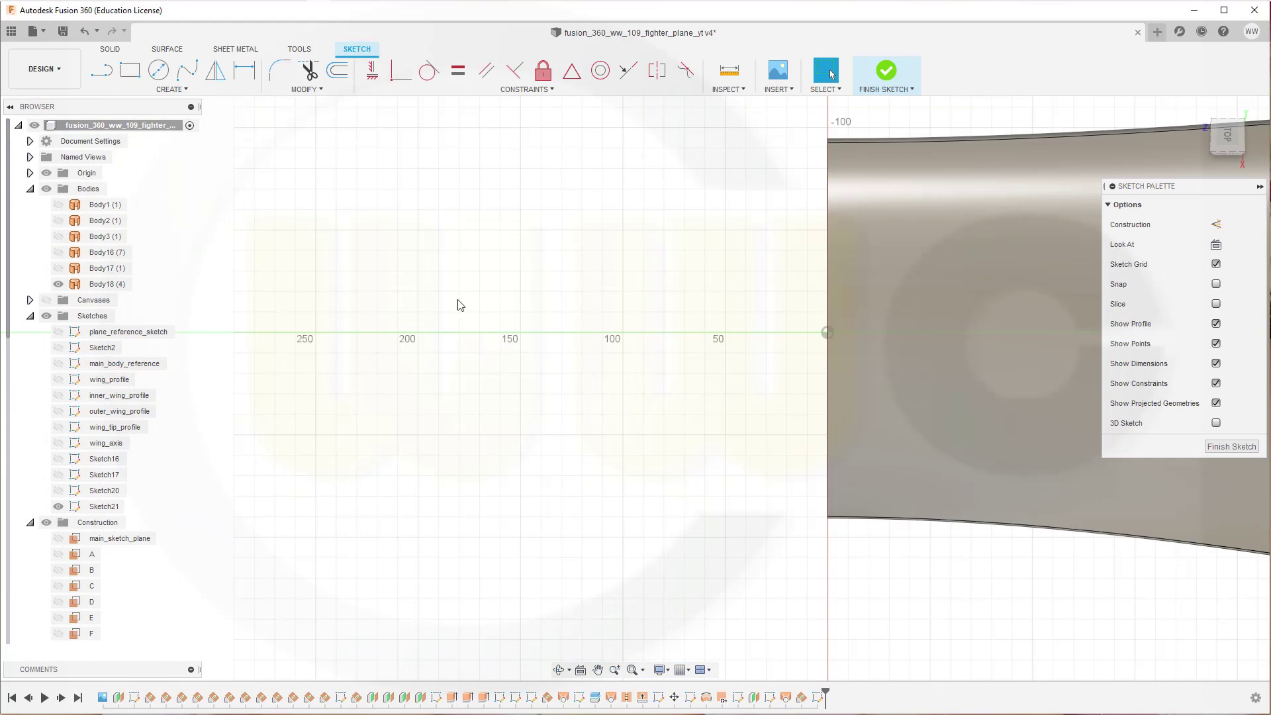
- Intersect the blade's leading-edge and trailing-edge faces with the sketch plane, keeping Projection Link on
click(188, 69)
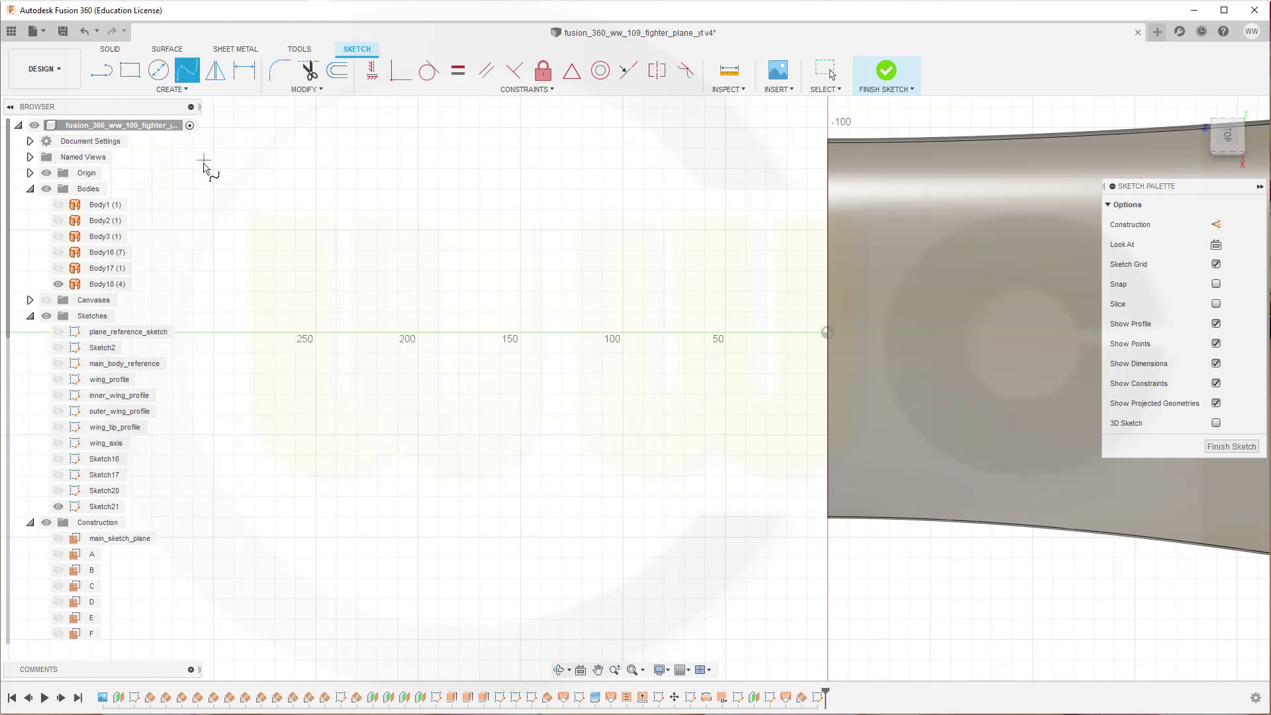
click(187, 90)
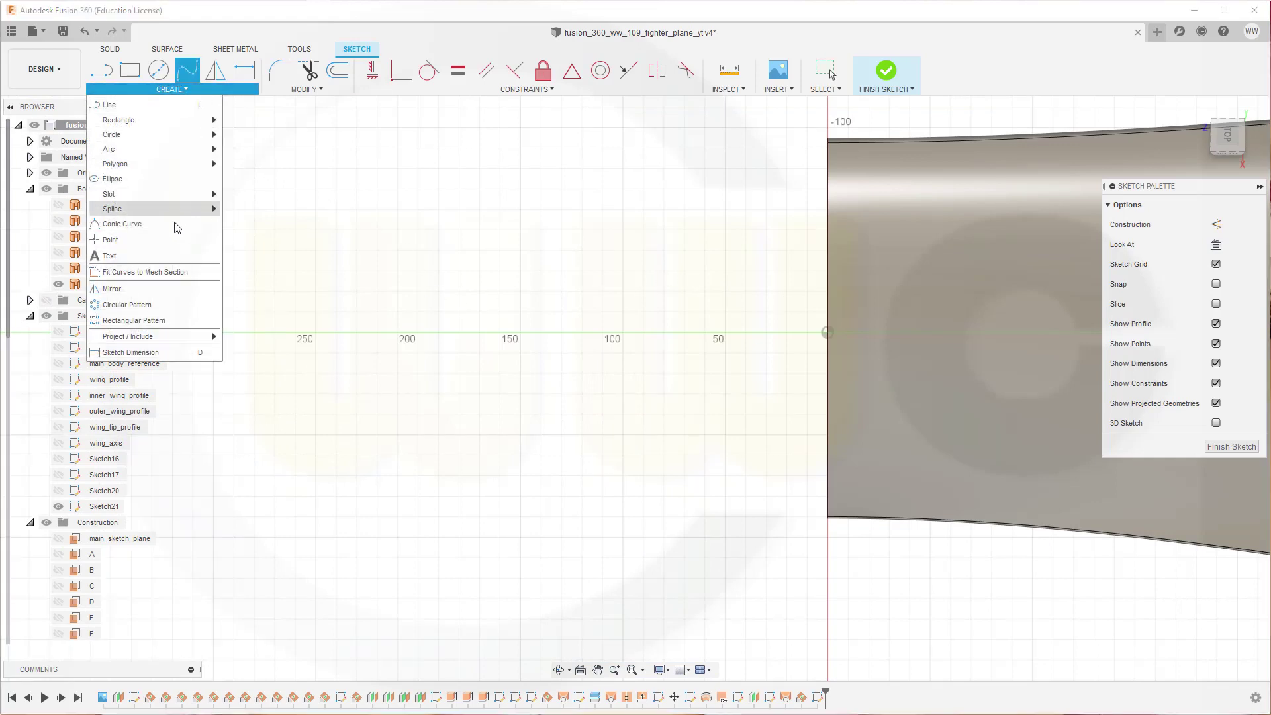
mouse_move(172, 342)
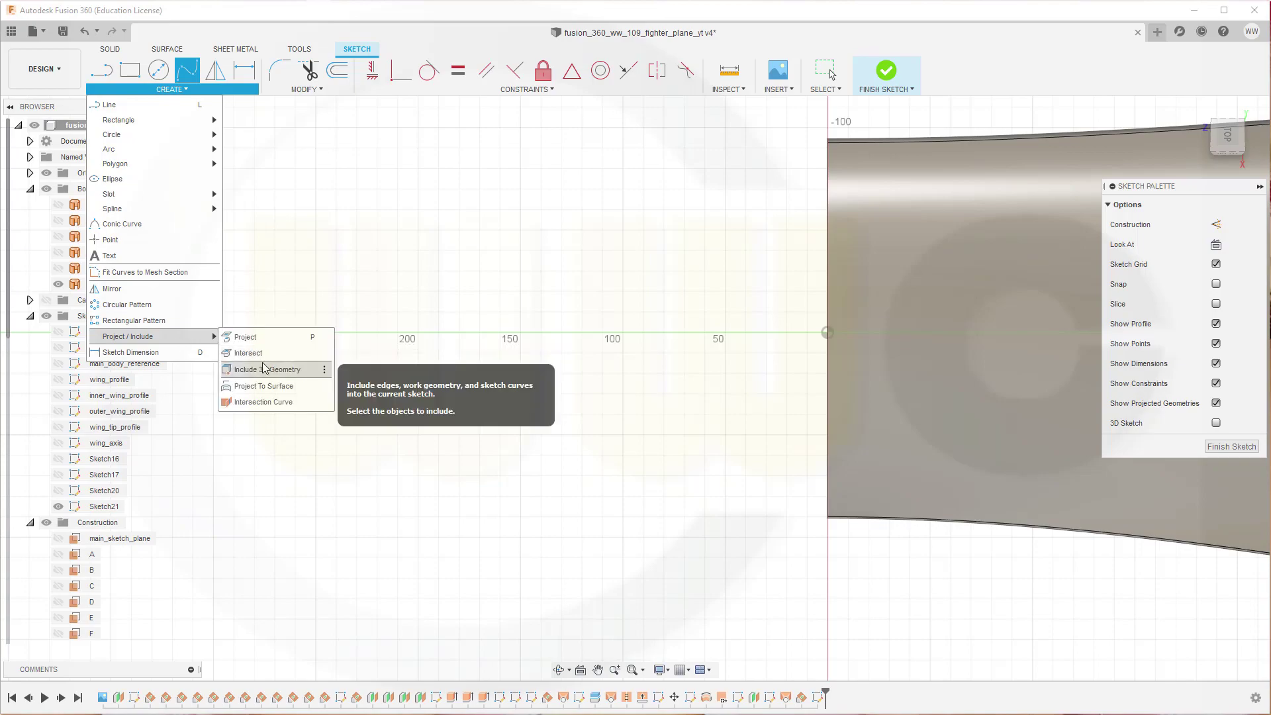
click(278, 354)
mouse_move(870, 368)
shift+middle_down()
mouse_move(861, 284)
mouse_move(897, 293)
mouse_move(884, 397)
shift+middle_up()
scroll(883, 397, up, 5)
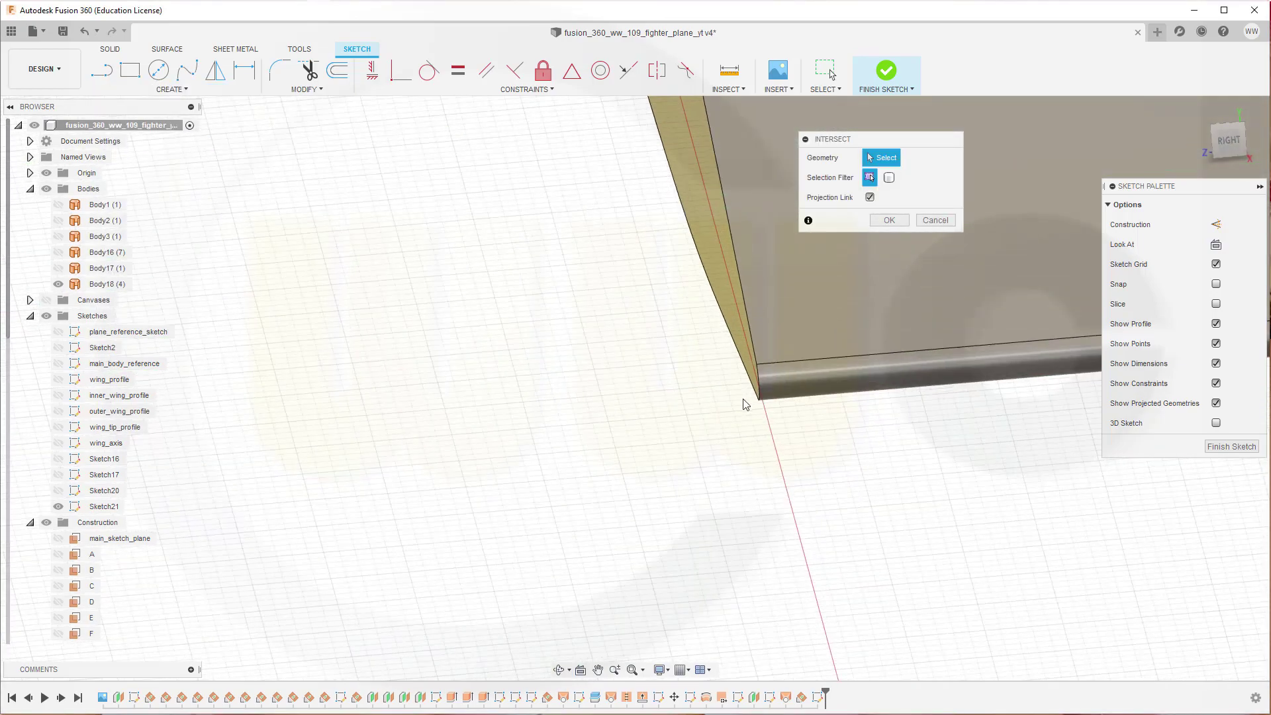
click(793, 380)
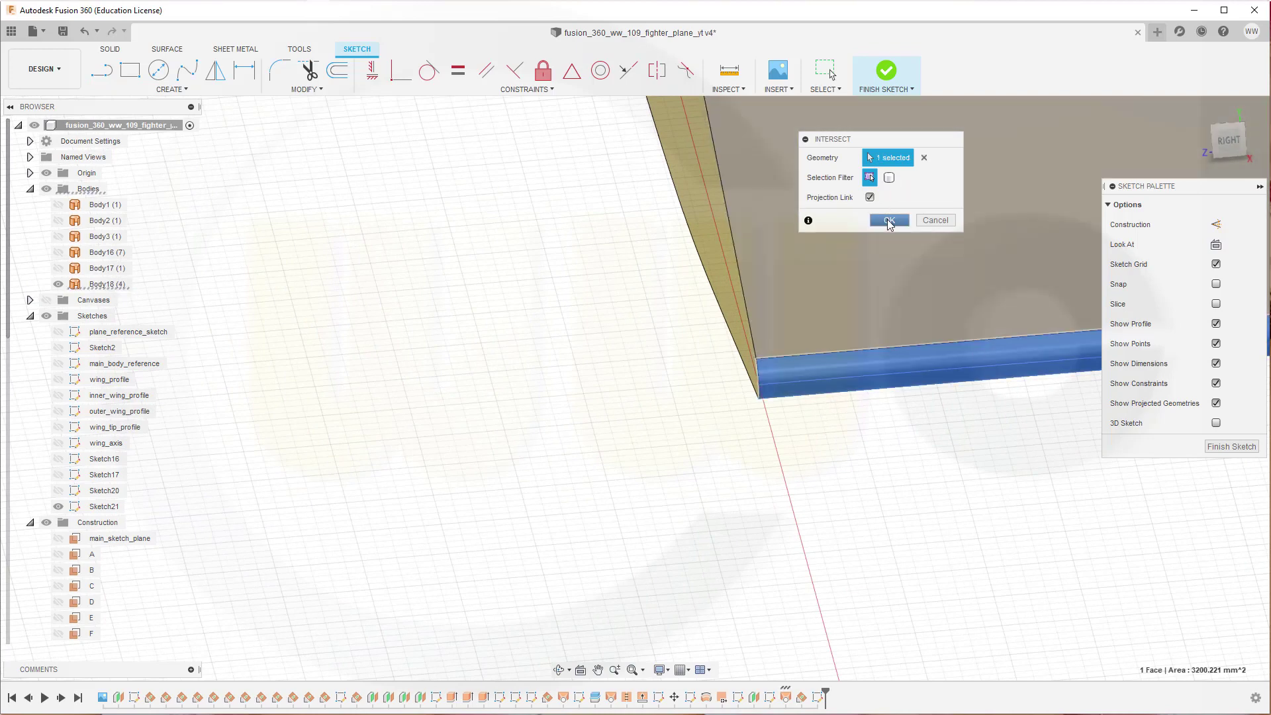
scroll(782, 281, down, 2)
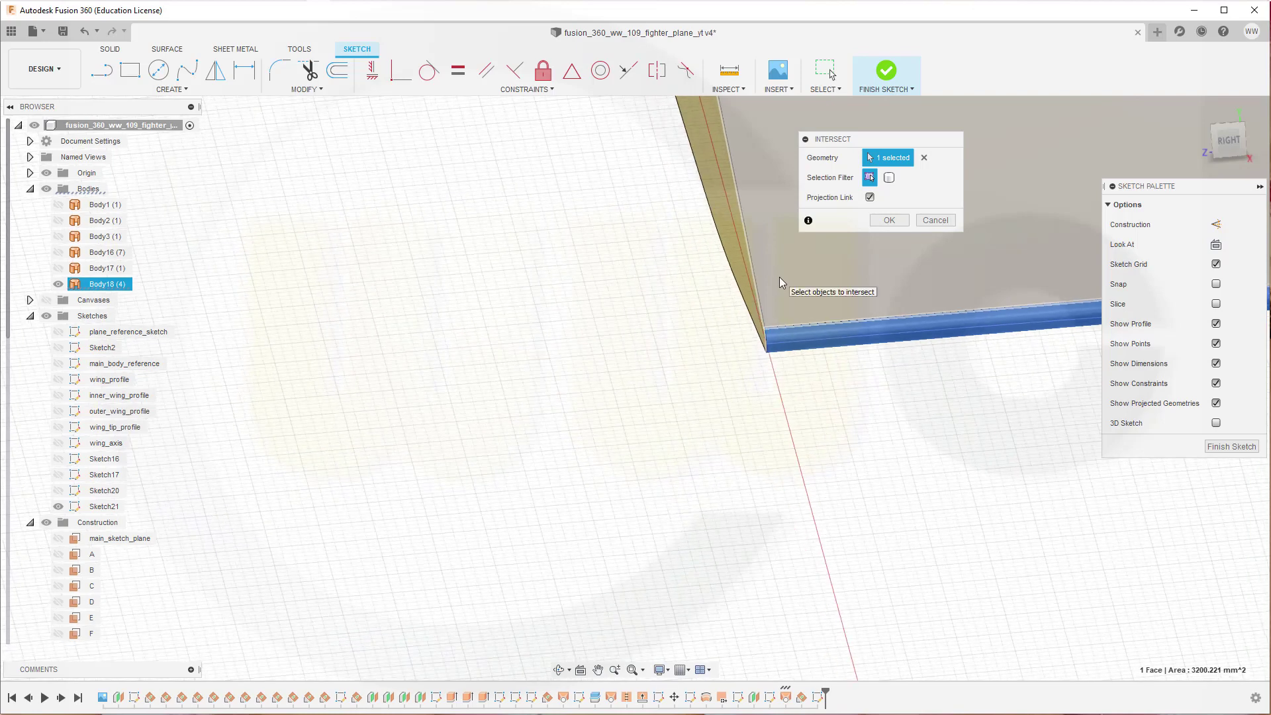
middle_drag(780, 278, 737, 624)
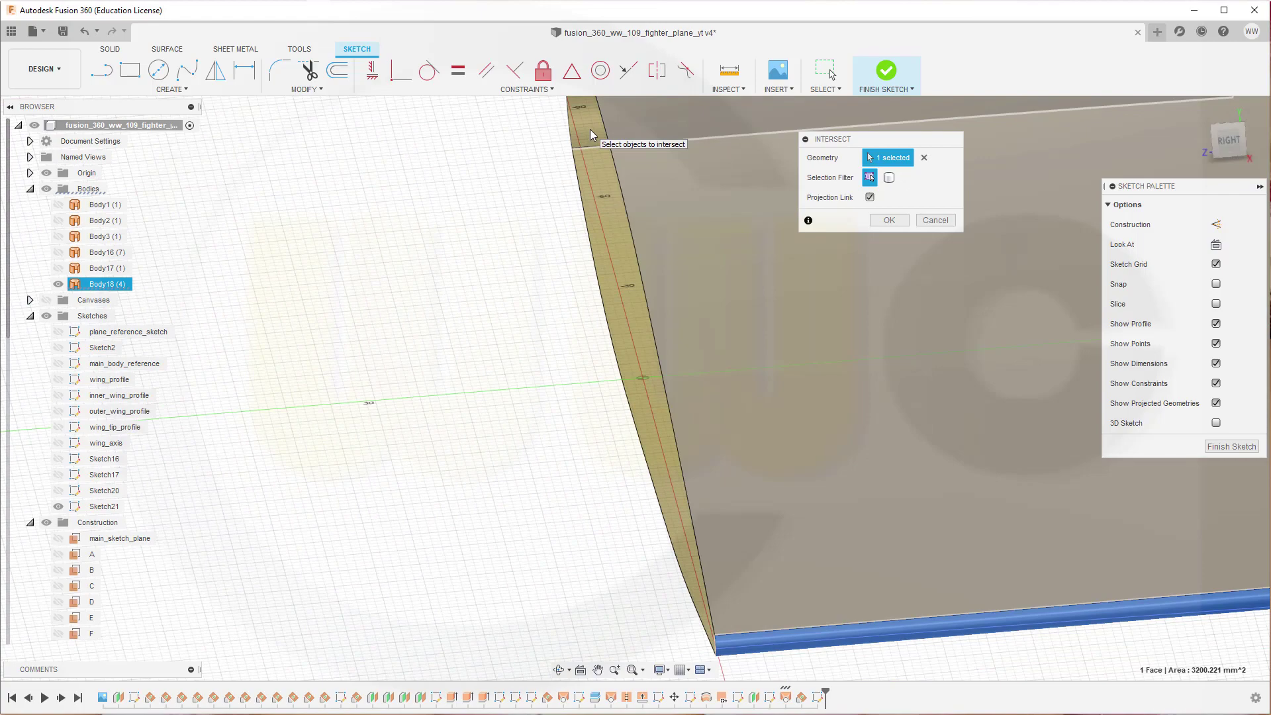
click(591, 134)
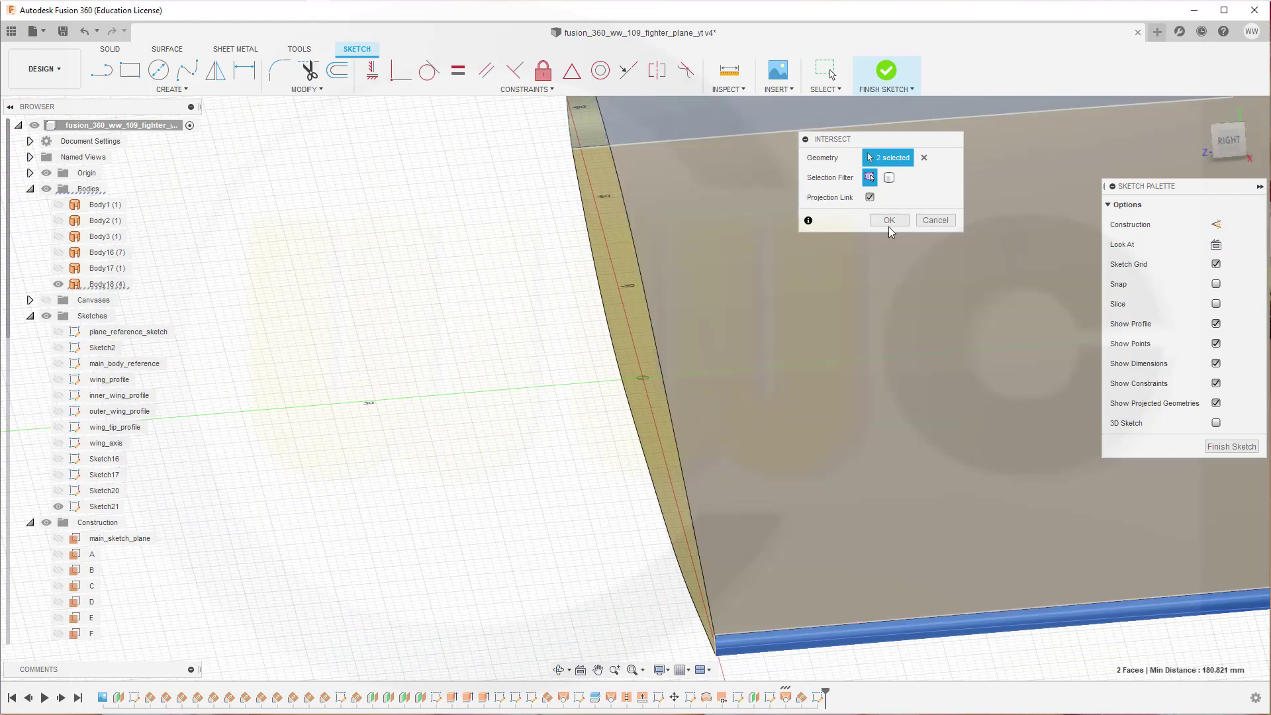
click(890, 220)
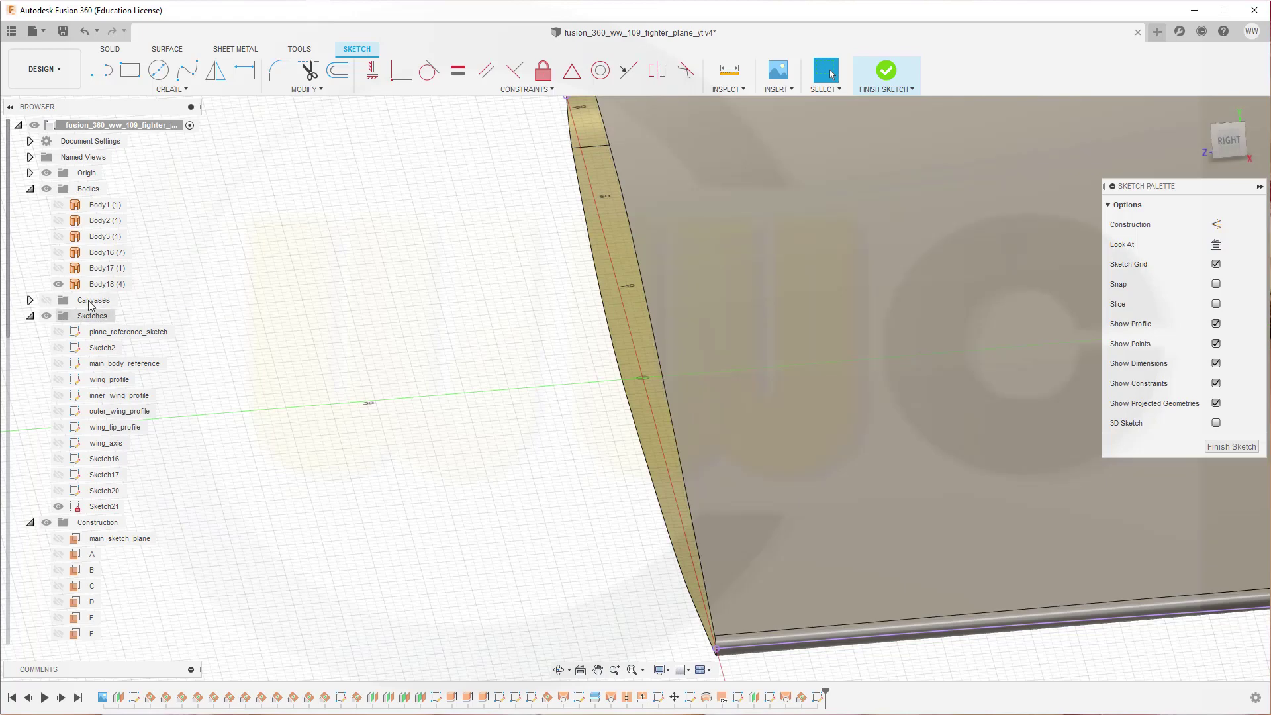
- Hide Body18 and convert both intersection curves in the sketch to construction geometry
click(59, 284)
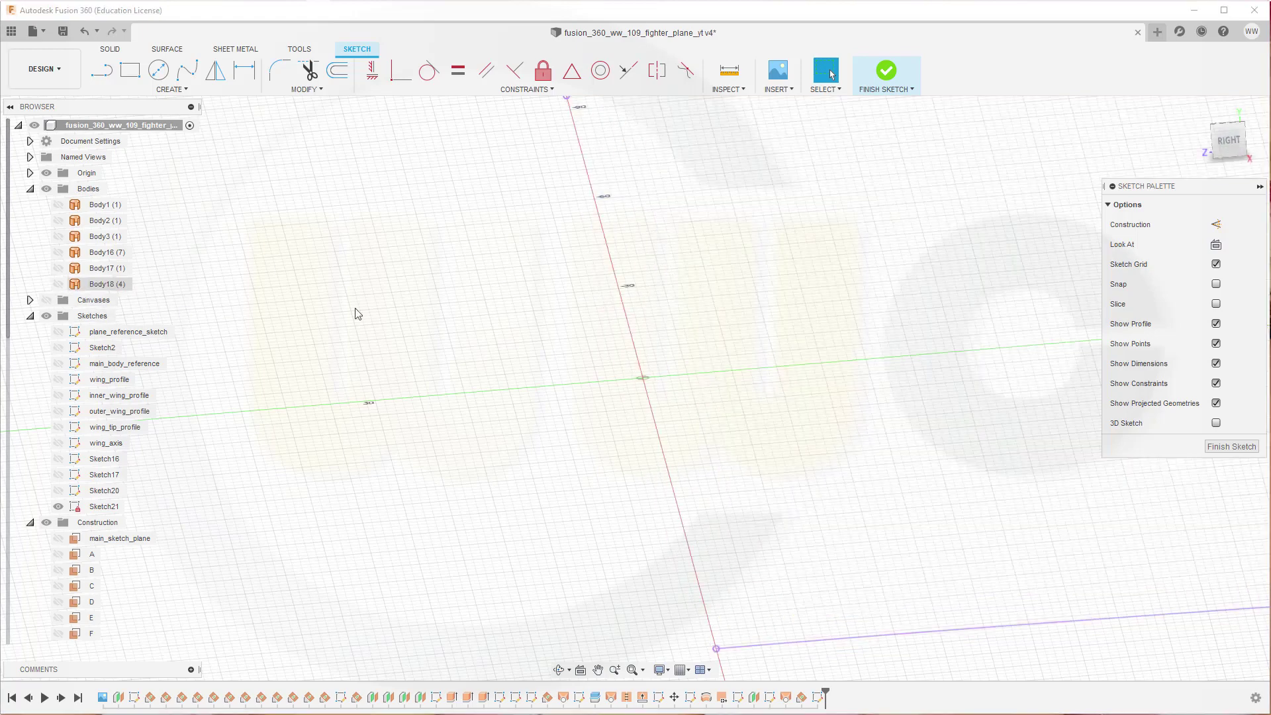
scroll(704, 337, down, 4)
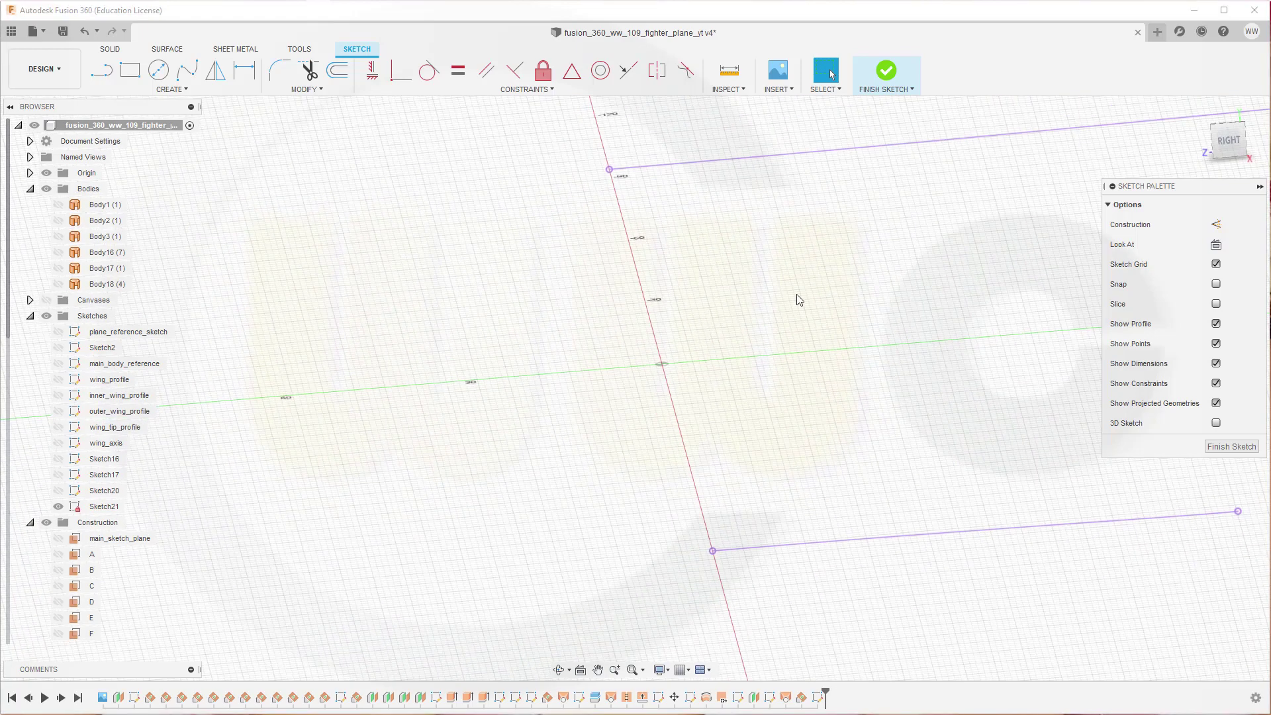
click(702, 162)
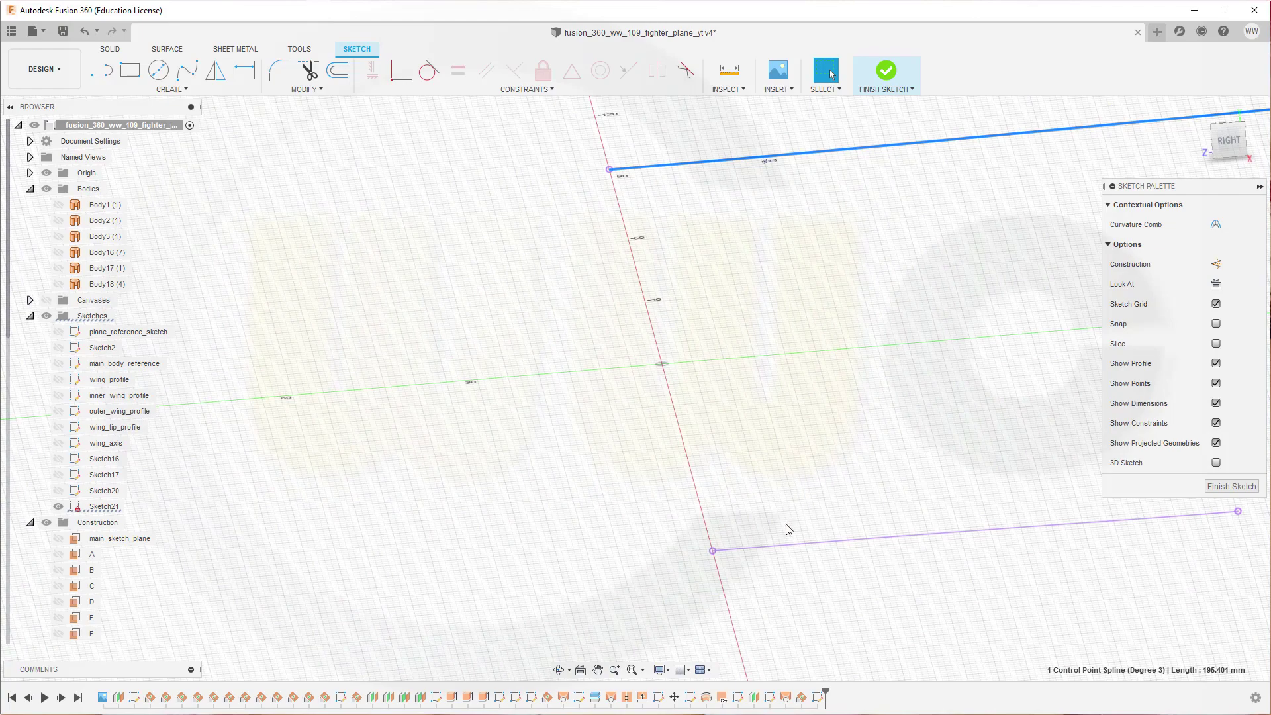
shift+click(781, 546)
click(1214, 264)
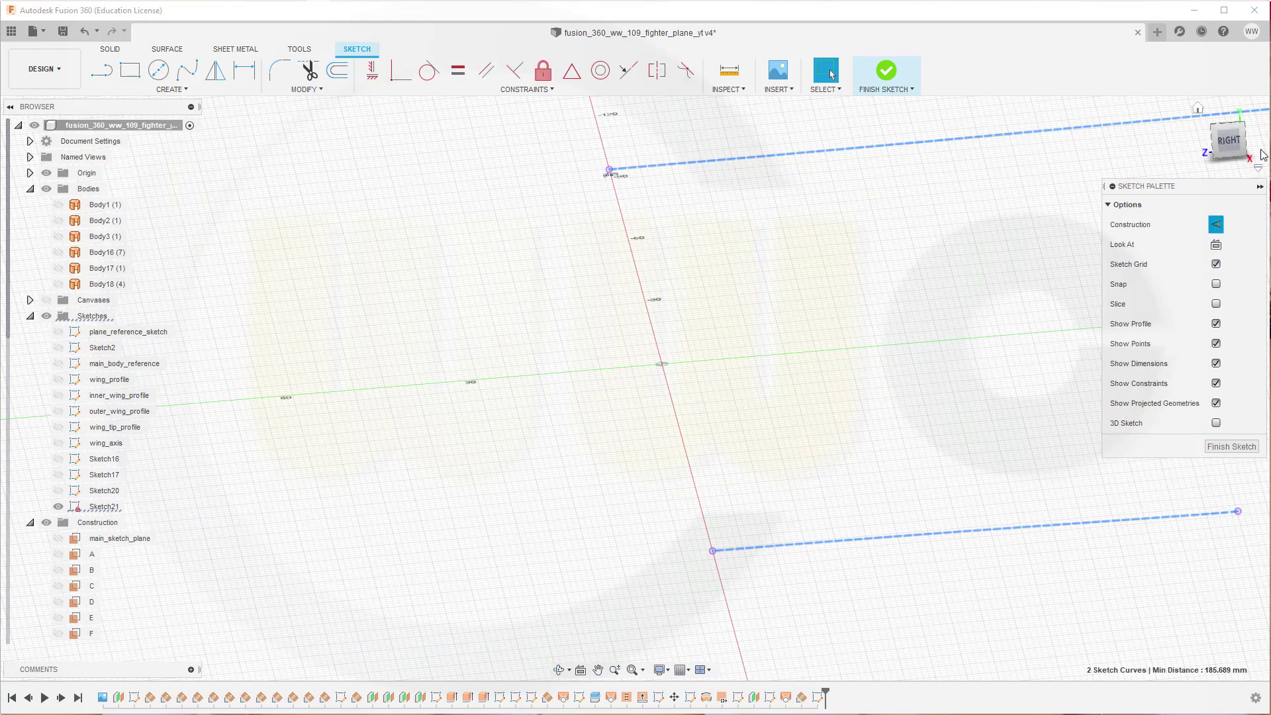
- Draw a five-point fit point spline bulging outward as the blade-tip outline, joining the ends of the two construction curves
click(1229, 143)
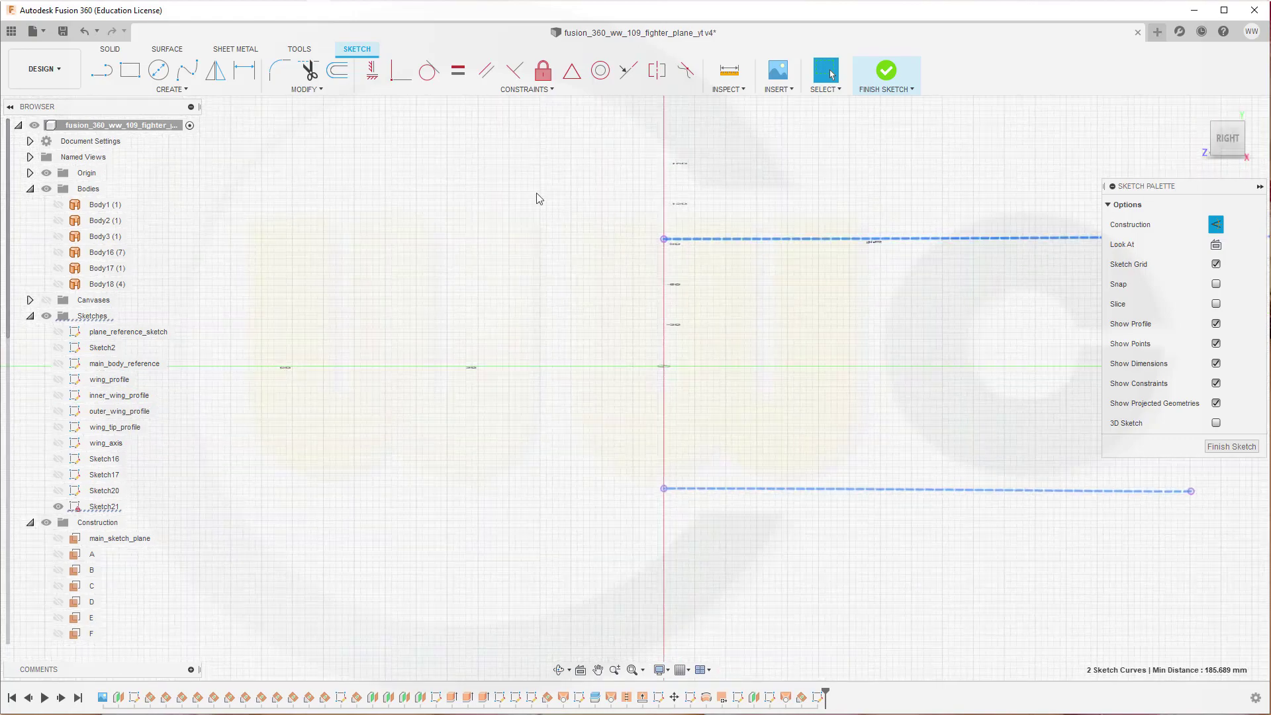
click(187, 70)
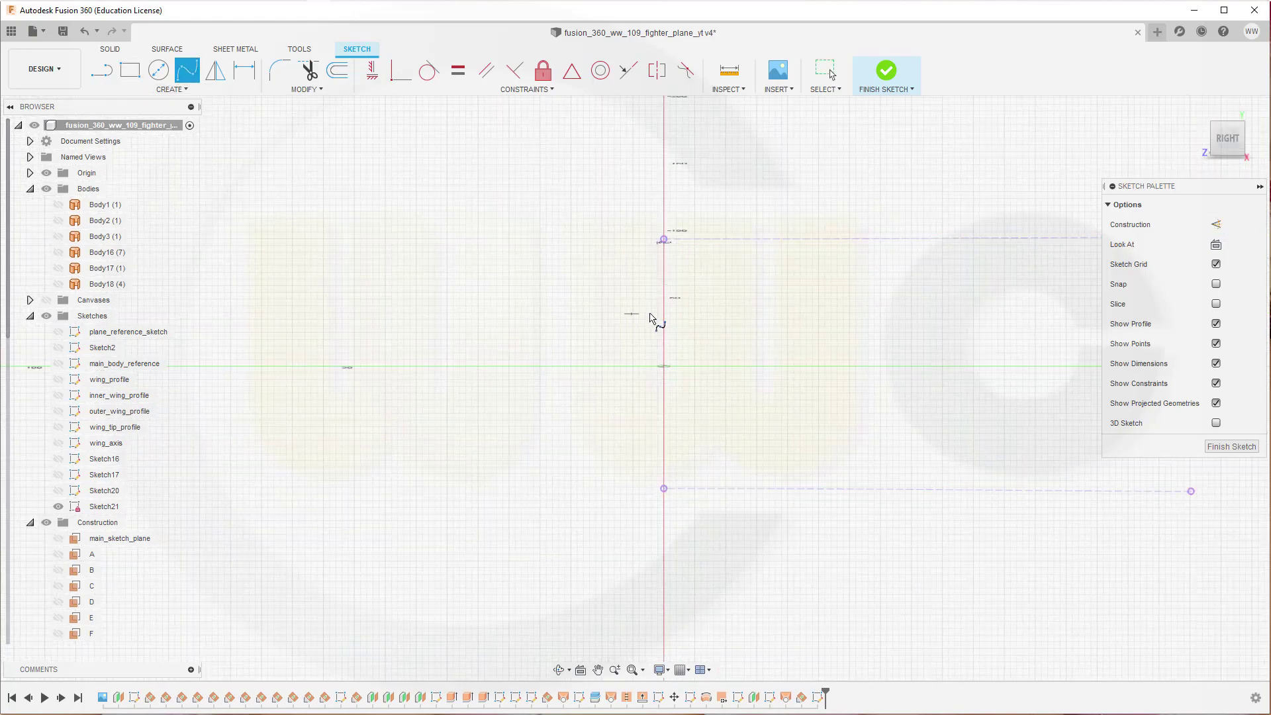
scroll(648, 313, up, 2)
click(672, 212)
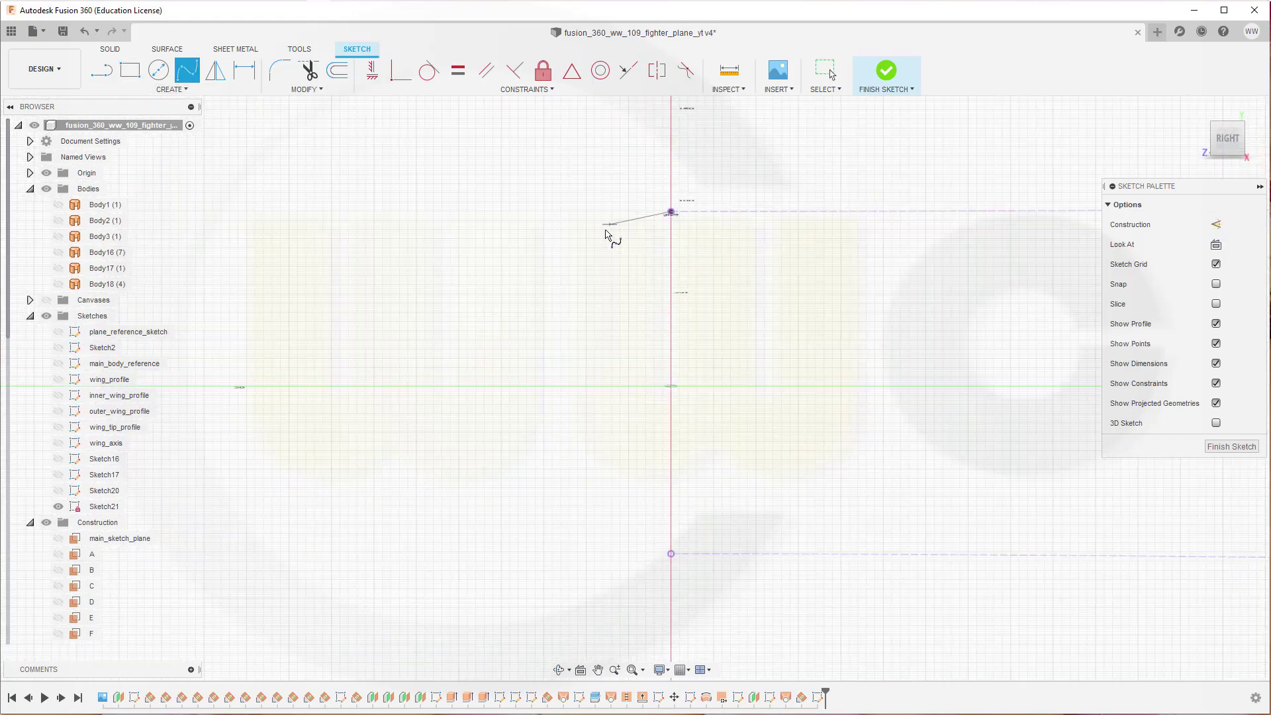
click(577, 234)
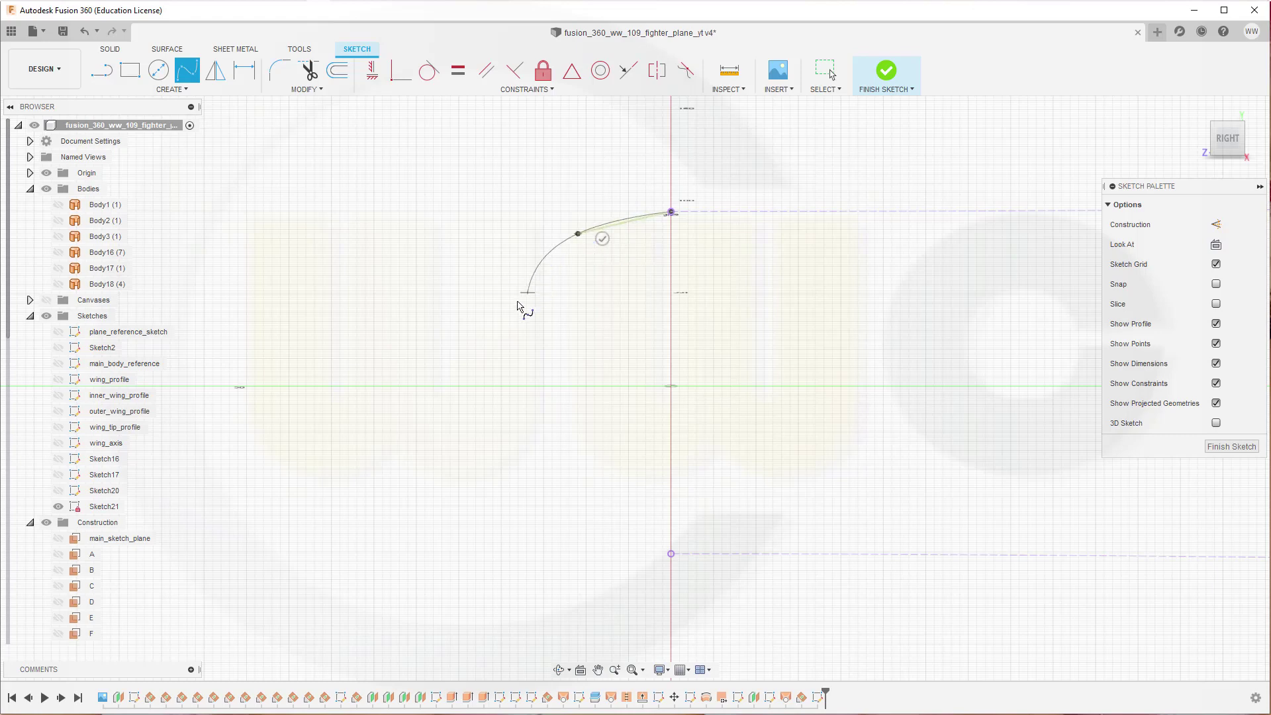
click(491, 344)
click(505, 482)
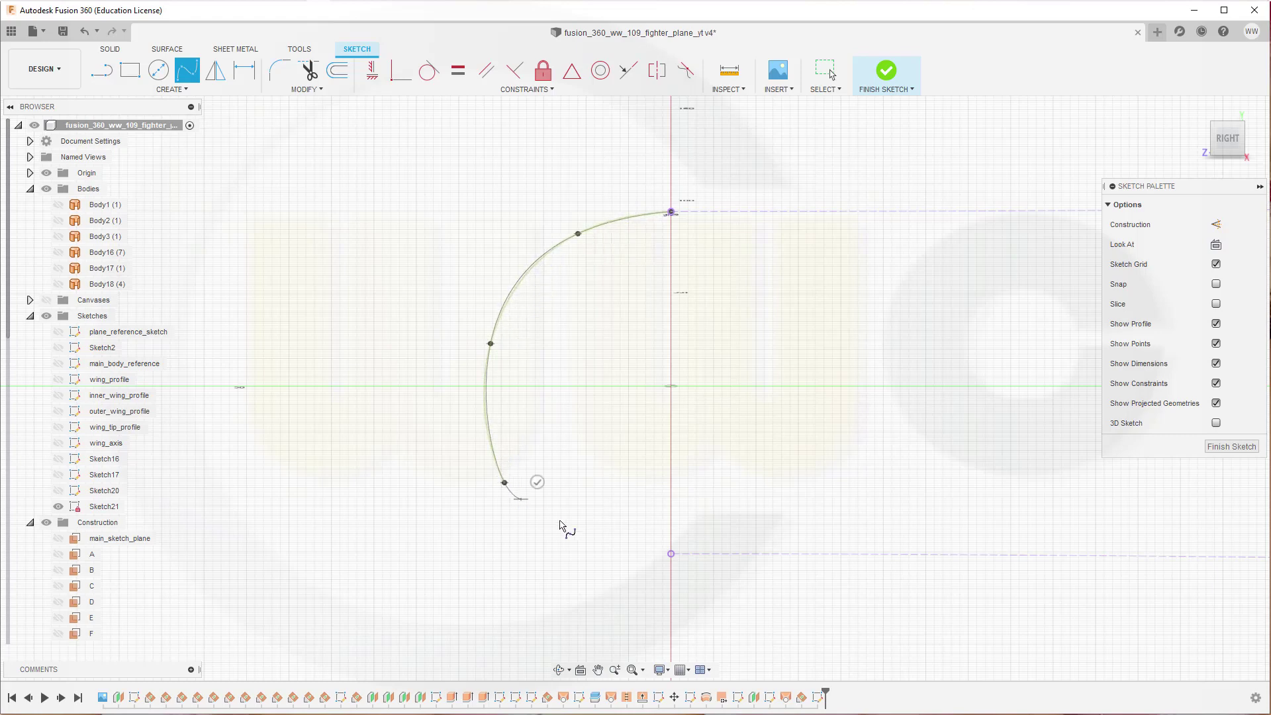
click(671, 553)
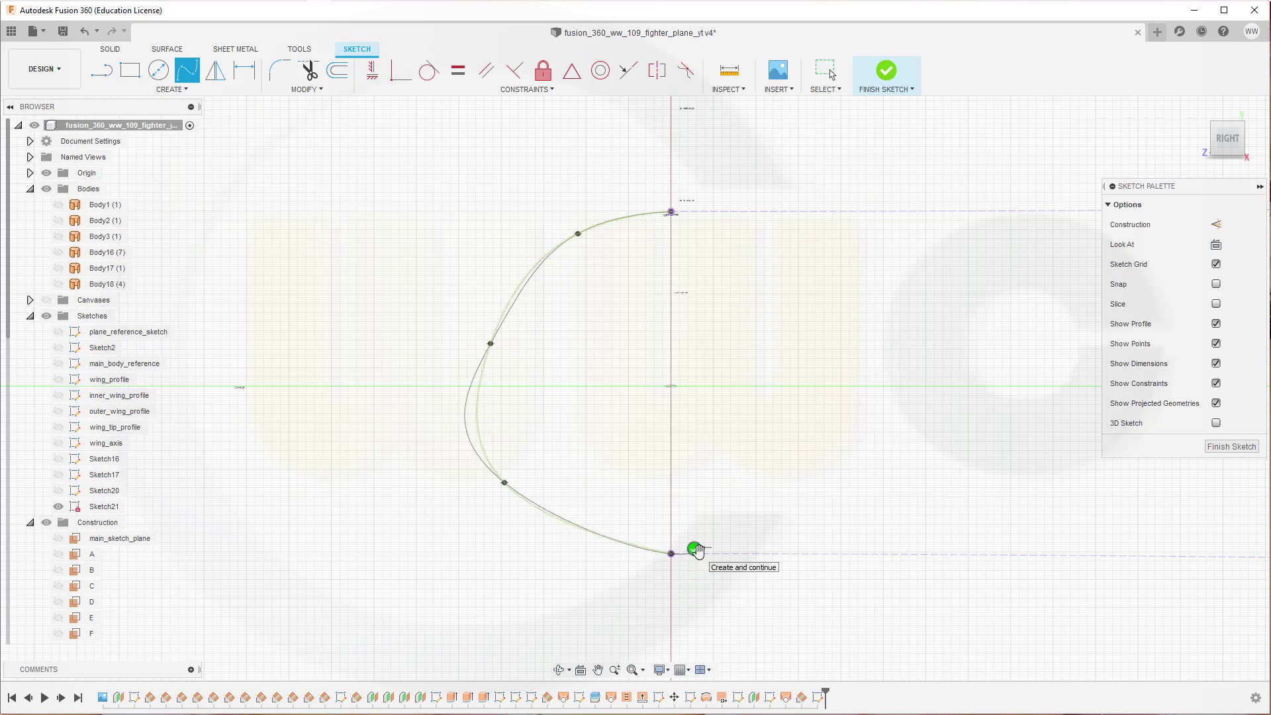
click(693, 549)
key(Escape)
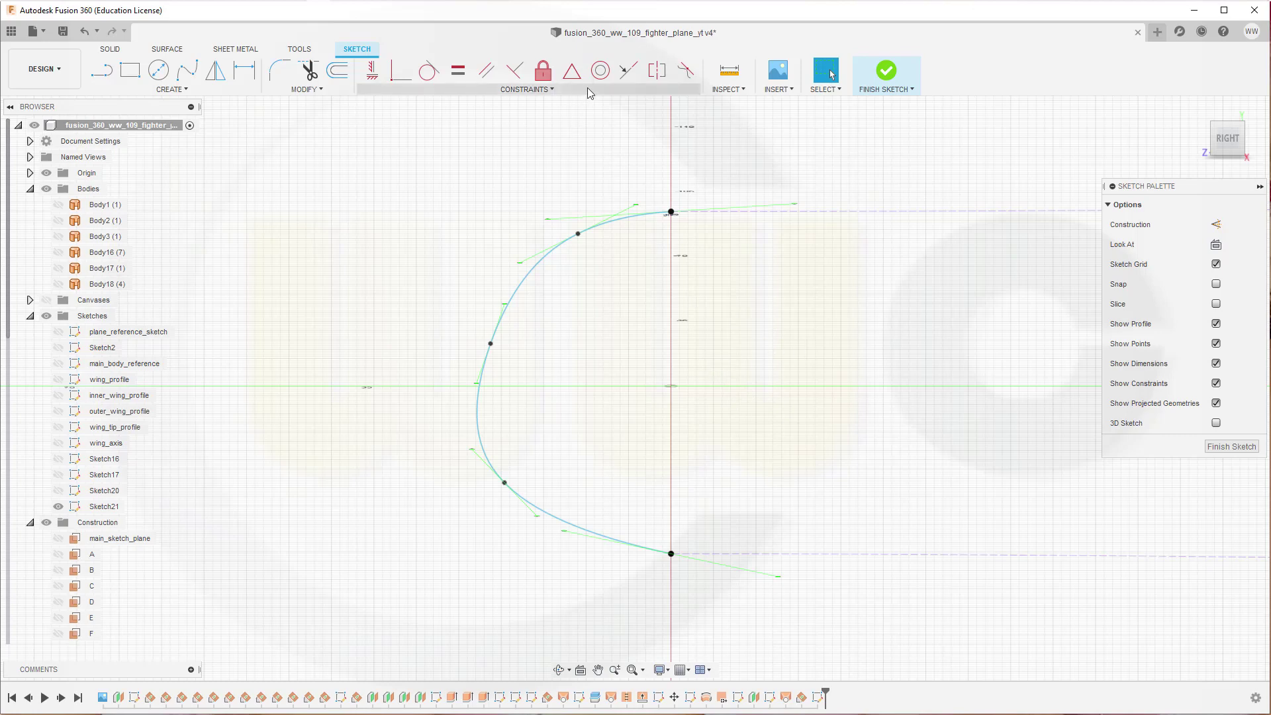
- Apply Tangent constraints between the tip spline and both construction curves at its ends
click(429, 70)
click(641, 219)
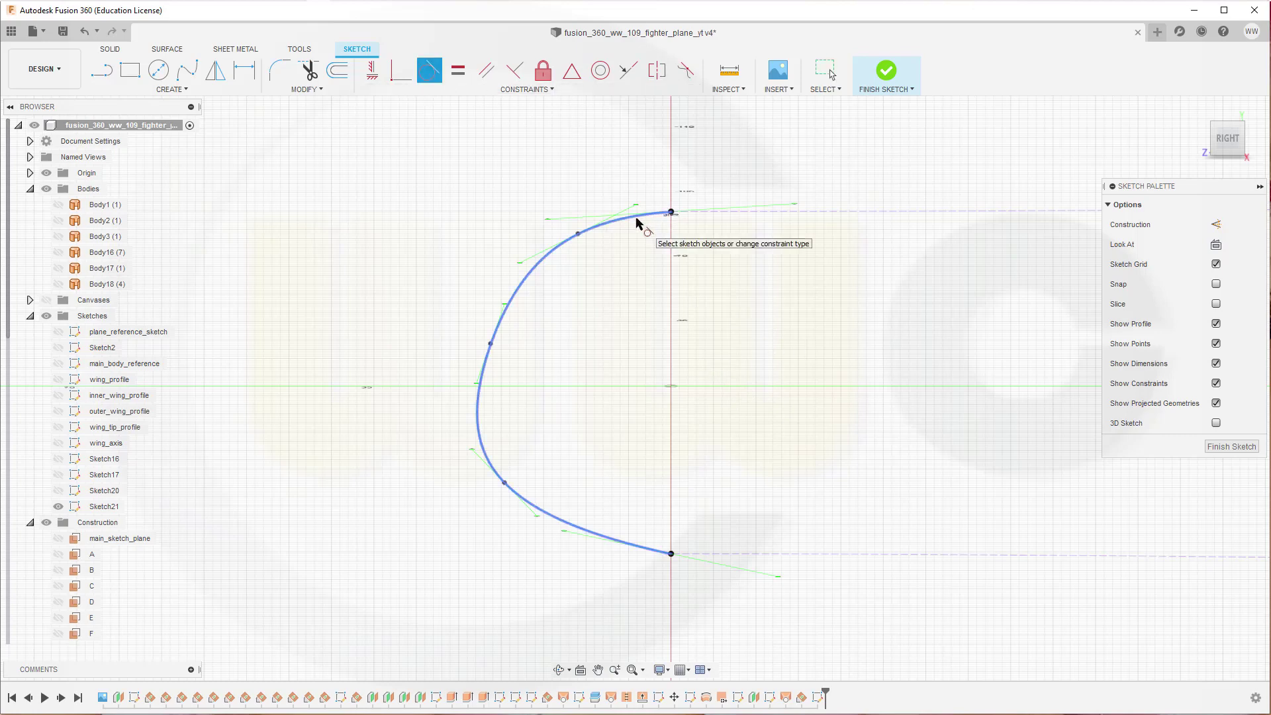
click(757, 213)
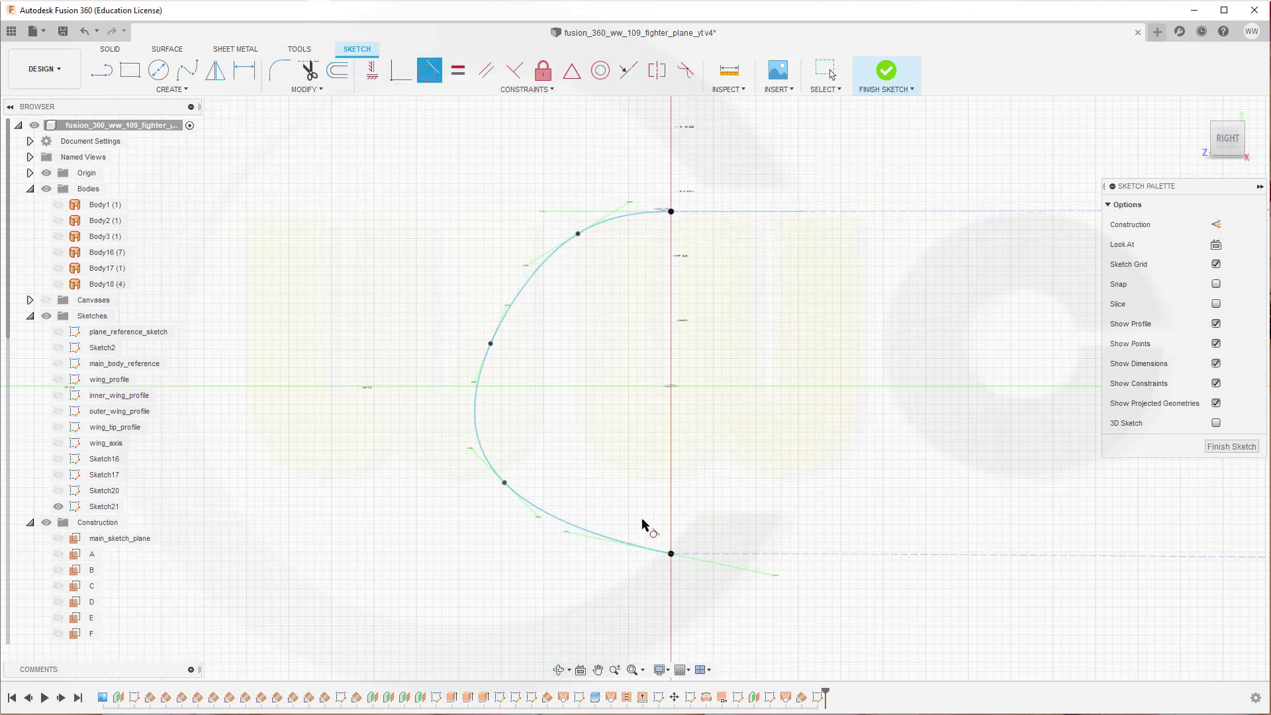
click(602, 540)
click(719, 554)
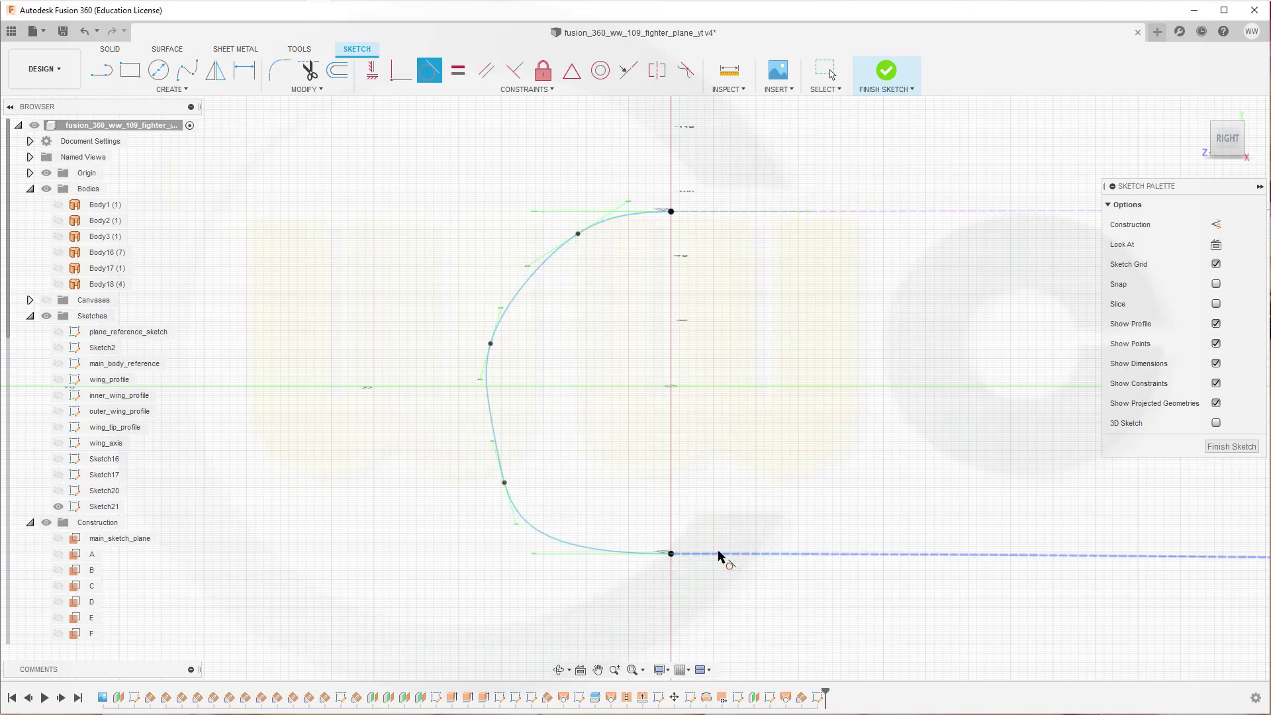
key(Escape)
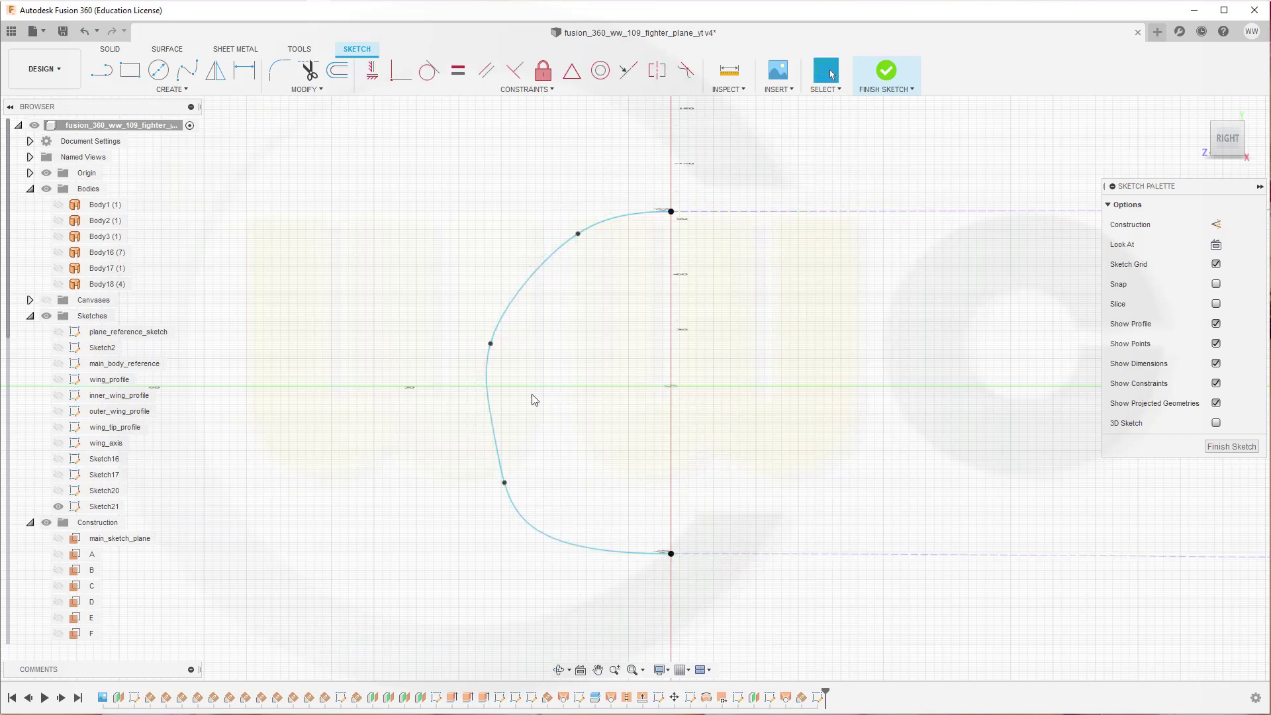
- Reposition the two outermost fit points of the tip spline to give the blade tip a smoother rounded outline
drag(489, 341, 505, 310)
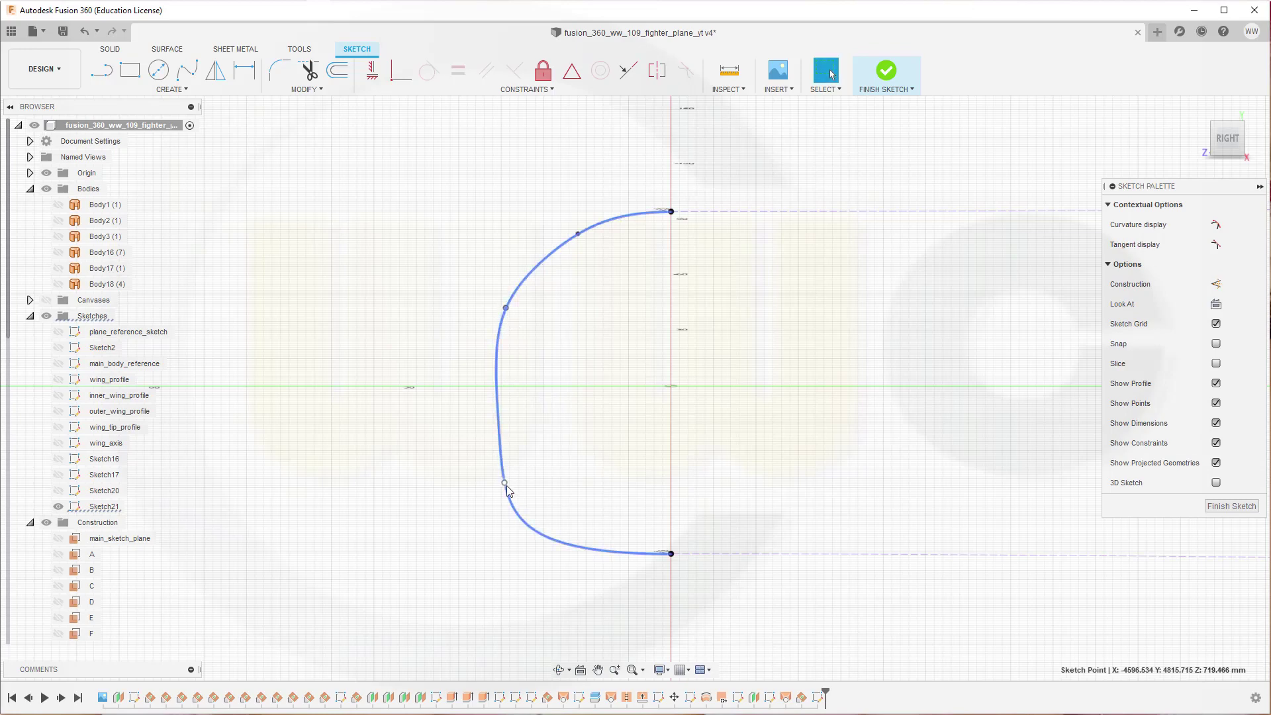
mouse_move(506, 490)
mouse_down()
mouse_move(516, 471)
mouse_move(505, 459)
mouse_move(484, 474)
mouse_move(493, 490)
mouse_up()
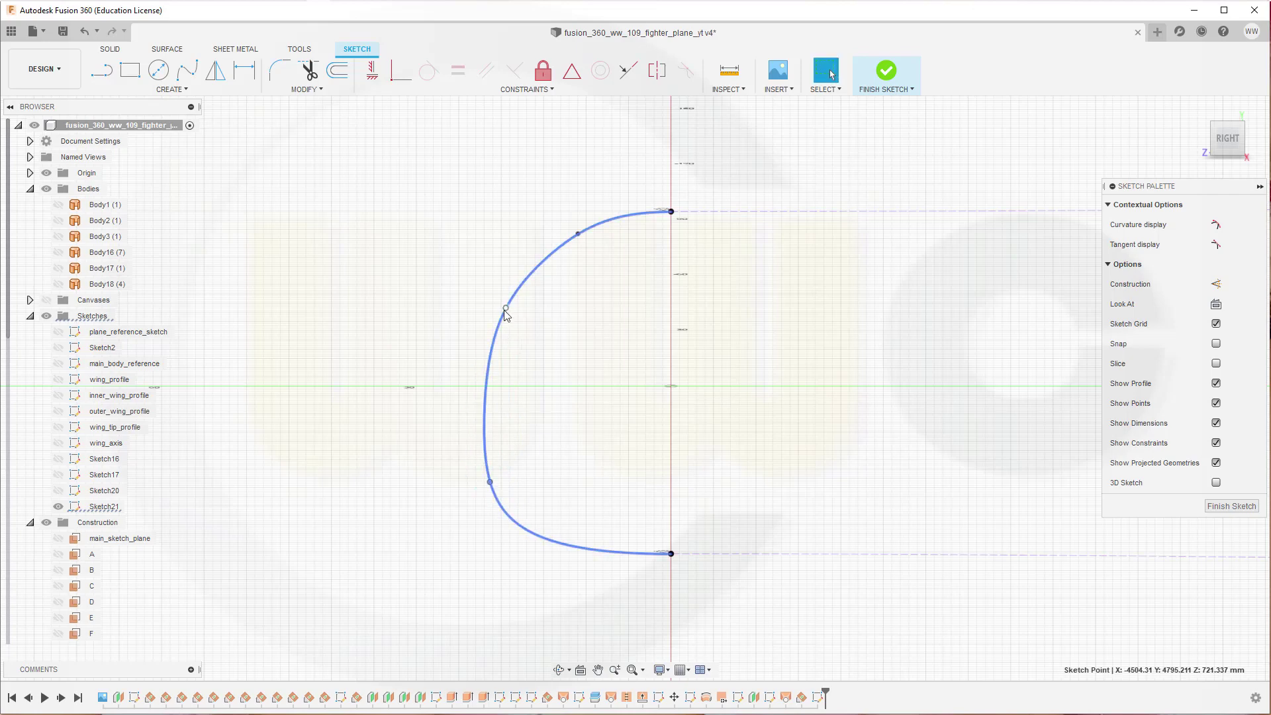
drag(505, 311, 502, 300)
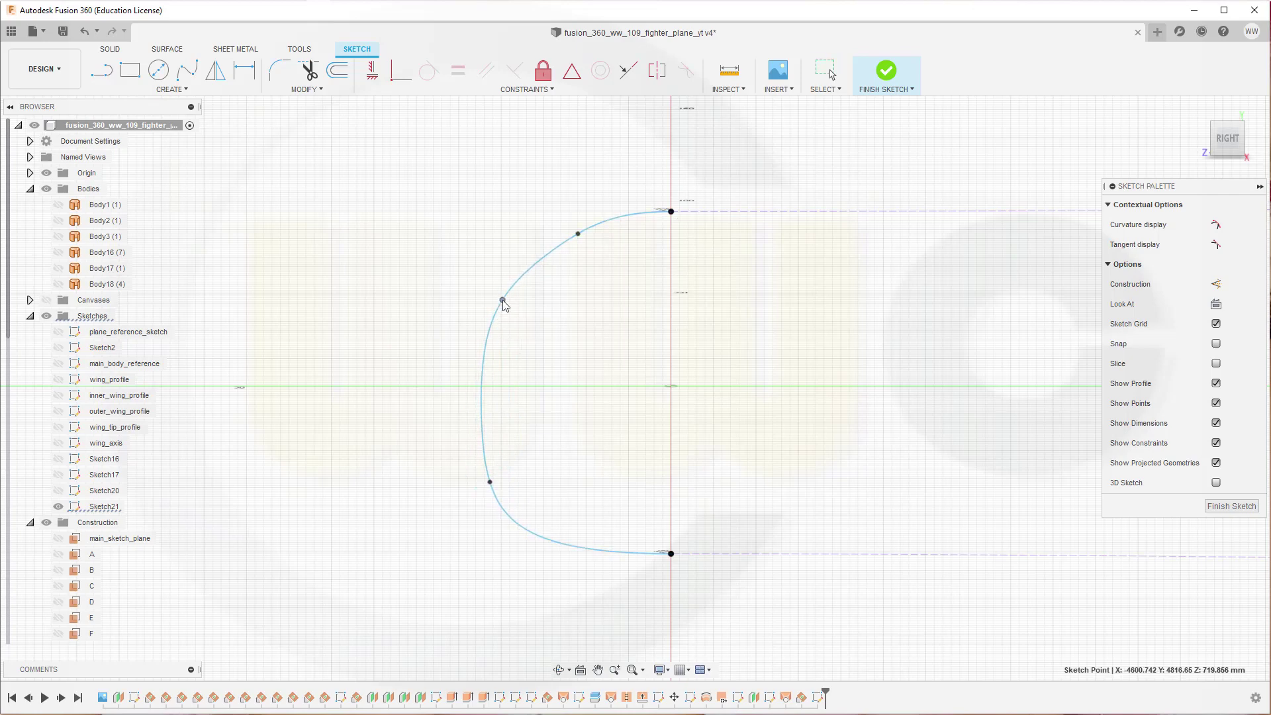
- Fine-tune the first and last intermediate fit points of the blade-tip spline for a rounder outline, and finish the sketch
drag(580, 237, 568, 243)
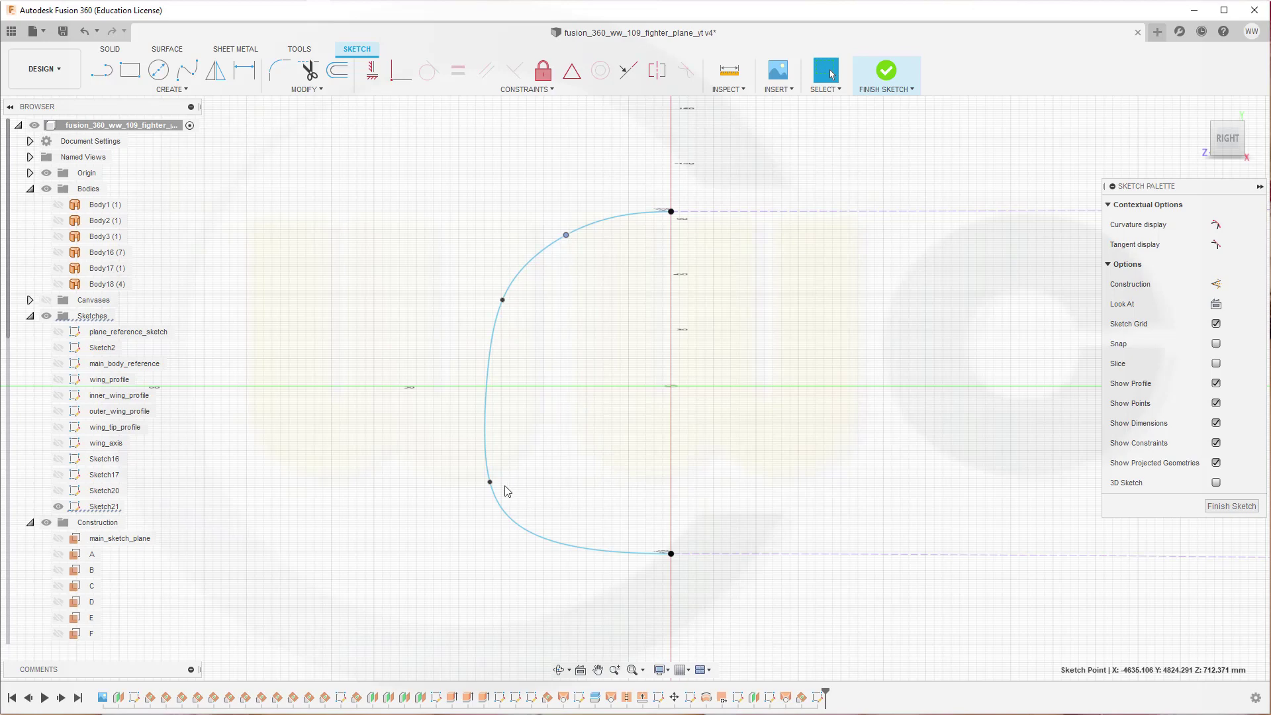
mouse_move(489, 483)
mouse_down()
mouse_move(525, 496)
mouse_move(507, 488)
mouse_move(515, 454)
mouse_move(494, 456)
mouse_move(494, 492)
mouse_up()
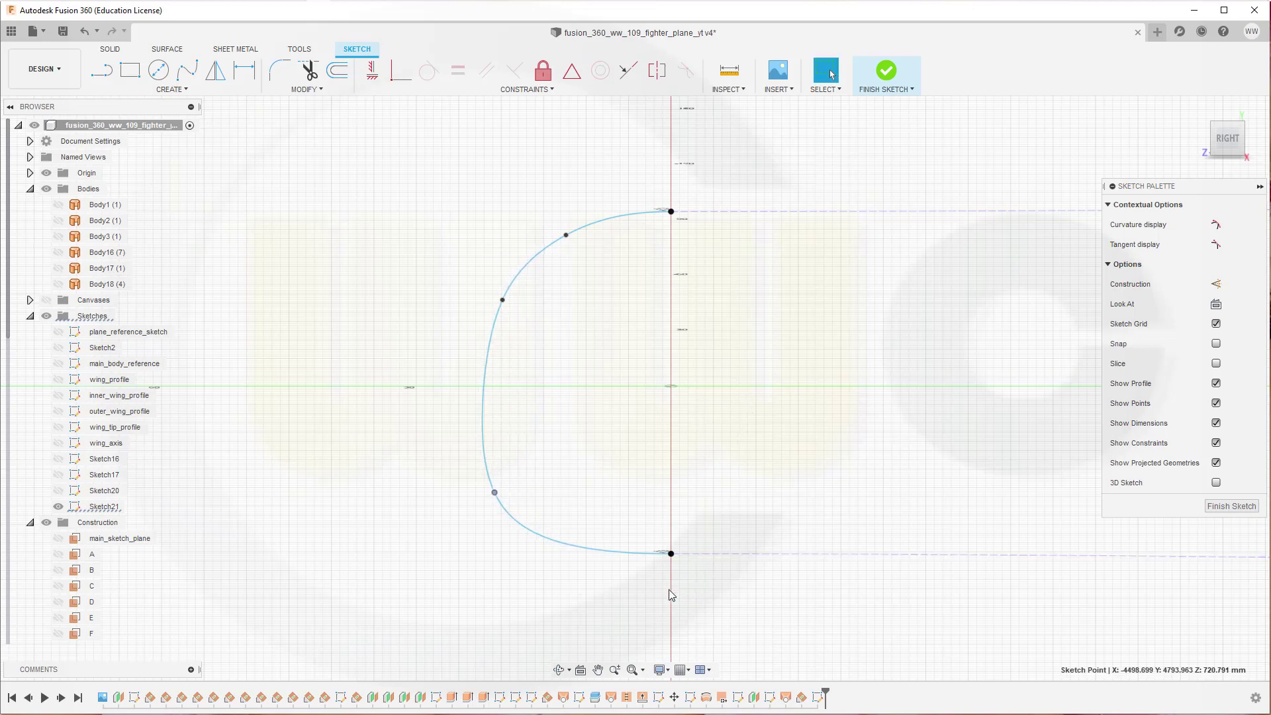
click(1226, 507)
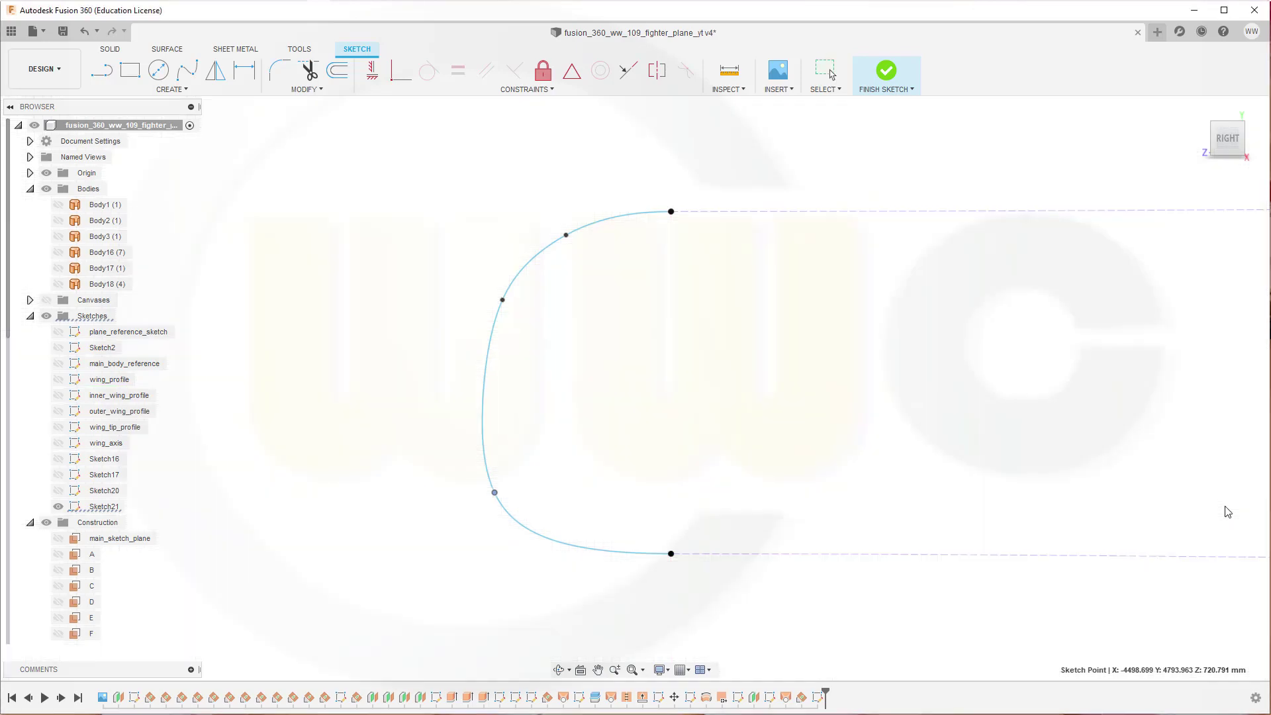
- Show Body18 again together with the blade-tip spline at its open end
scroll(808, 426, down, 3)
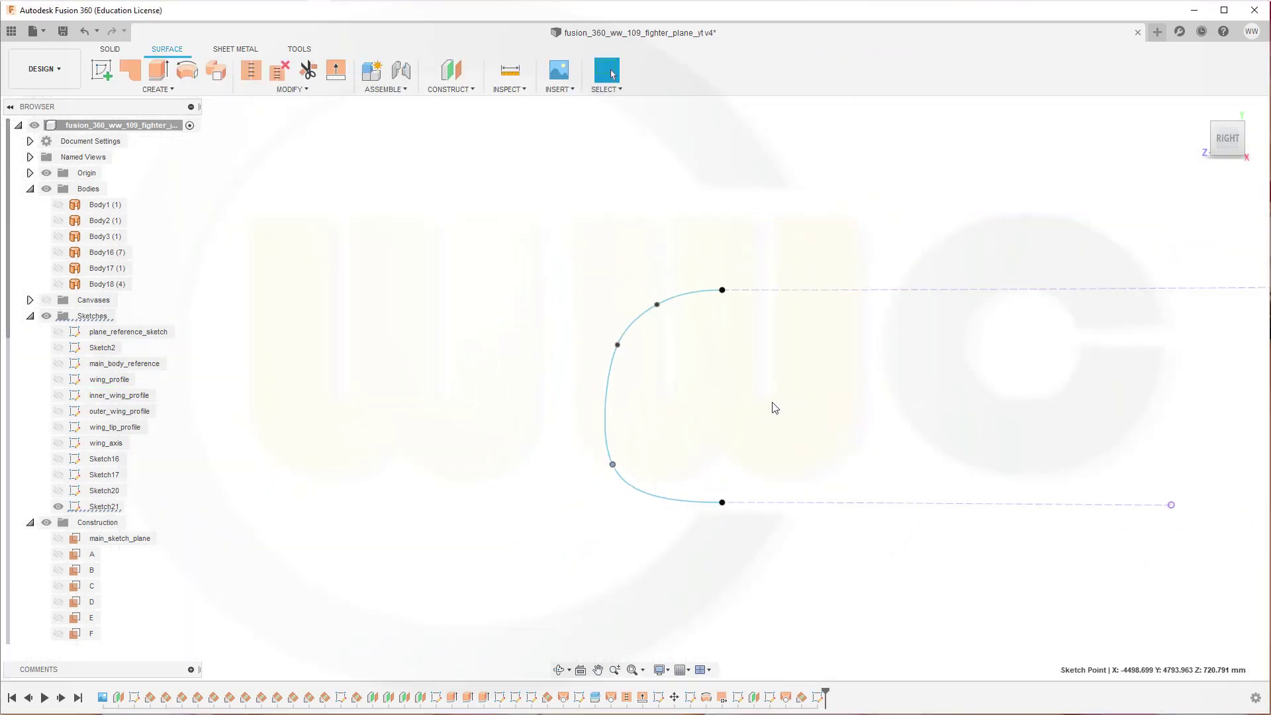
click(58, 284)
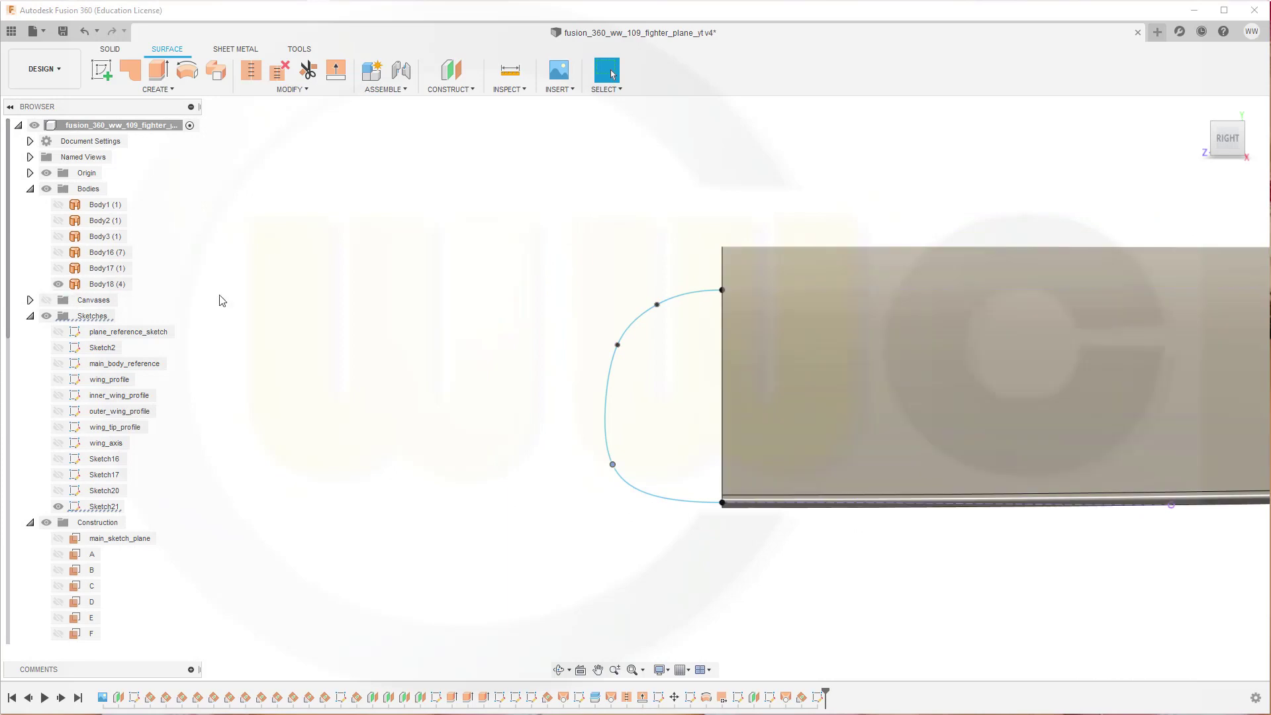
shift+middle_drag(621, 332, 588, 360)
shift+middle_drag(569, 445, 545, 450)
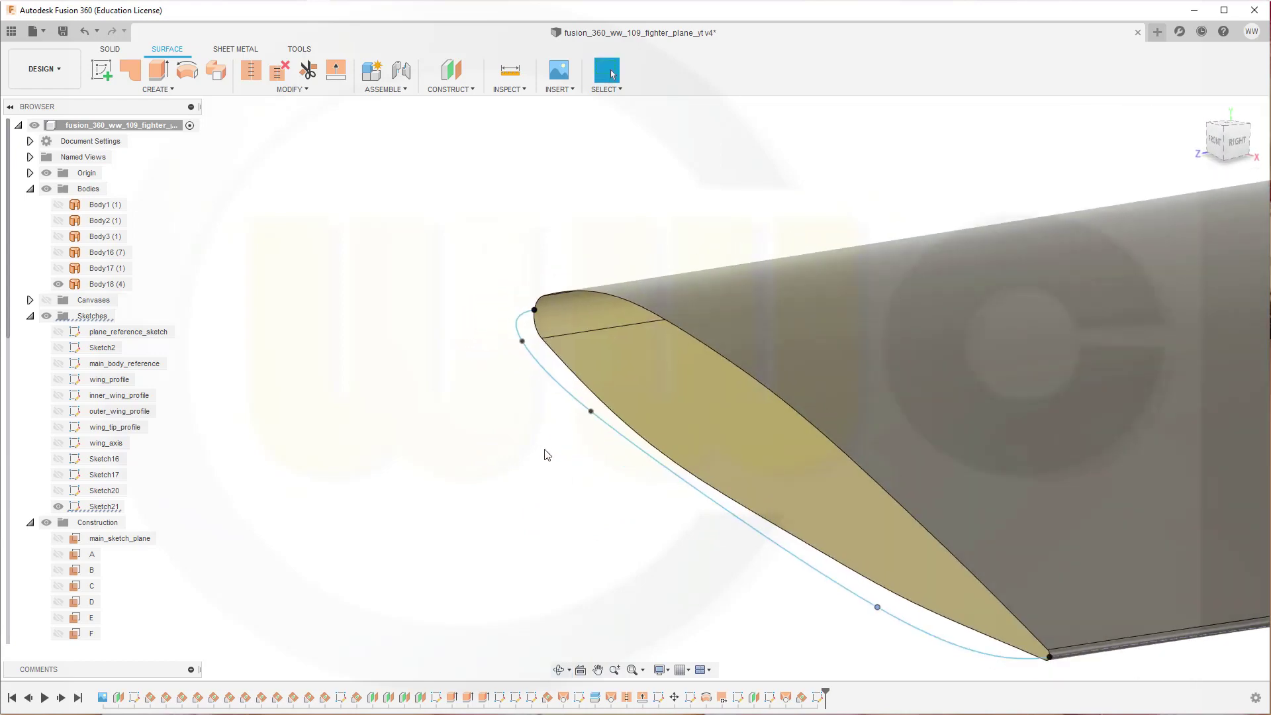
click(166, 89)
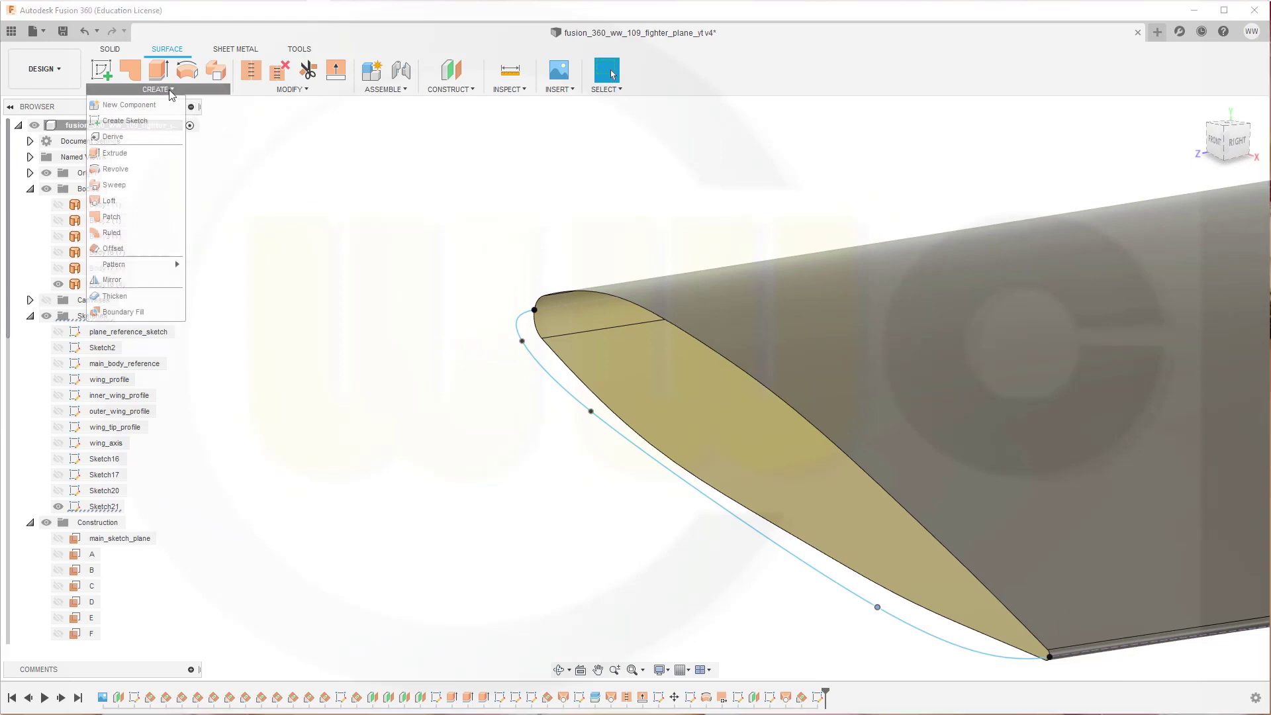
click(138, 217)
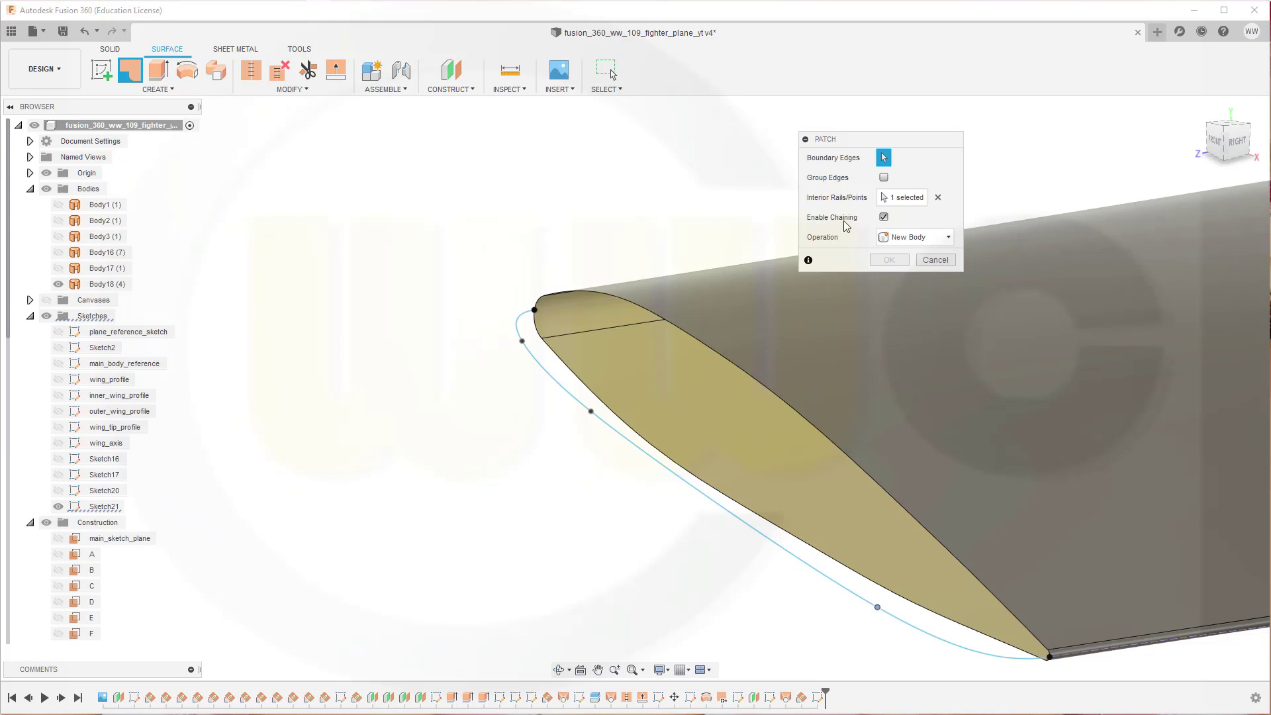
click(623, 311)
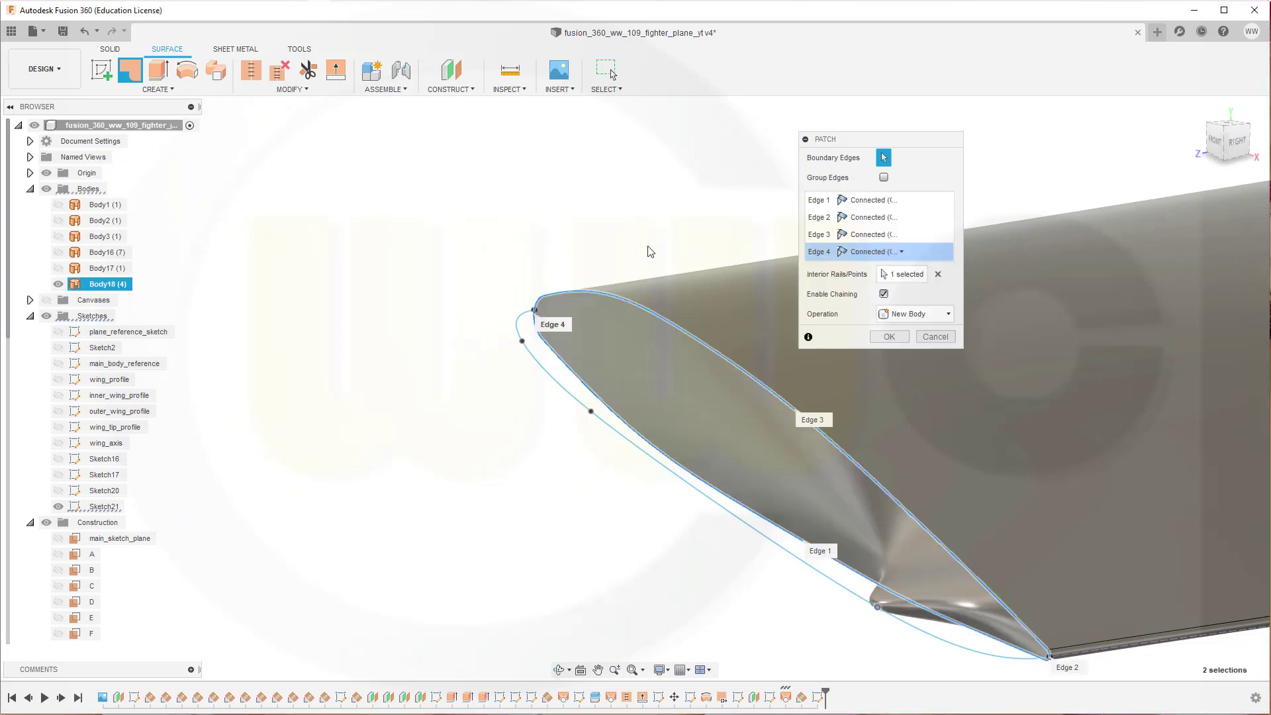
click(937, 273)
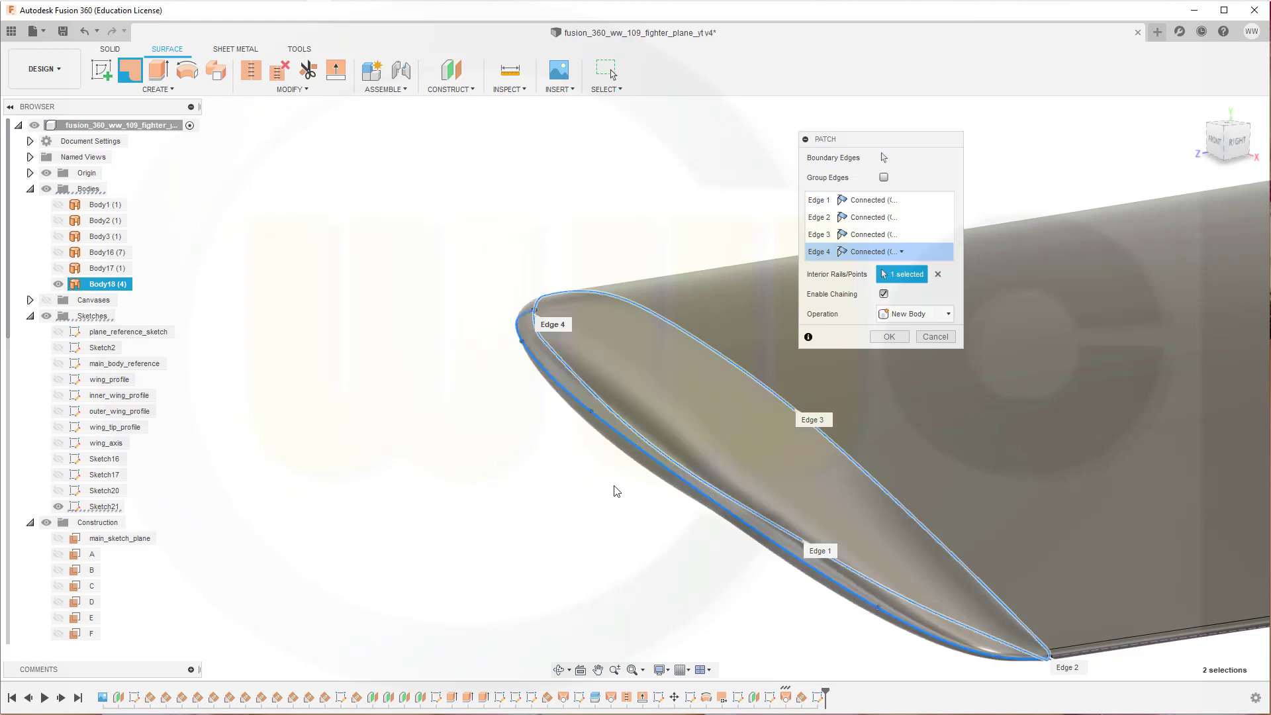
shift+middle_drag(616, 490, 493, 451)
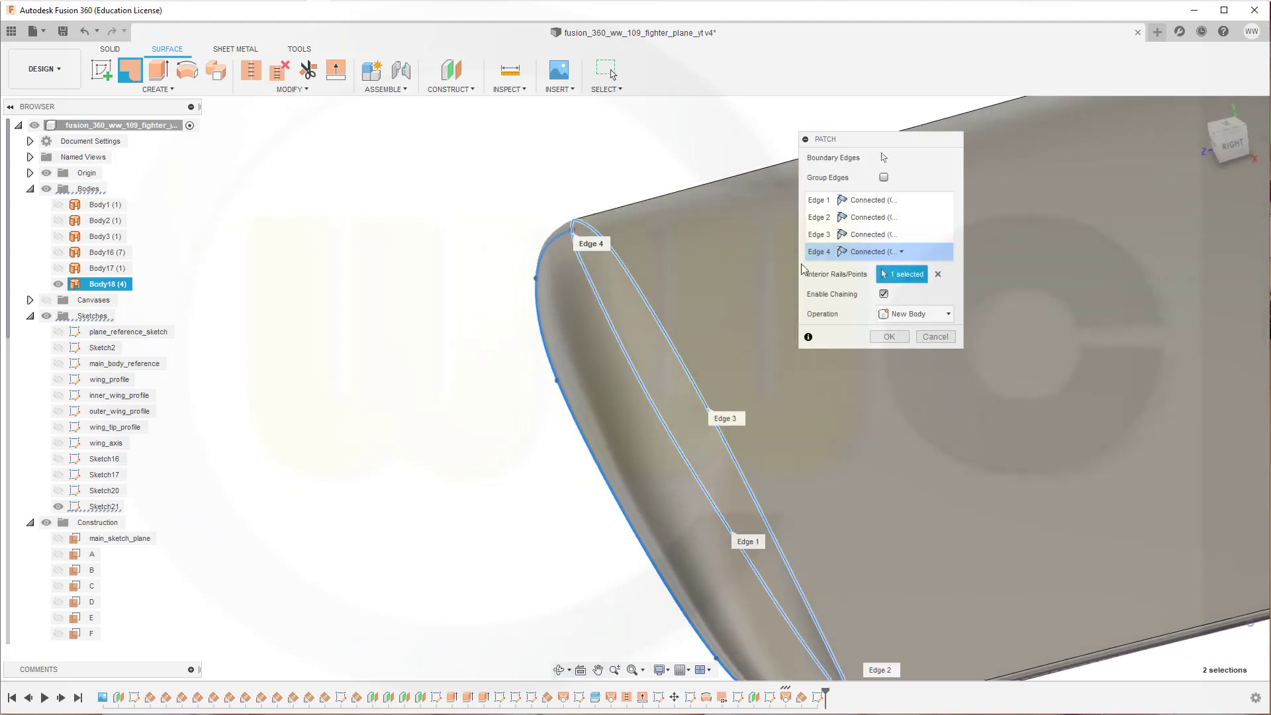
click(902, 200)
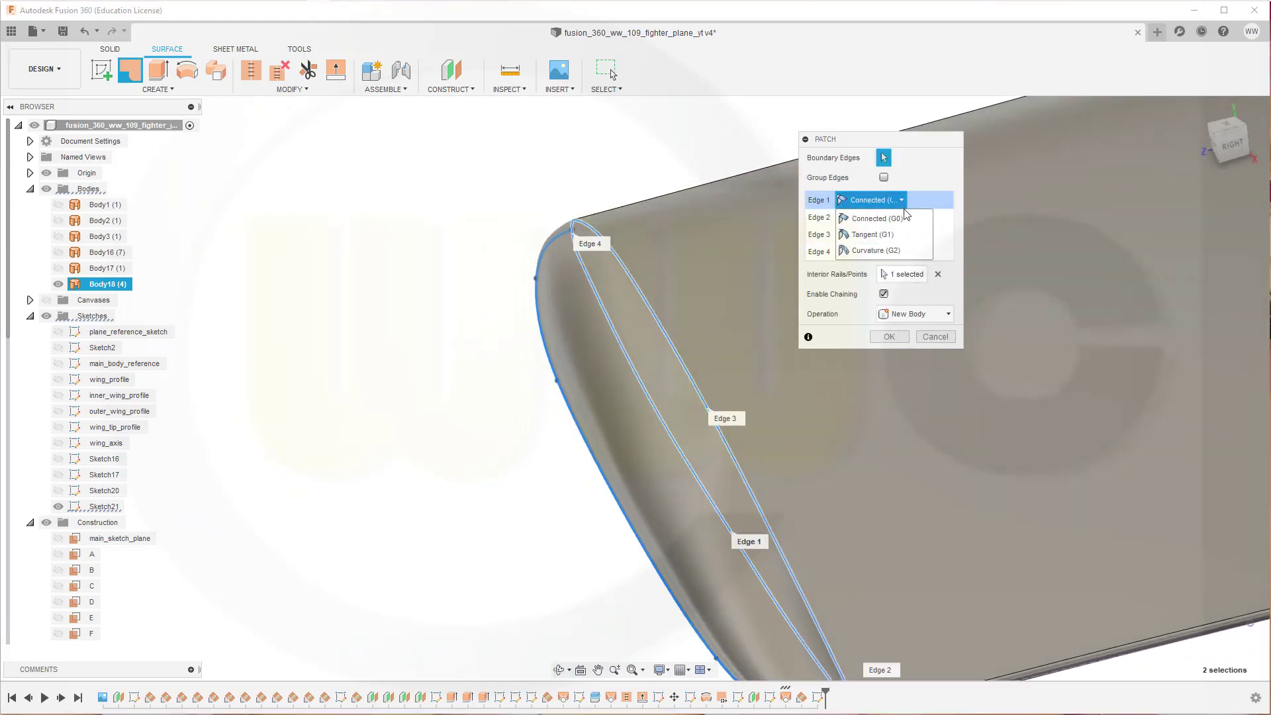
click(863, 234)
click(902, 219)
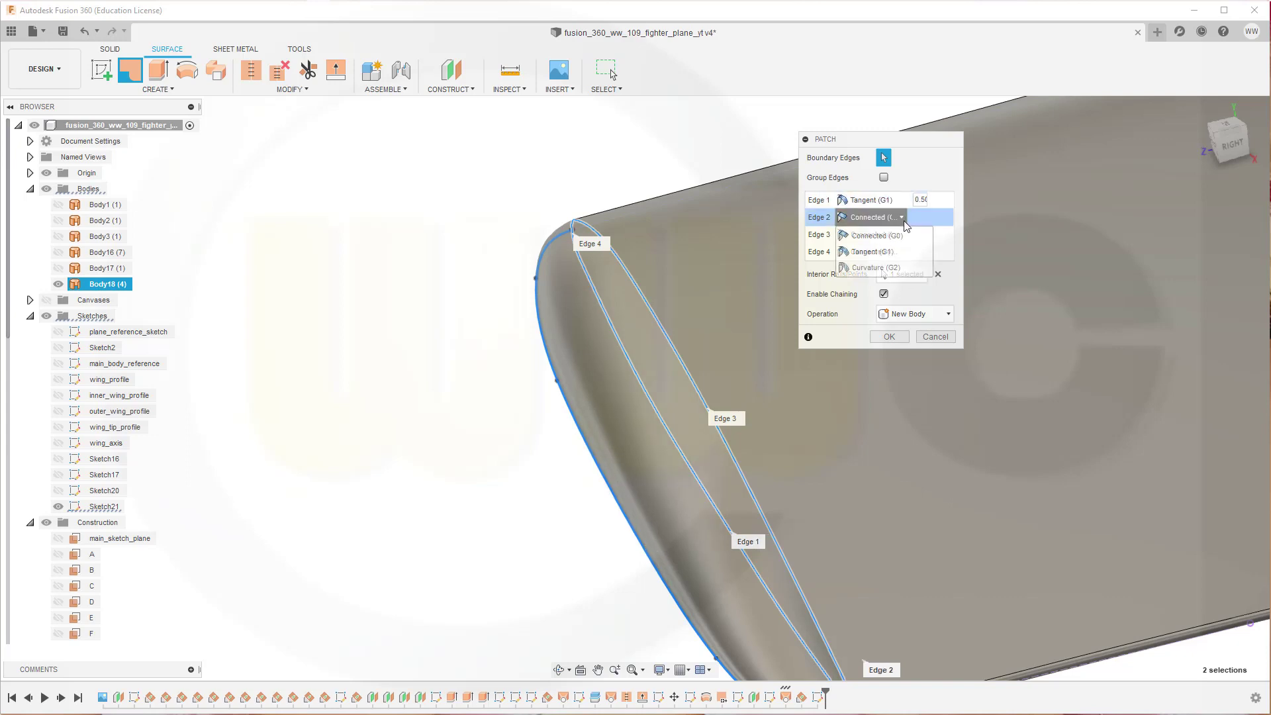
click(867, 251)
click(900, 235)
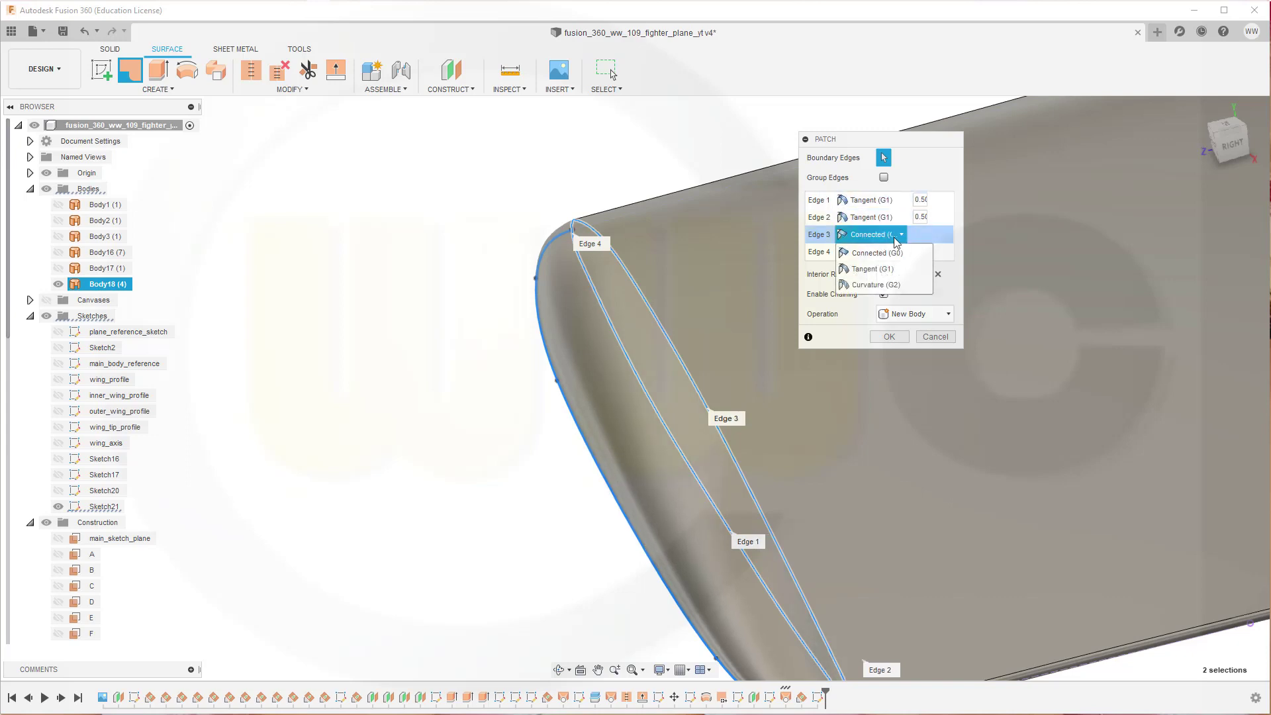
click(893, 272)
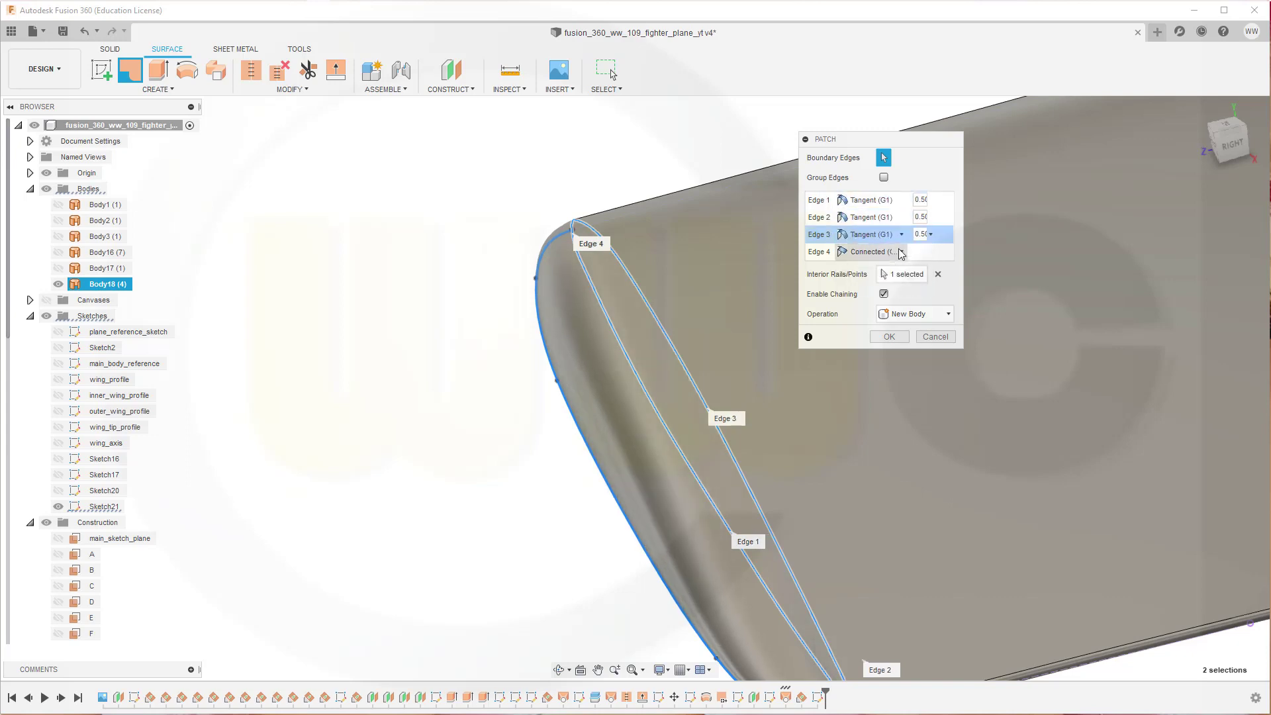
click(901, 252)
click(885, 286)
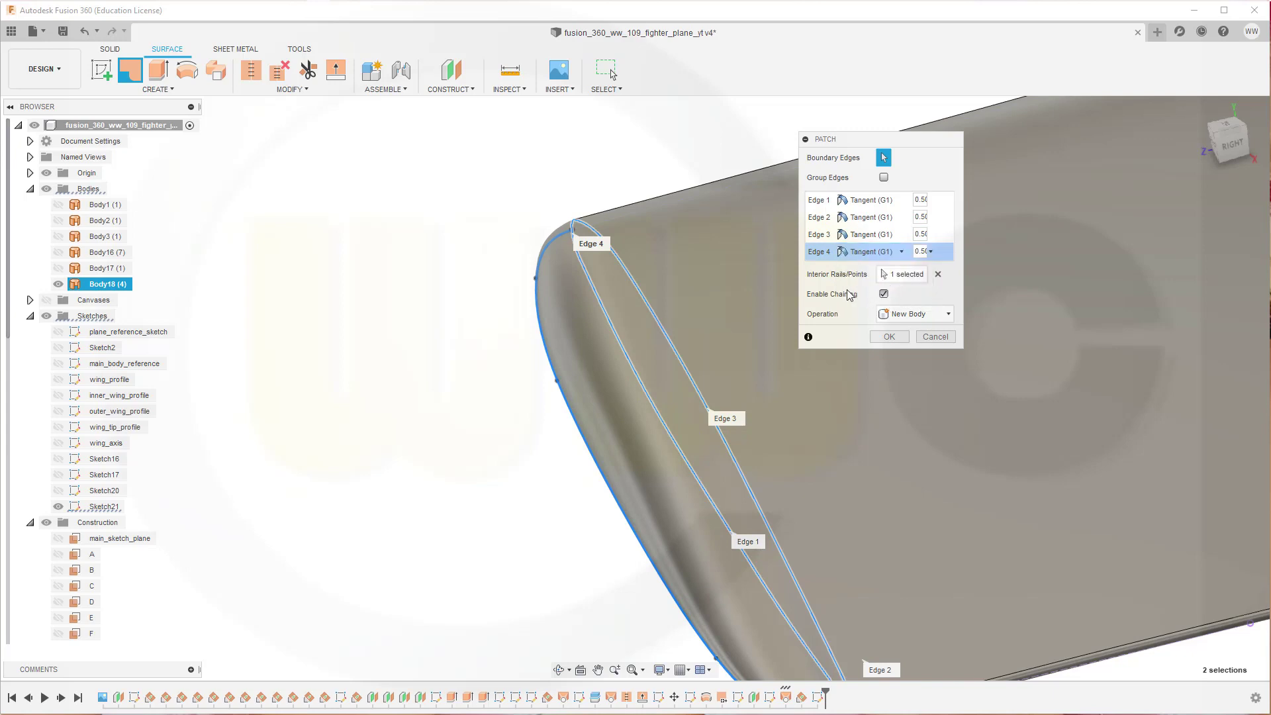
shift+middle_drag(622, 334, 493, 341)
click(935, 338)
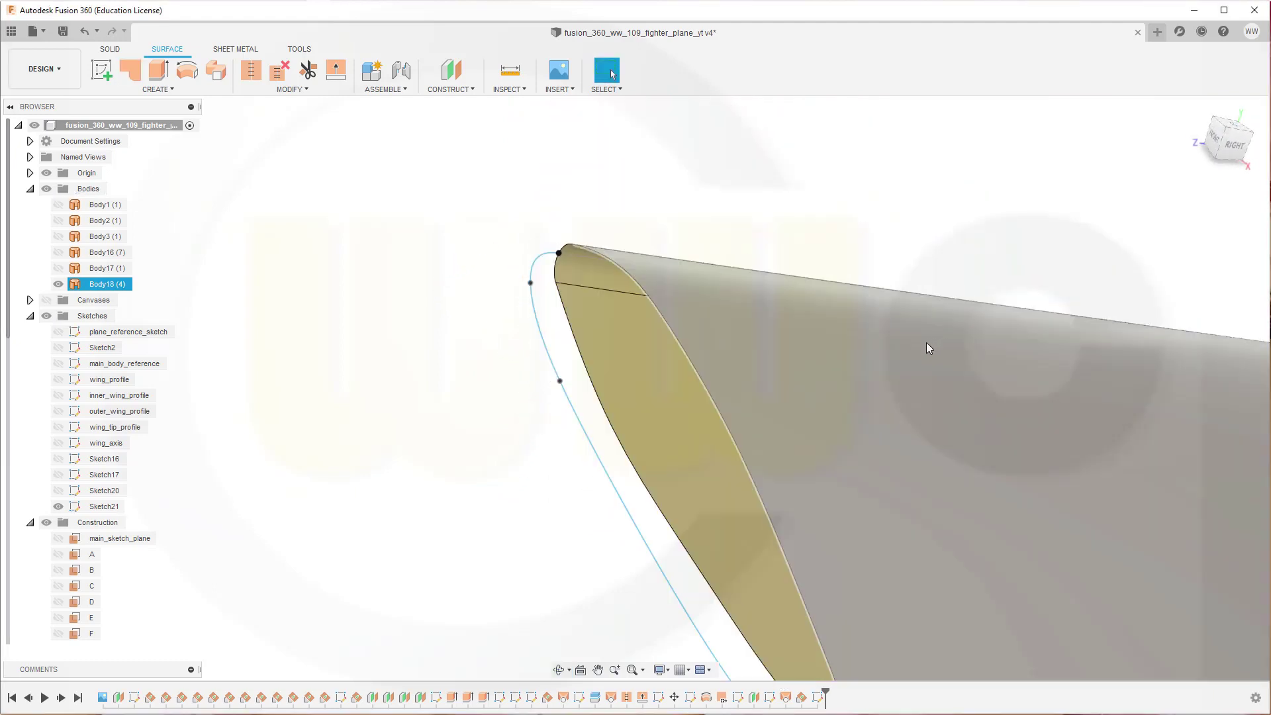
- Set up a surface loft with chain selection off, using the short end edges on the blade's thin and rounded sides as profiles
shift+middle_drag(906, 400, 934, 396)
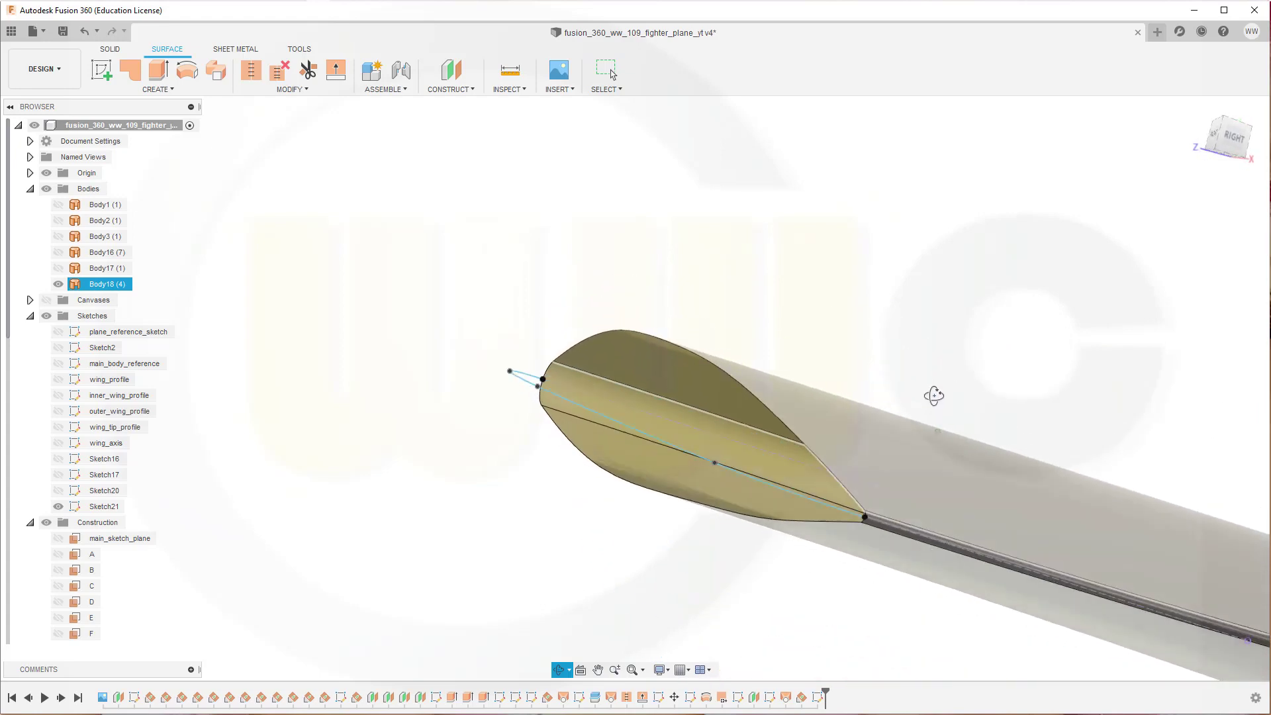
click(547, 308)
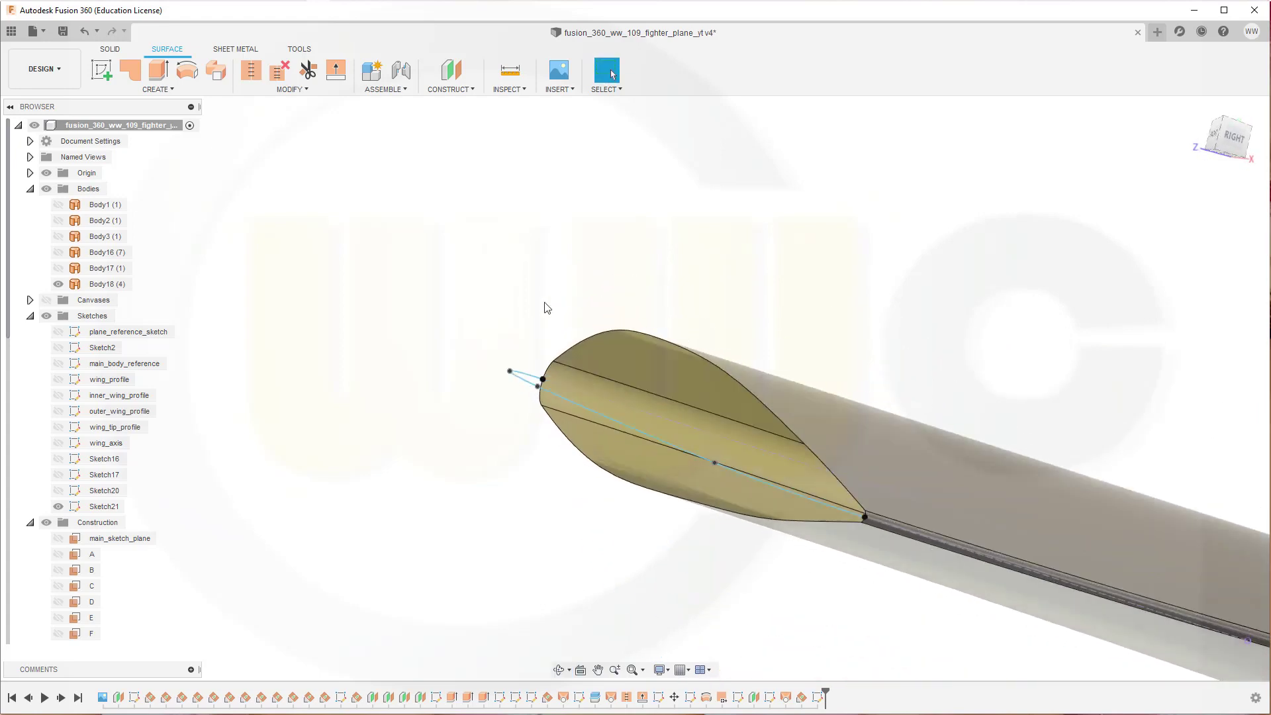
click(172, 90)
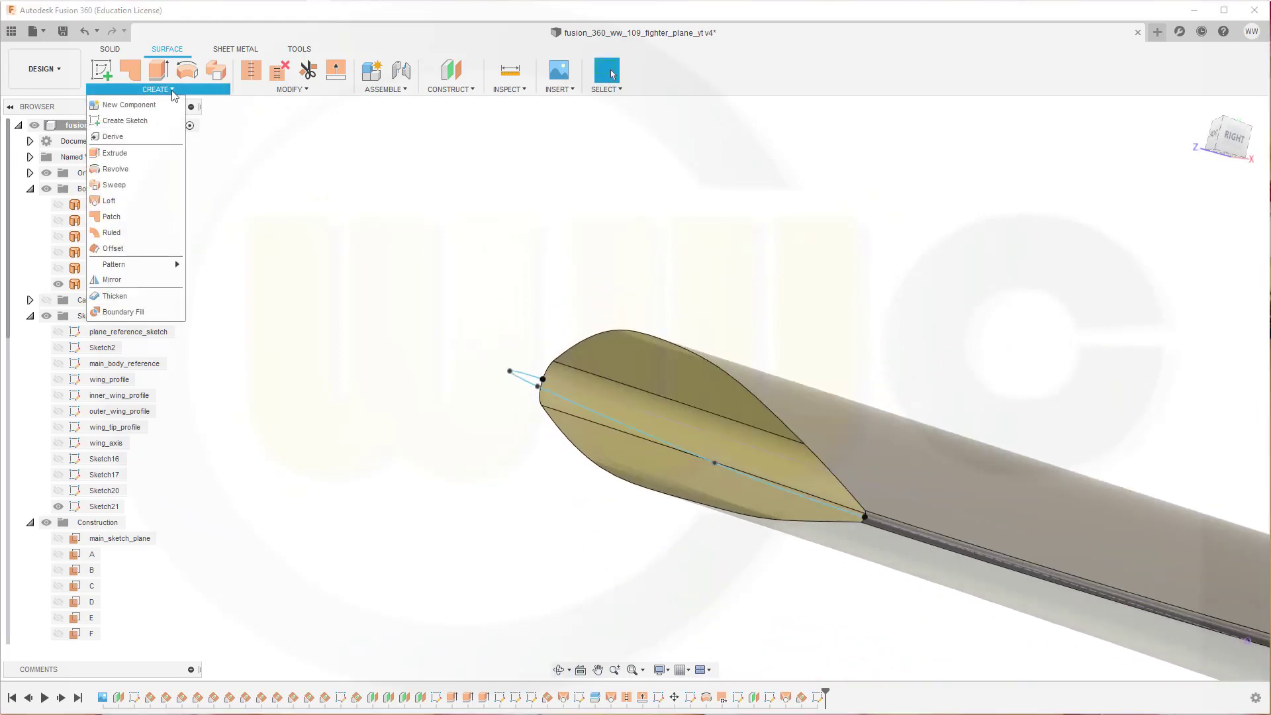
click(122, 199)
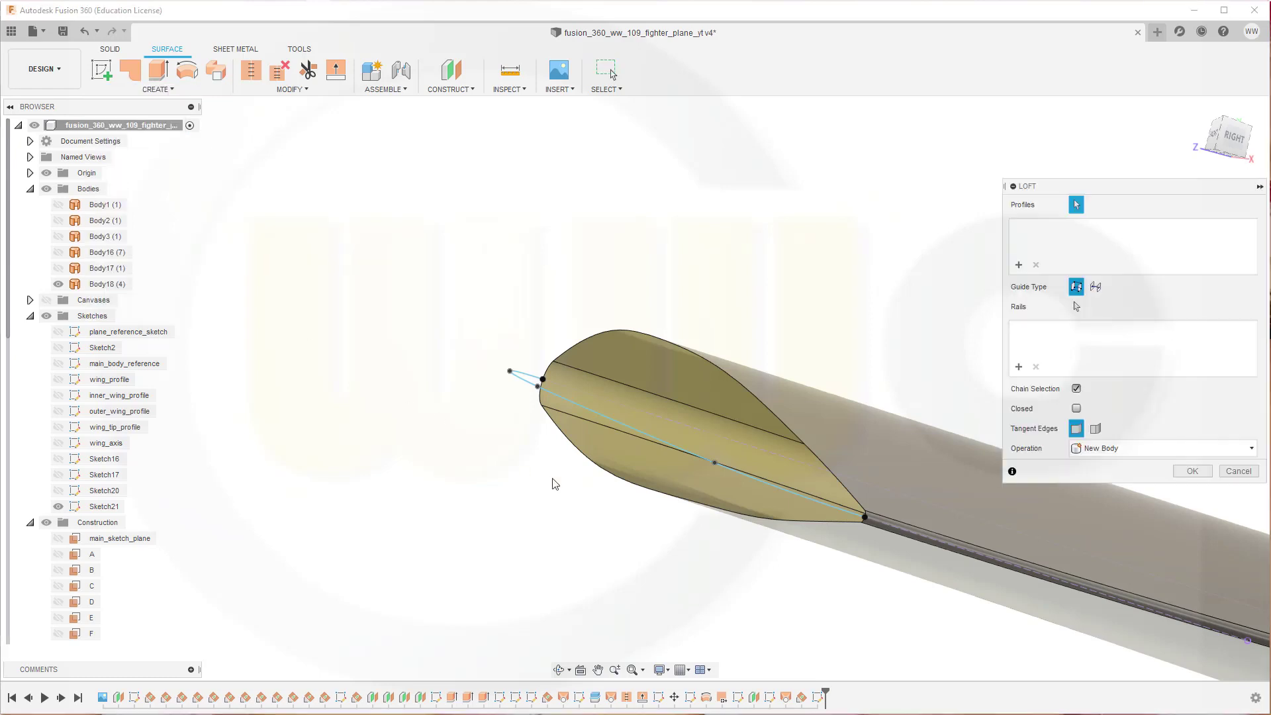
click(1076, 389)
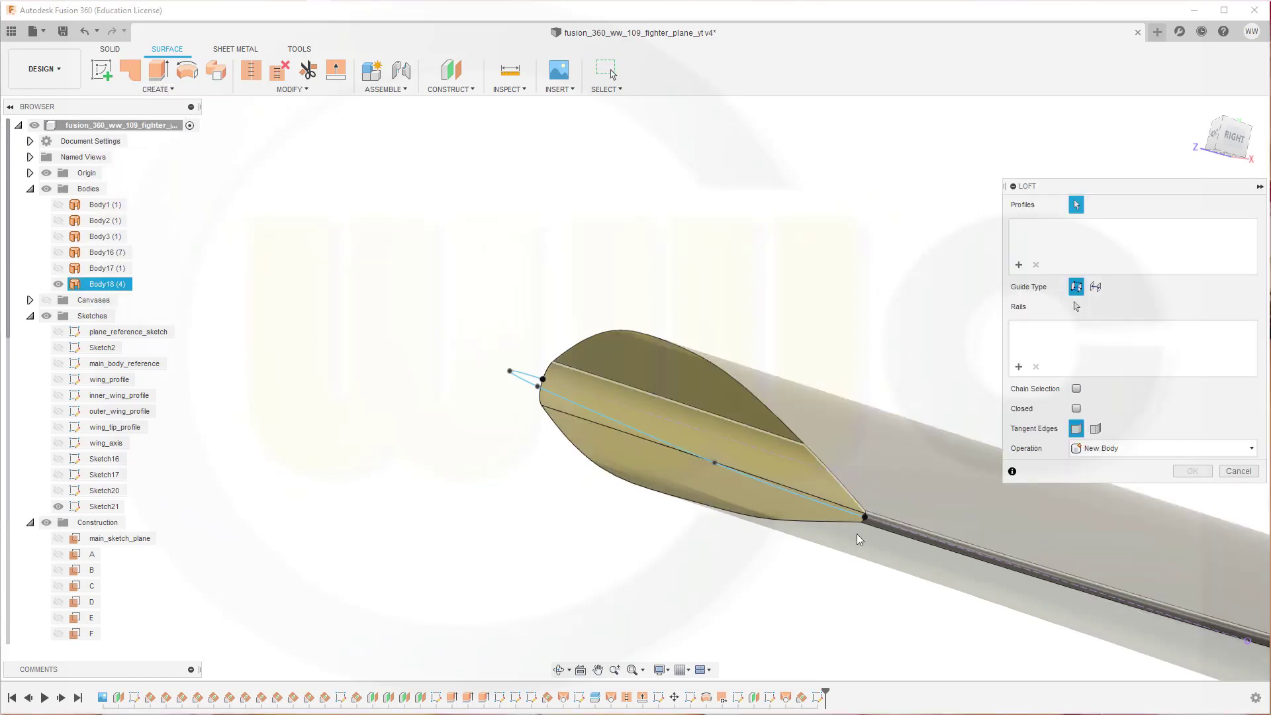
scroll(900, 490, up, 5)
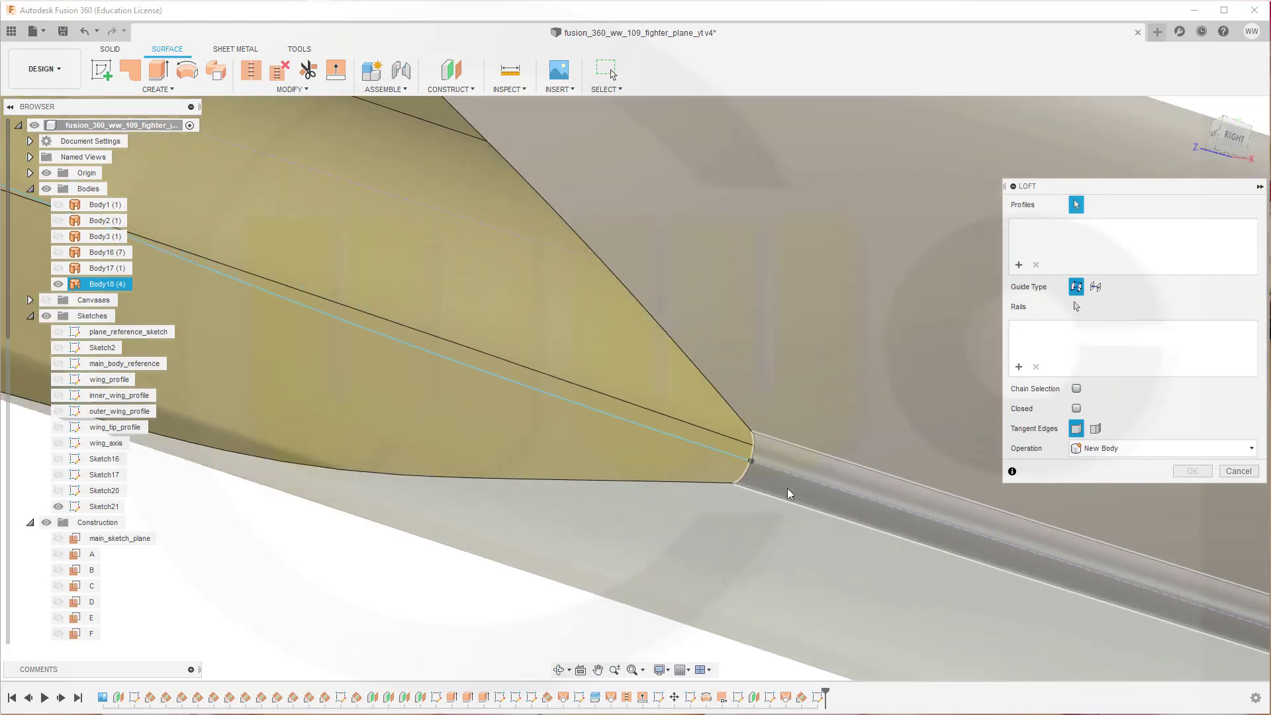
click(741, 471)
scroll(602, 520, down, 5)
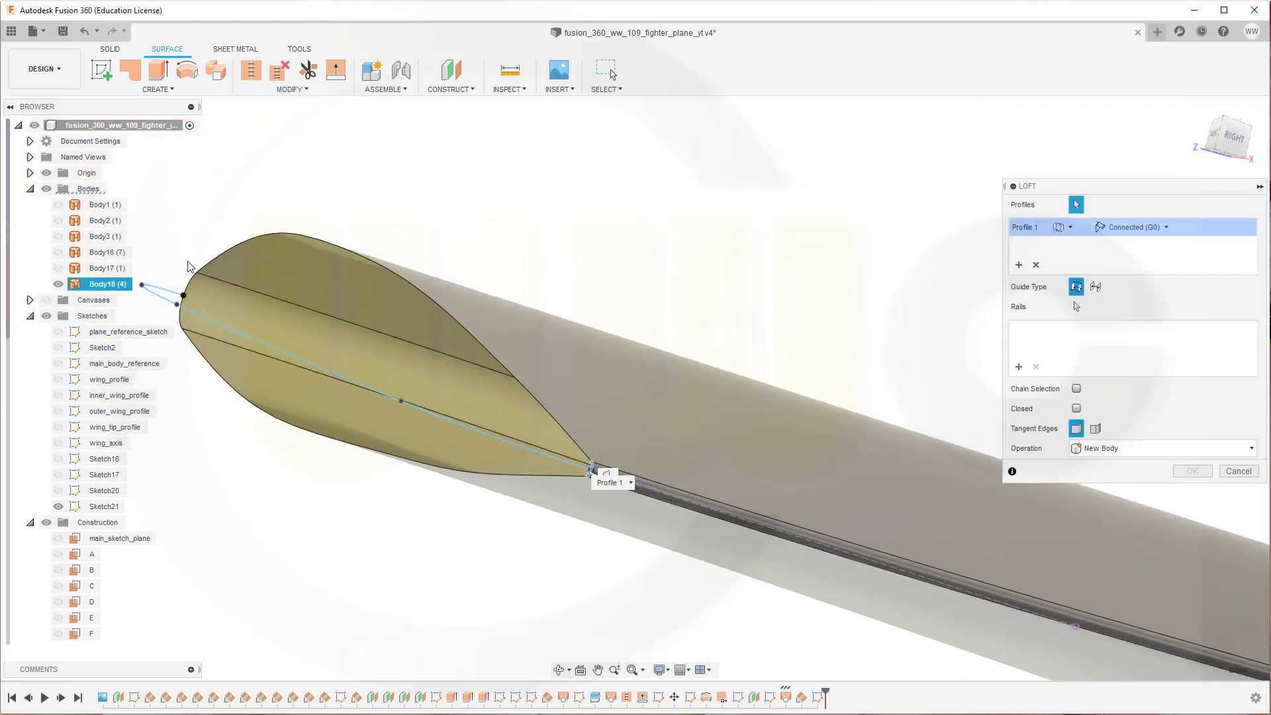
scroll(197, 290, up, 2)
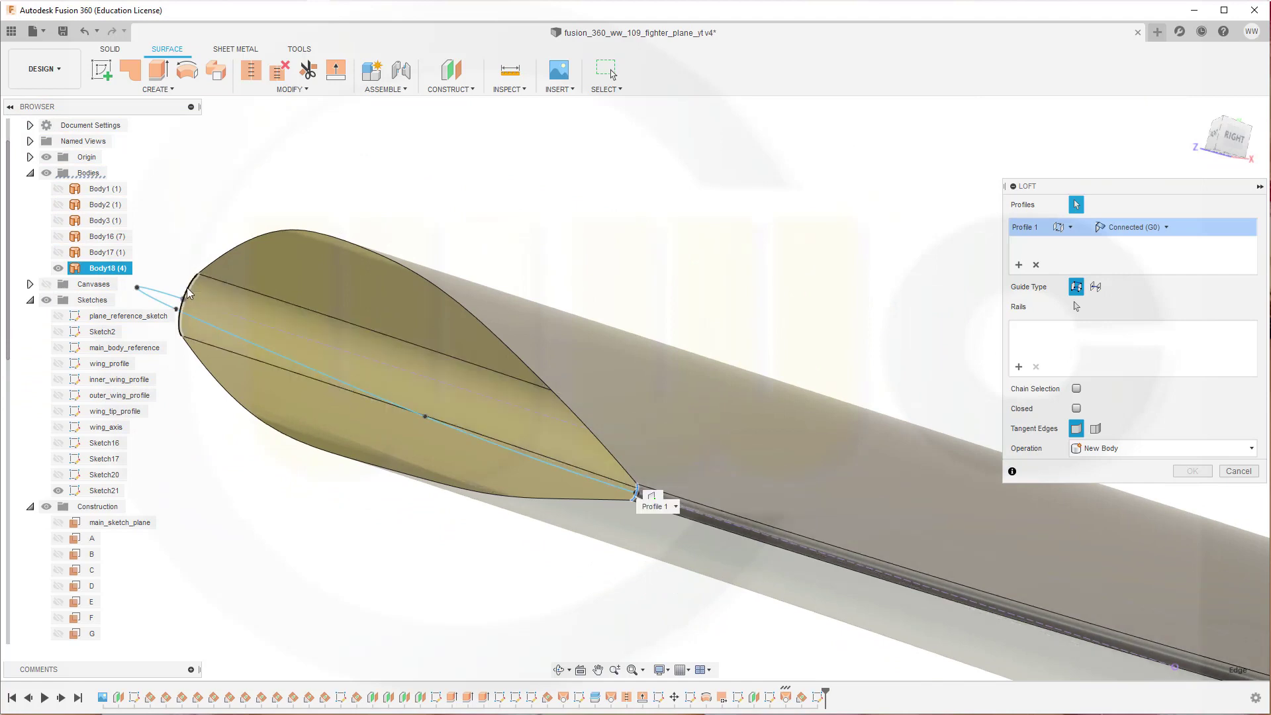
click(188, 292)
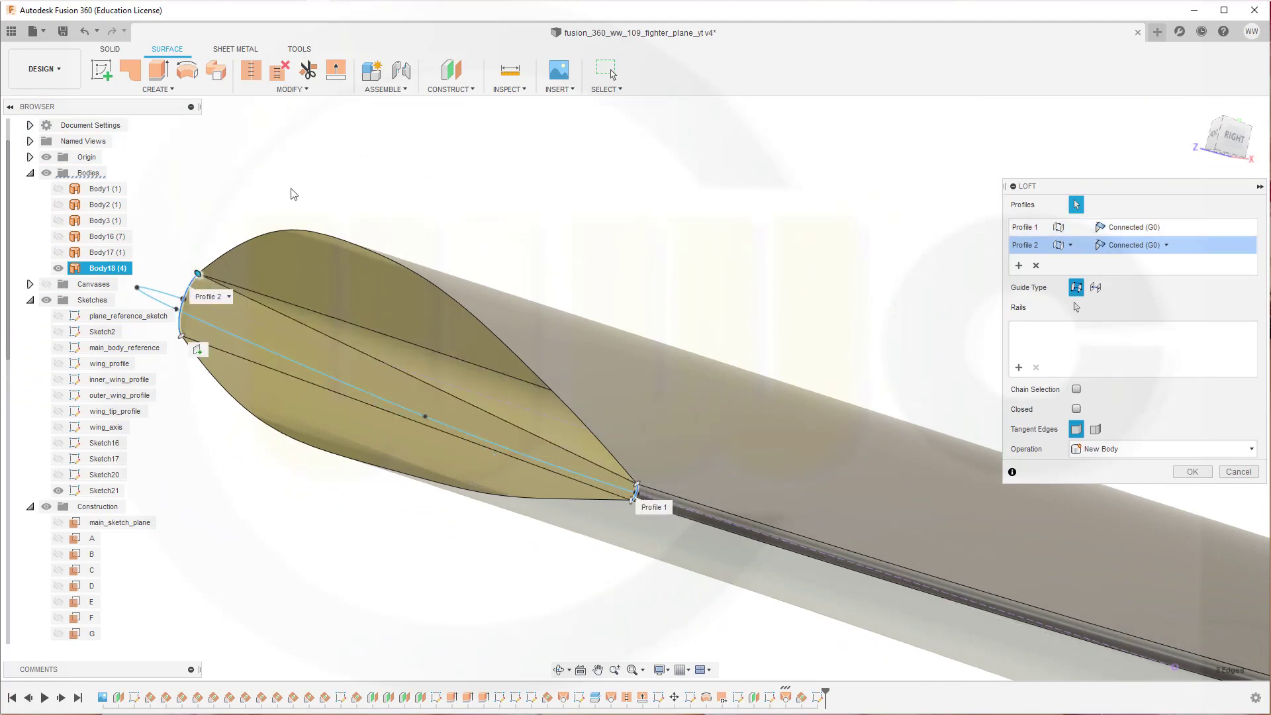
- Add the blade-tip spline as the rail guiding the loft between the two end edges
scroll(412, 479, up, 1)
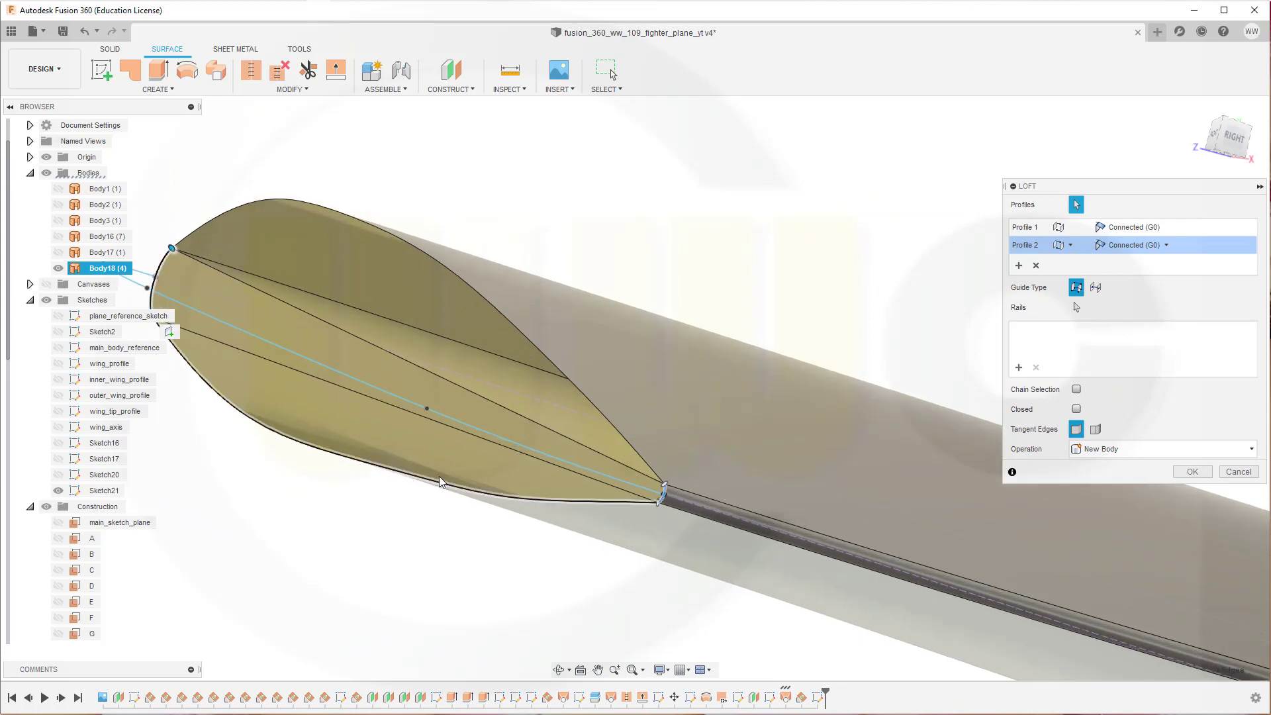
scroll(662, 479, up, 3)
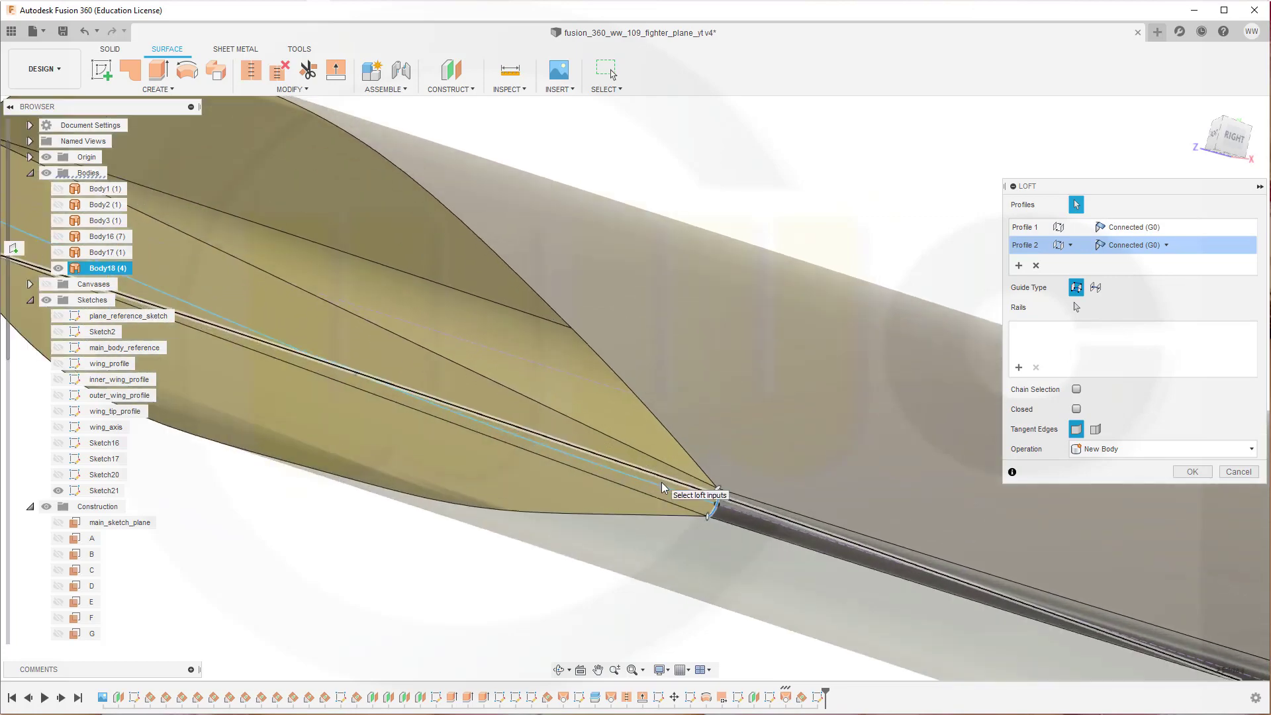
scroll(661, 481, down, 1)
scroll(676, 517, down, 3)
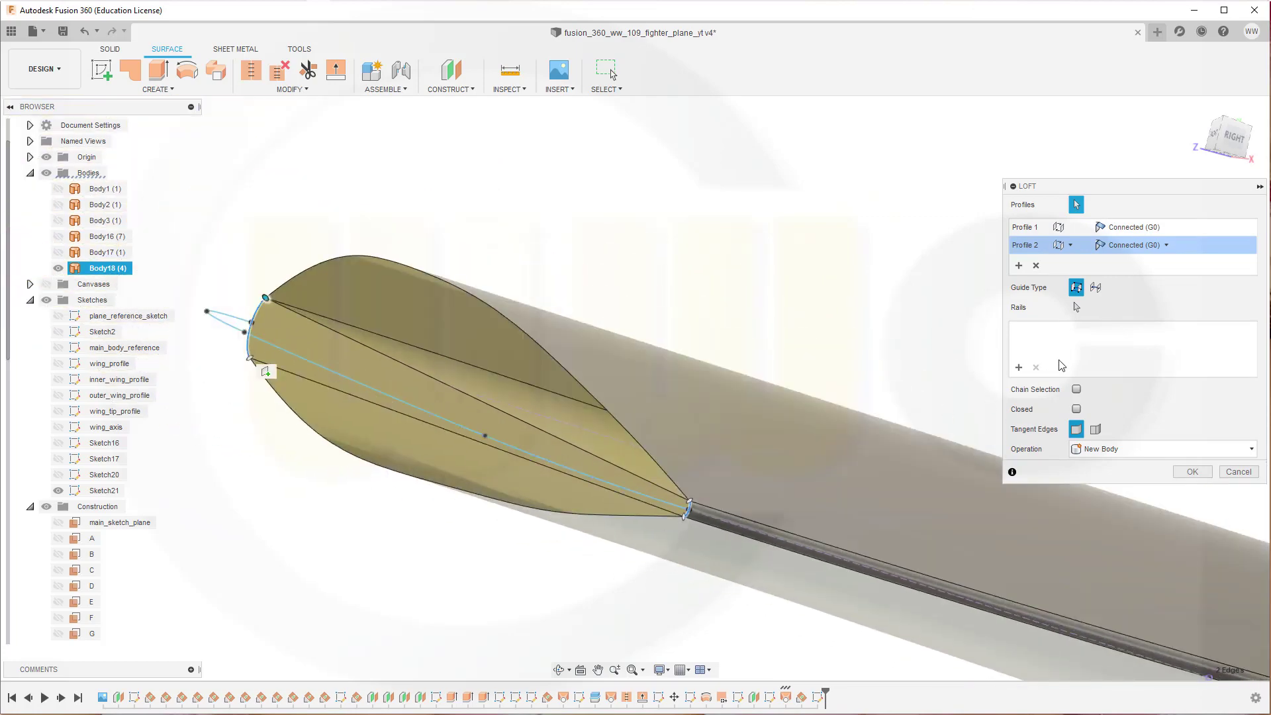
click(1019, 368)
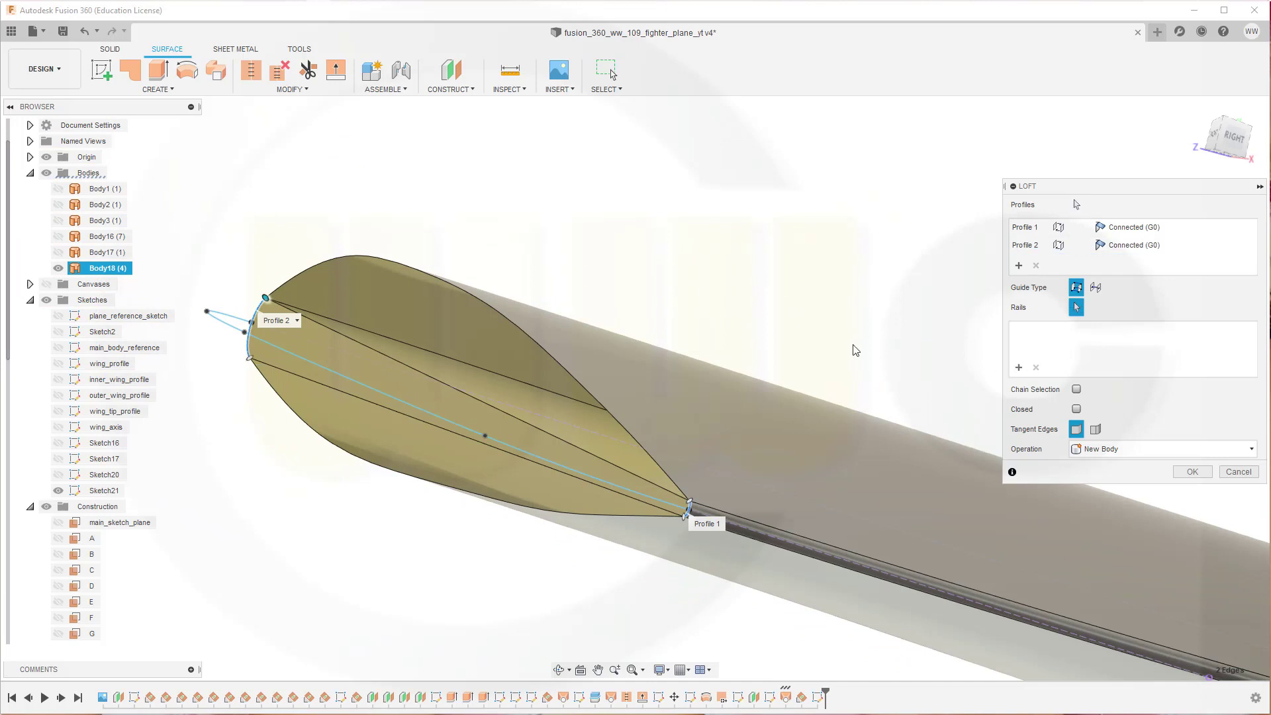
click(315, 366)
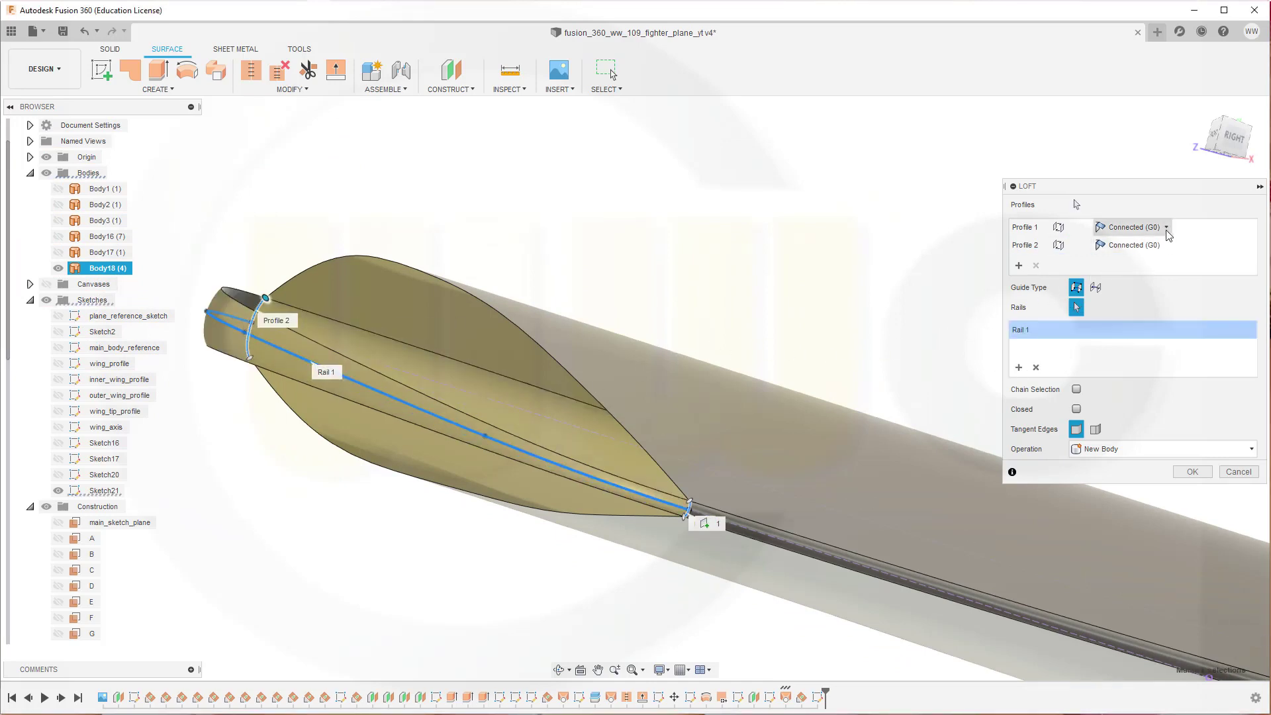
- Set both loft profiles to Tangent (G1) and create the loft as a new body
click(1133, 227)
click(1155, 262)
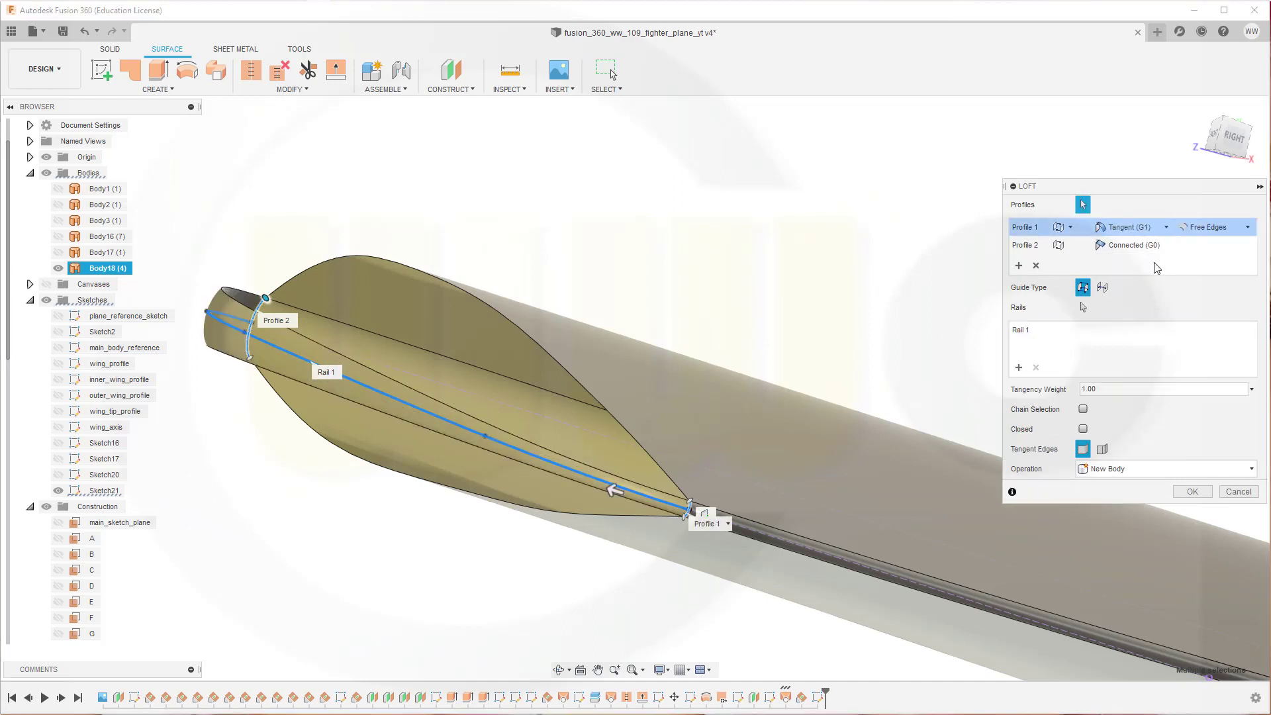
click(1168, 247)
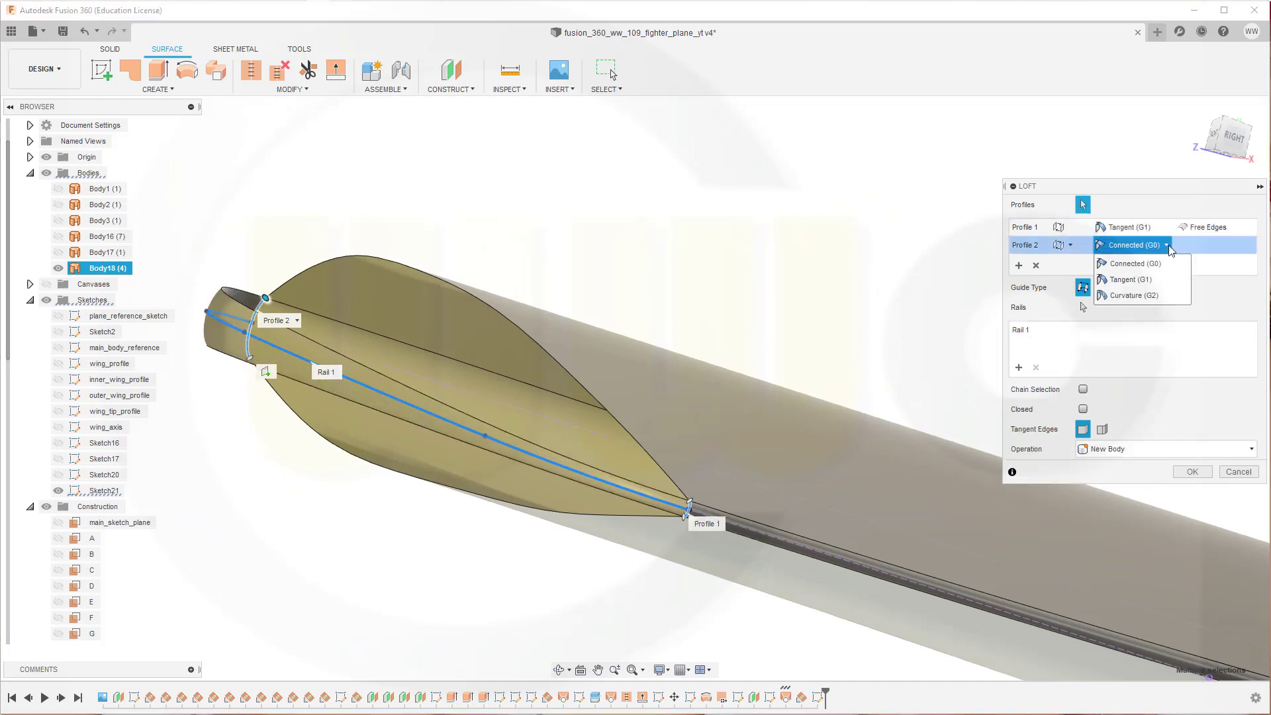
click(1152, 282)
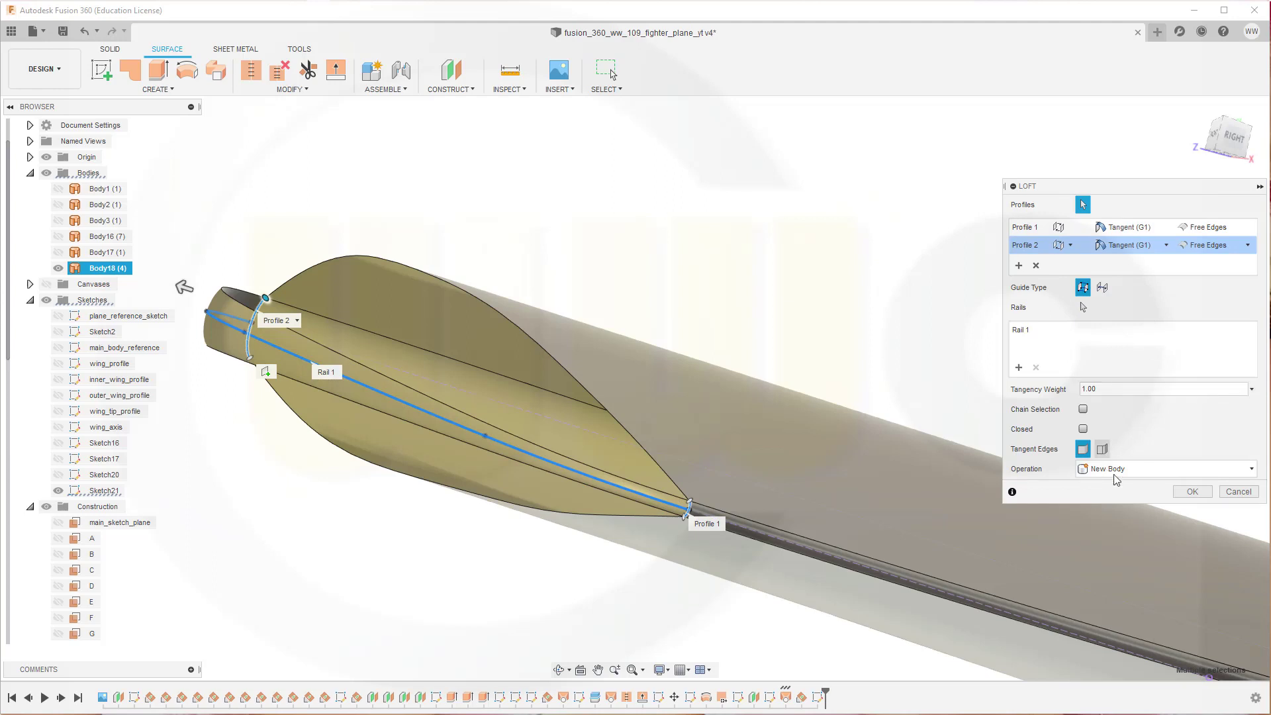
click(1189, 492)
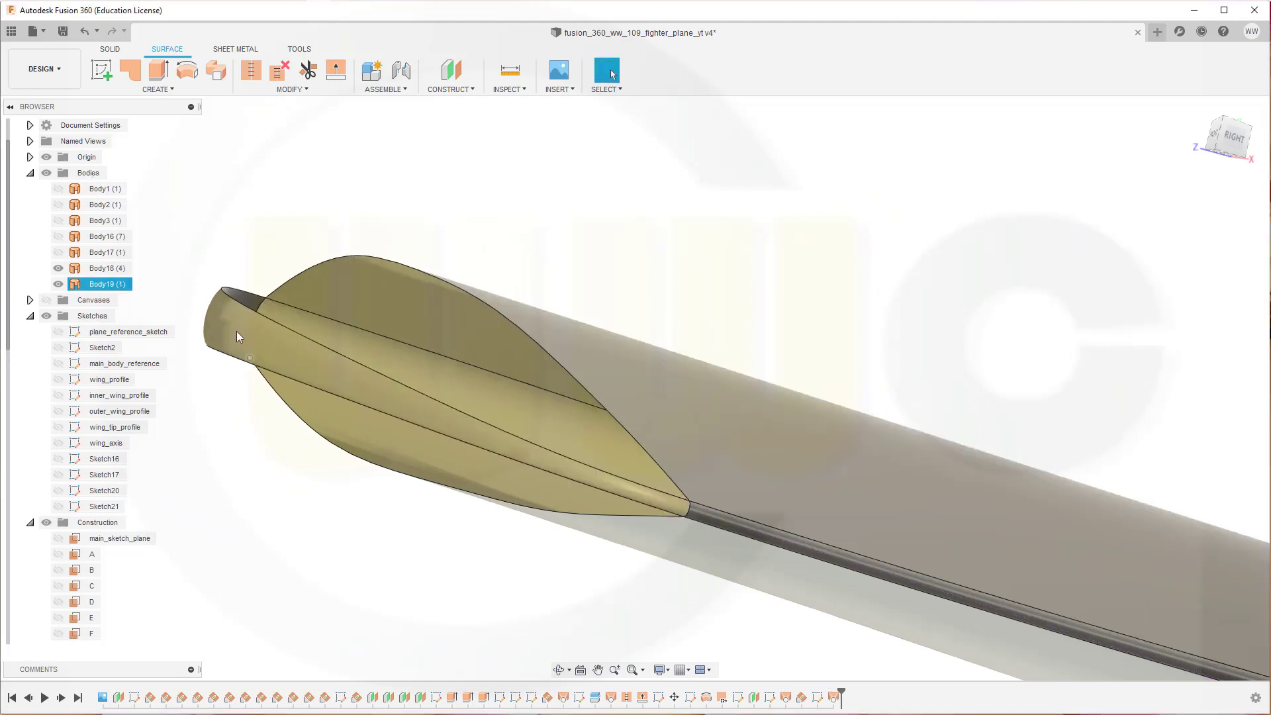
click(298, 89)
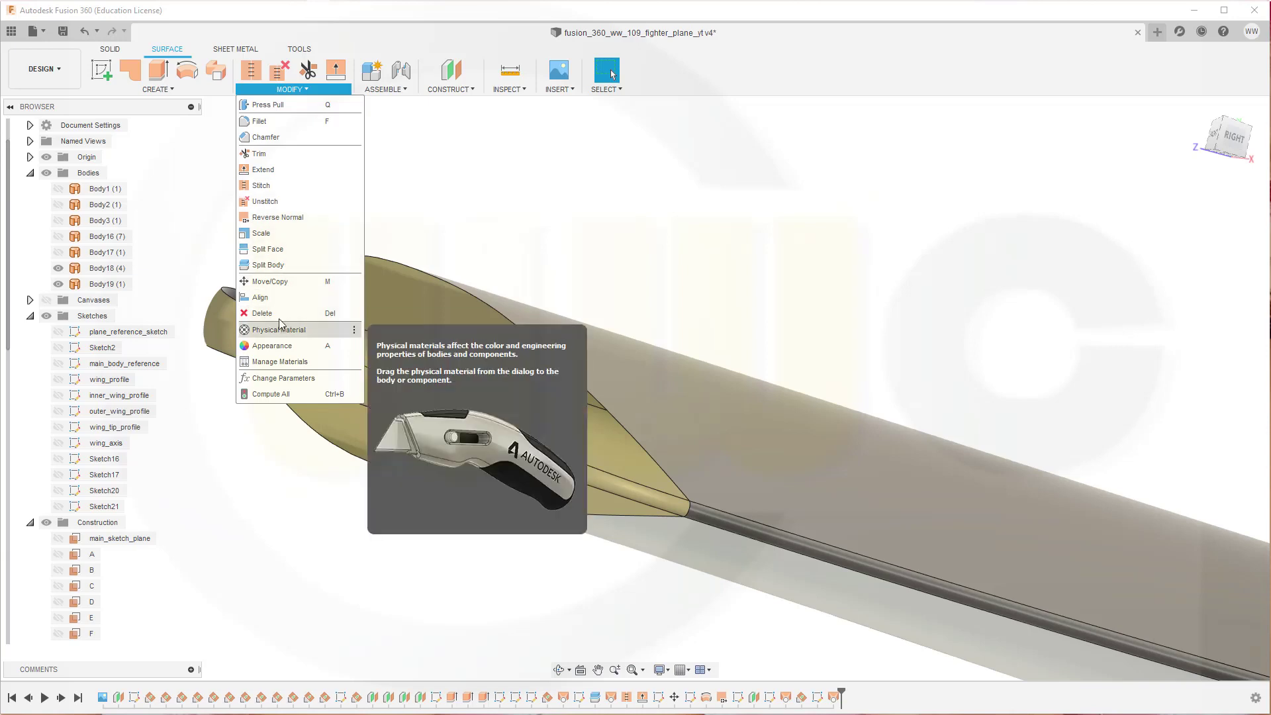
- Reverse the normal of the narrow wingtip edge surface, Body19
click(295, 217)
click(102, 284)
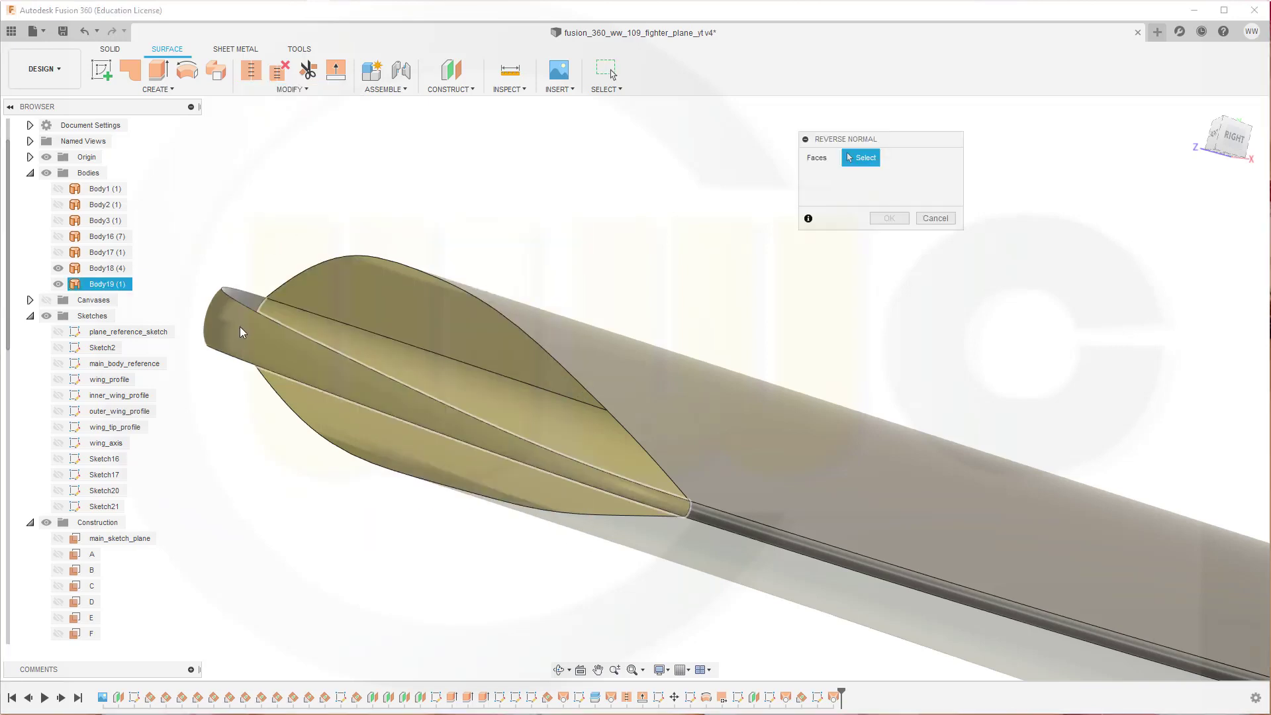
click(900, 221)
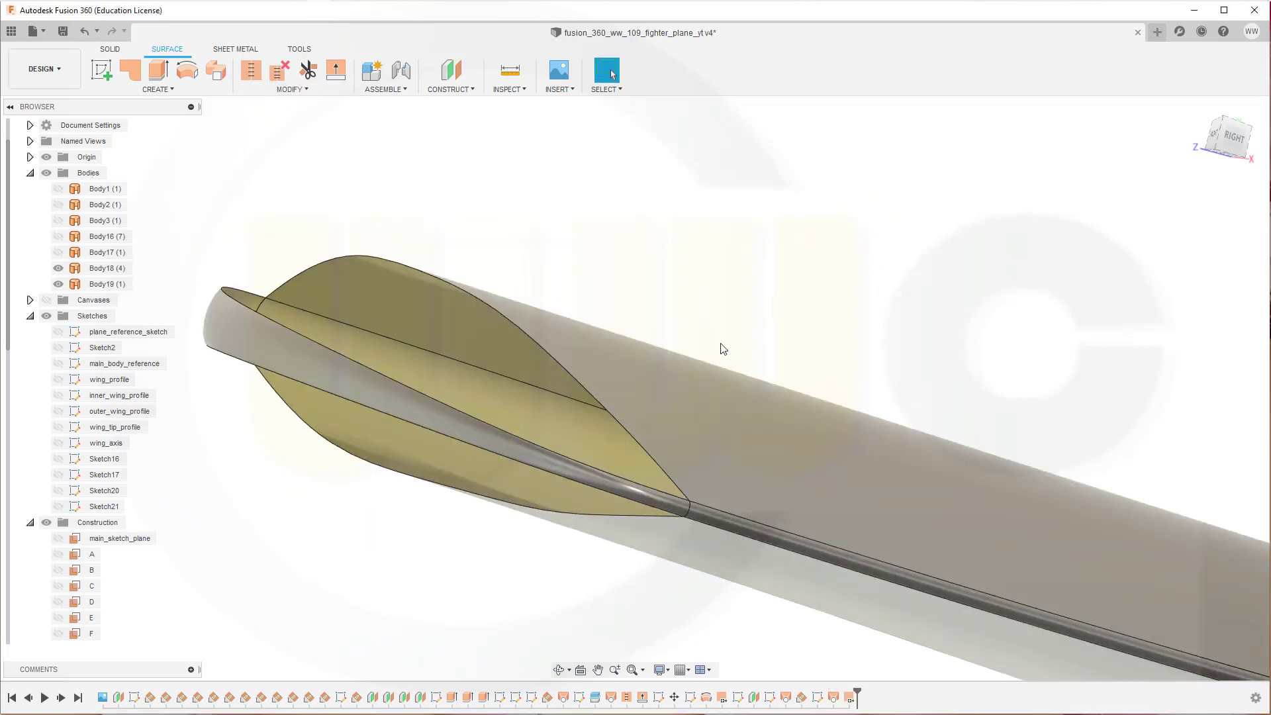
- Start a Patch on one side of the open wingtip, bounded by the curved tip strip's edge and the wing's end edge
scroll(514, 490, up, 5)
shift+middle_drag(452, 461, 393, 393)
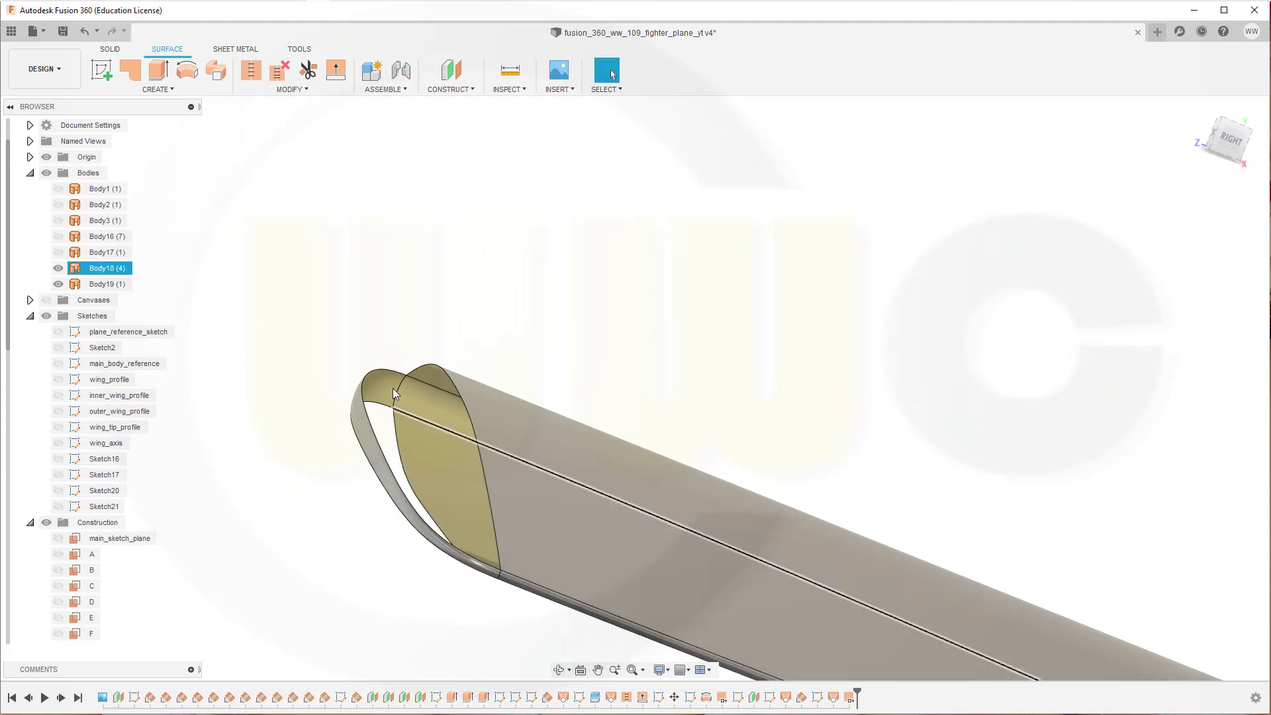
click(334, 339)
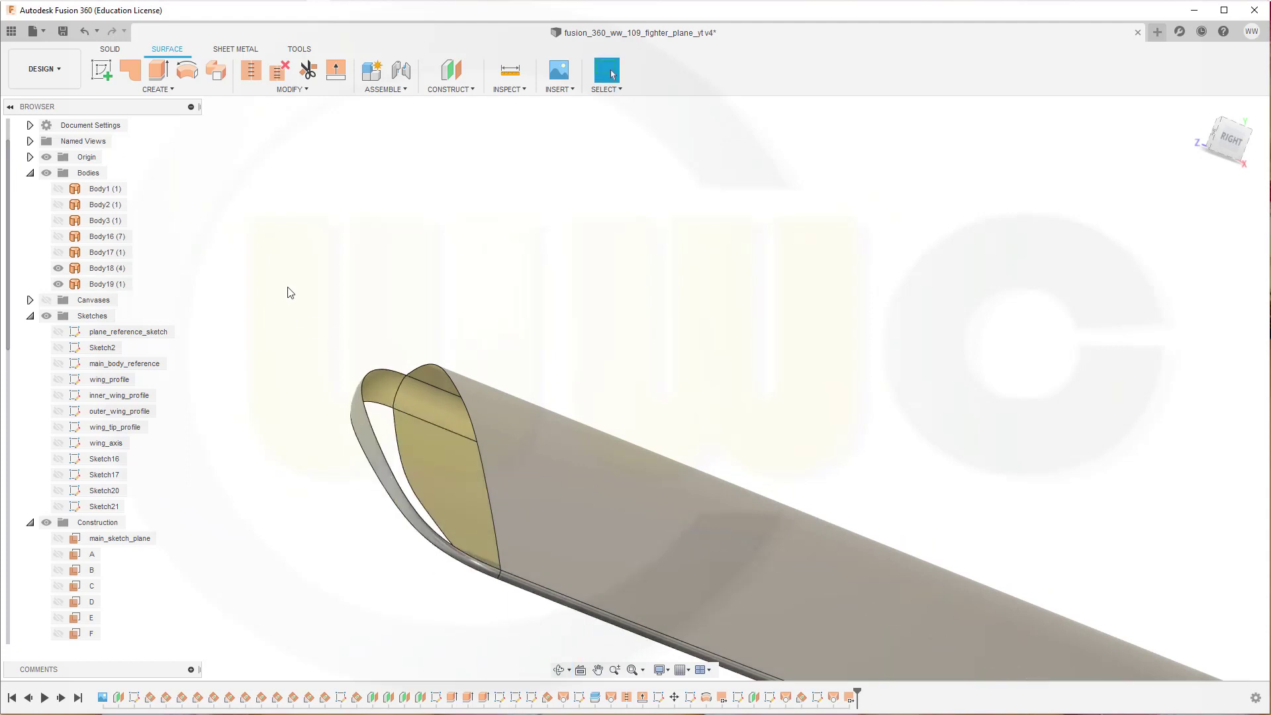
click(165, 85)
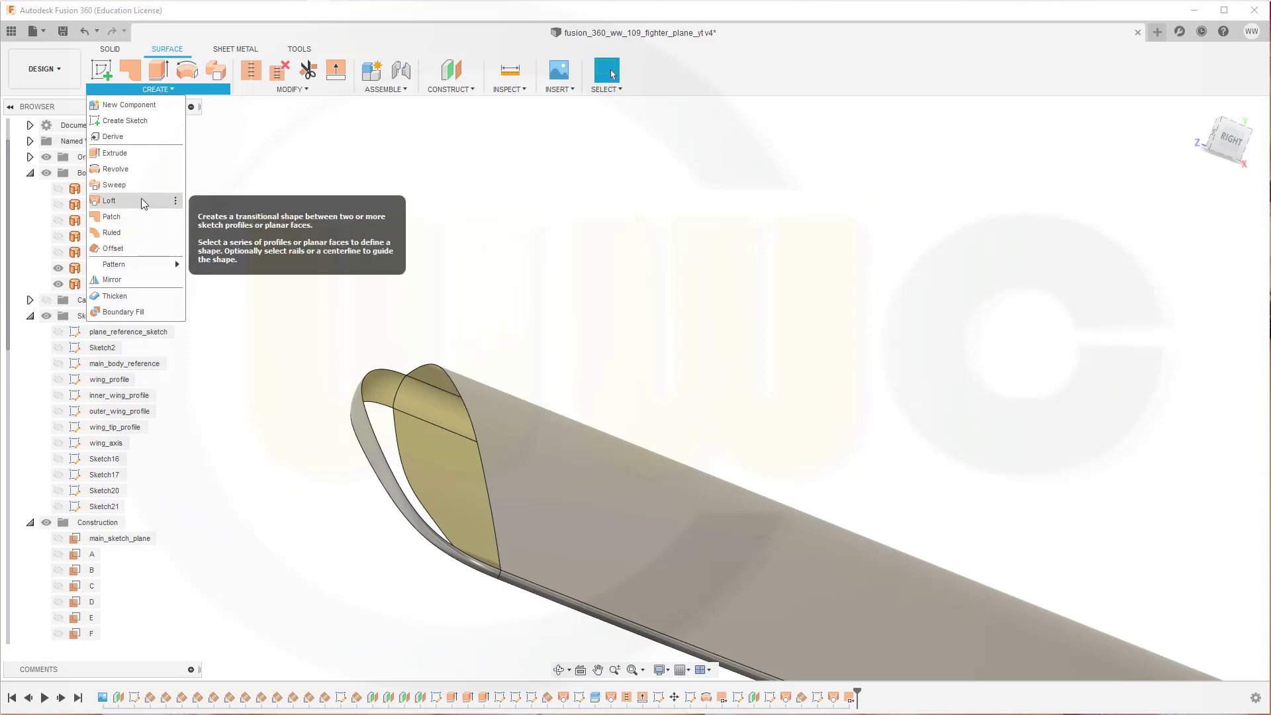
click(122, 217)
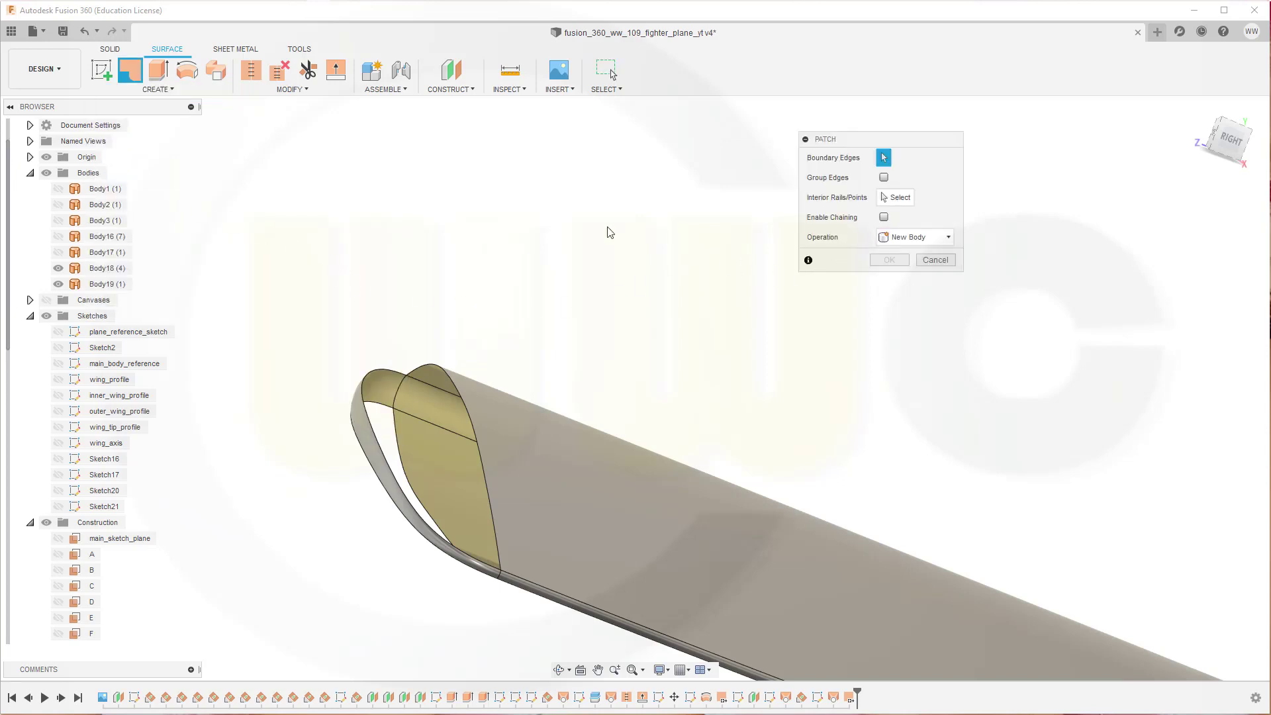
click(383, 368)
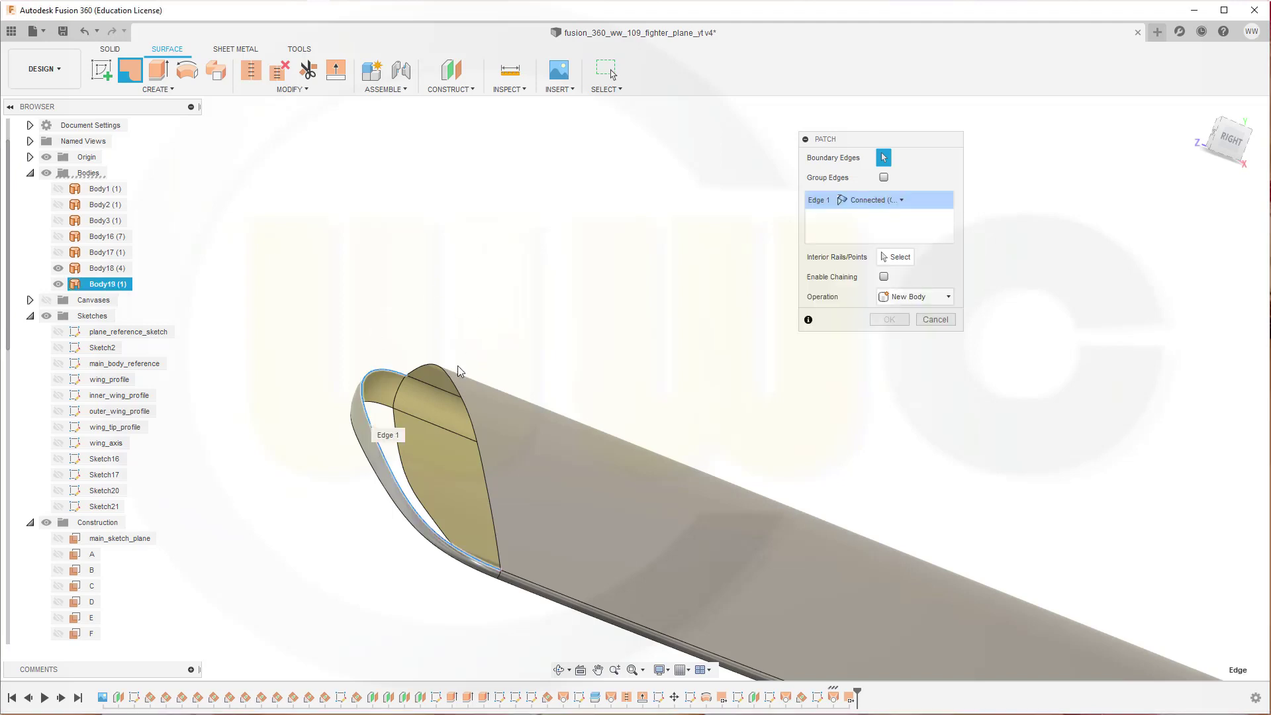
click(453, 387)
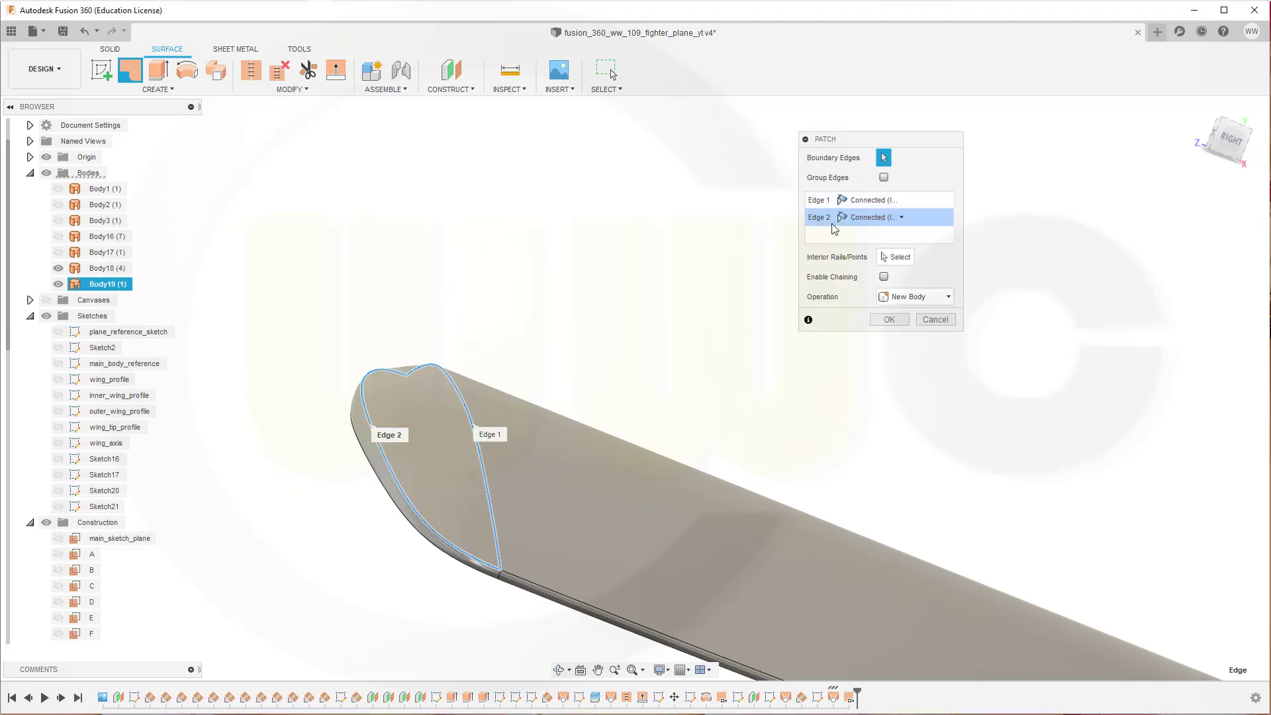
- Set both boundary edges to Tangent (G1) continuity and create the wingtip patch as a new body
click(904, 200)
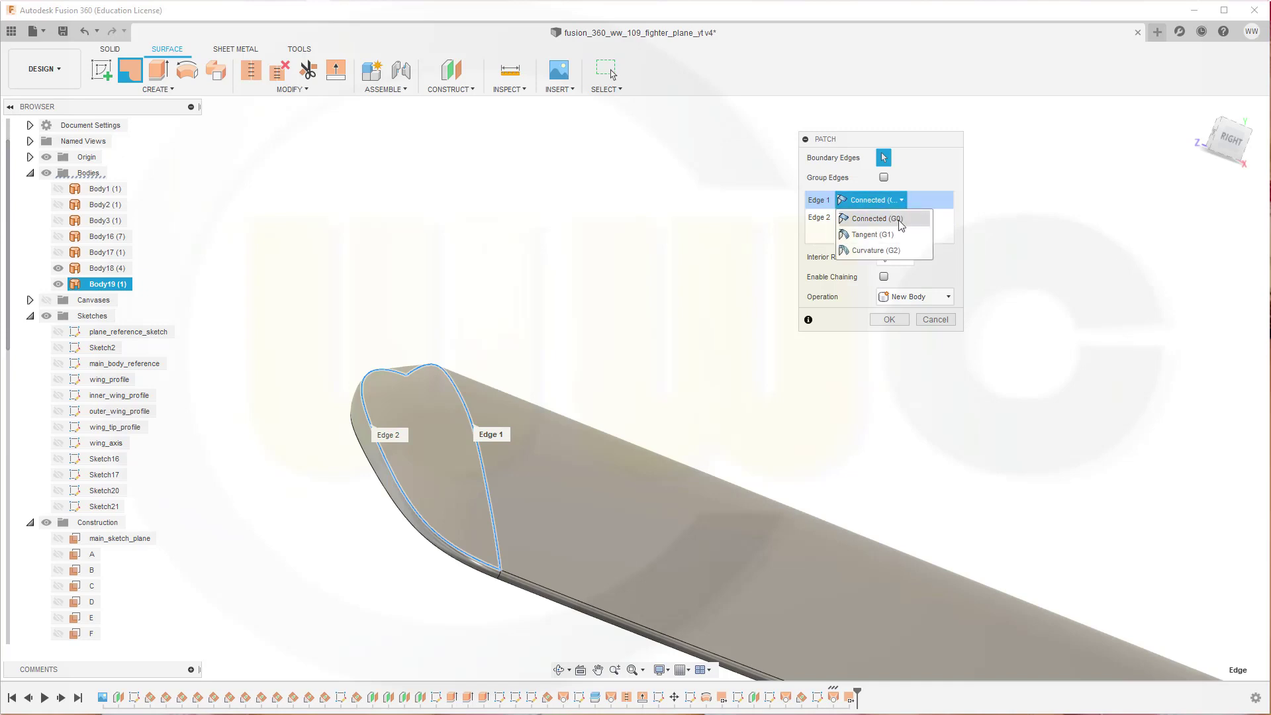
click(887, 235)
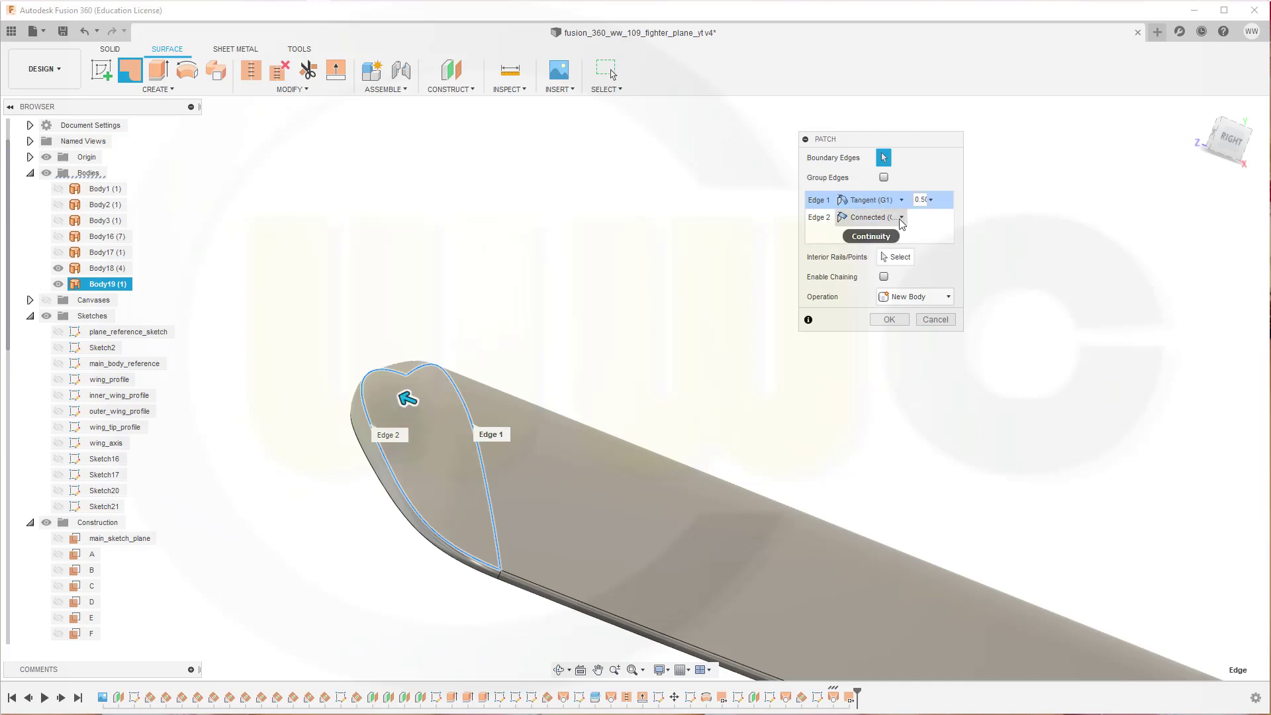
click(901, 219)
click(877, 253)
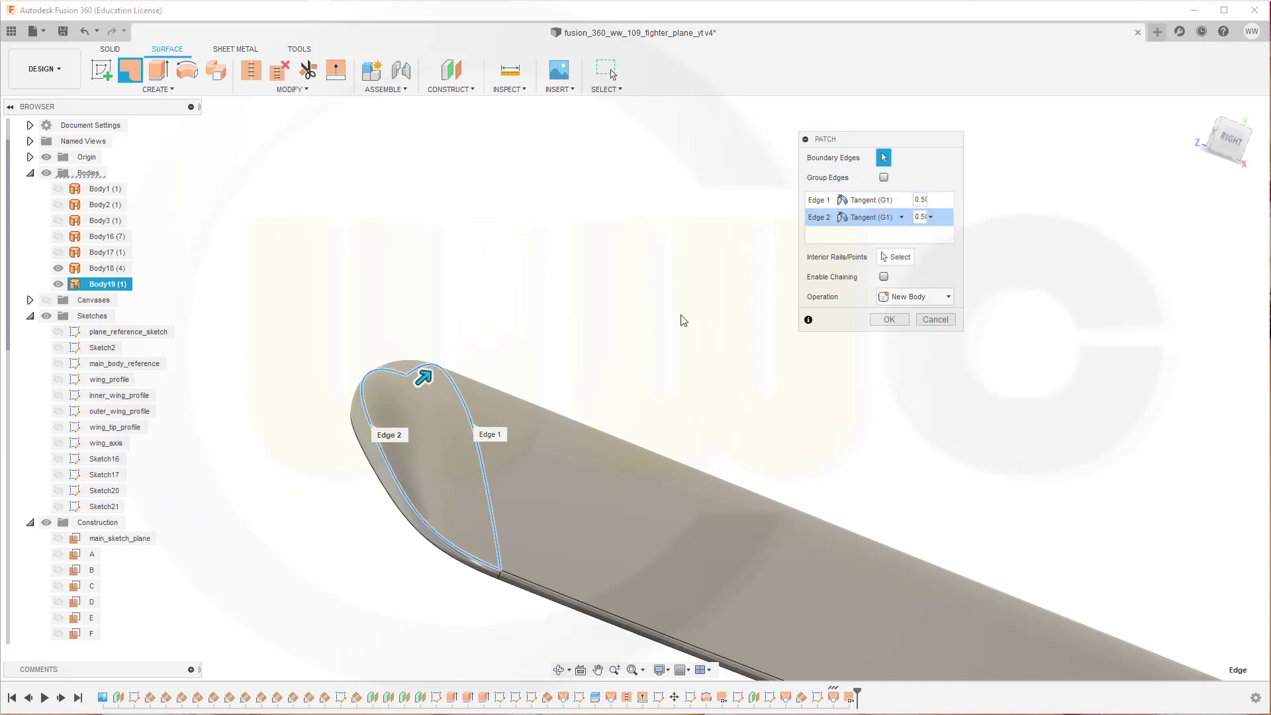
mouse_move(647, 298)
shift+middle_down()
mouse_move(630, 278)
mouse_move(649, 296)
shift+middle_up()
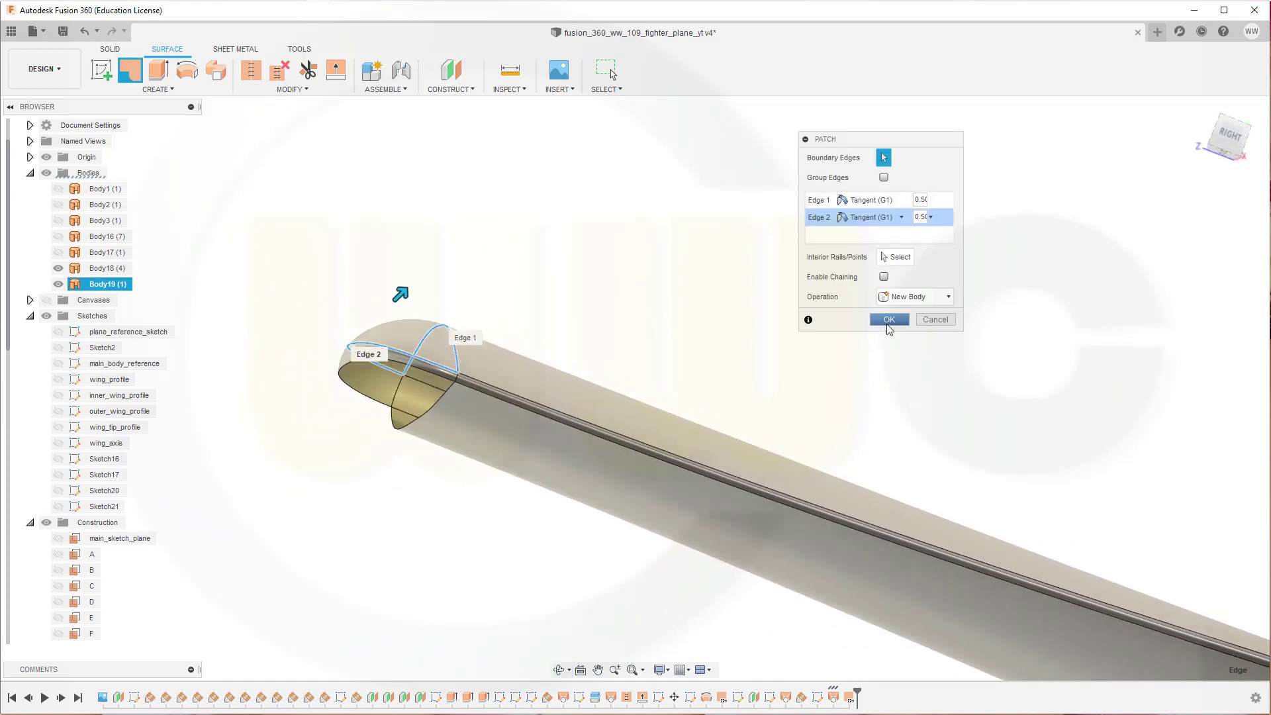
click(889, 320)
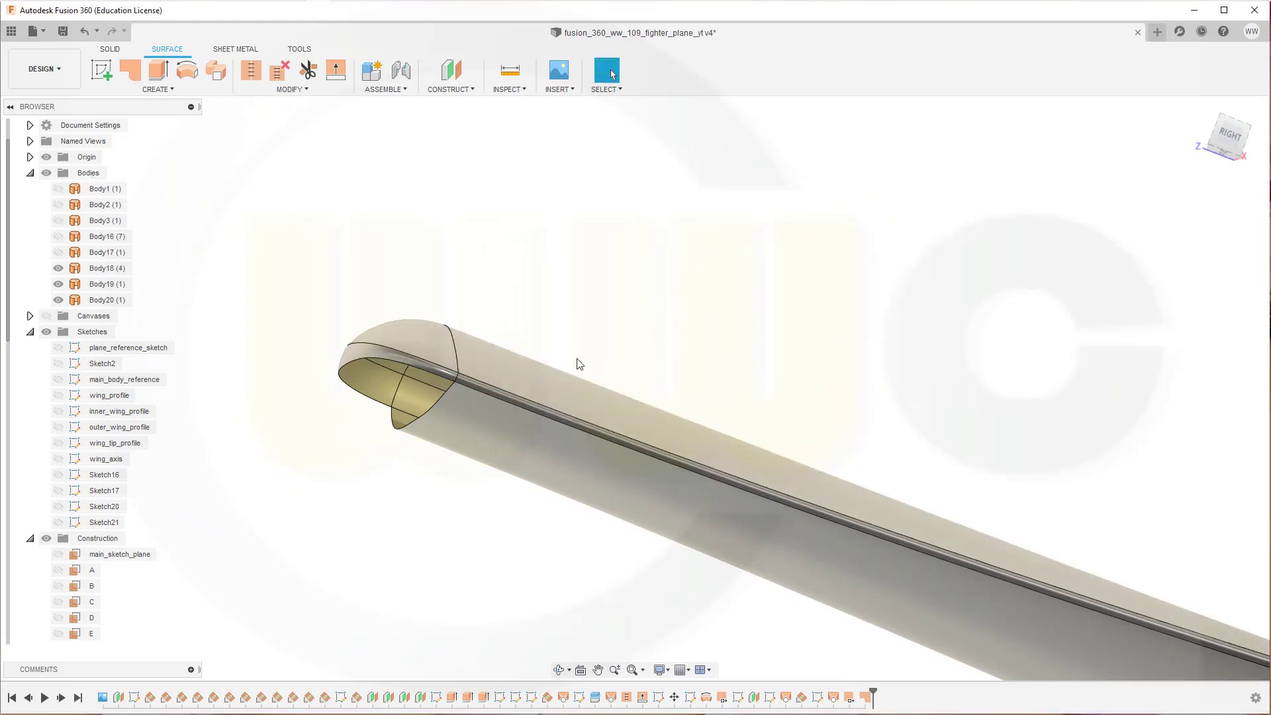
- Start a second Patch on the opposite side of the wingtip, bounded by the tip strip's other edge and the wing's end edge
shift+middle_drag(575, 364, 673, 192)
key(Escape)
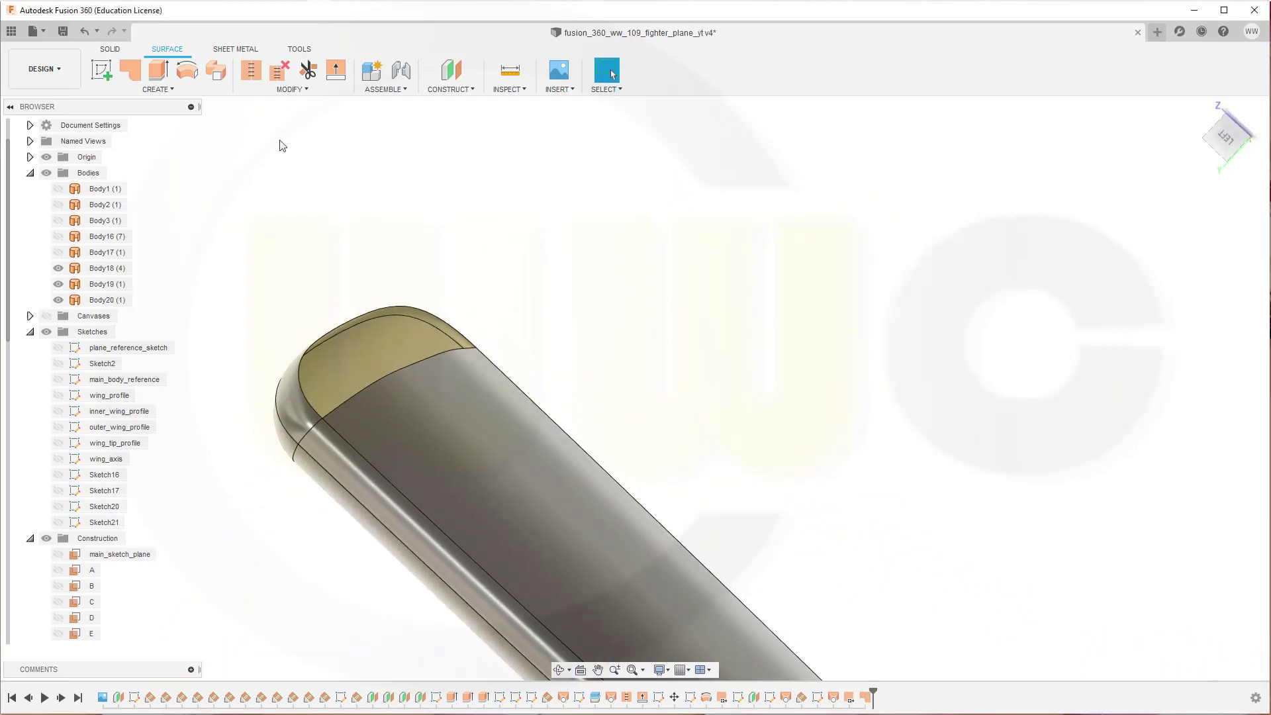
click(173, 90)
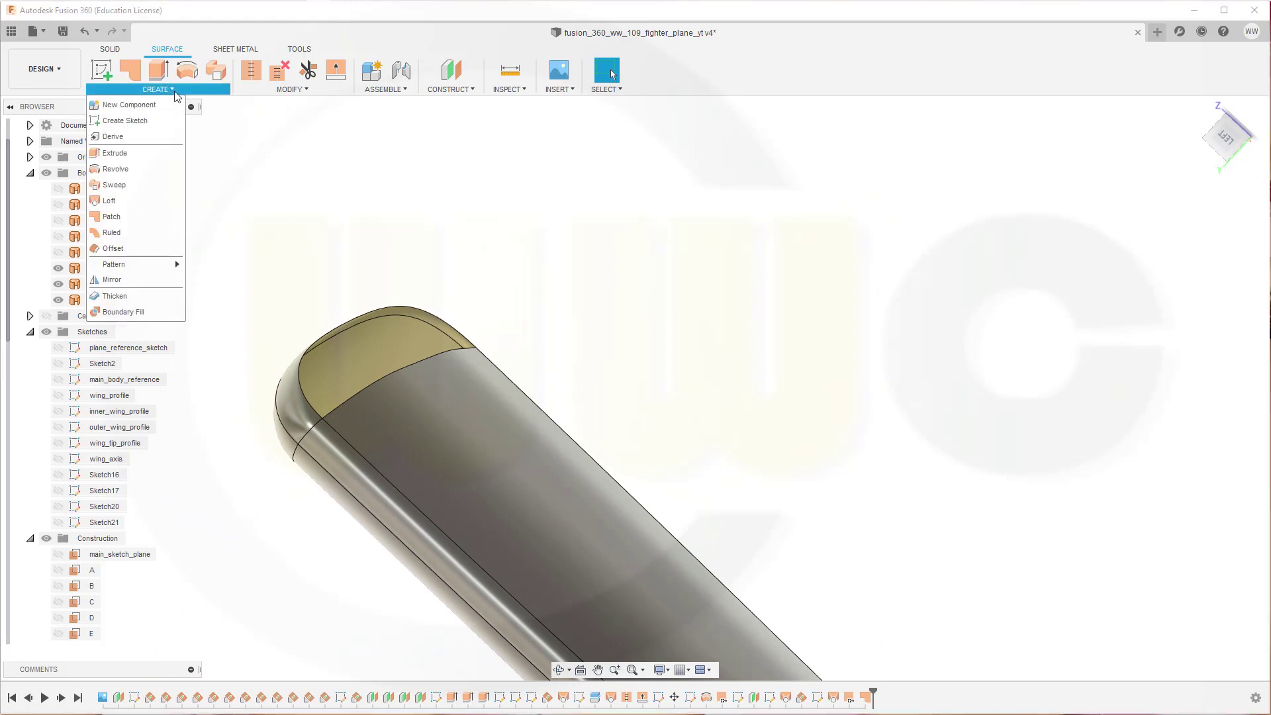
click(127, 216)
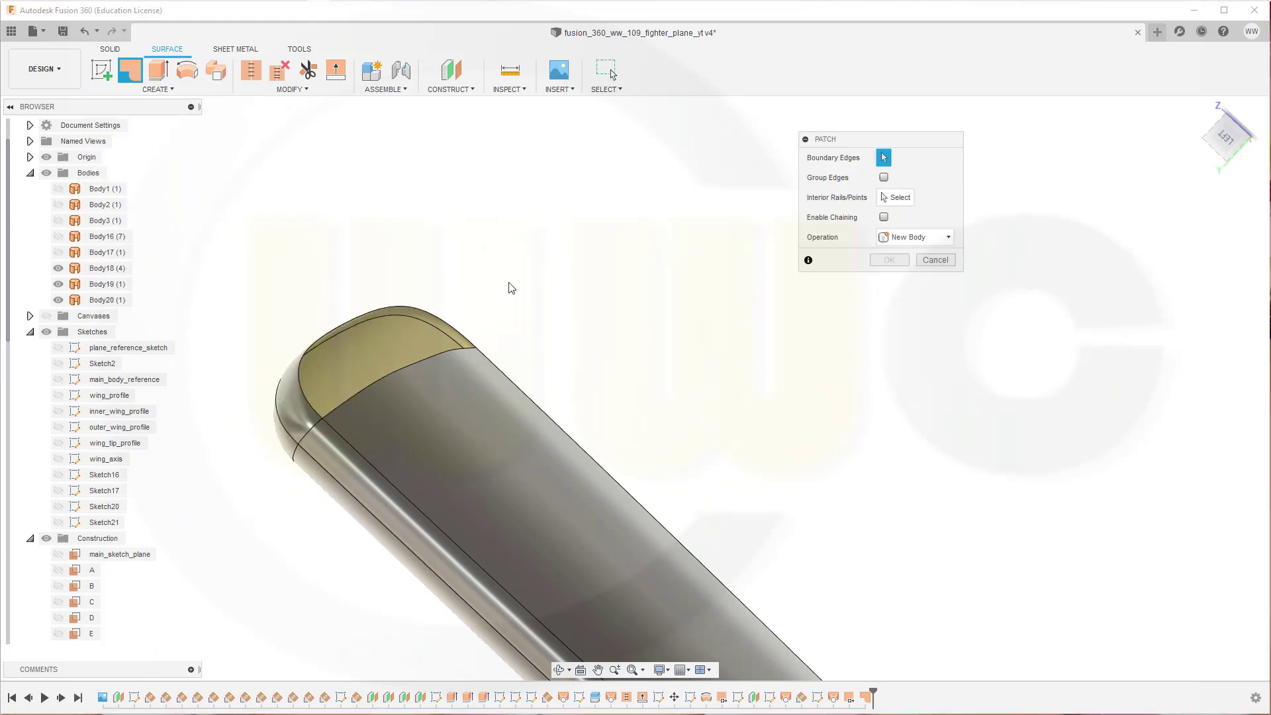
click(334, 328)
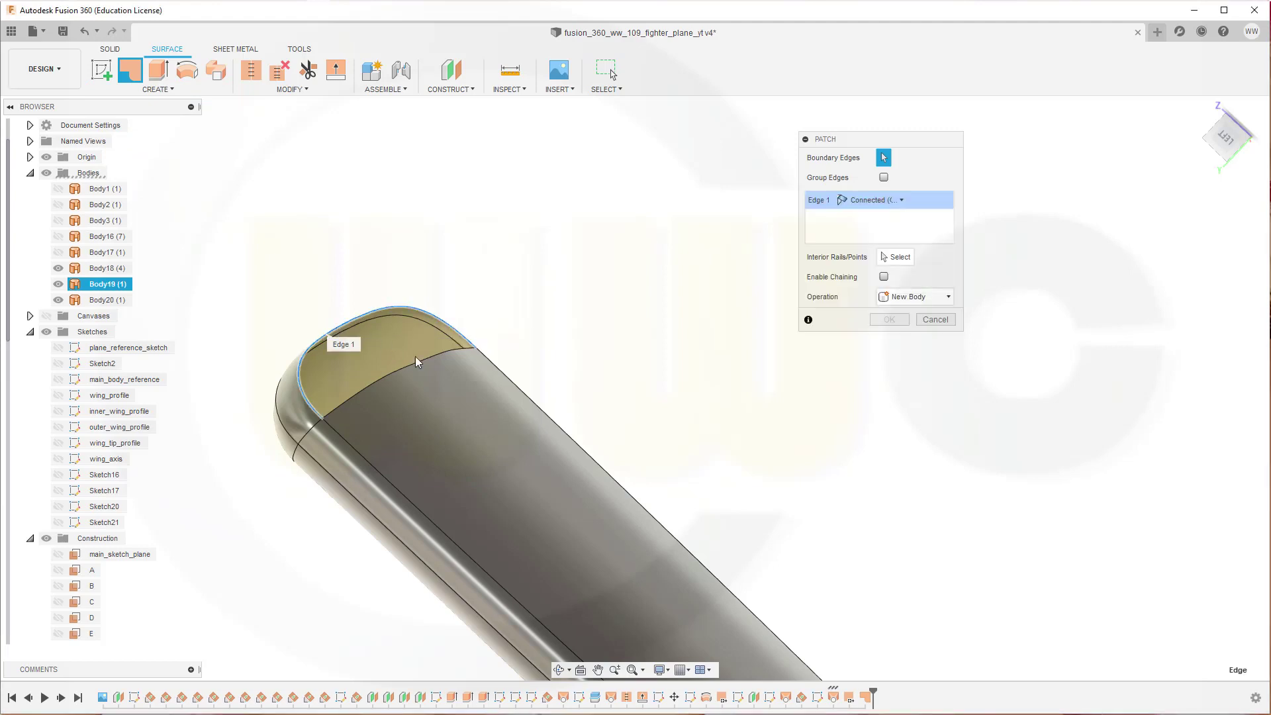
click(358, 395)
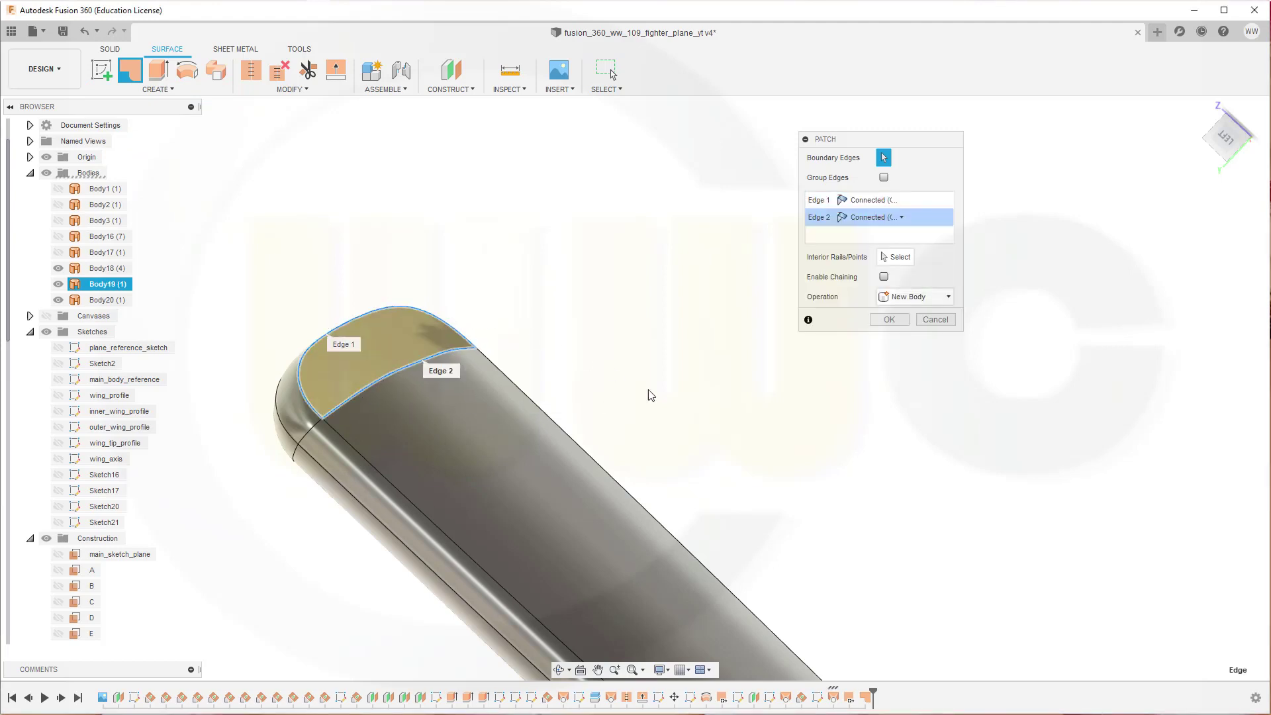
- Give both edges of the second wingtip patch Tangent (G1) continuity and create it as a new body
click(873, 200)
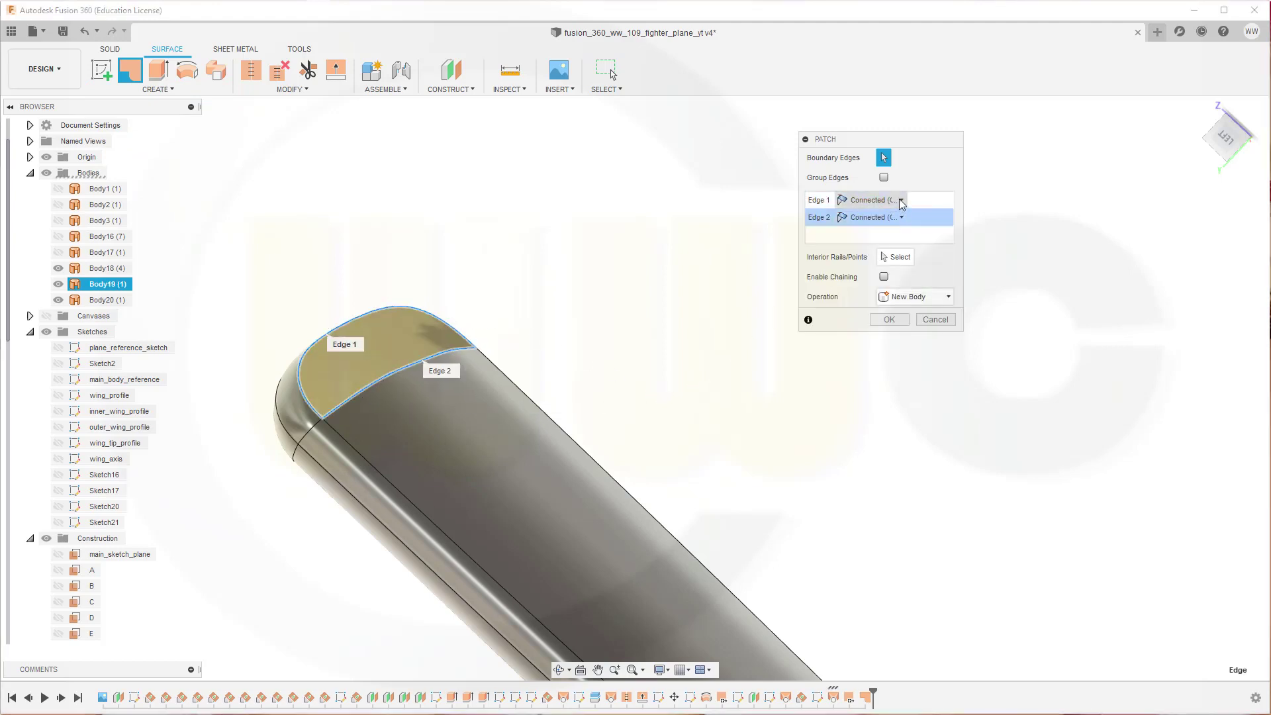
click(900, 200)
click(877, 235)
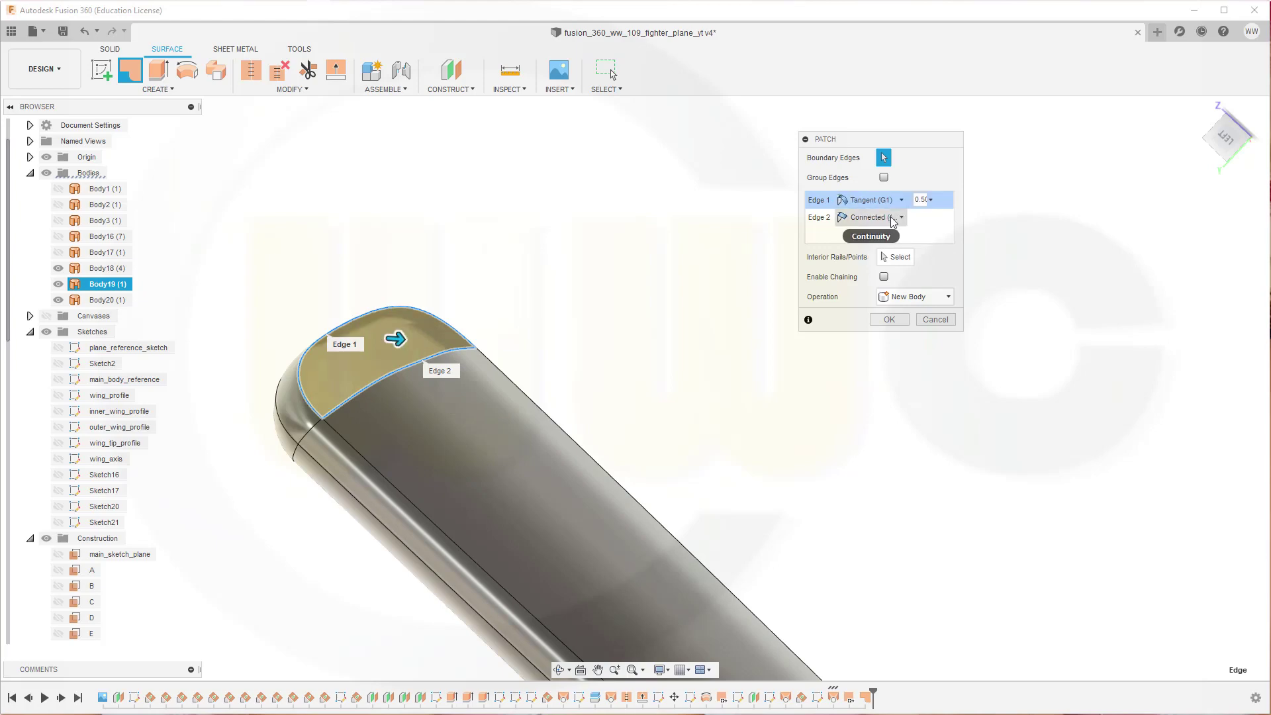
click(890, 217)
click(887, 251)
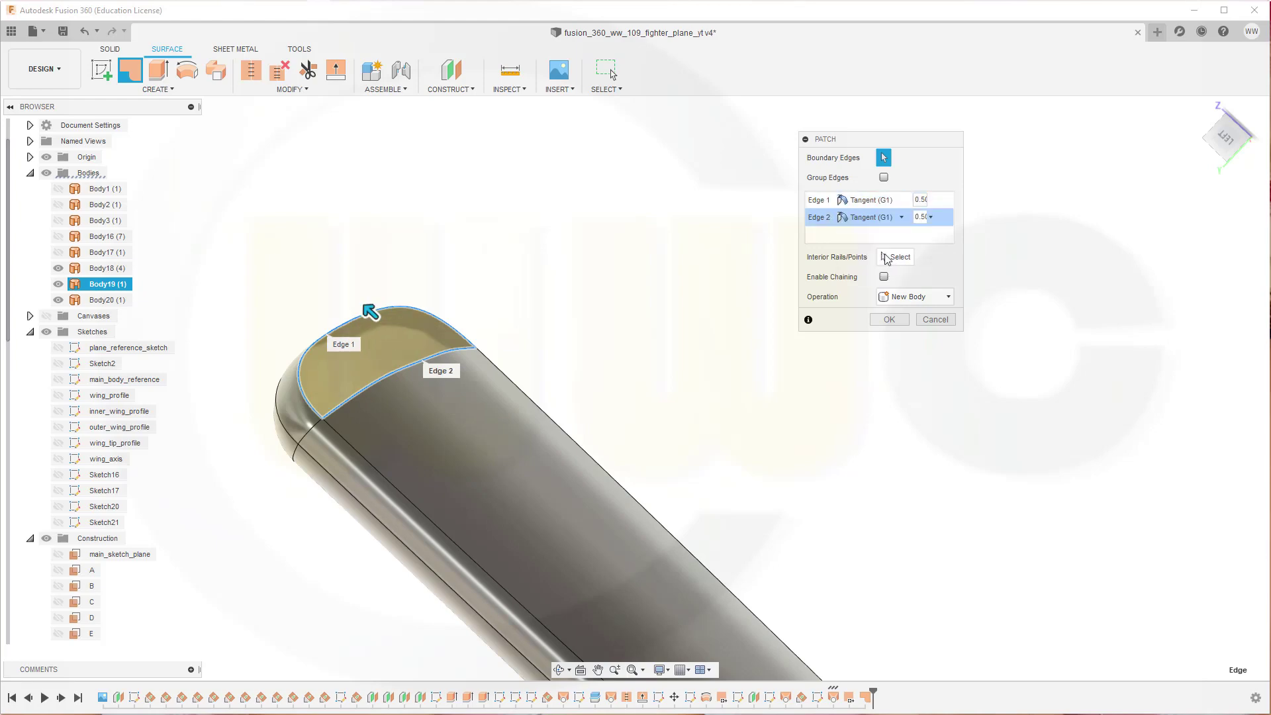
shift+middle_drag(724, 369, 790, 347)
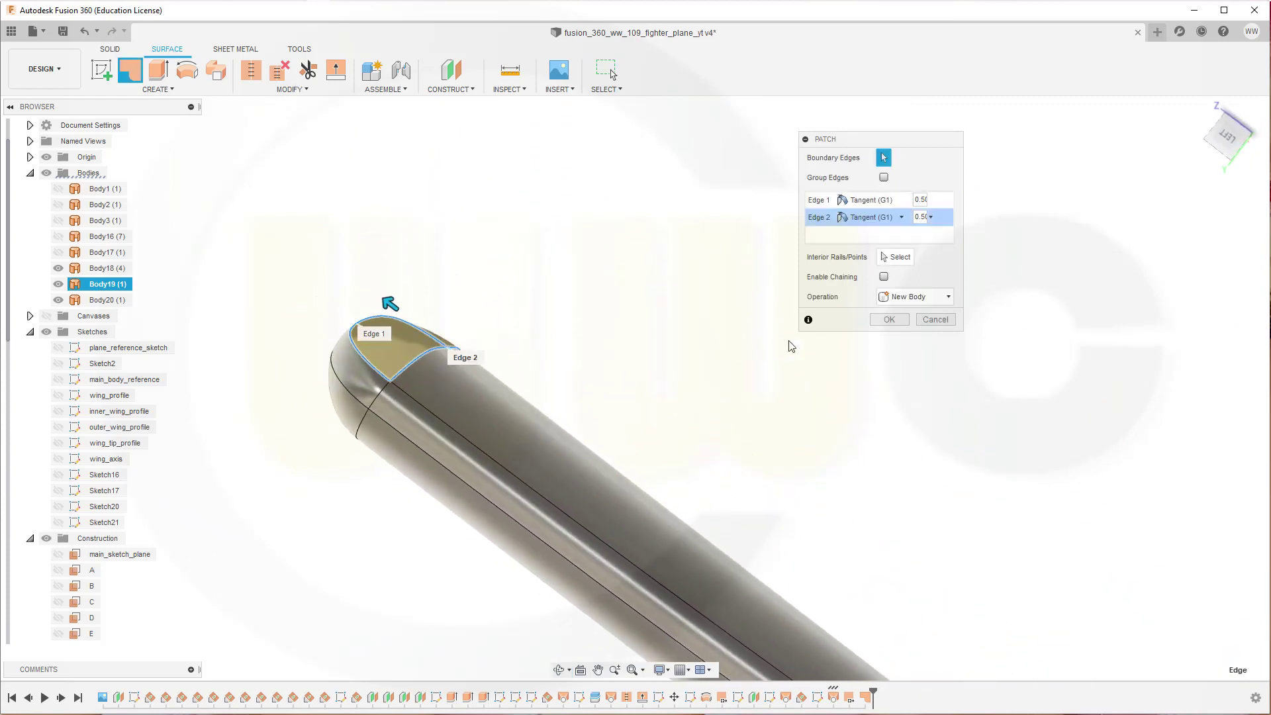
click(887, 319)
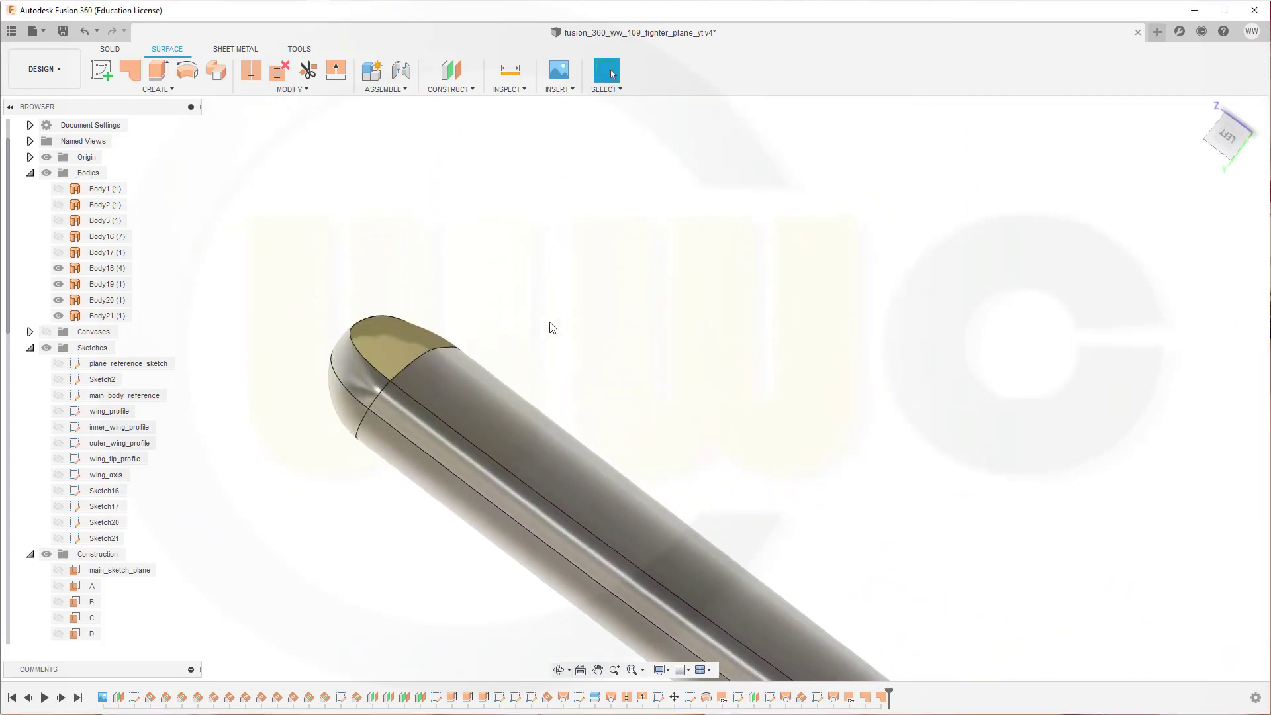
- Reverse the normal of the second wingtip patch, Body21
shift+middle_drag(551, 327, 525, 313)
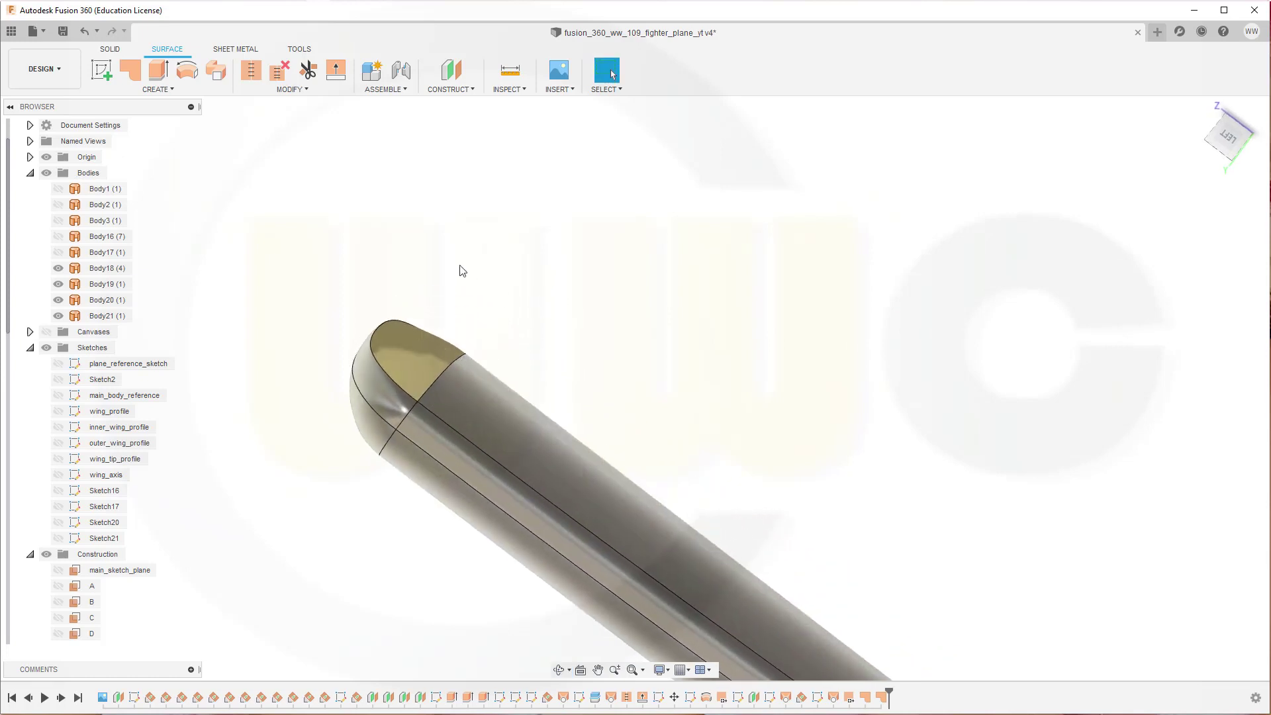
shift+middle_drag(462, 270, 467, 267)
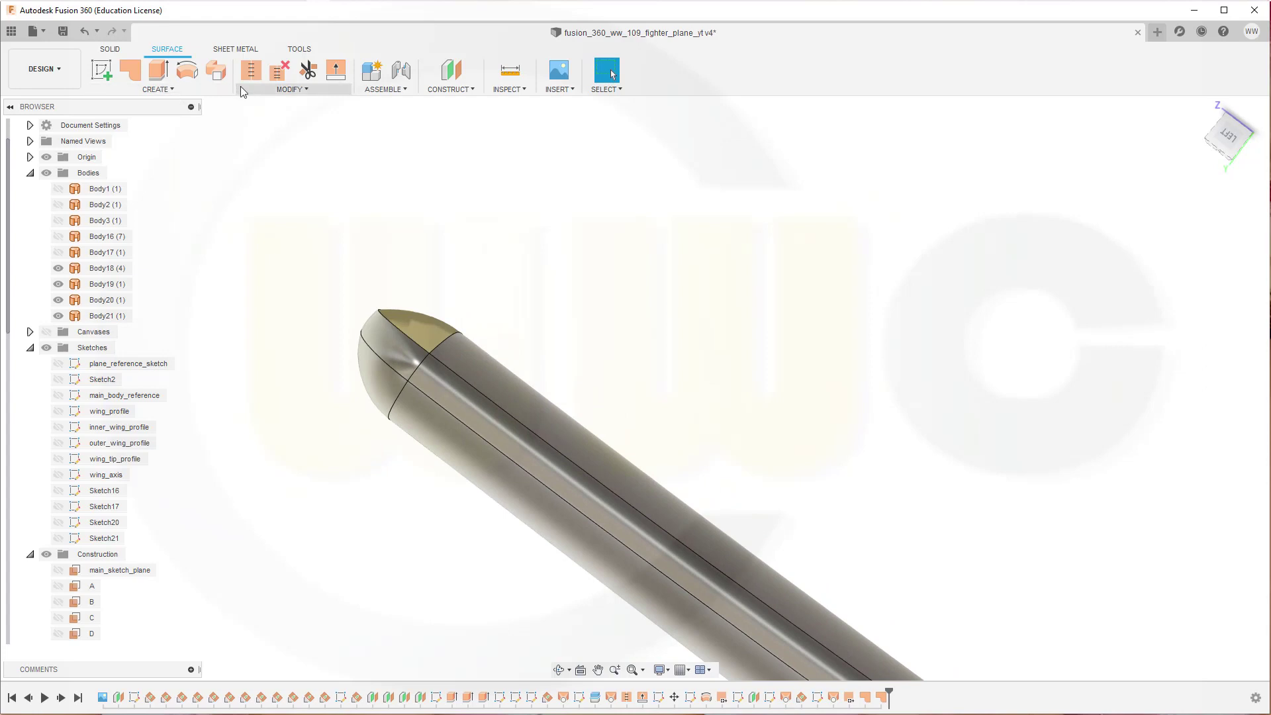
click(303, 93)
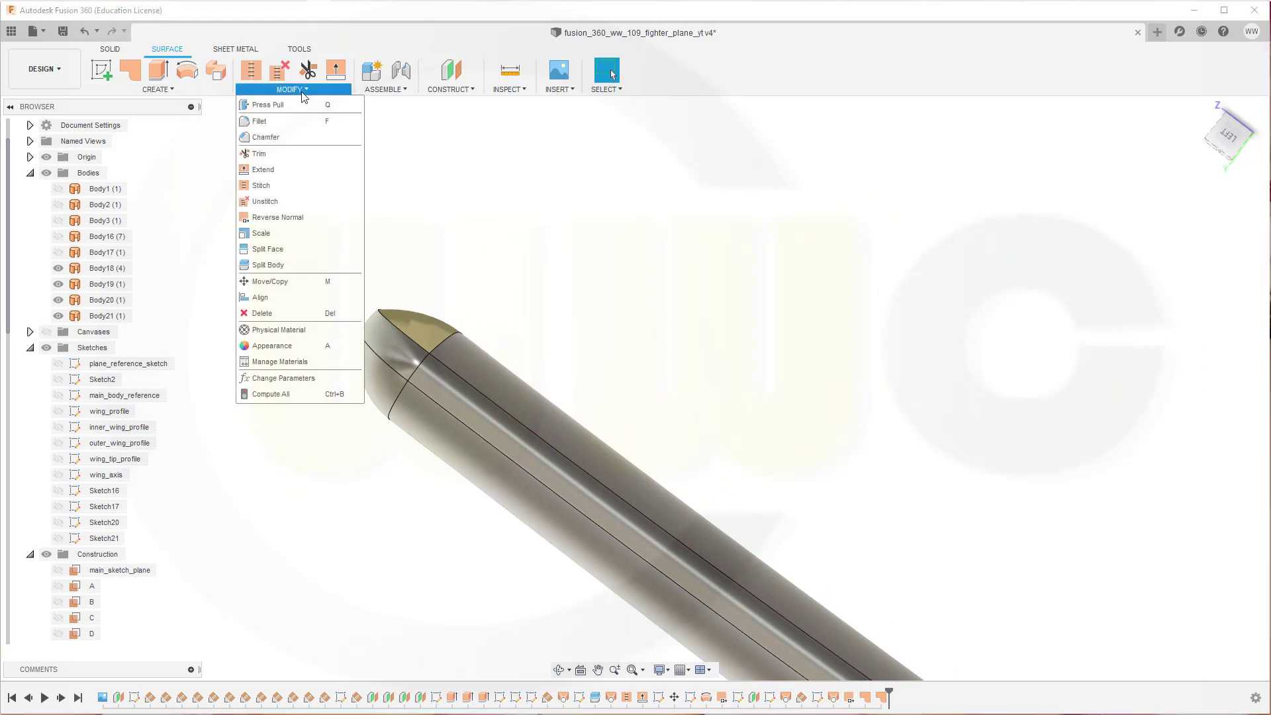
click(291, 217)
click(433, 324)
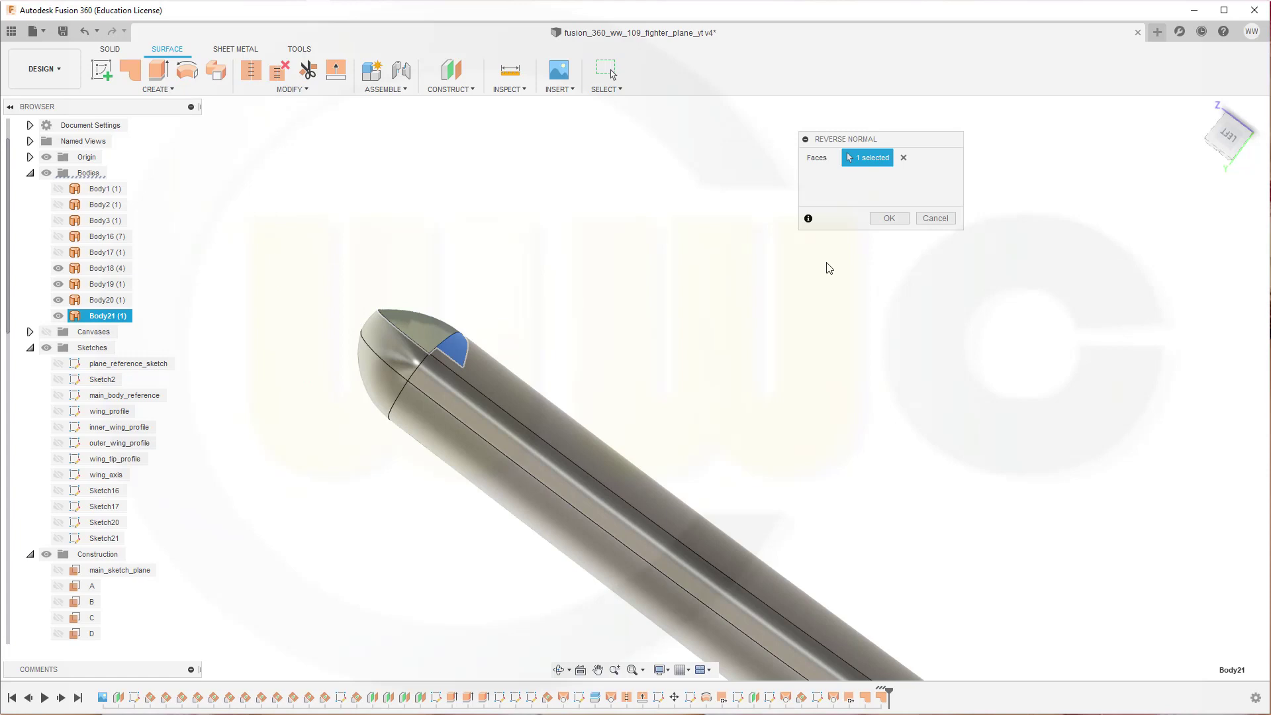
click(887, 219)
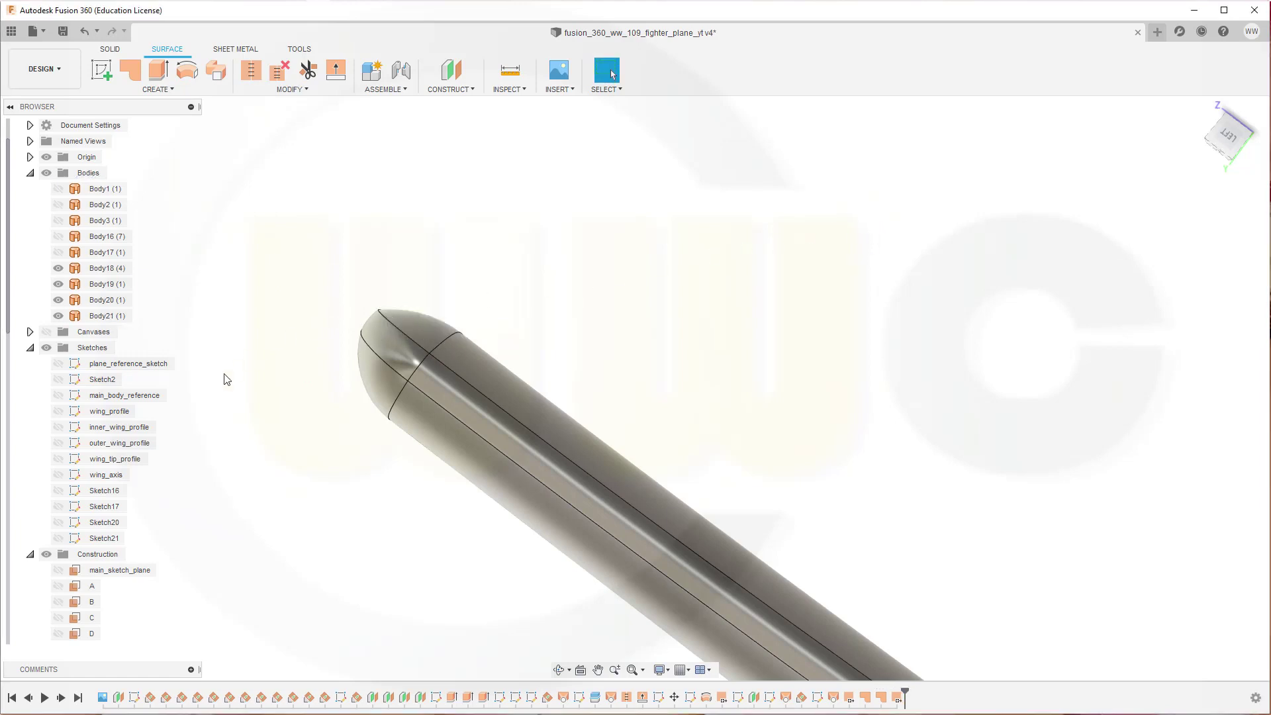
- Edit the second wingtip patch and try a weight of 0.7 on its tangent Edge 1
scroll(160, 535, down, 4)
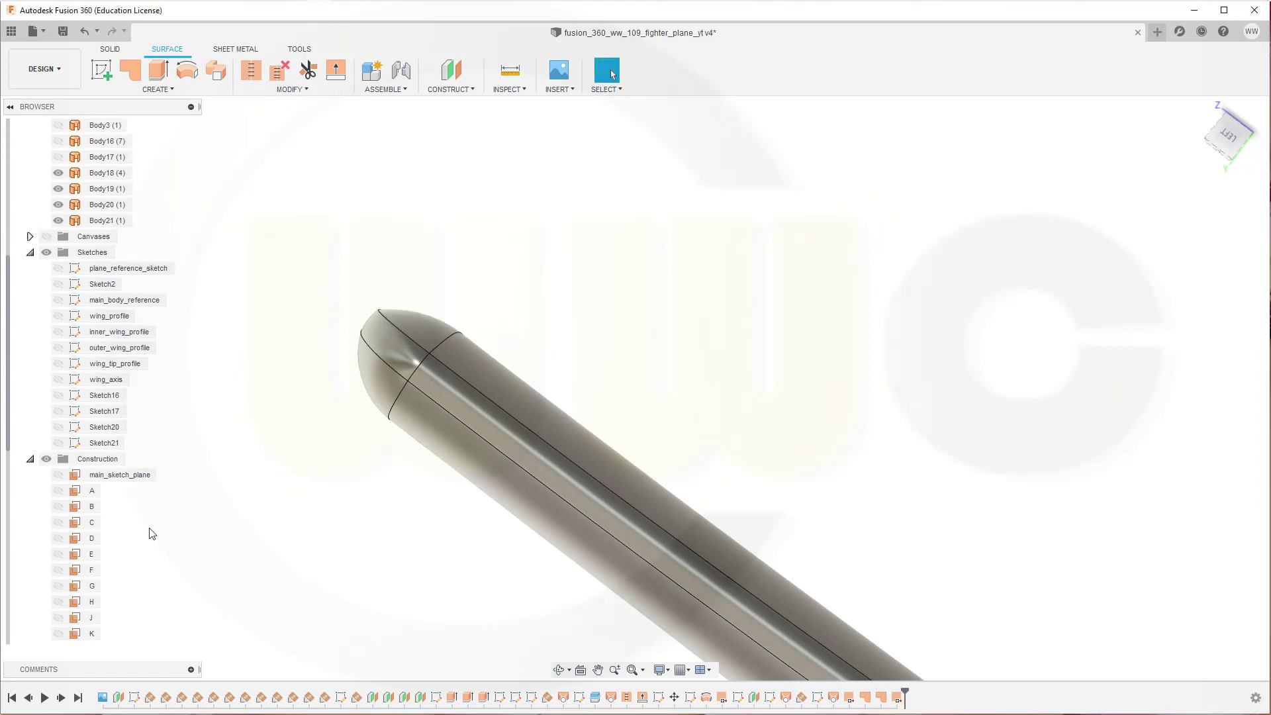
scroll(159, 508, down, 5)
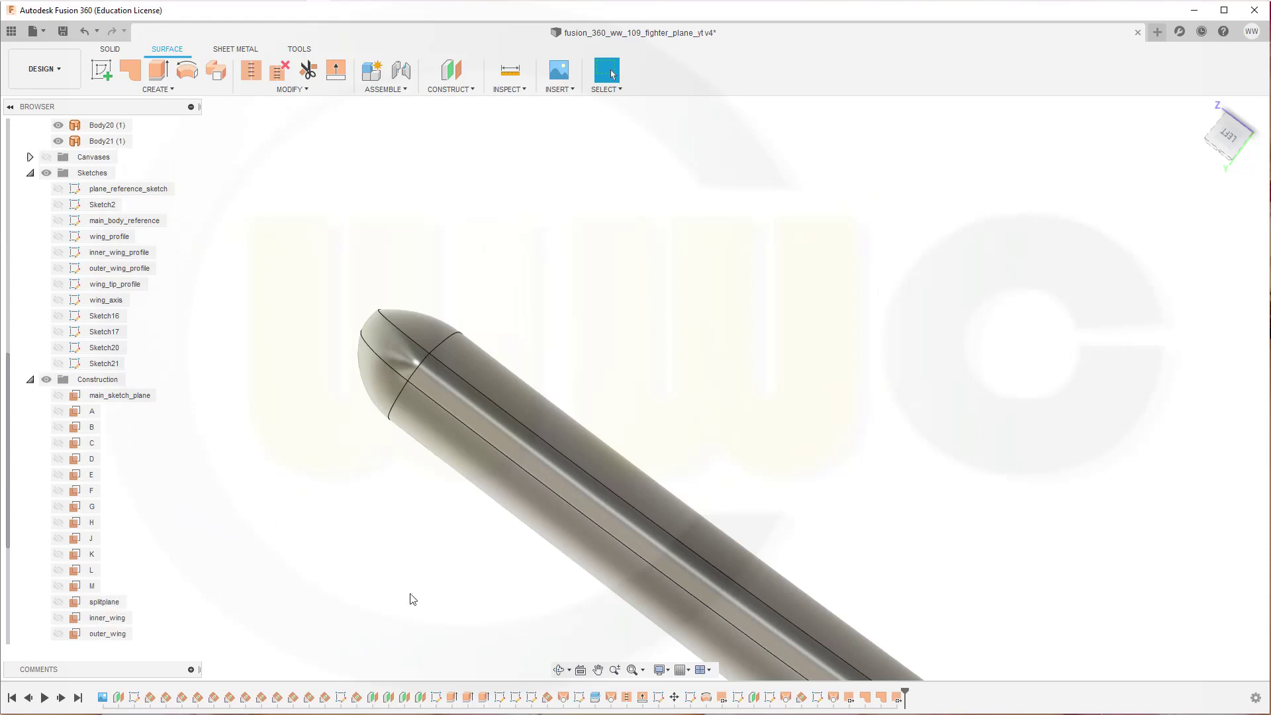
double_click(882, 699)
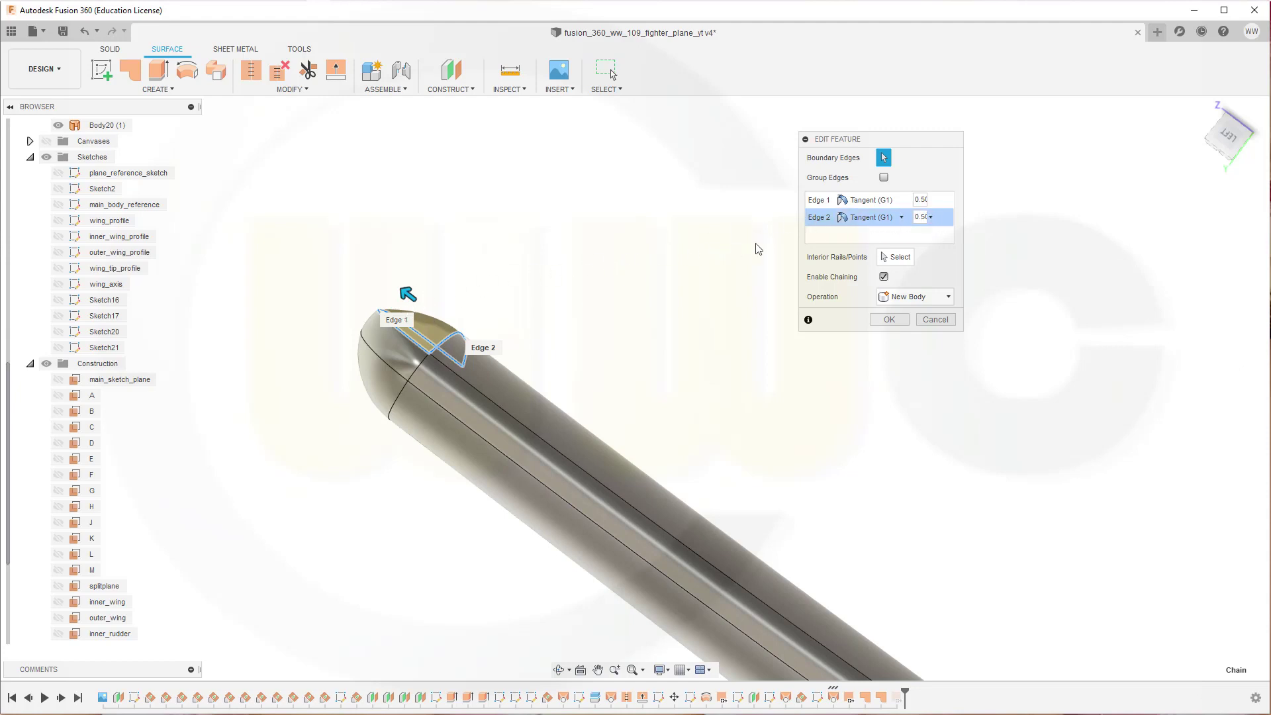
click(920, 200)
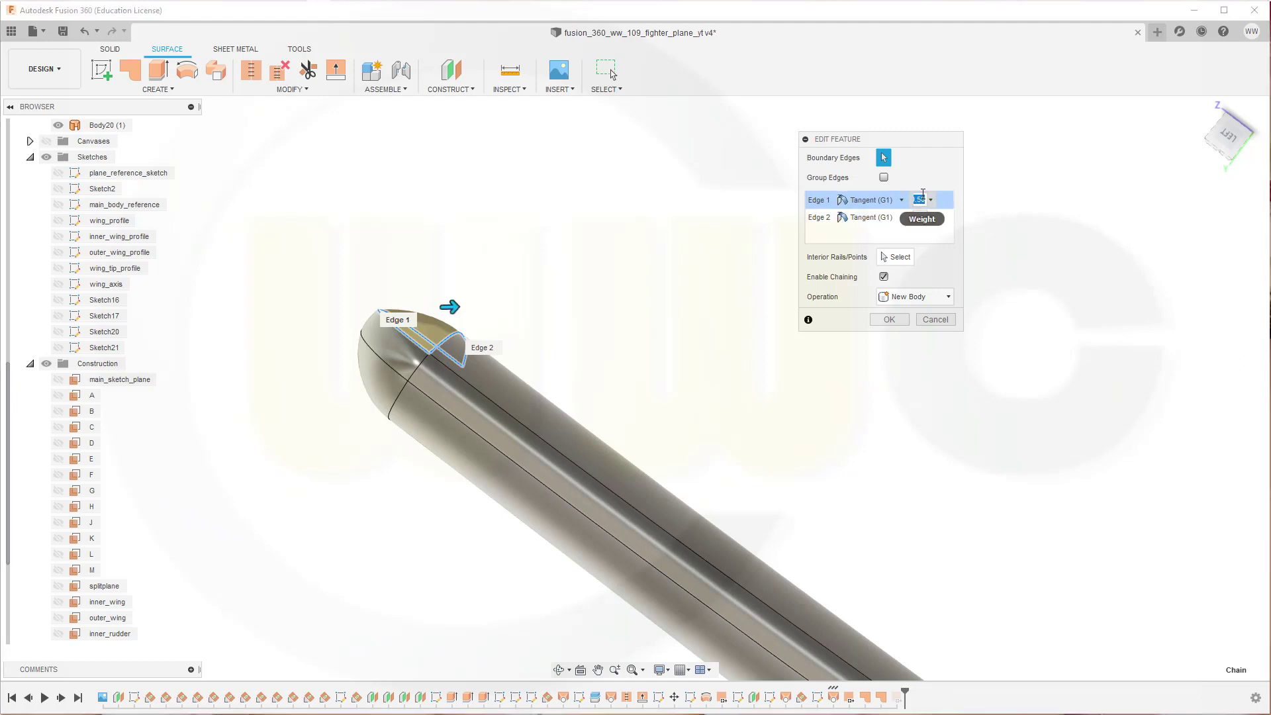
text(0)
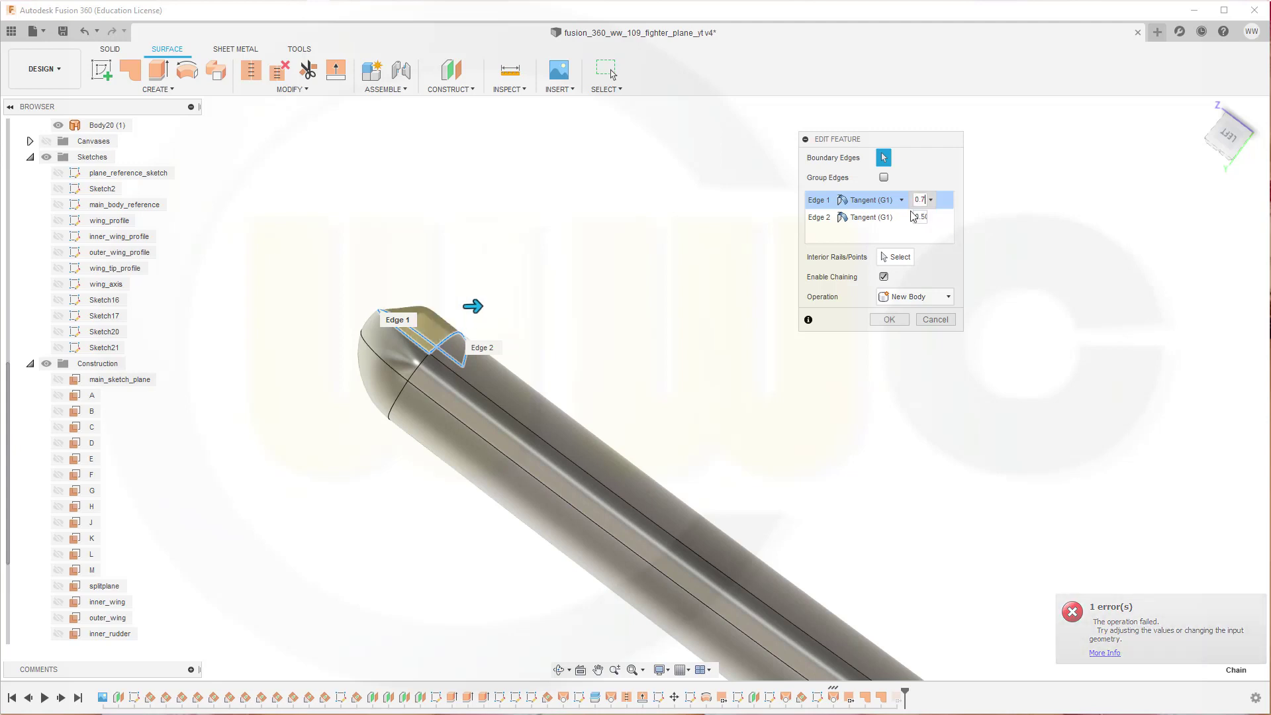
shift+middle_drag(535, 323, 513, 313)
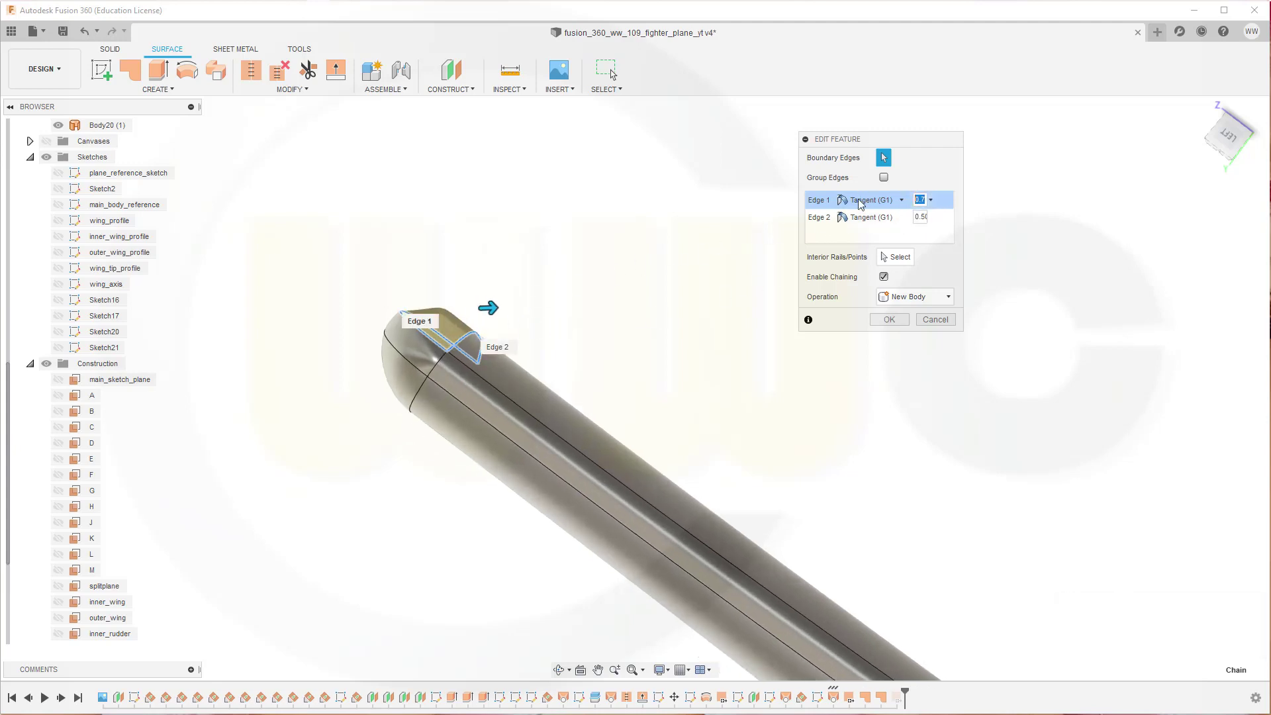
- Try Edge 1 weights of 0.6 and again 0.7, comparing the patch's curvature near the wing end
text(0.)
text(0.)
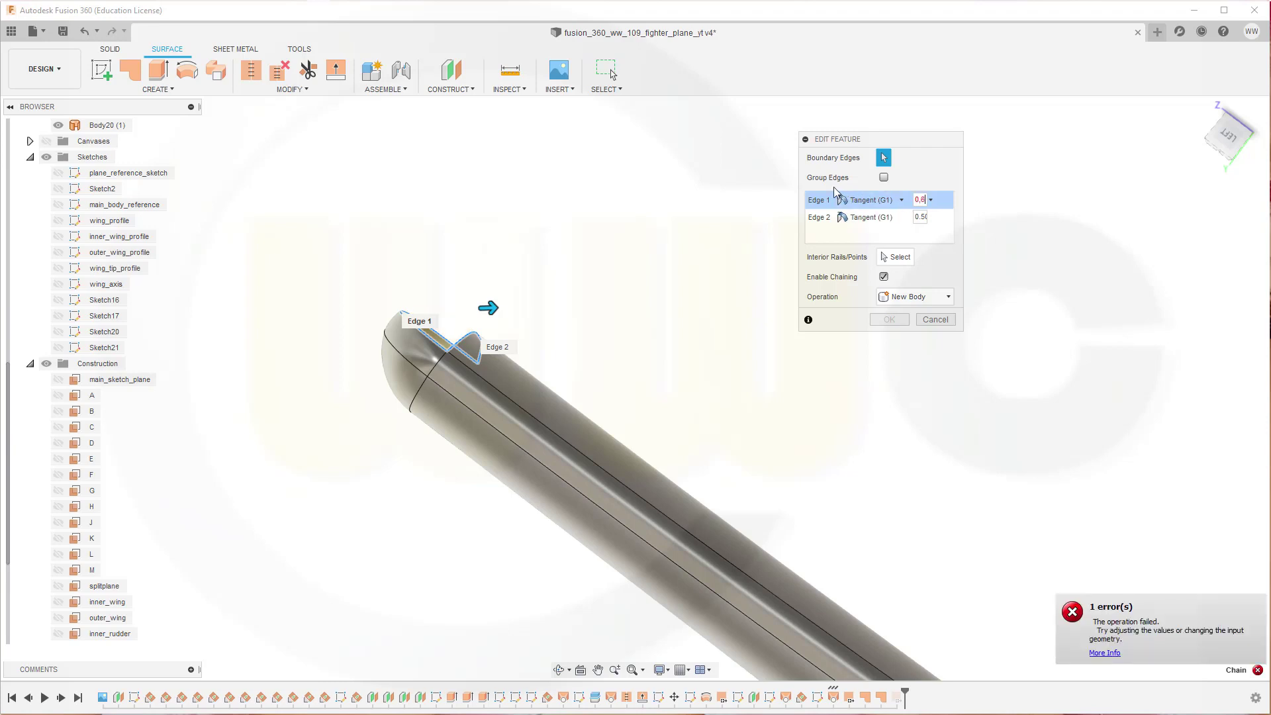
scroll(516, 378, up, 2)
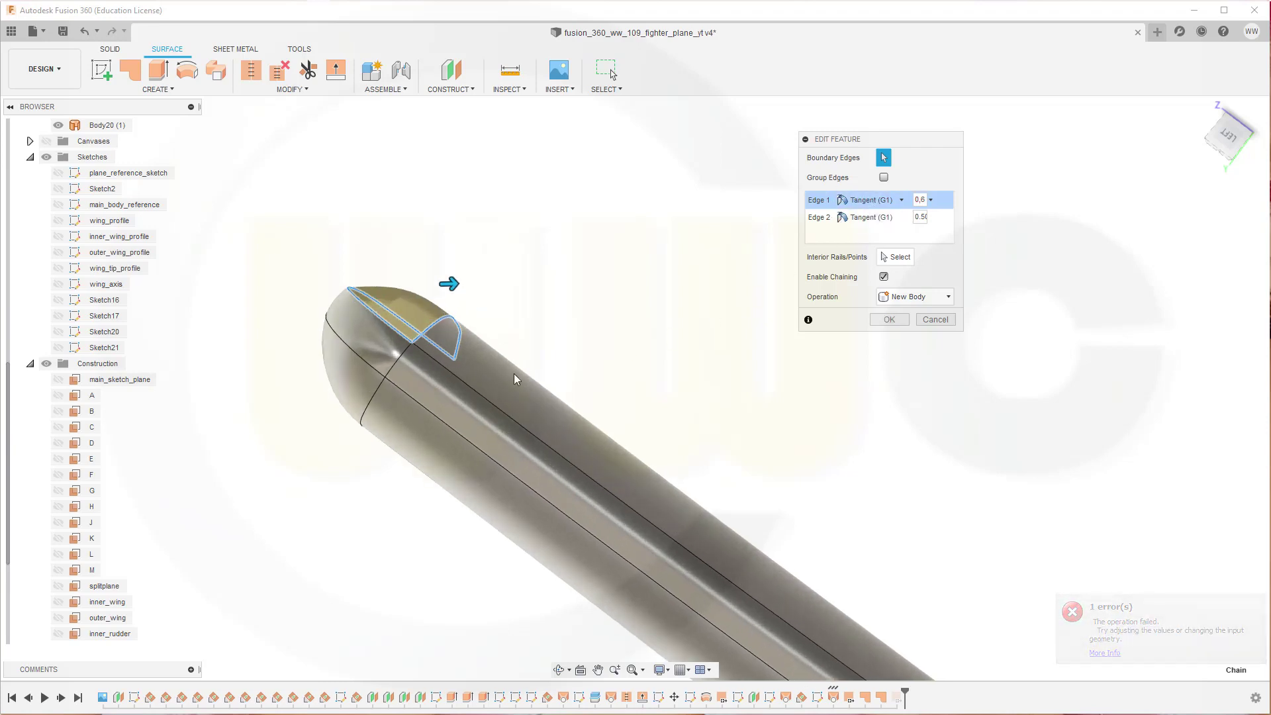
shift+middle_drag(516, 379, 556, 260)
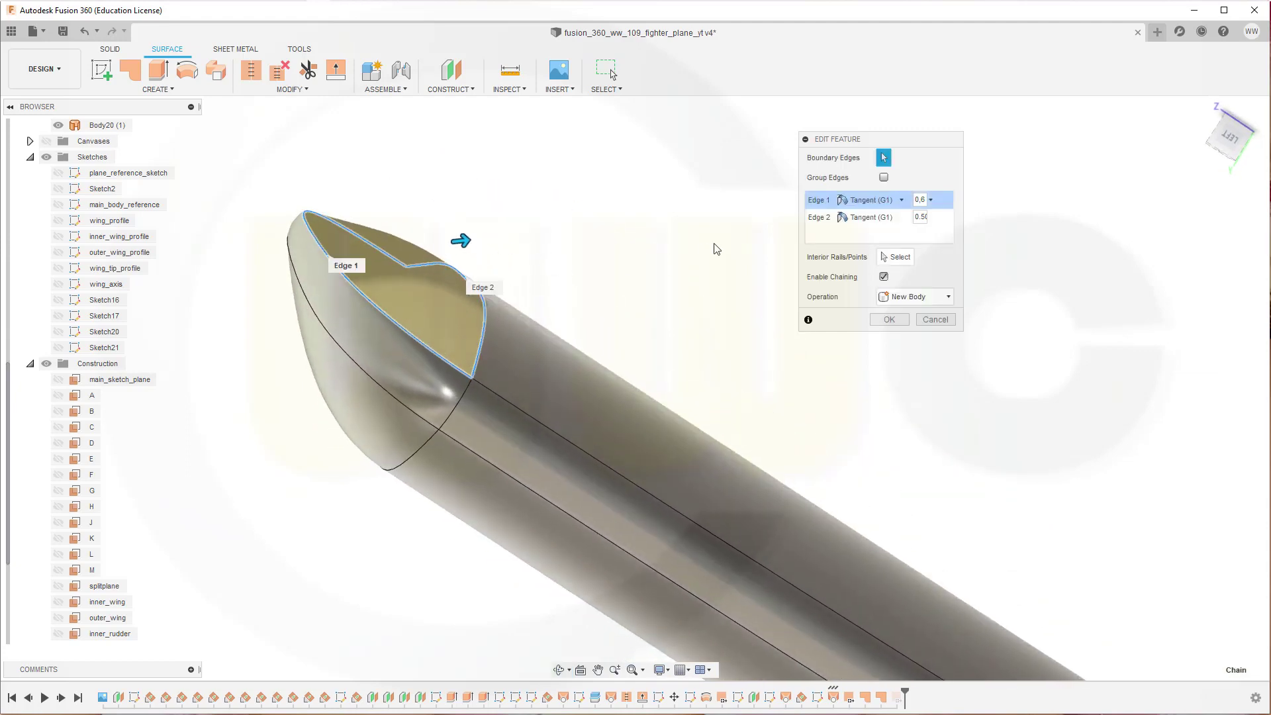
click(925, 200)
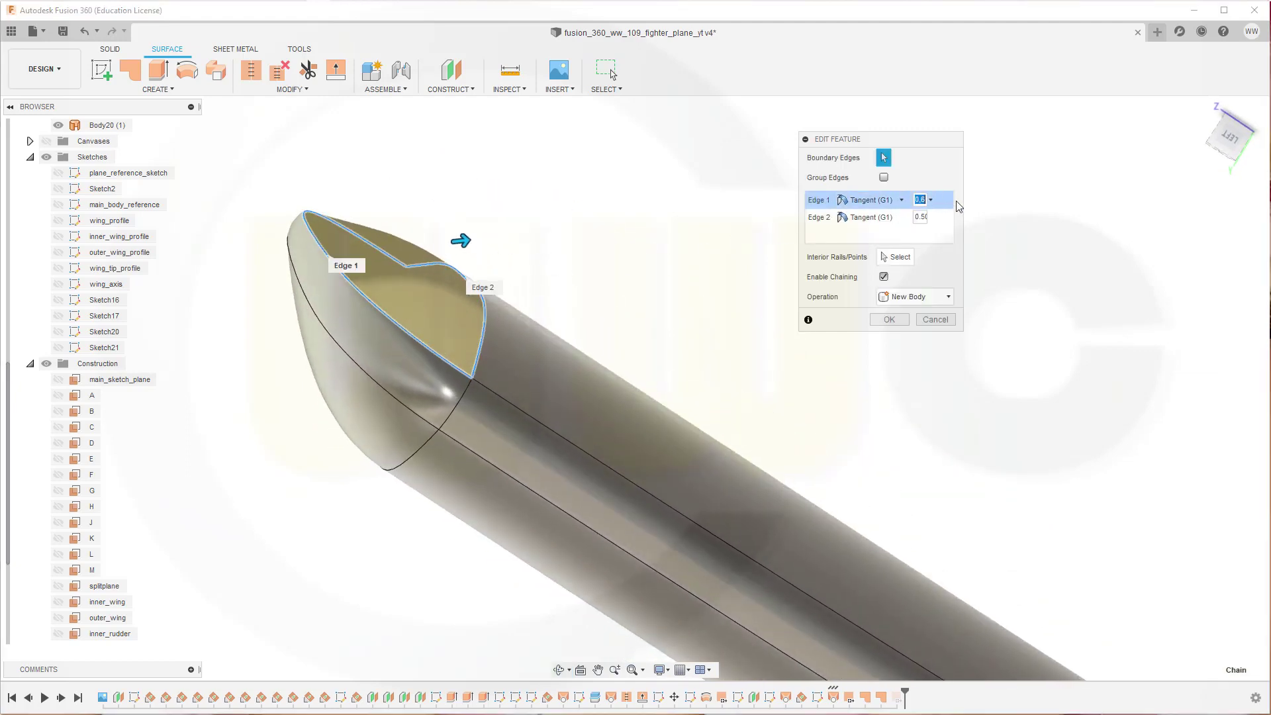
text(0)
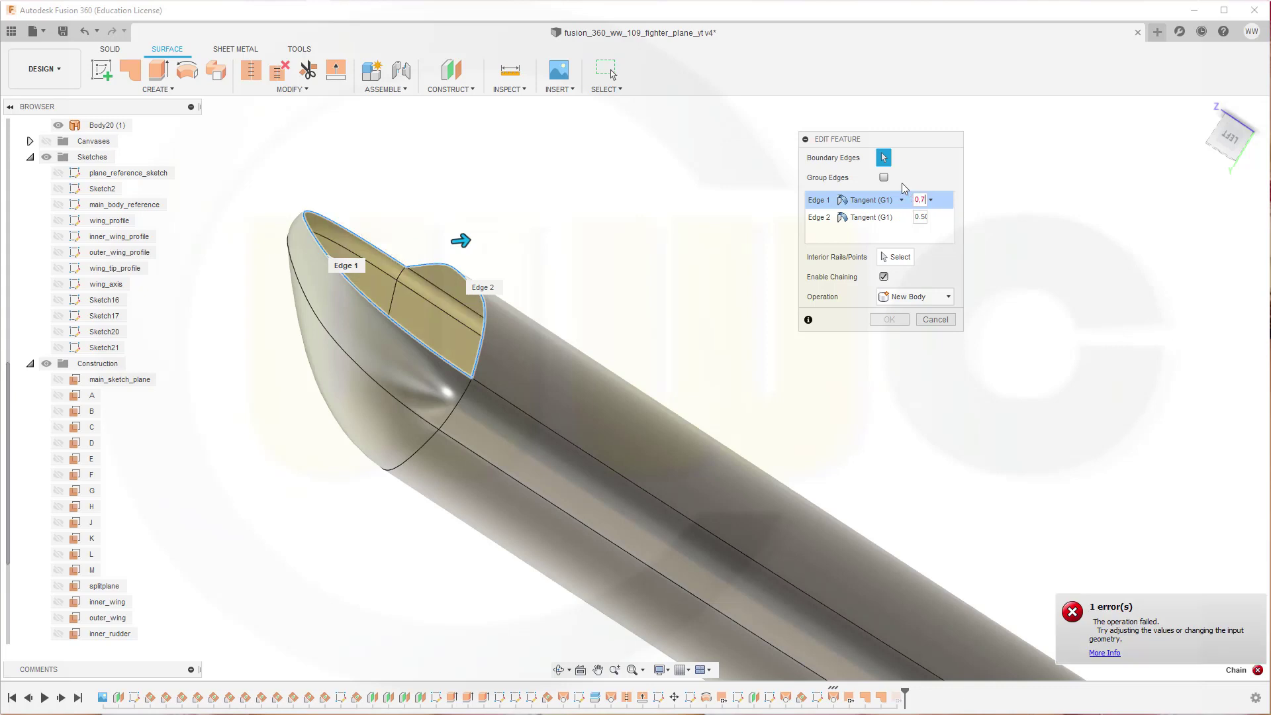
click(920, 216)
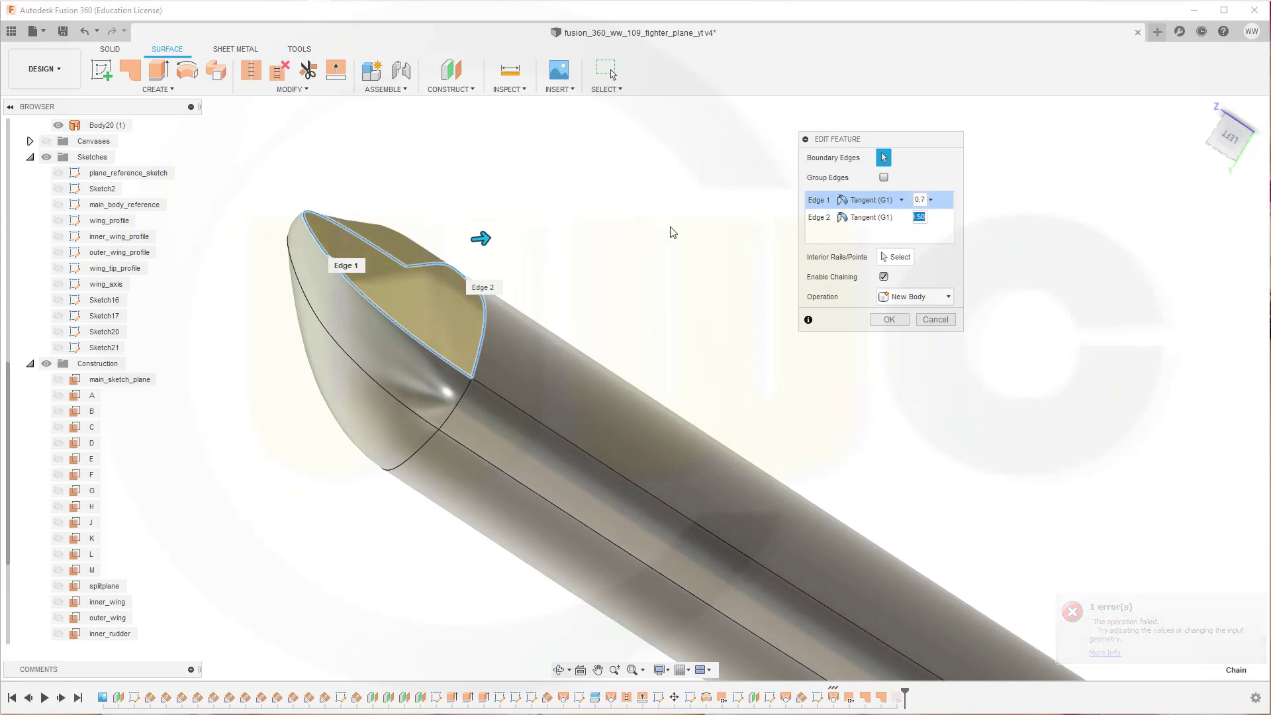
shift+middle_drag(672, 232, 589, 192)
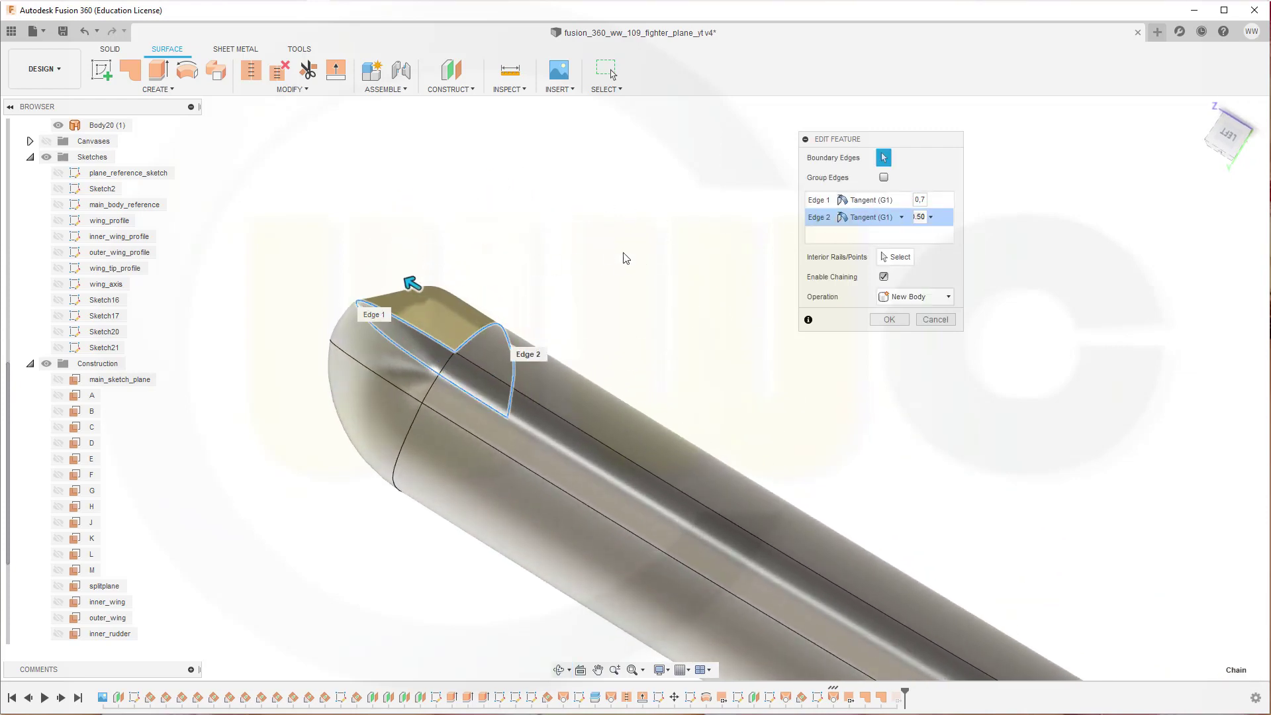
- Set Edge 1's weight to 0.5 and confirm the edit of the second wingtip patch
click(883, 199)
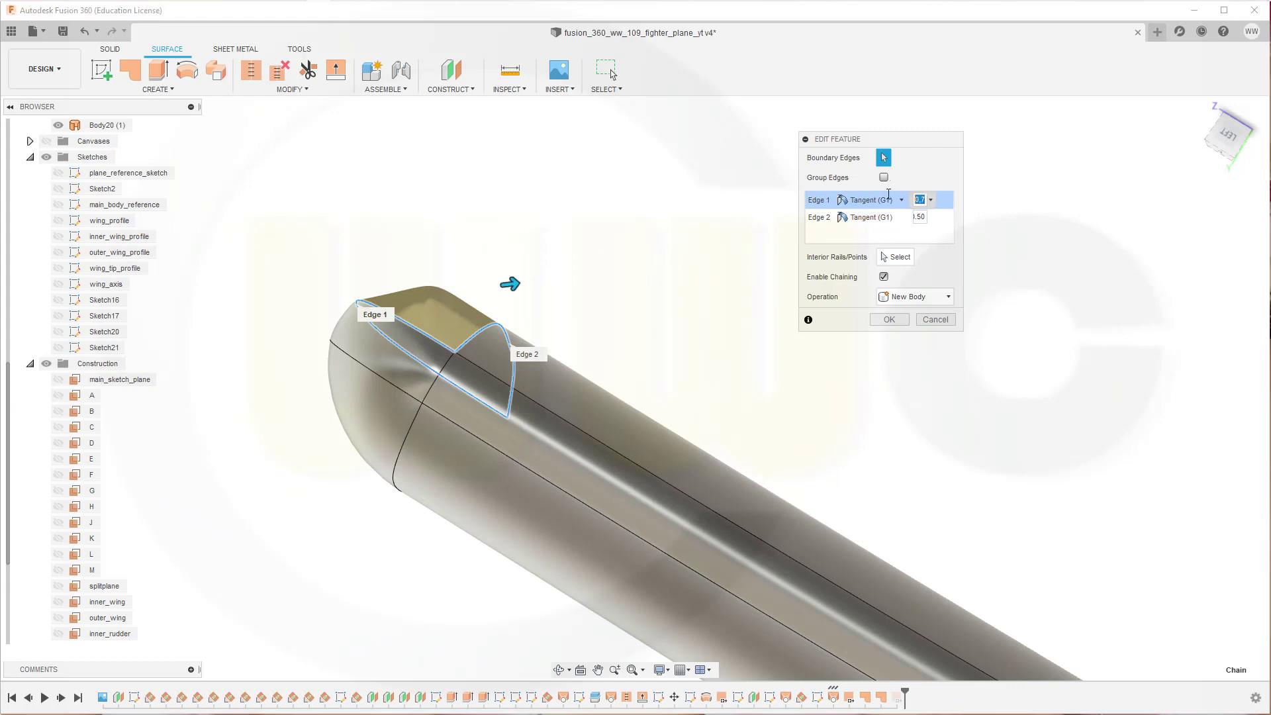
text(0.)
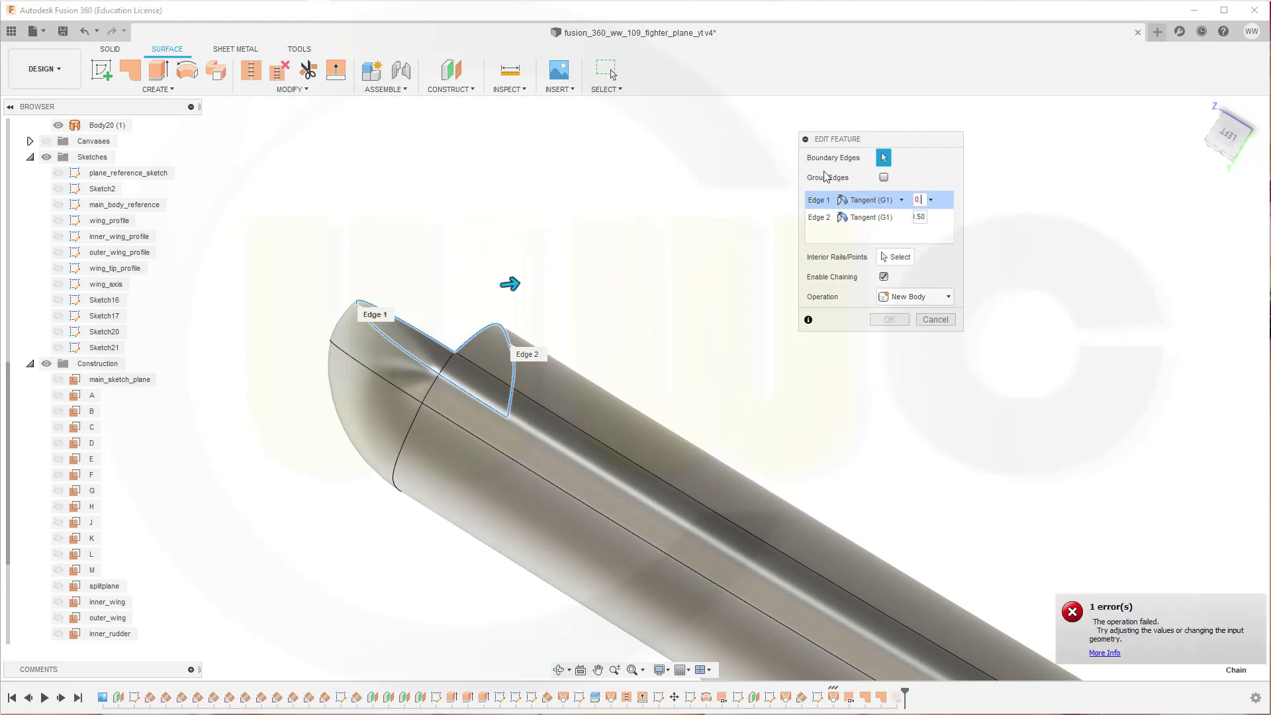
key(BackSpace)
key(BackSpace)
text(0,5)
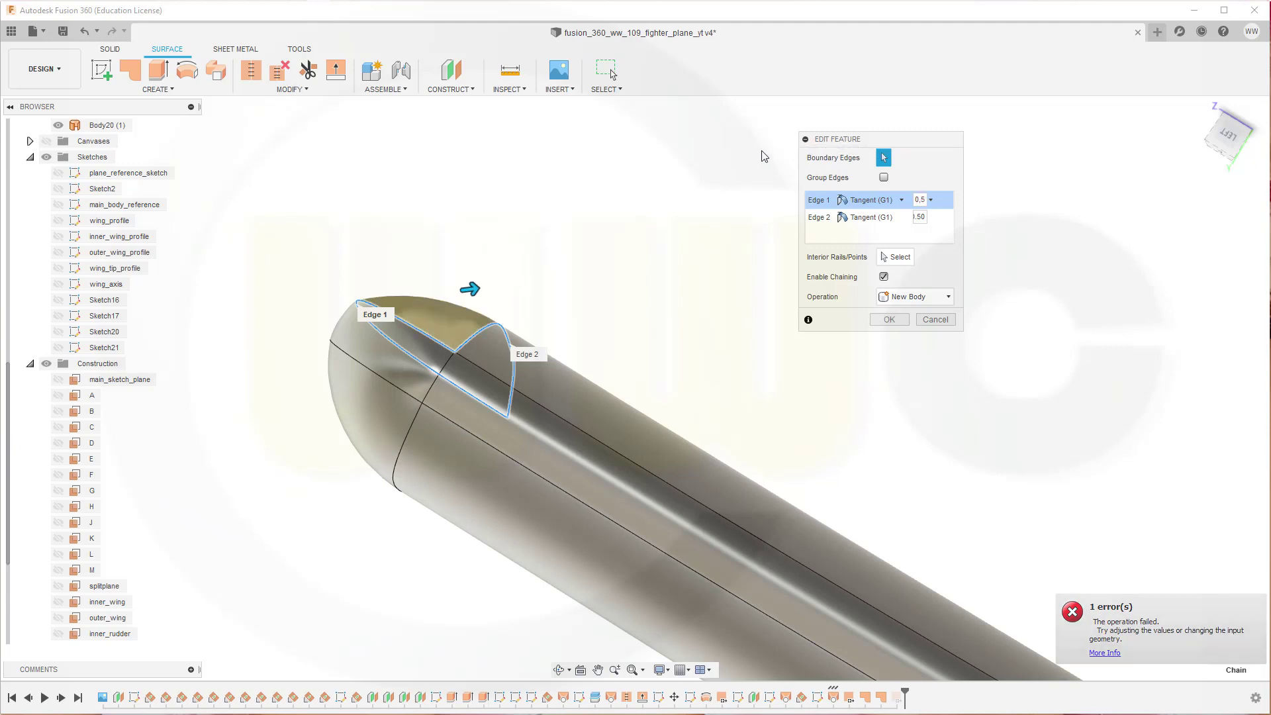
click(888, 319)
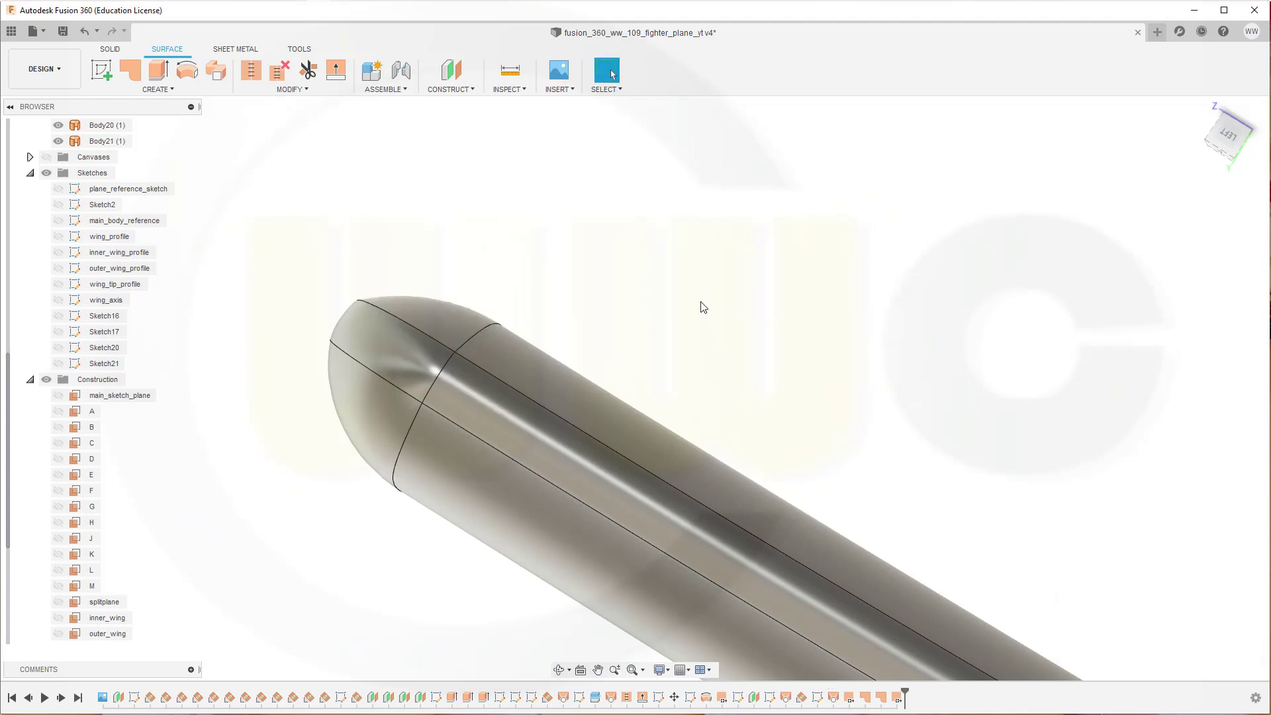
- Examine the closed wingtip and the overall shape of the wing from several directions
shift+middle_drag(650, 304, 779, 368)
scroll(615, 454, down, 5)
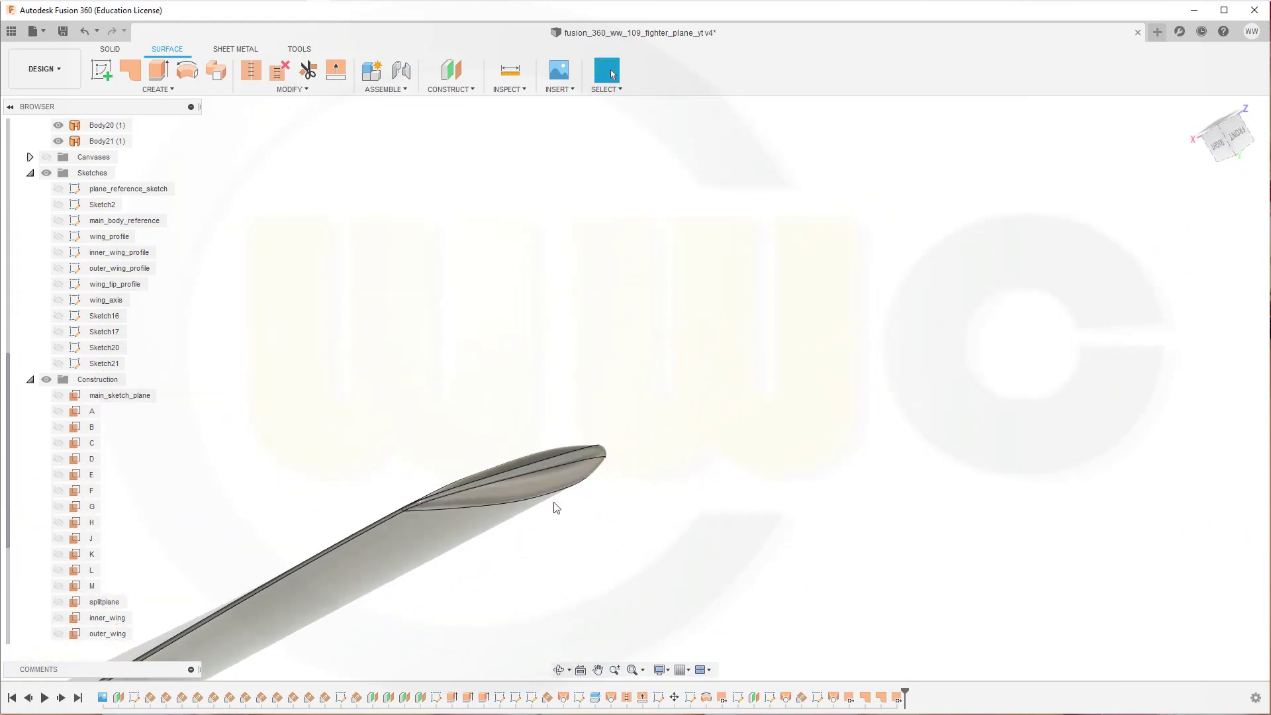
shift+middle_drag(567, 531, 681, 348)
drag(630, 272, 572, 304)
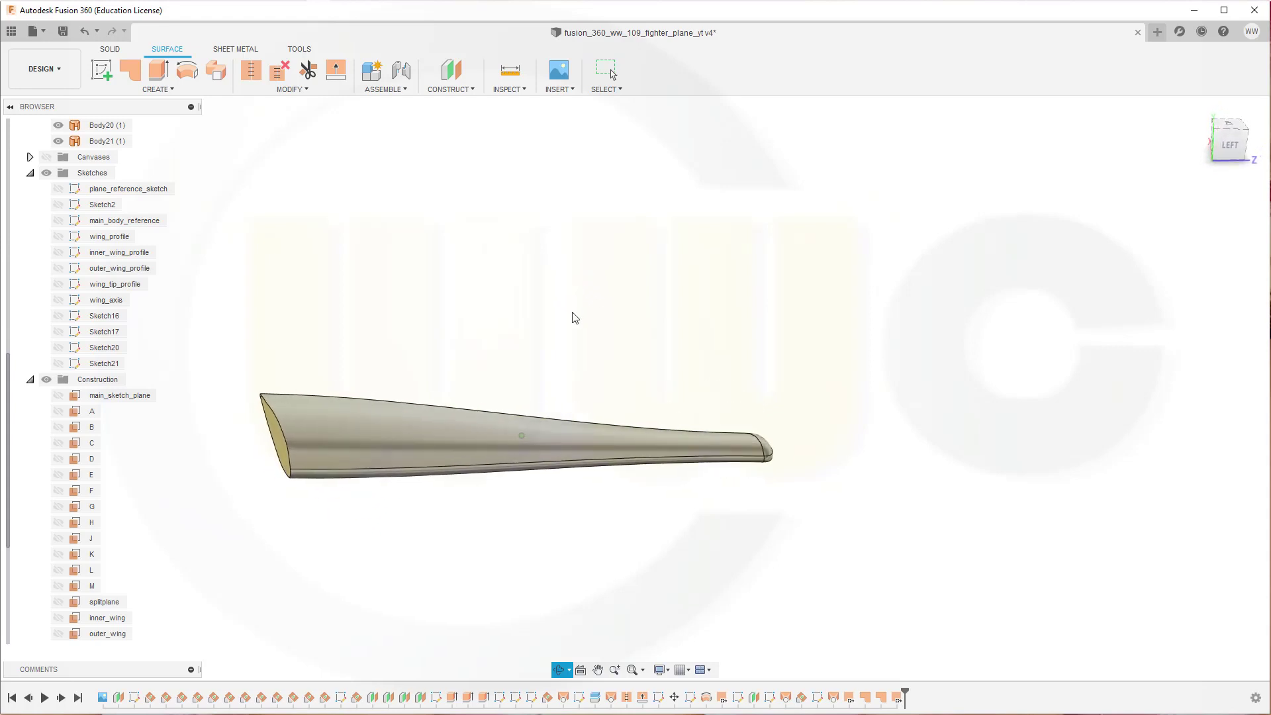
key(Escape)
middle_drag(403, 351, 583, 274)
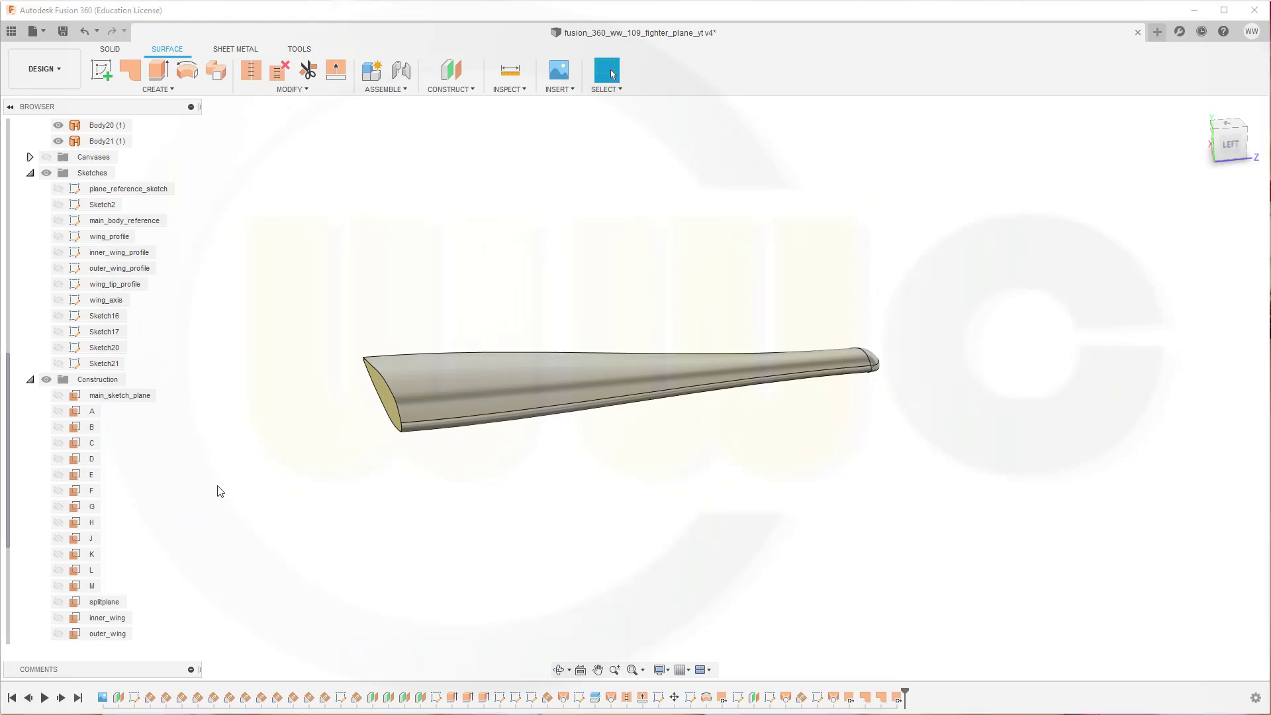
scroll(225, 493, up, 2)
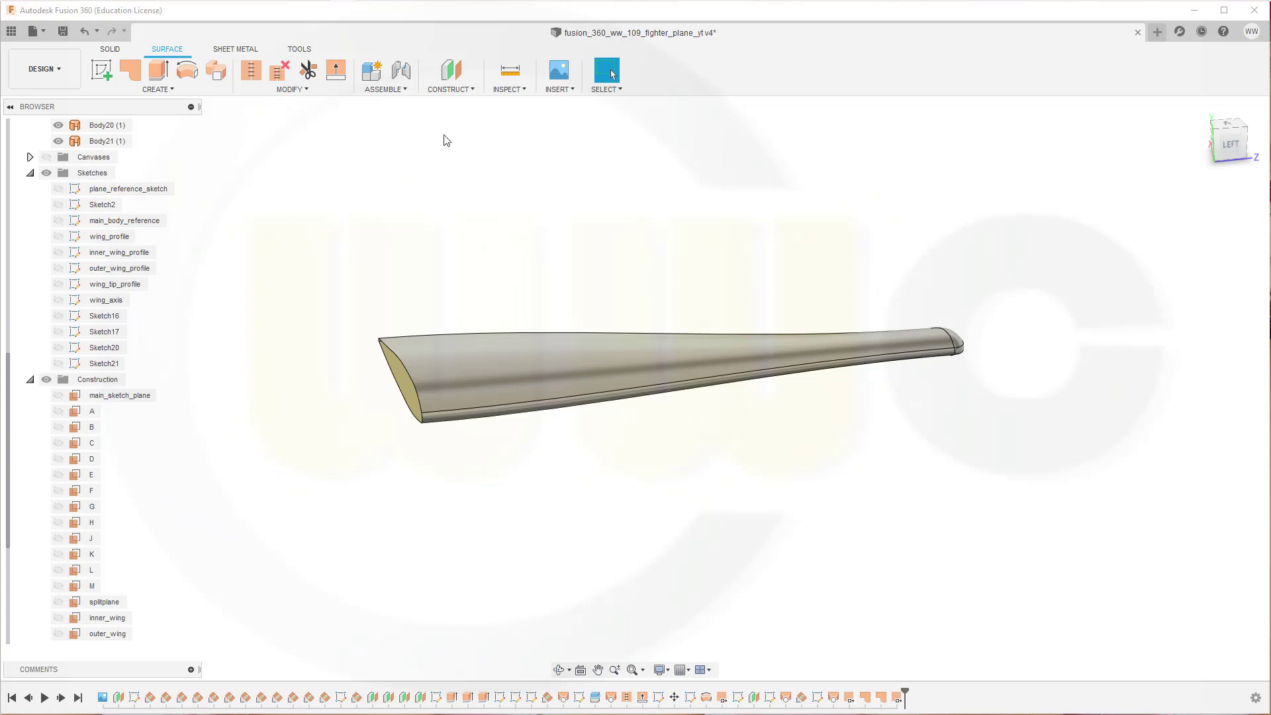
- Create an offset construction plane from main_sketch_plane at a distance of -100 mm
click(471, 91)
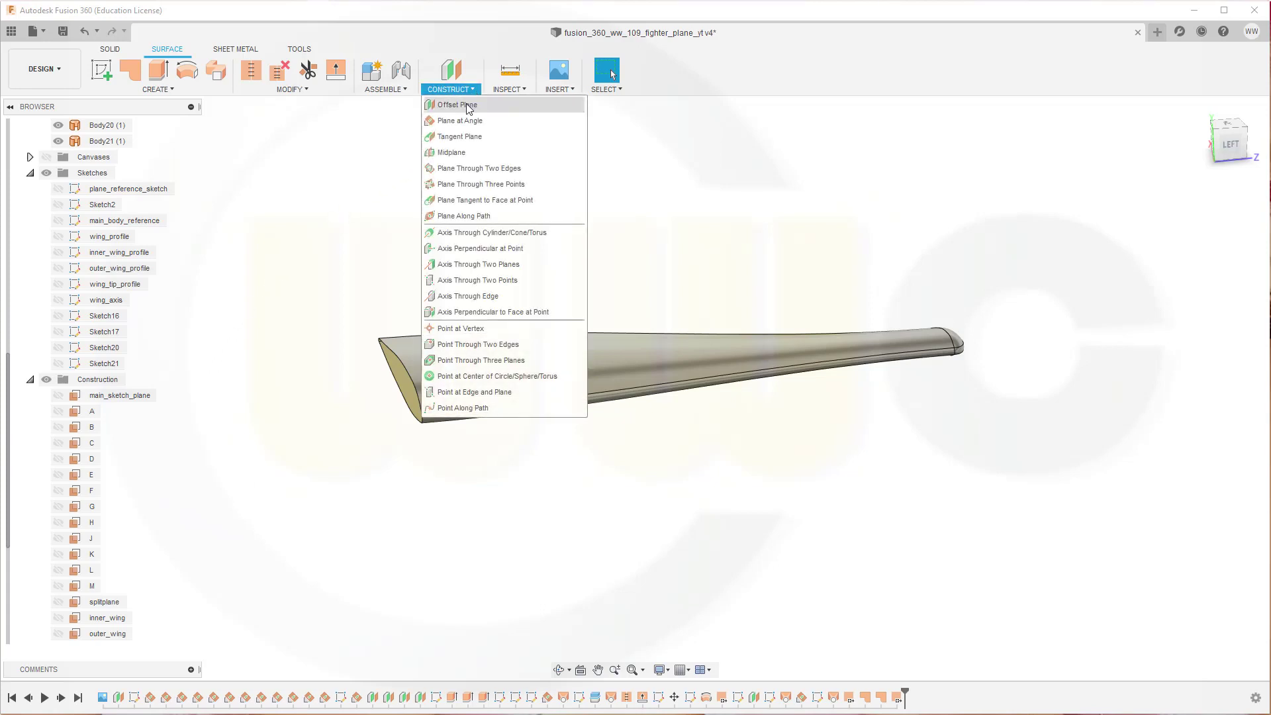
click(467, 106)
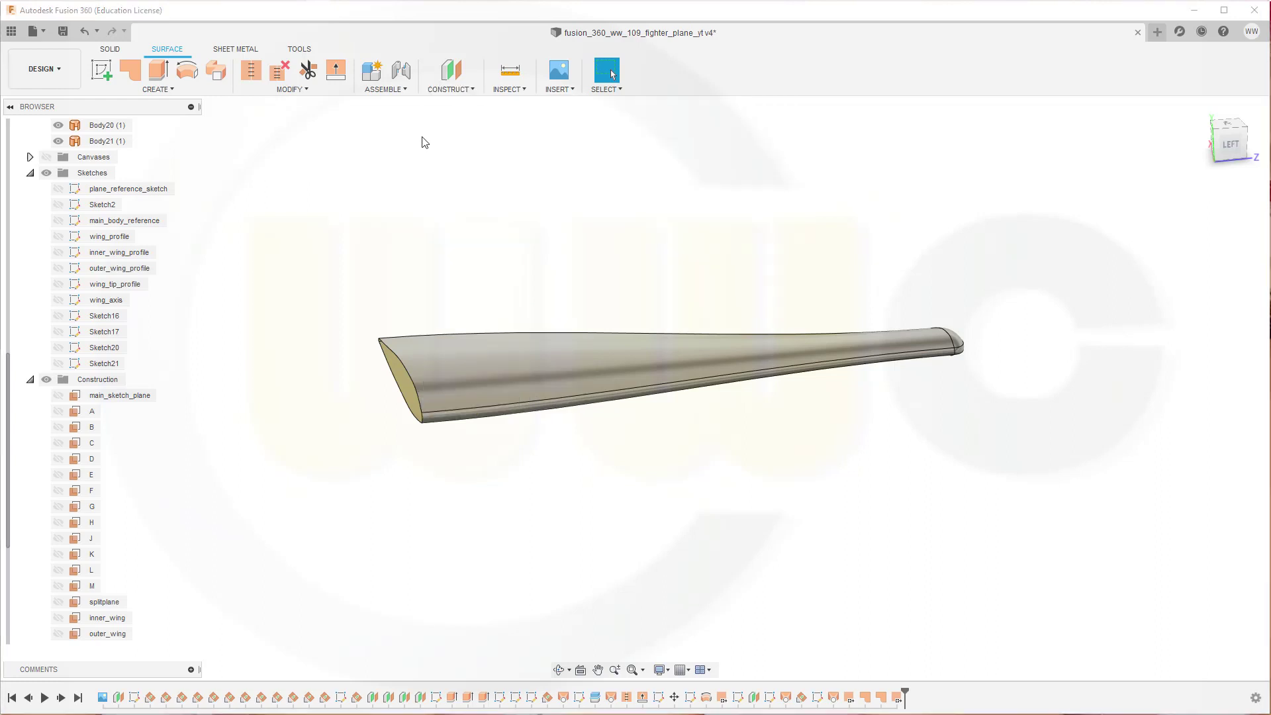
click(141, 396)
click(860, 197)
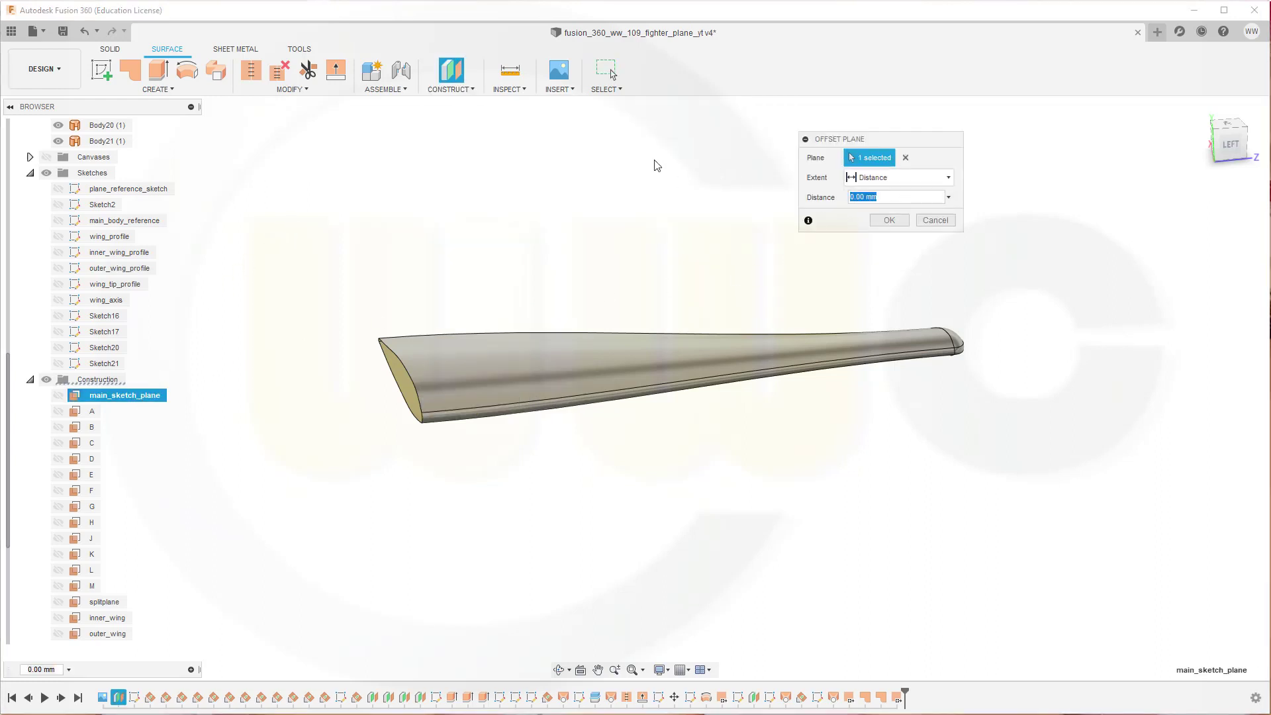
text(-)
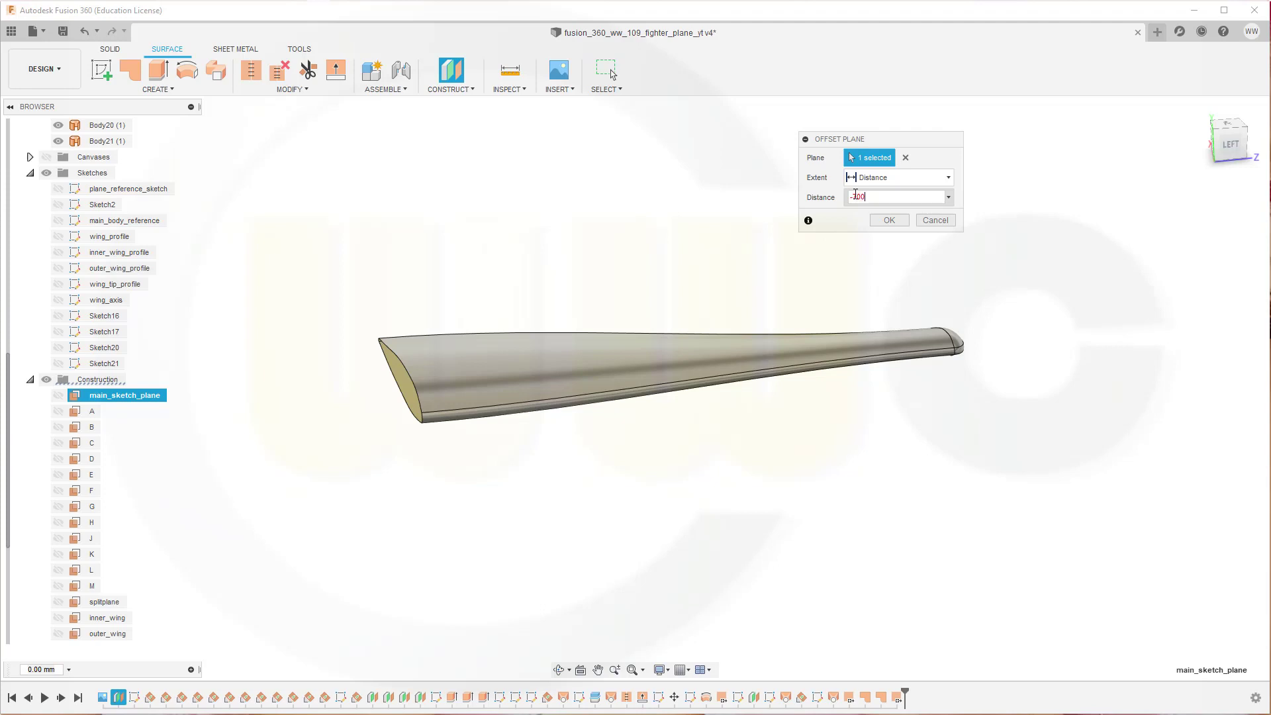
text(100)
key(Return)
- Show Sketch20 at the wing's outer end and open it for editing
scroll(301, 492, up, 3)
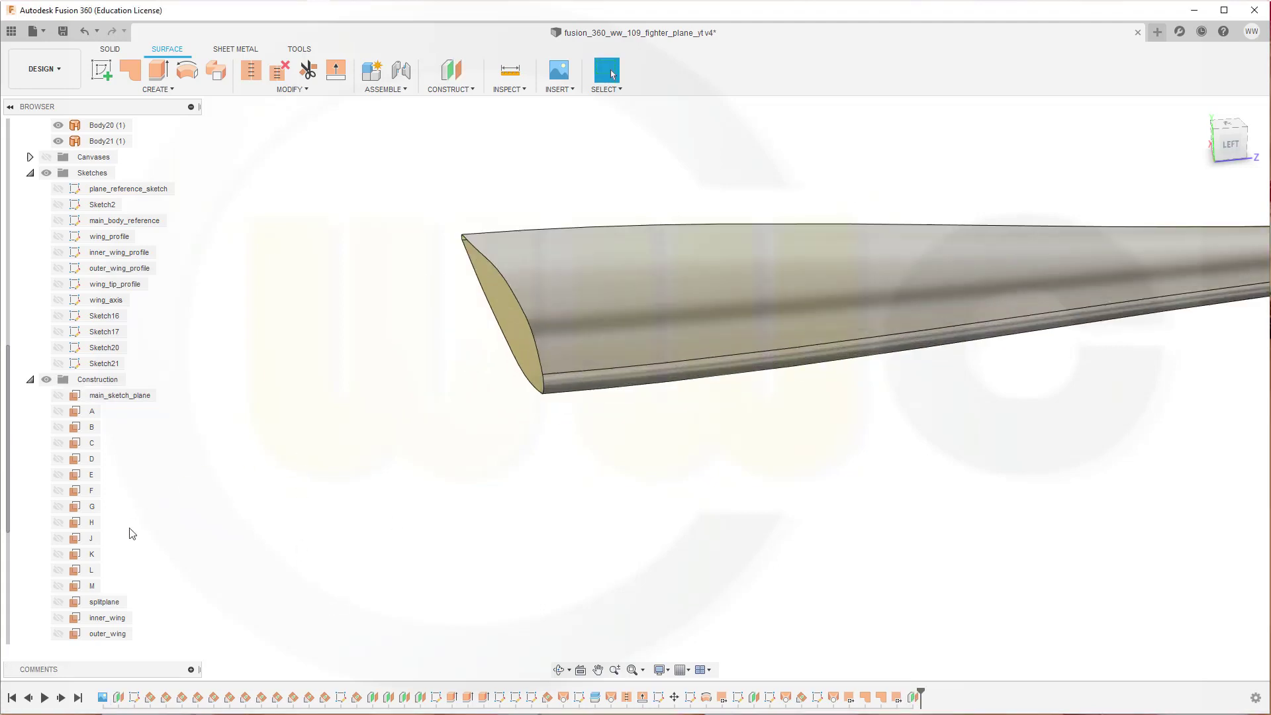
scroll(147, 591, down, 6)
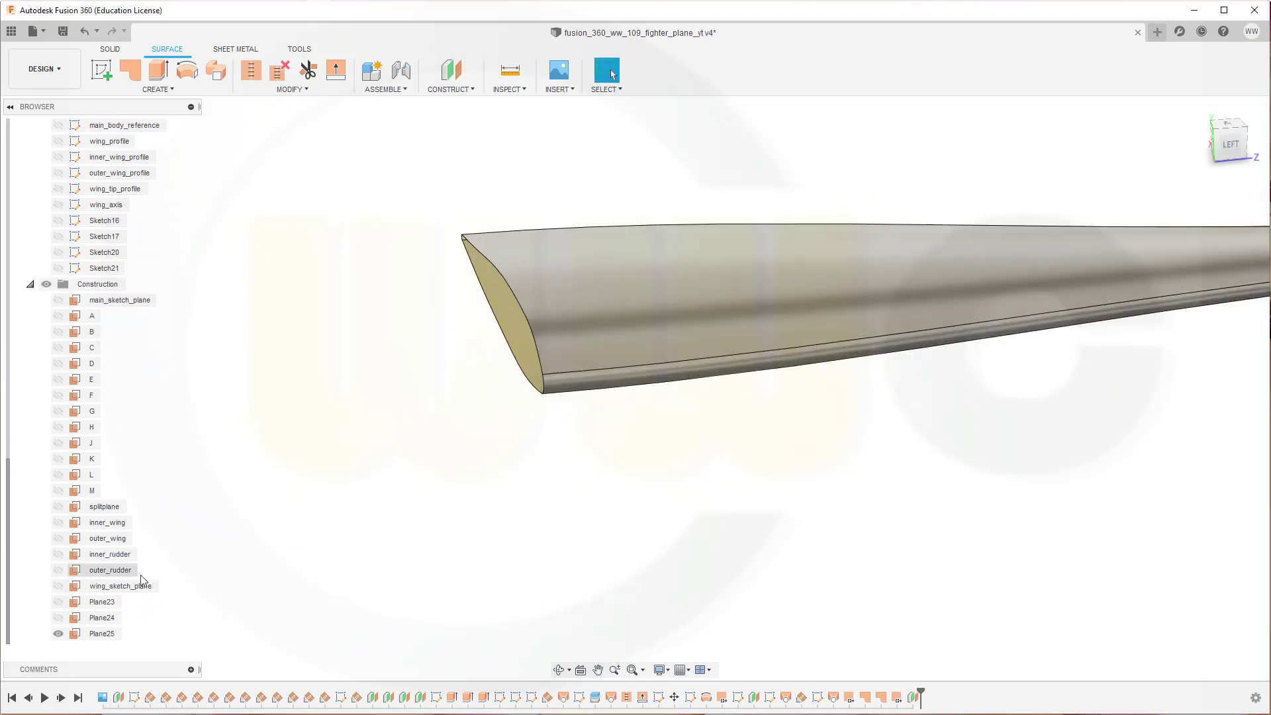
scroll(655, 449, down, 4)
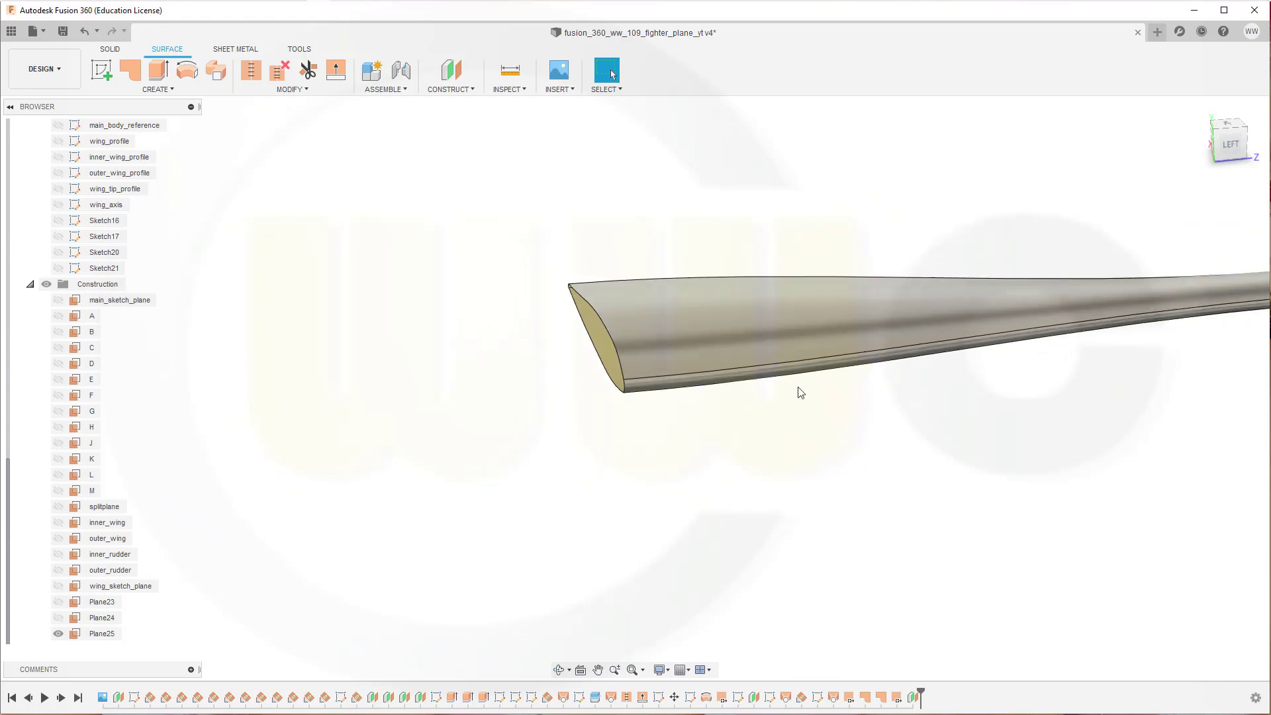
mouse_move(1138, 392)
shift+middle_down()
mouse_move(1129, 384)
mouse_move(1146, 386)
shift+middle_up()
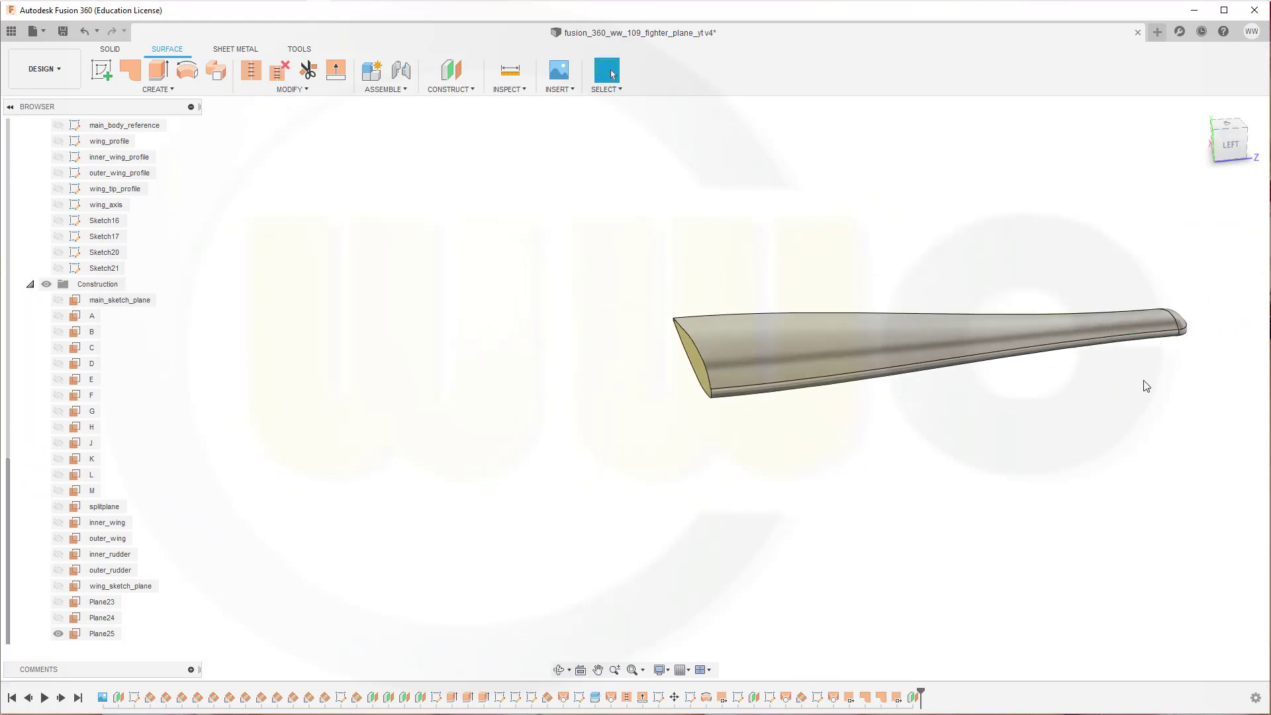
middle_drag(1215, 332, 910, 376)
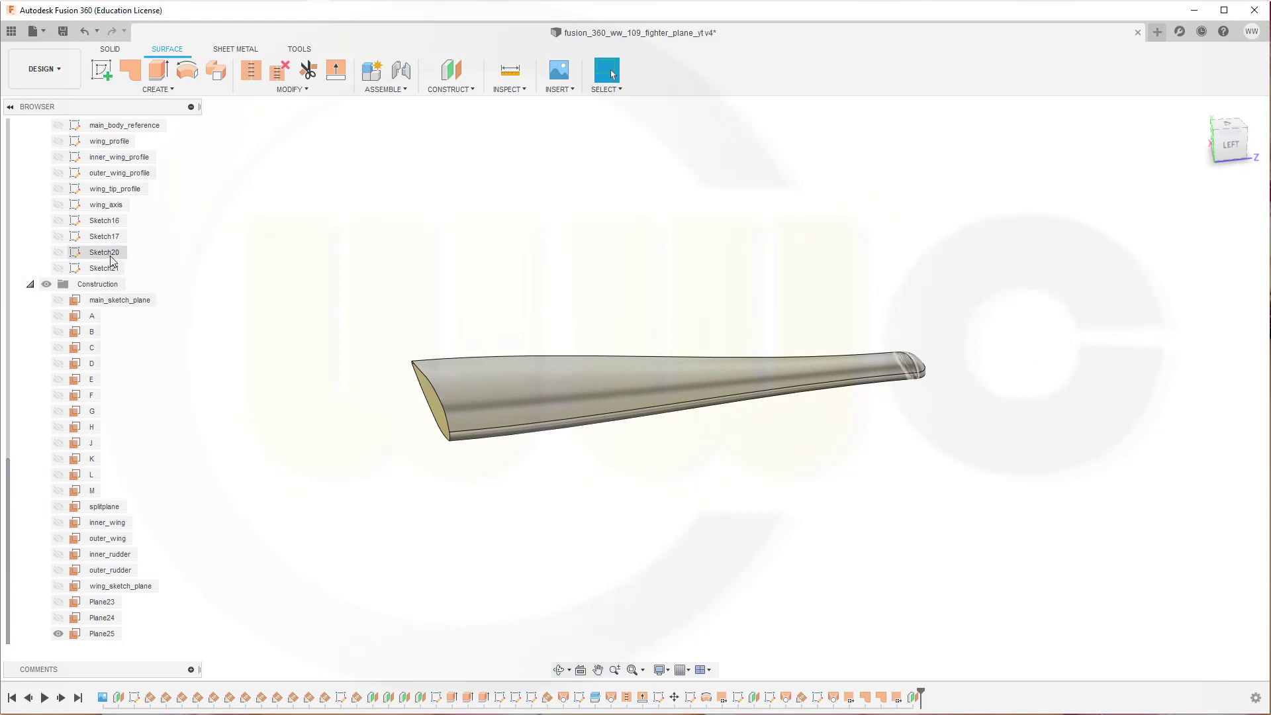
click(59, 253)
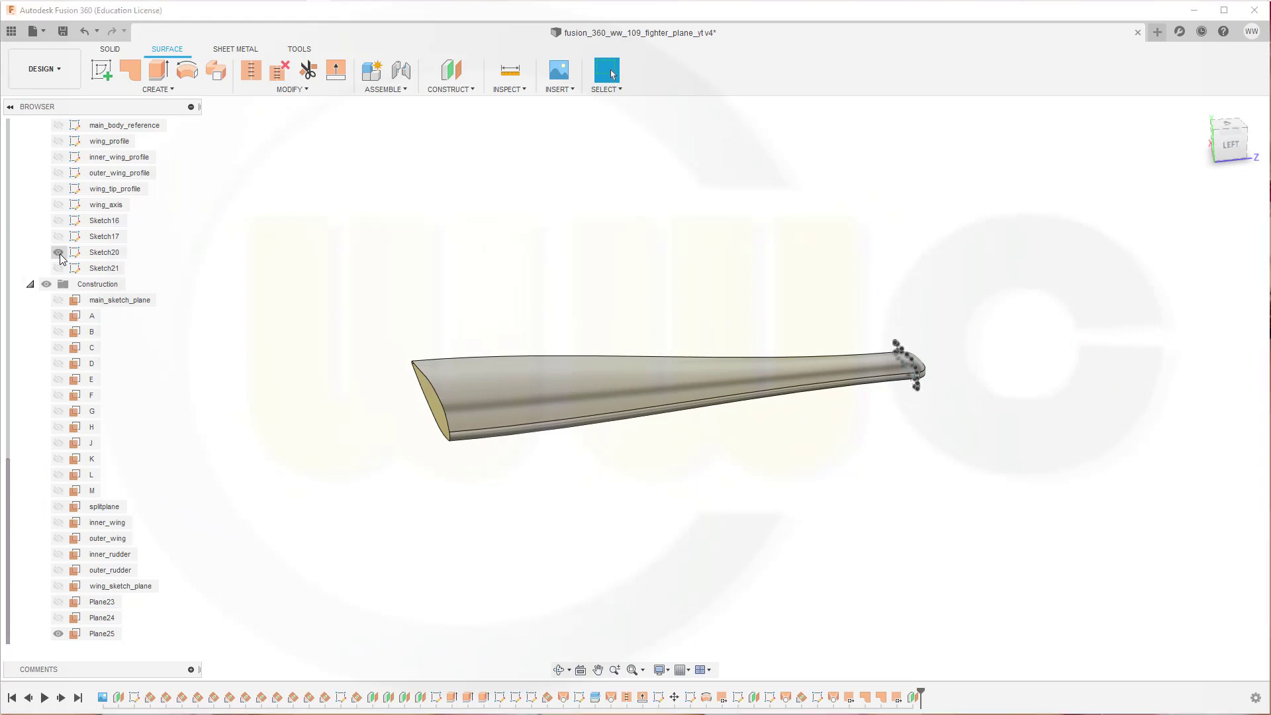
click(103, 255)
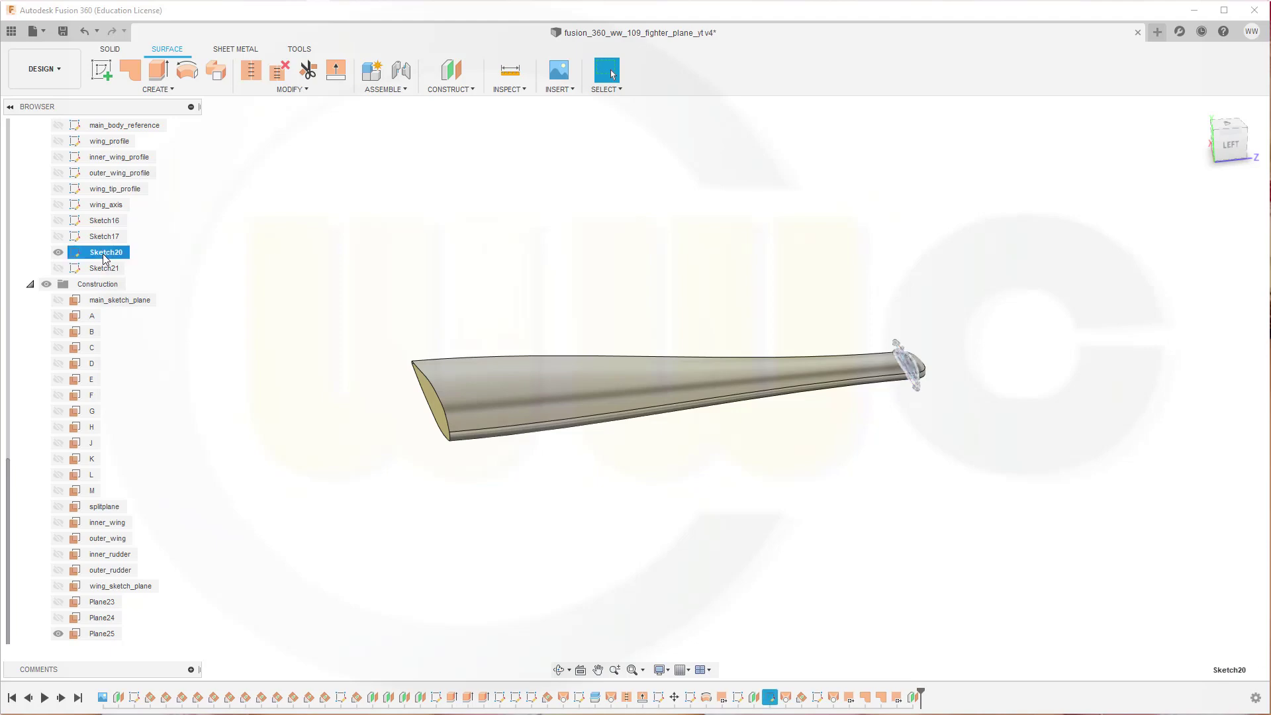
double_click(104, 255)
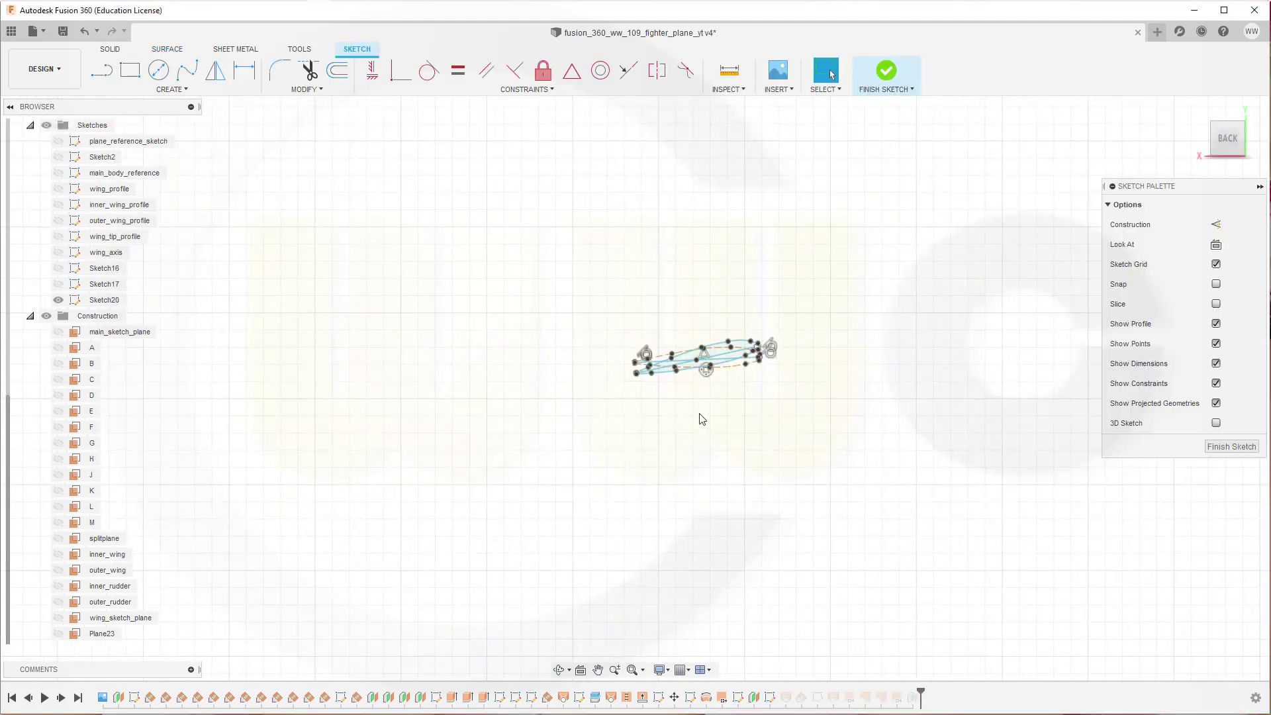
- Copy all the wing profile geometry in Sketch20 and finish the sketch
scroll(698, 410, up, 6)
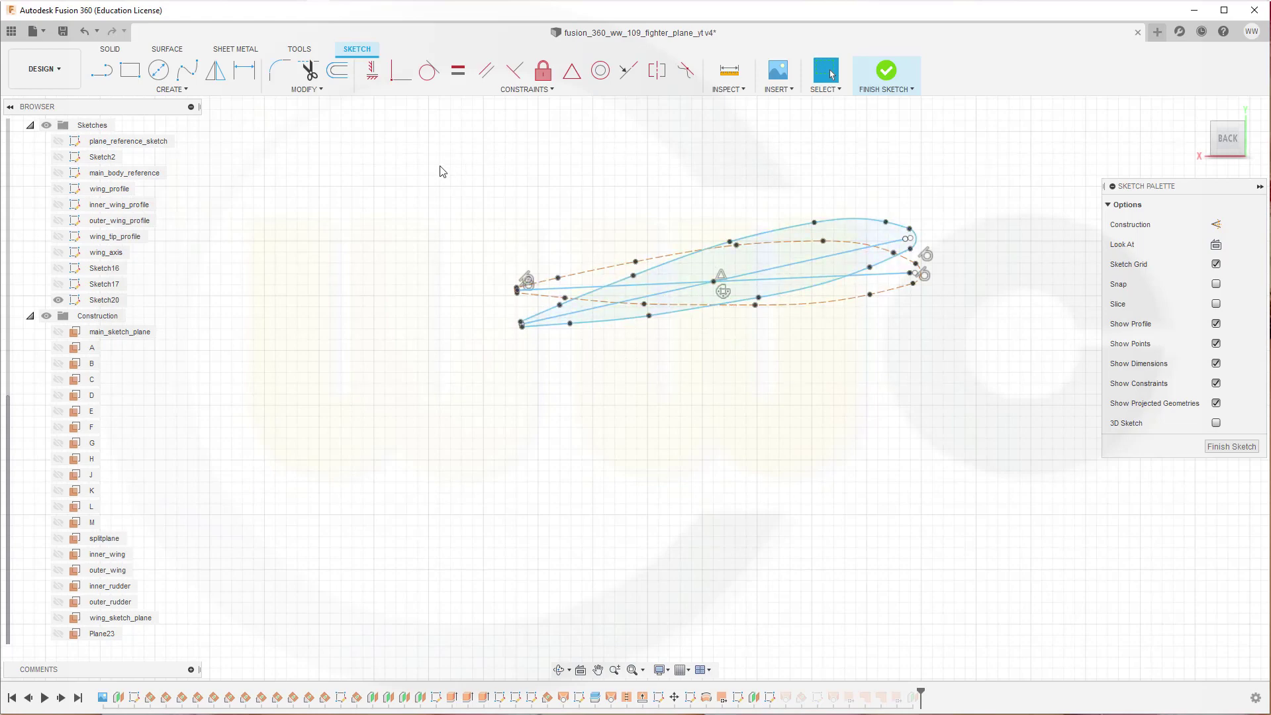
mouse_move(428, 156)
mouse_down()
mouse_move(440, 260)
mouse_move(1020, 399)
mouse_up()
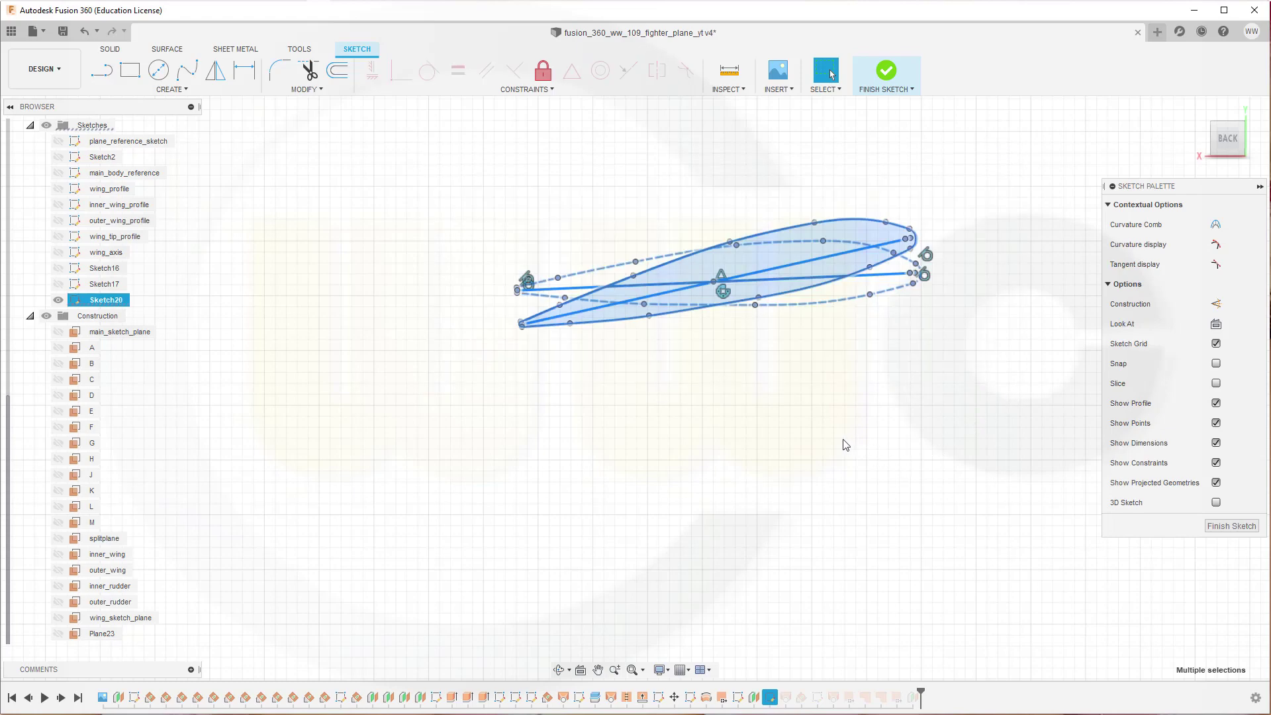
click(1231, 527)
click(258, 377)
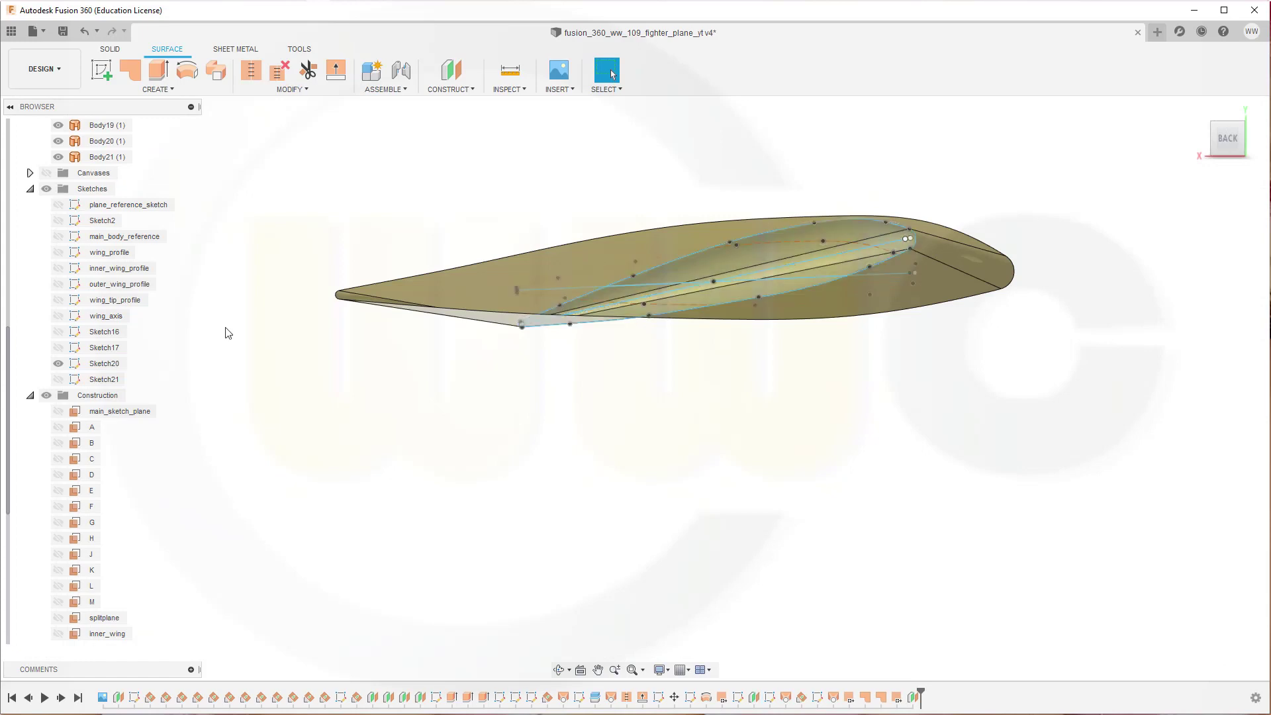
- Start a sketch on the new offset plane, Plane25, and paste the copied wing profile without moving or rotating it
scroll(117, 569, down, 5)
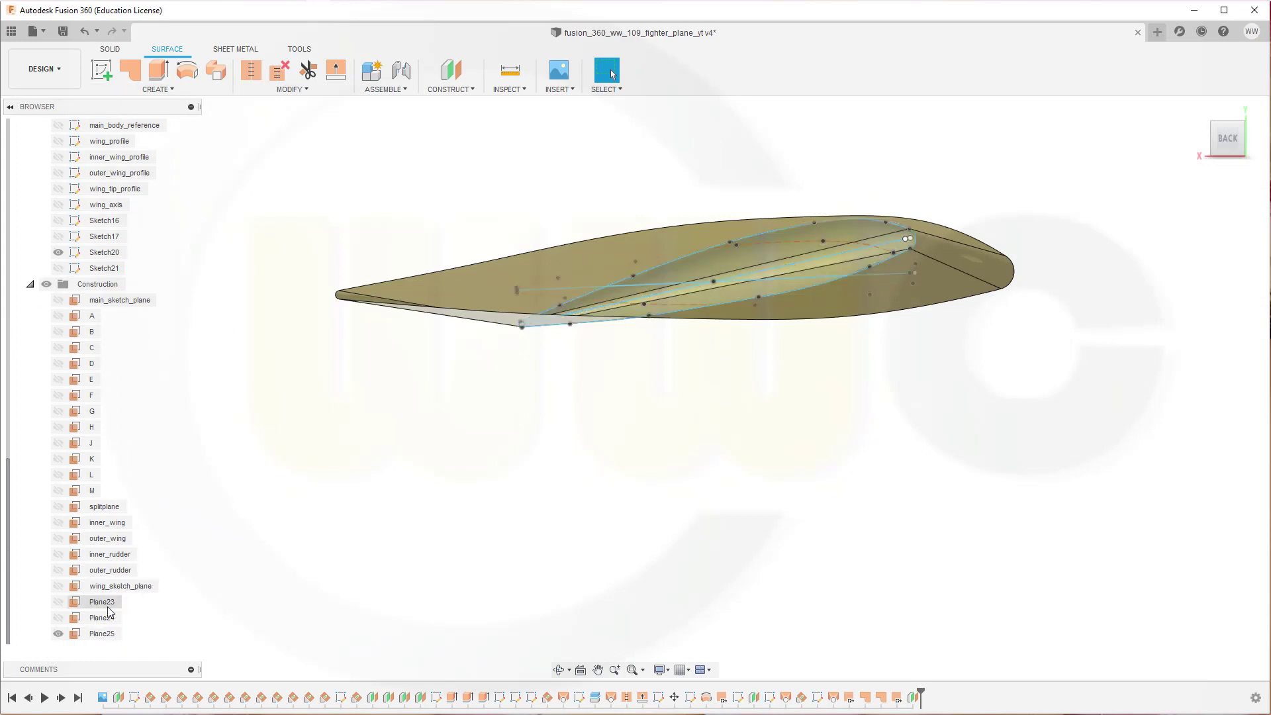
click(100, 634)
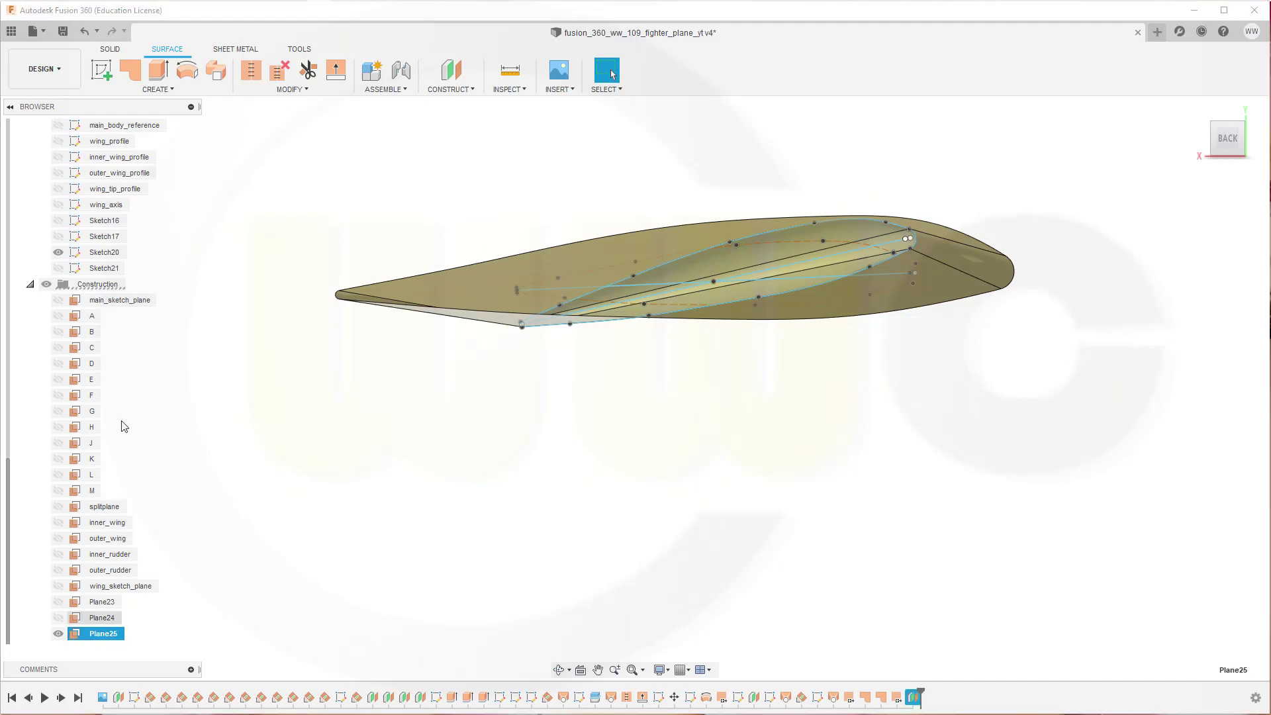
click(102, 78)
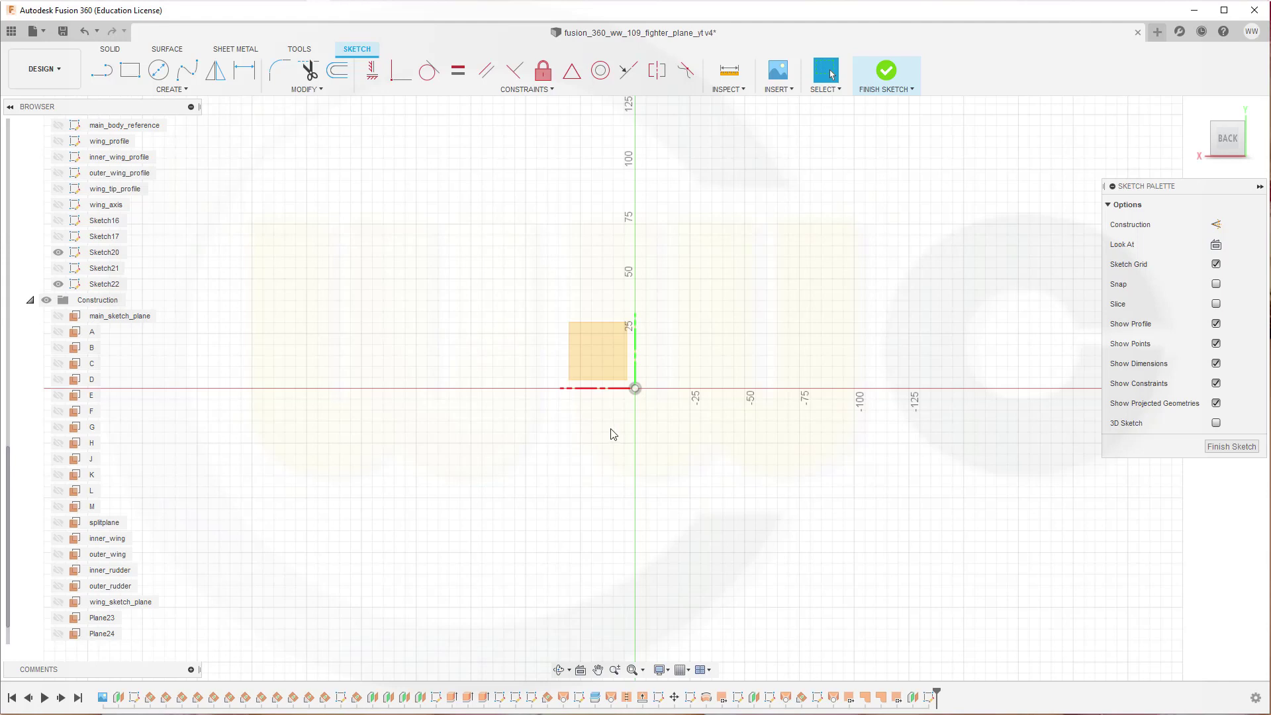
key(ctrl+a)
key(m)
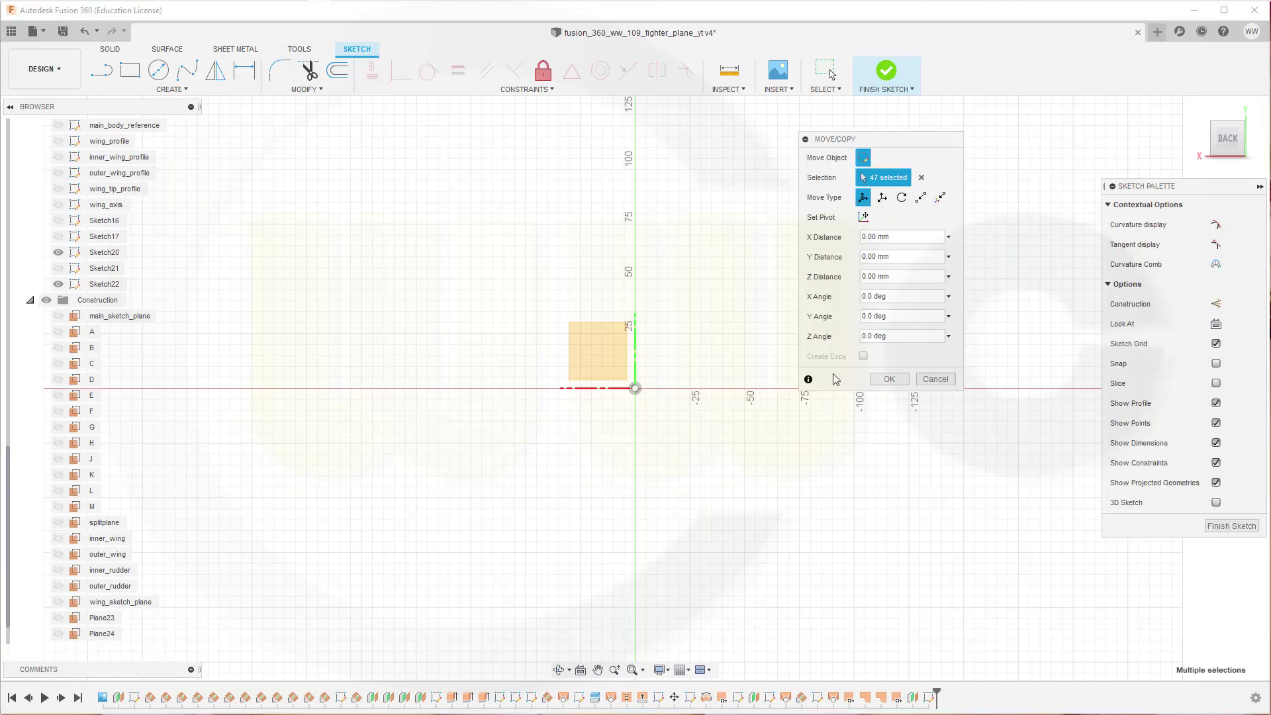
click(889, 380)
- Locate the pasted profile and examine its position relative to the wing from several directions
scroll(615, 324, down, 5)
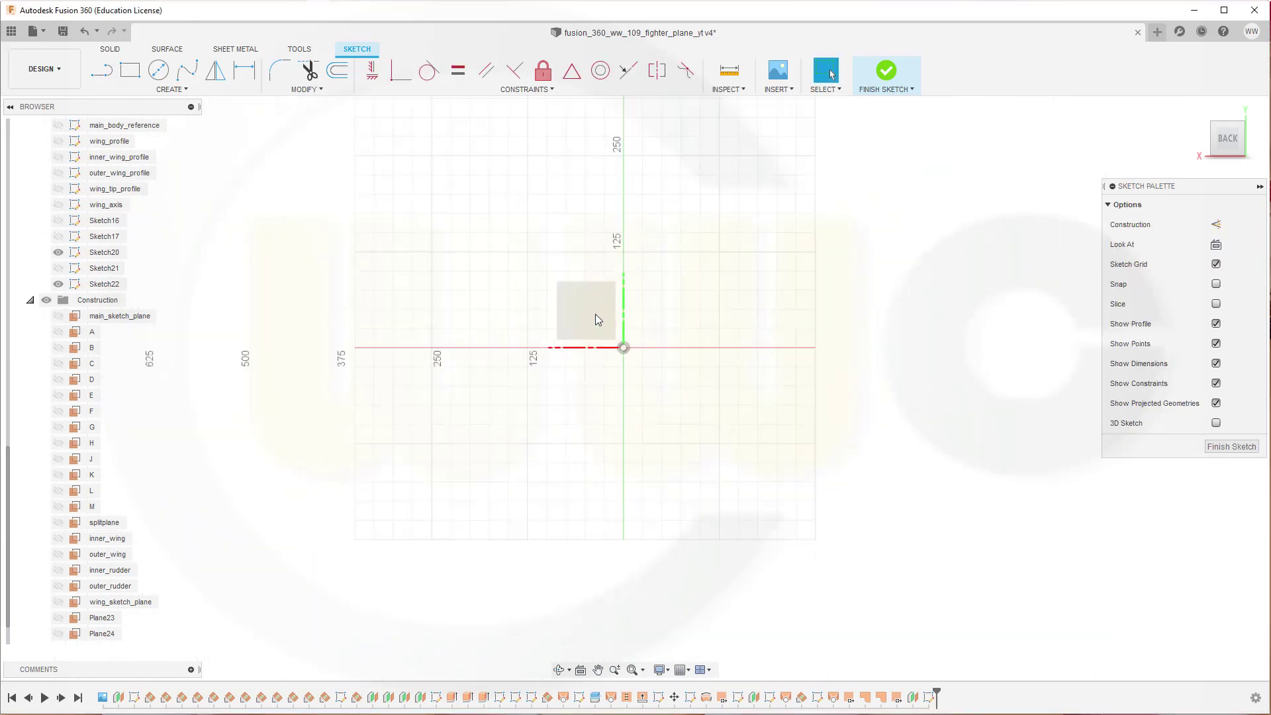
scroll(595, 314, down, 10)
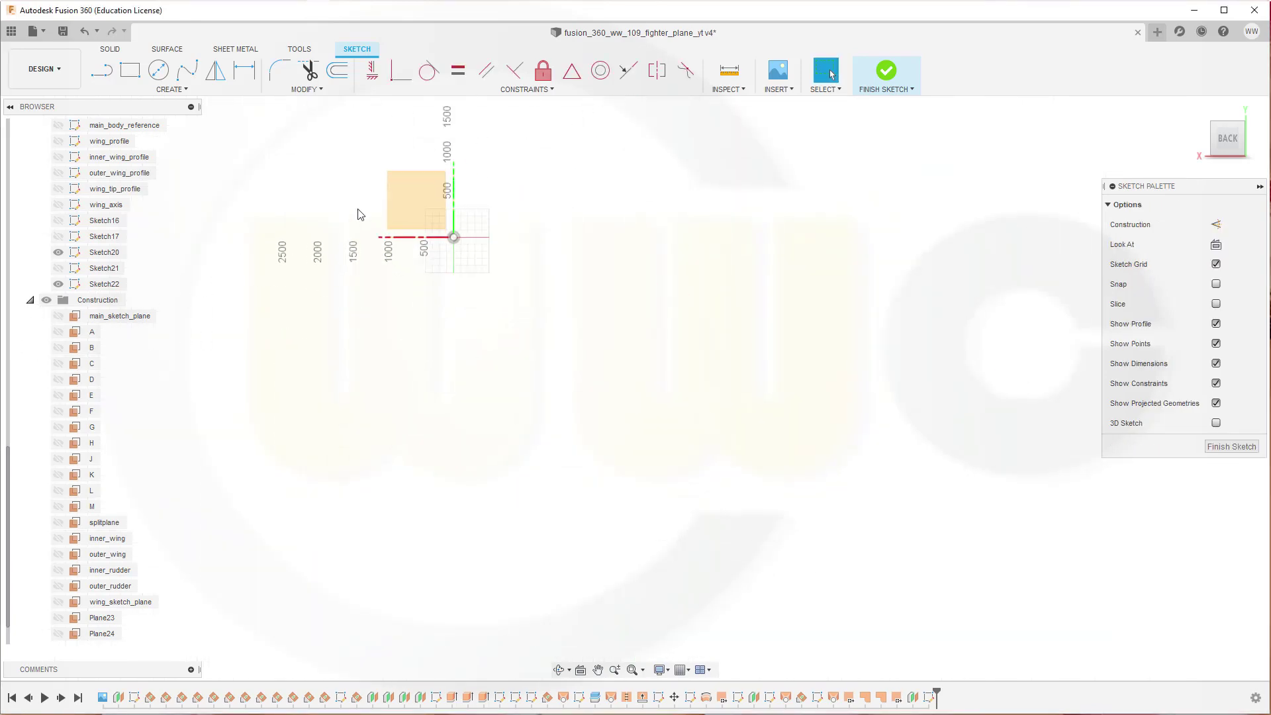
mouse_move(357, 214)
middle_down()
mouse_move(434, 369)
mouse_move(550, 434)
middle_up()
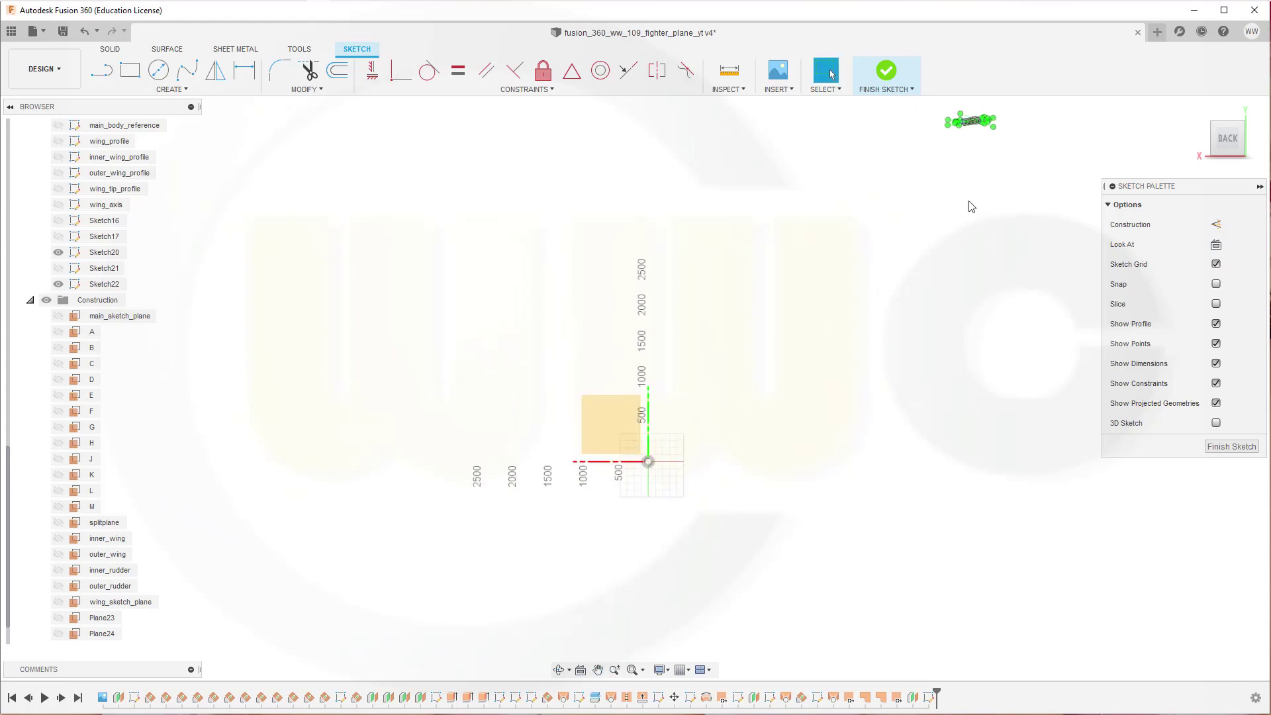
scroll(970, 206, down, 5)
mouse_move(970, 205)
middle_down()
mouse_move(720, 282)
mouse_move(664, 264)
mouse_move(622, 287)
mouse_move(709, 284)
mouse_move(761, 252)
mouse_move(845, 278)
middle_up()
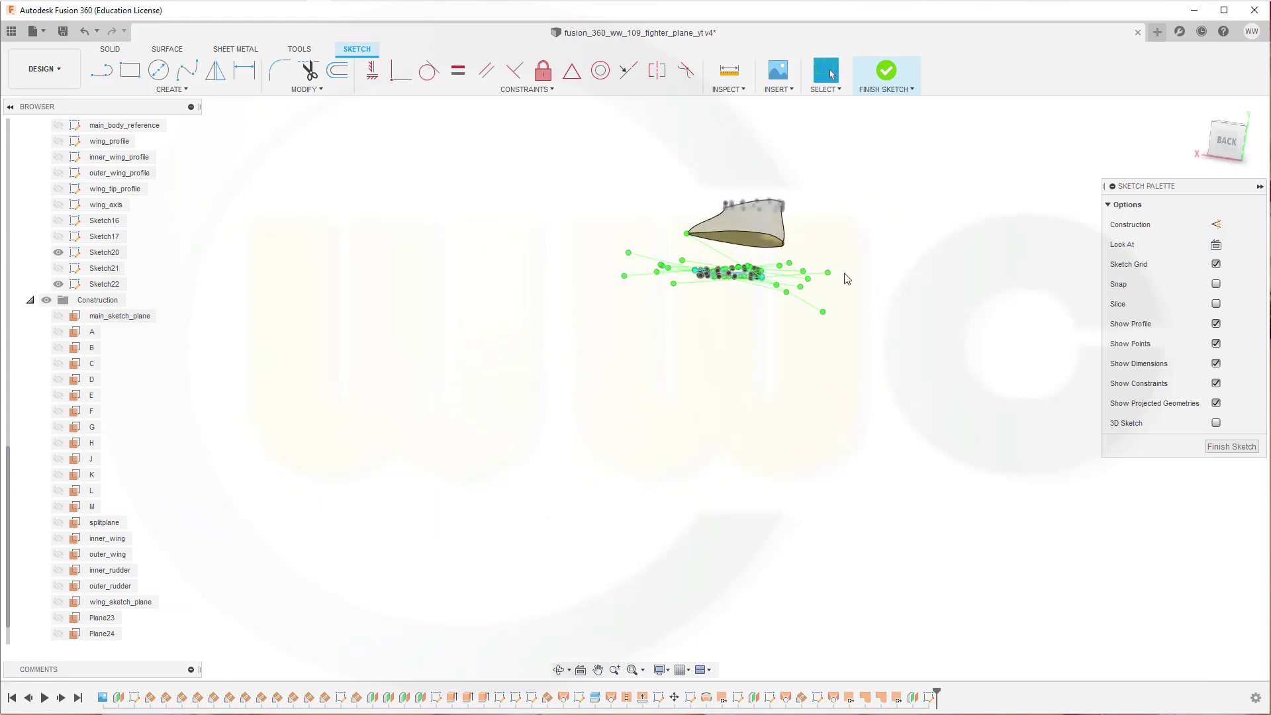
scroll(840, 277, up, 5)
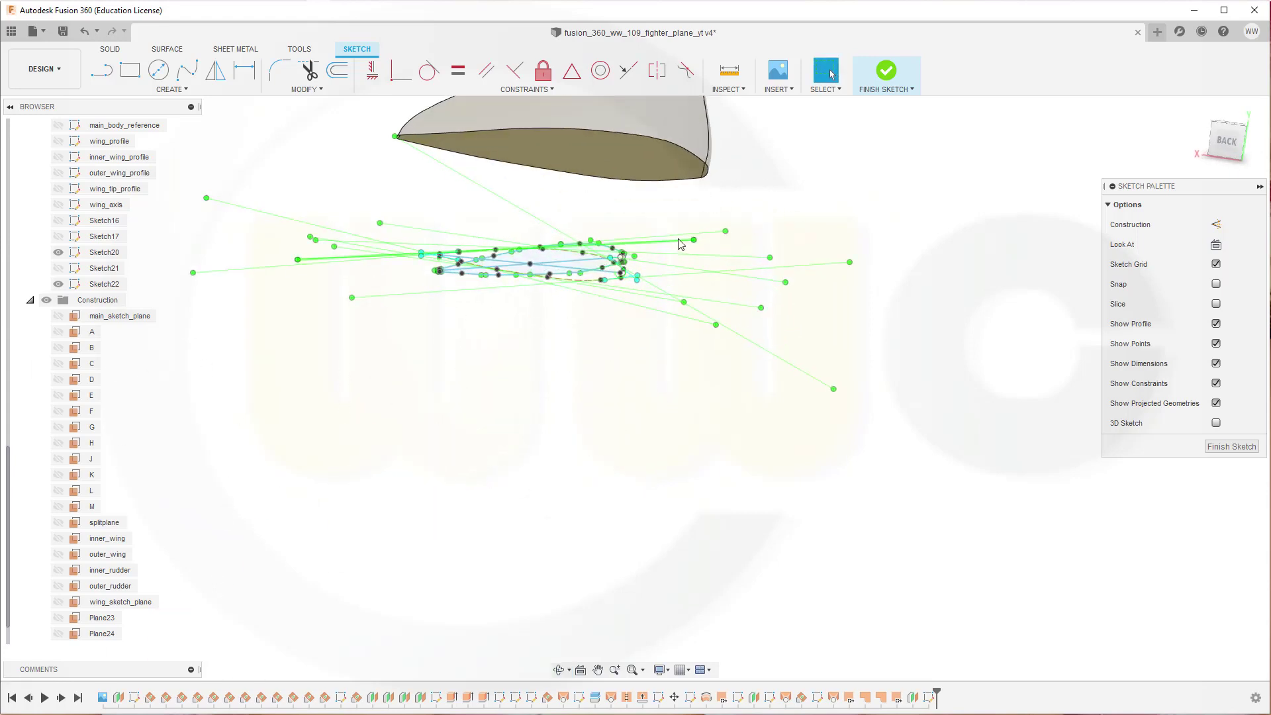
mouse_move(681, 243)
shift+middle_down()
mouse_move(647, 275)
mouse_move(645, 192)
mouse_move(645, 246)
mouse_move(503, 191)
mouse_move(499, 260)
mouse_move(502, 192)
shift+middle_up()
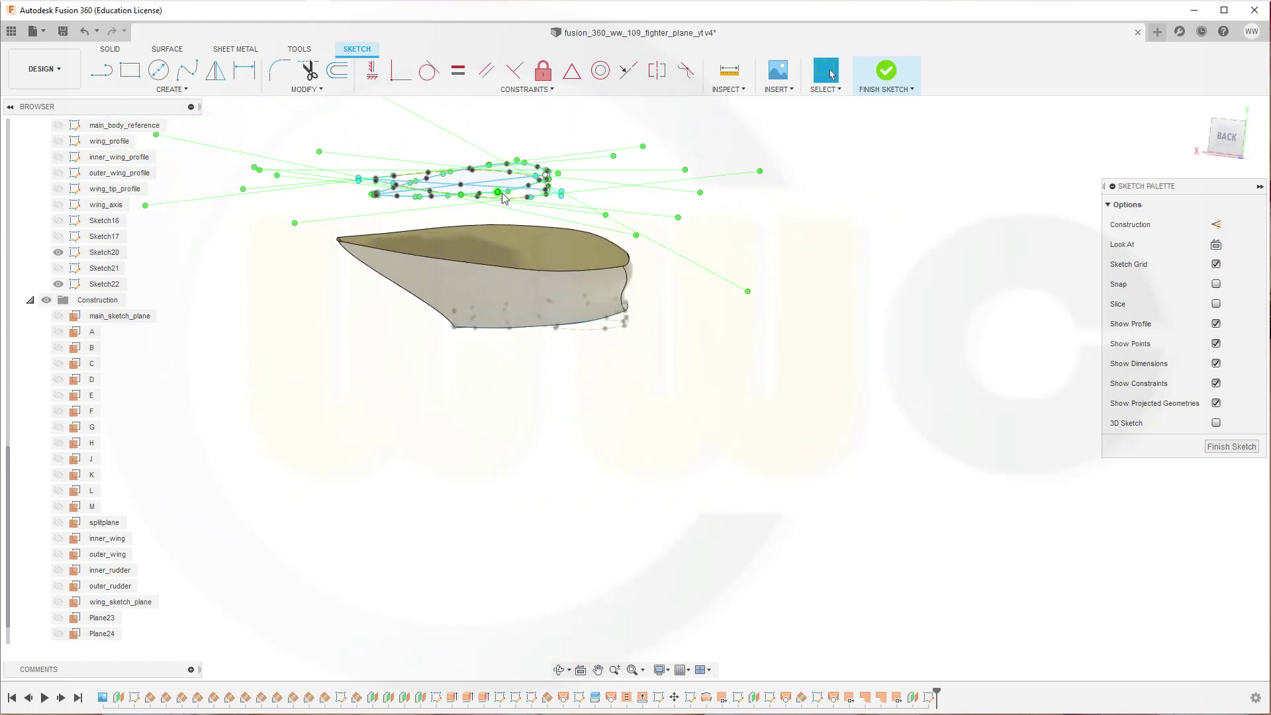
shift+middle_drag(426, 231, 426, 240)
scroll(390, 136, up, 4)
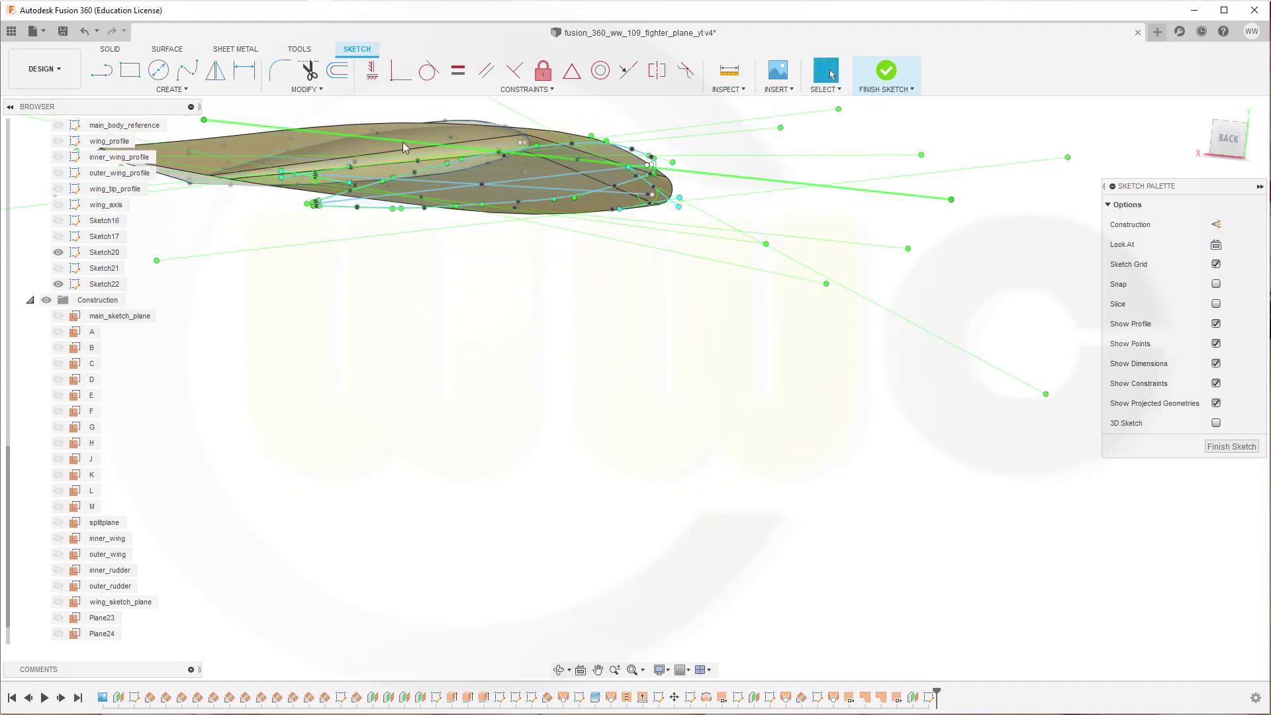
- Hide the wing bodies Body18 to Body21 and the original profile in Sketch20, keeping only the new sketch displayed
scroll(99, 219, up, 4)
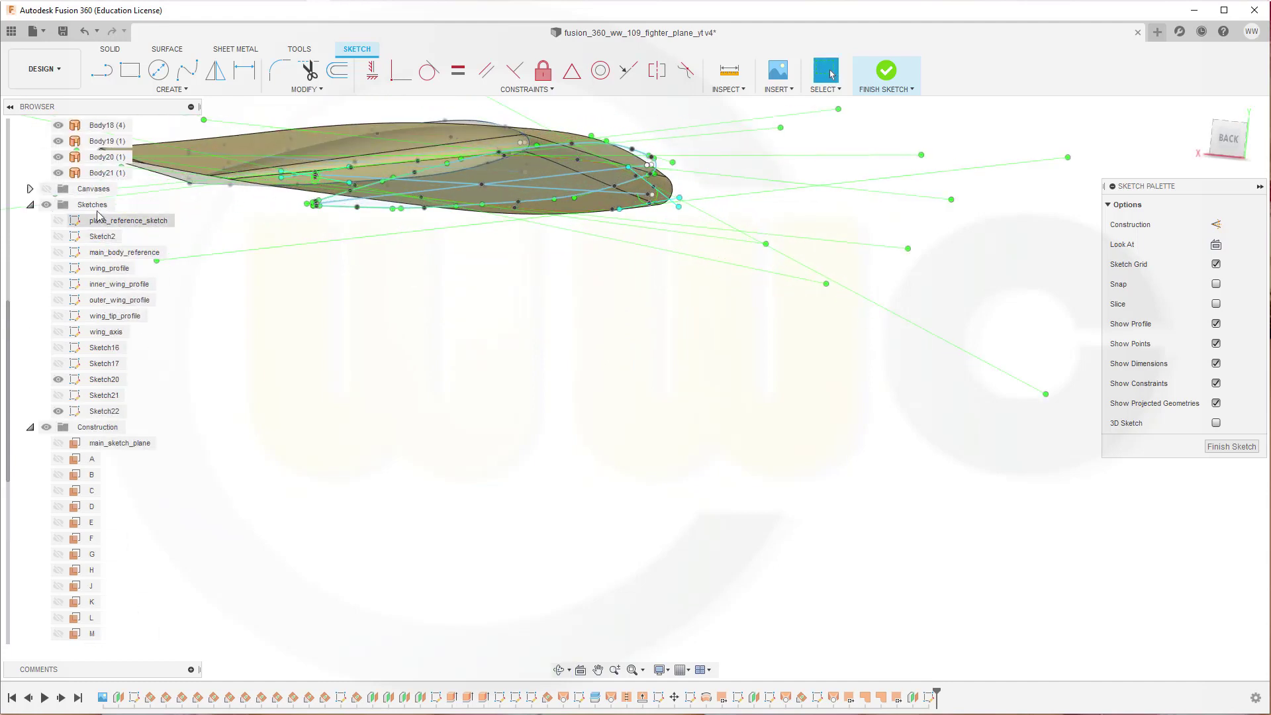
scroll(98, 213, up, 2)
click(70, 192)
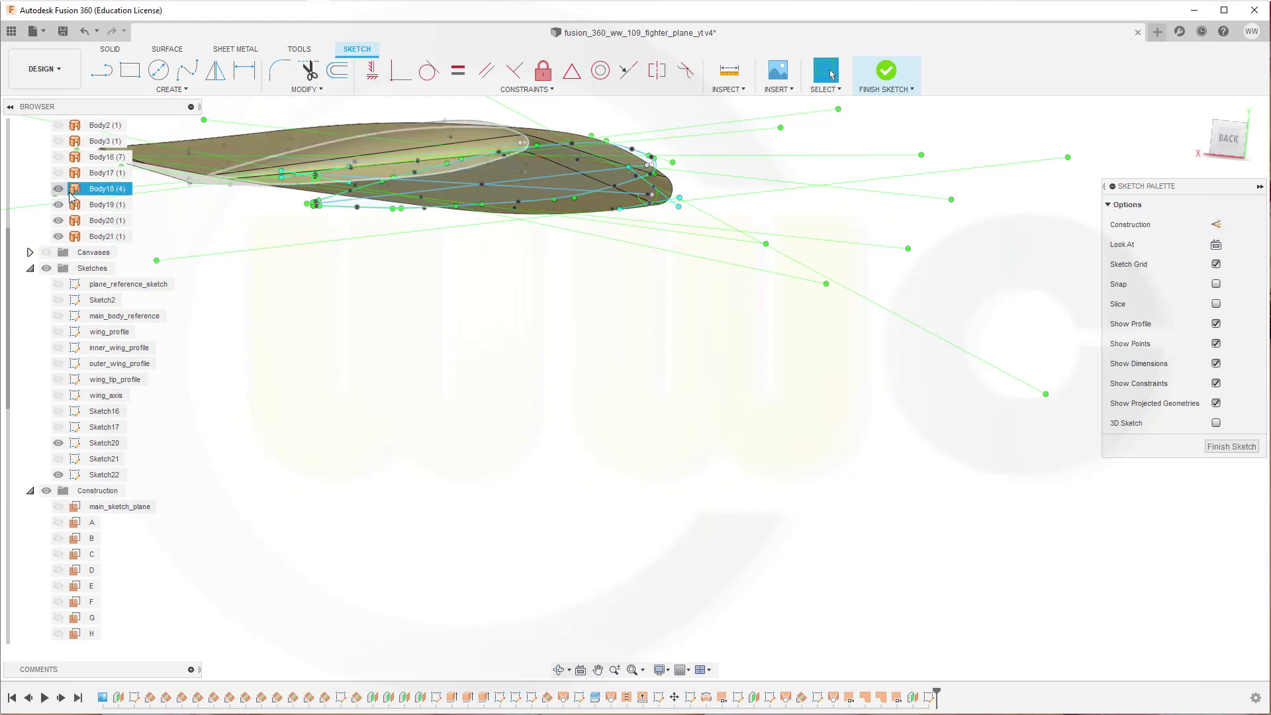
click(62, 239)
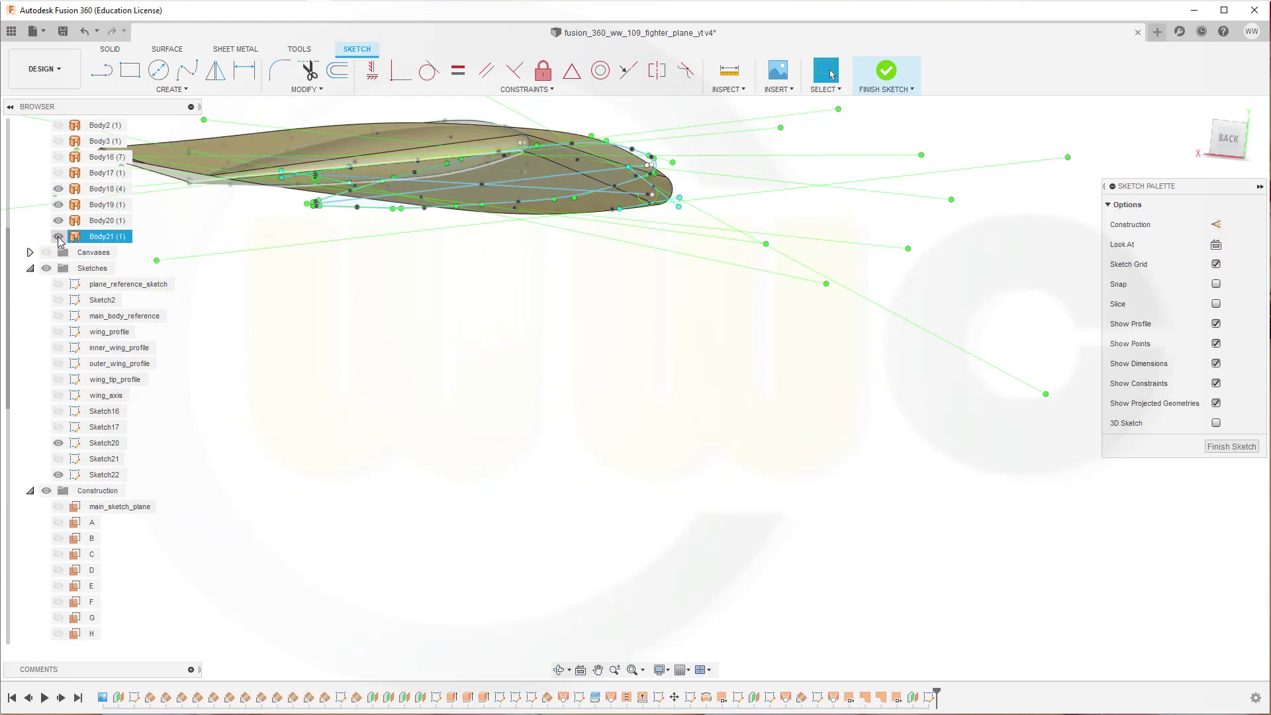
key(Escape)
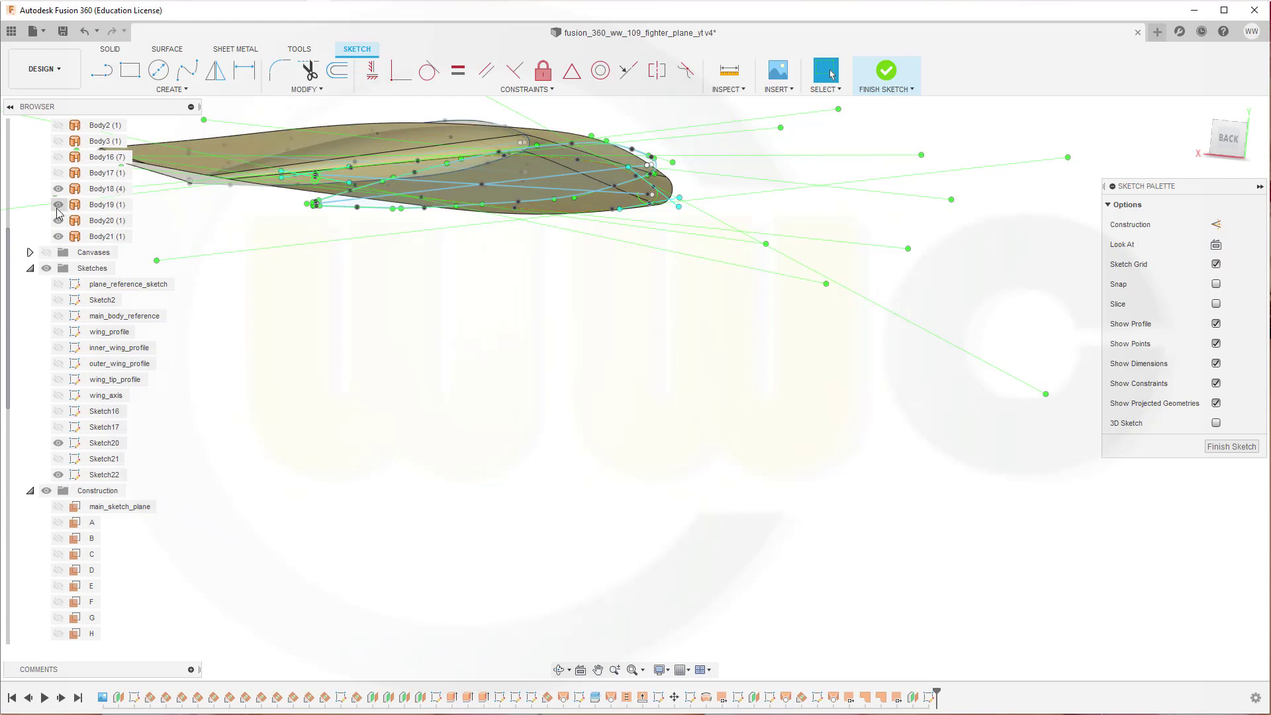
click(58, 236)
click(59, 221)
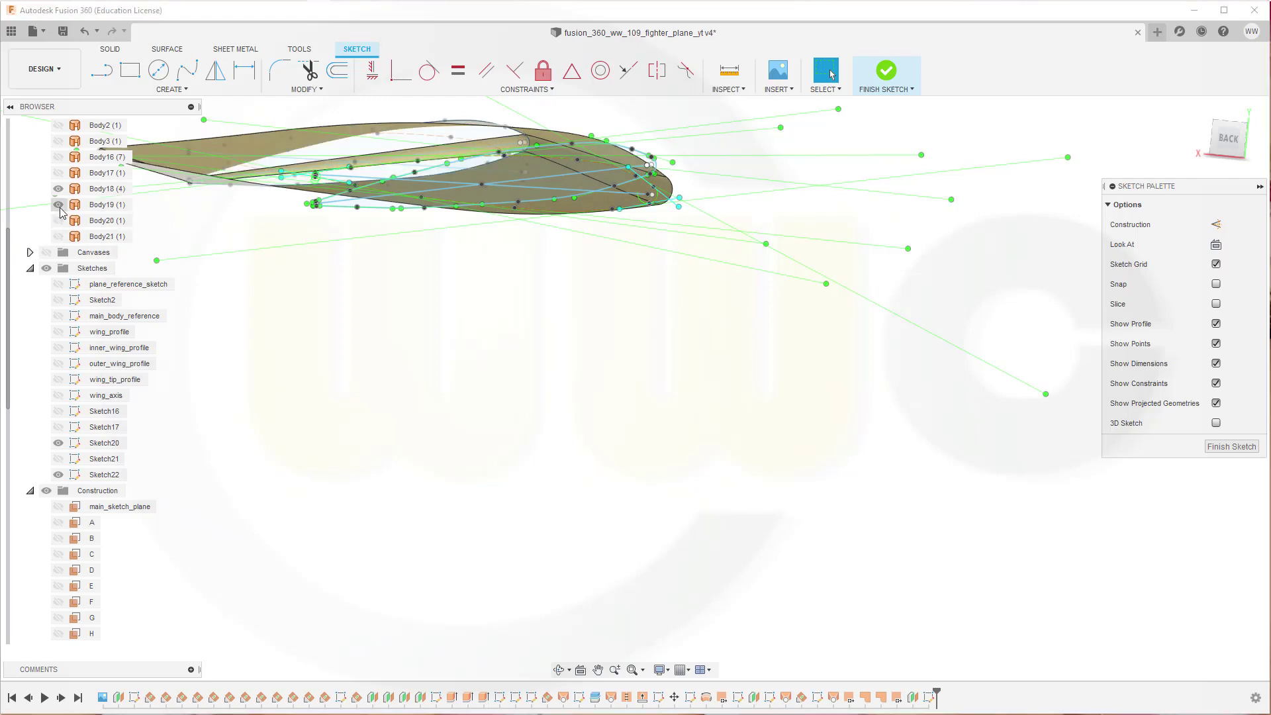
click(59, 205)
click(58, 189)
scroll(296, 193, down, 1)
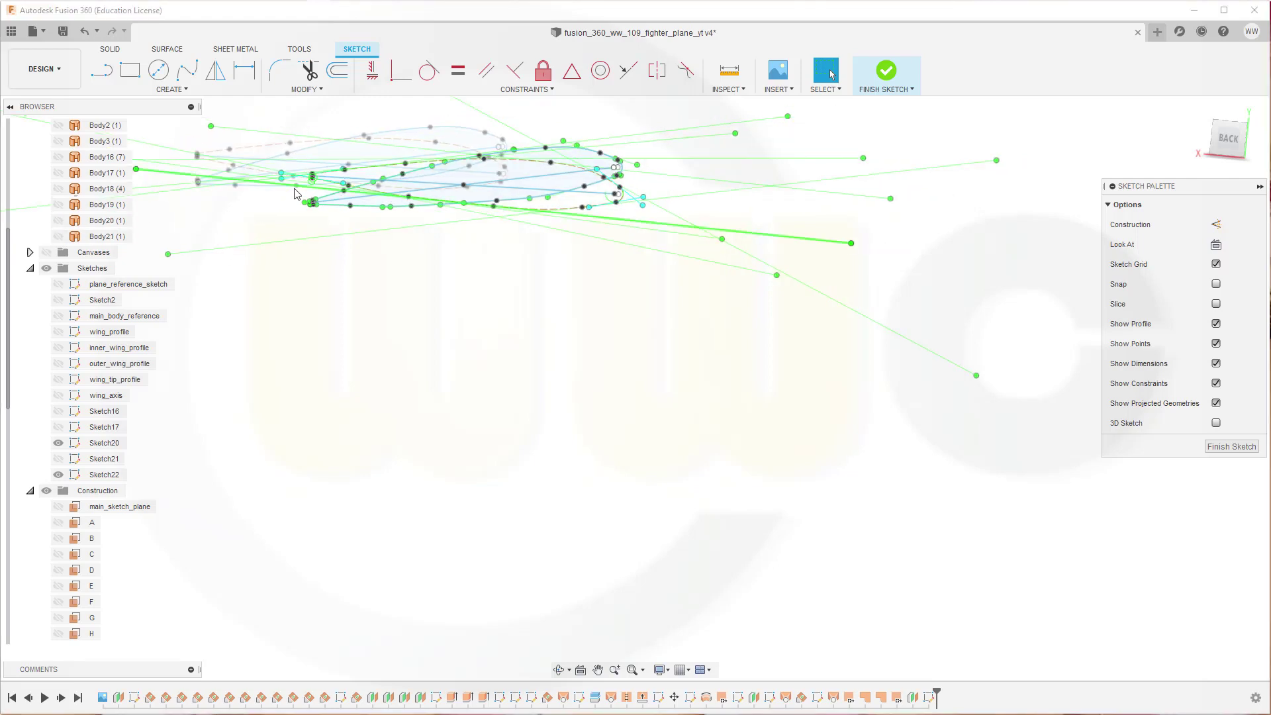
scroll(296, 194, up, 2)
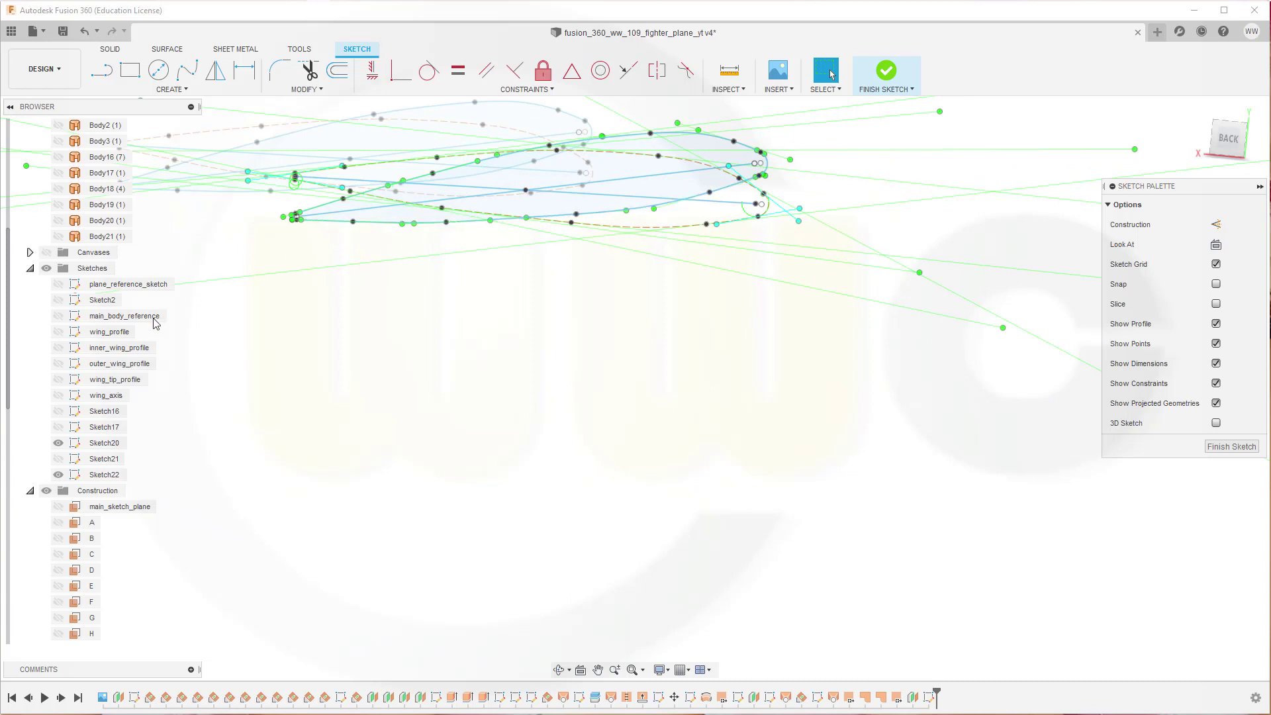
click(59, 442)
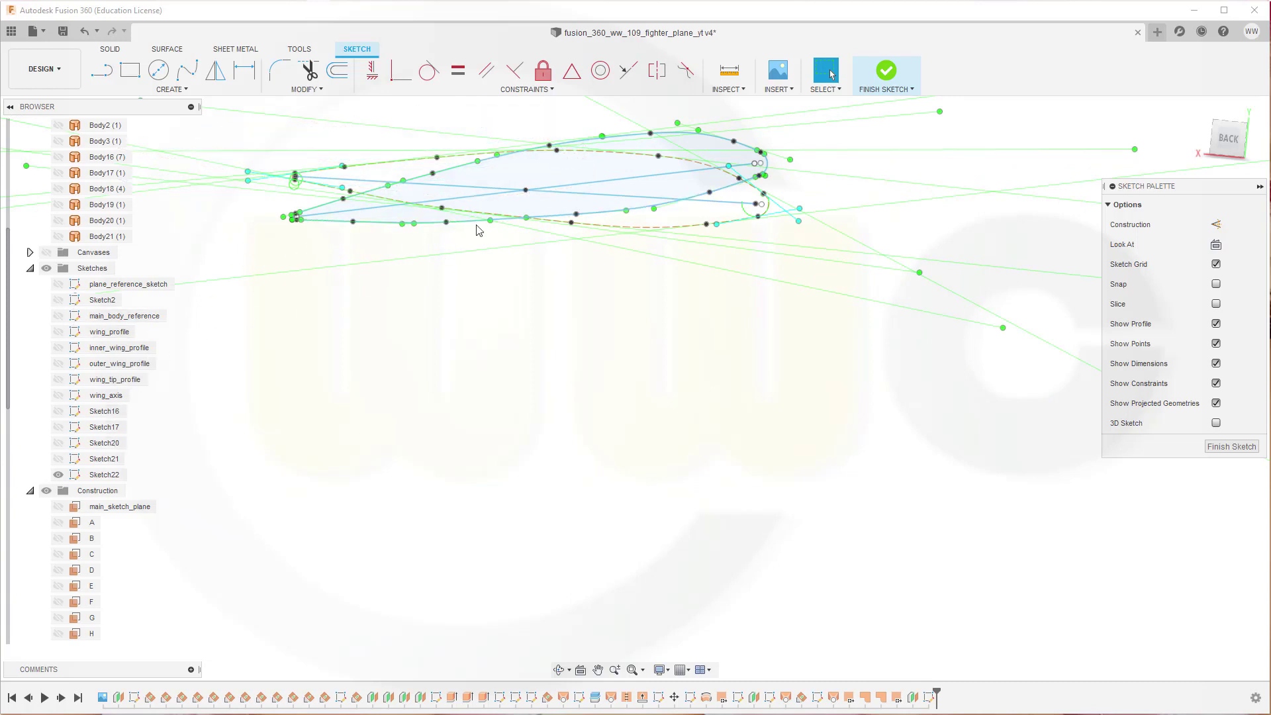
- Delete the upper spline, lower spline and chord line of the solid-line wing profile, keeping the dashed profile and its chord line
scroll(454, 204, up, 2)
scroll(396, 202, up, 1)
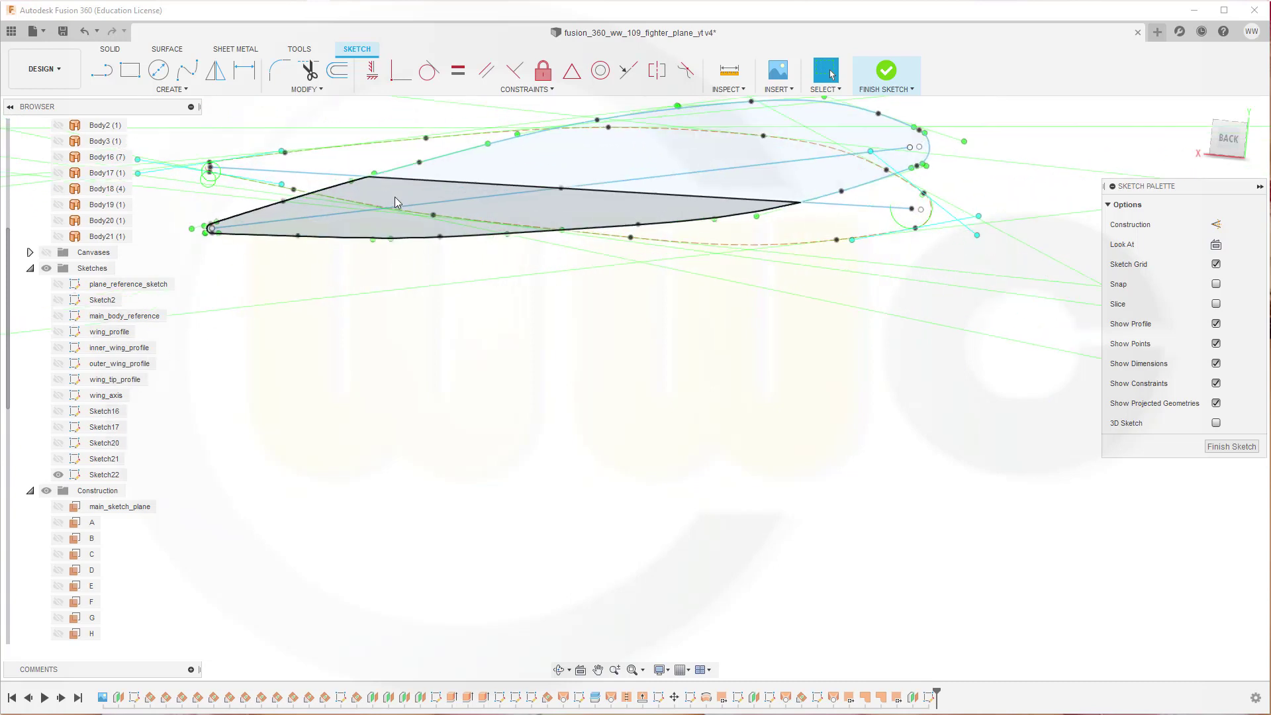
scroll(396, 202, down, 3)
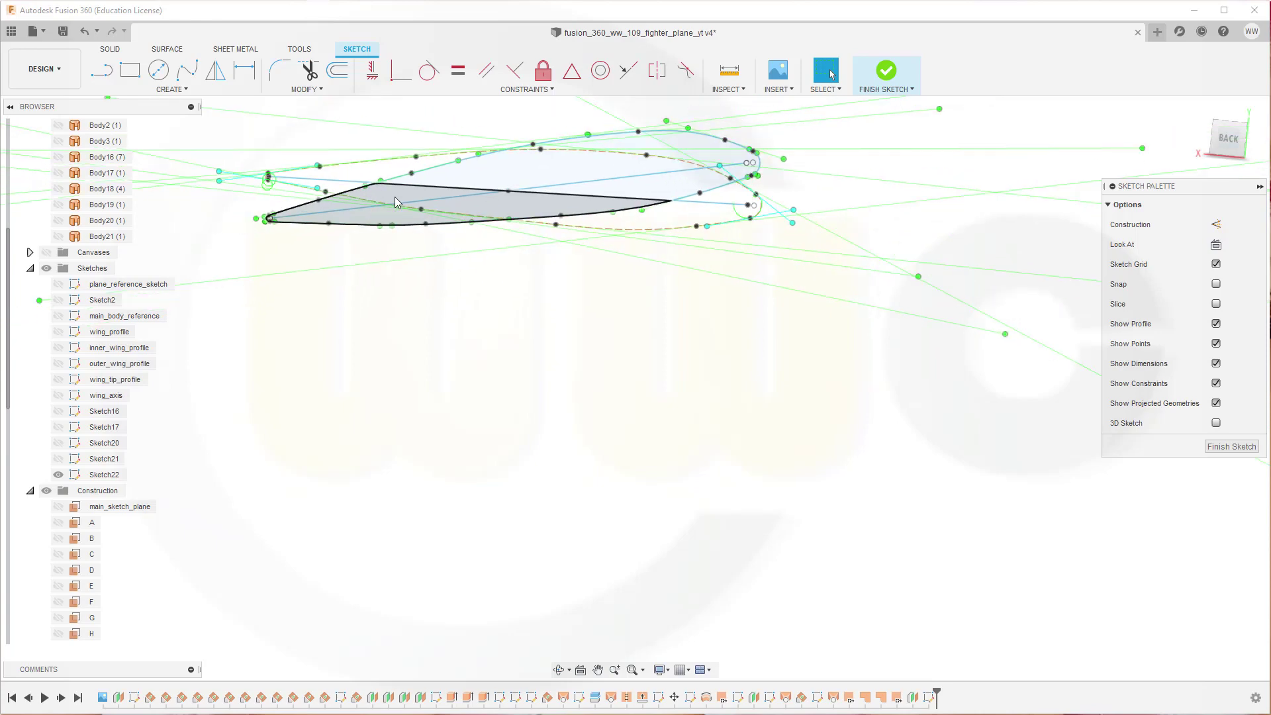
shift+middle_drag(400, 298, 395, 306)
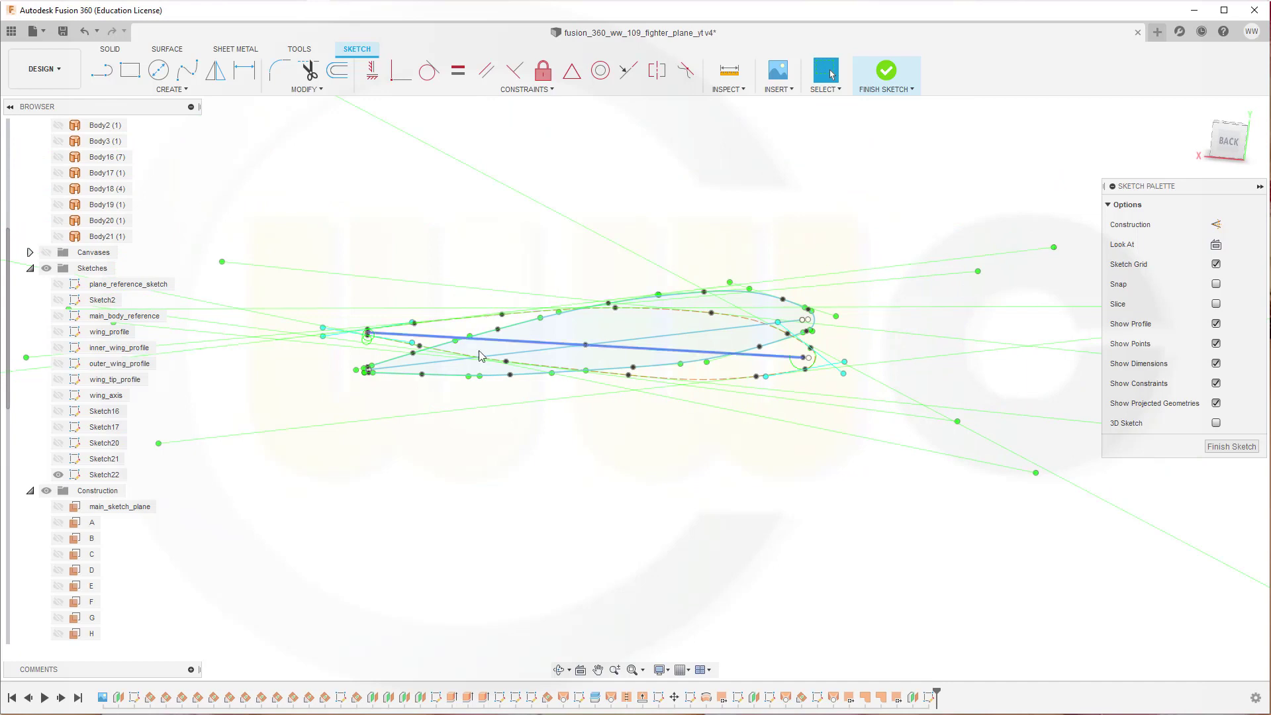
click(399, 366)
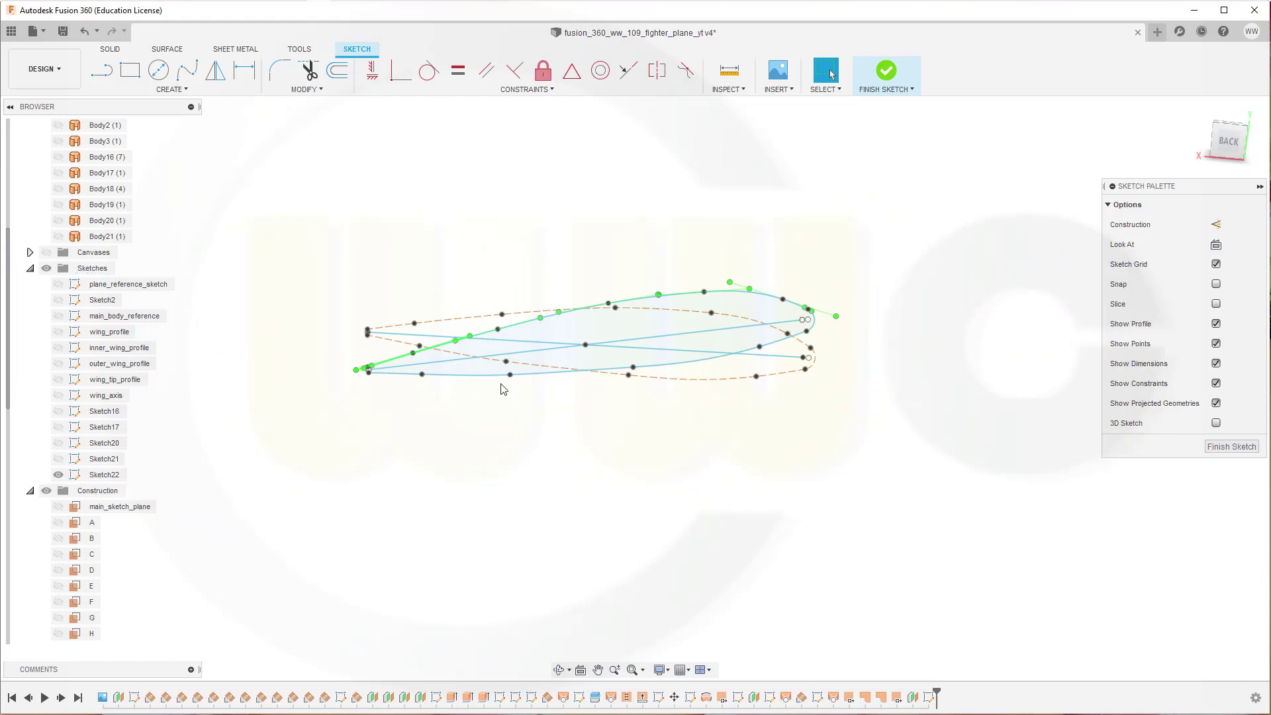
click(467, 376)
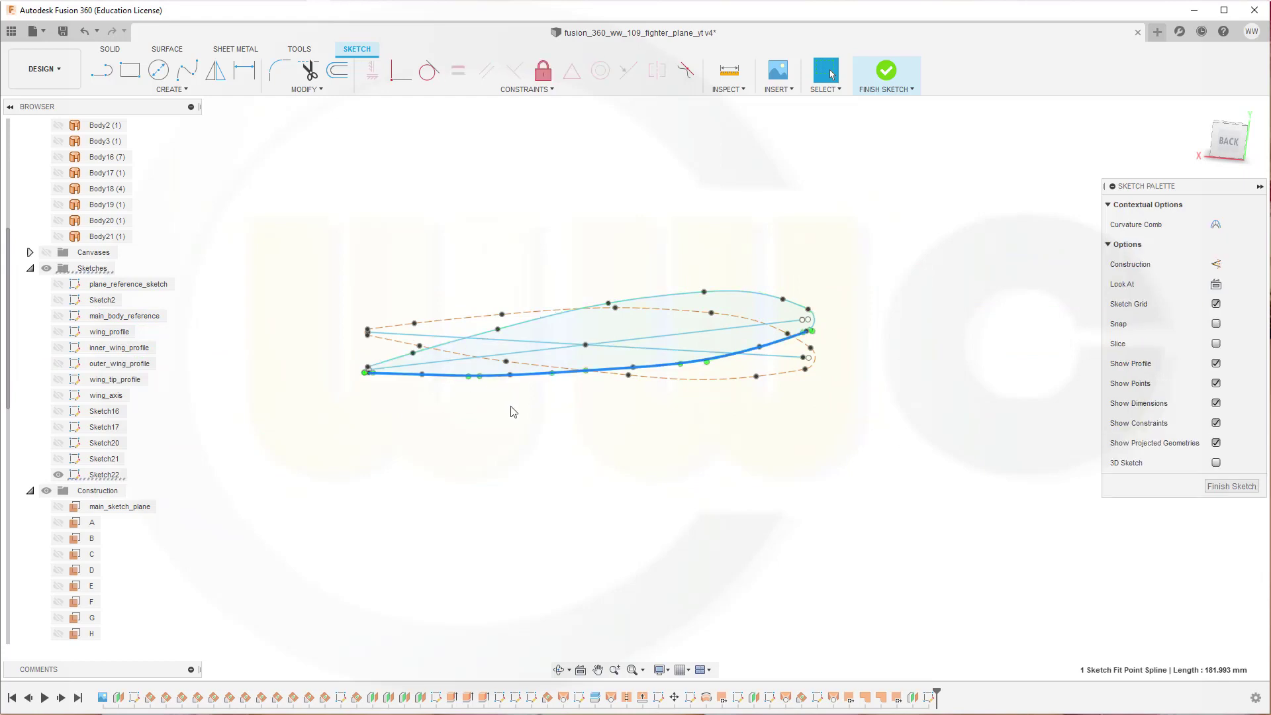
key(Delete)
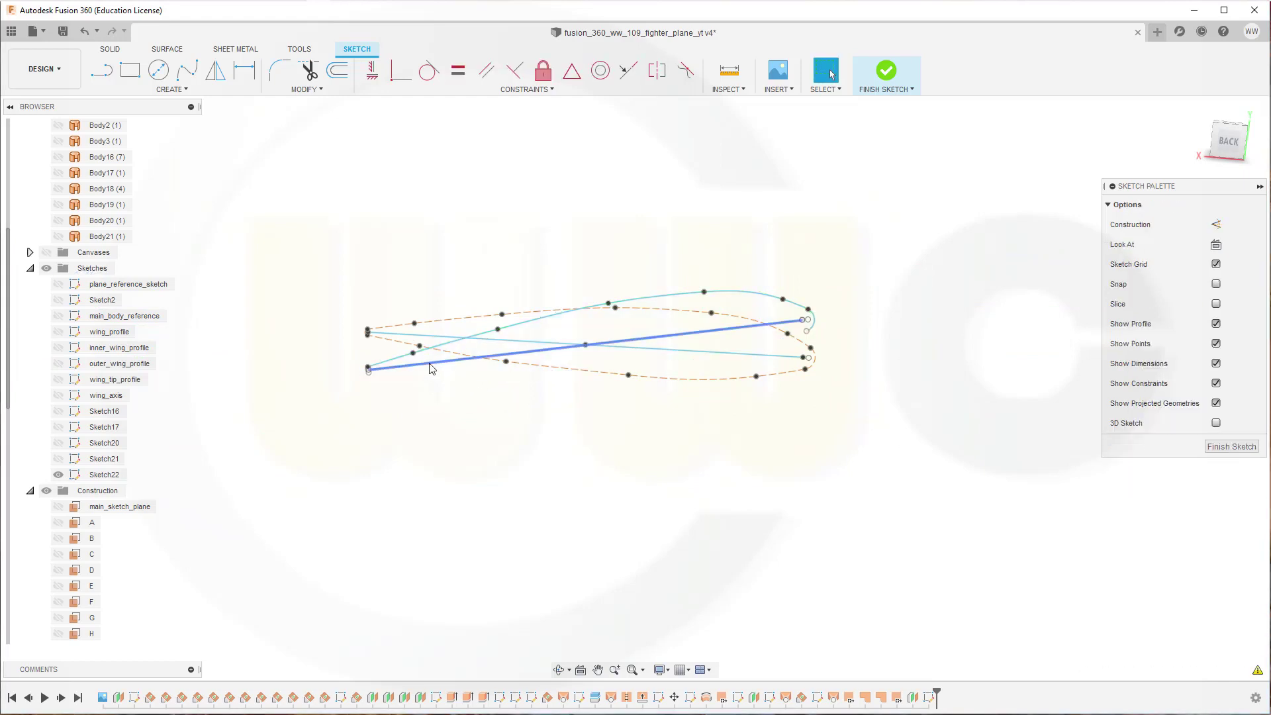
click(463, 345)
key(Delete)
- Delete the small leftover arc and its points at the narrow trailing end of the removed profile
scroll(374, 382, up, 2)
scroll(374, 382, up, 5)
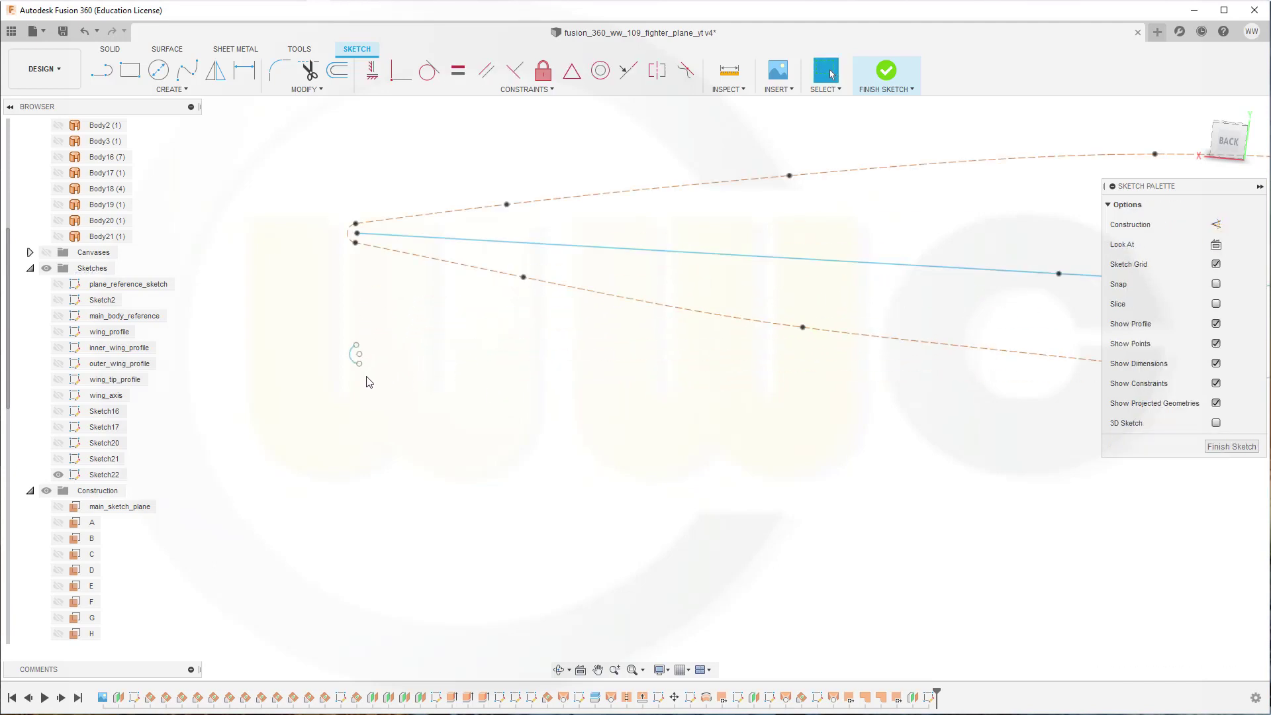
drag(322, 305, 419, 397)
key(Delete)
scroll(507, 398, down, 3)
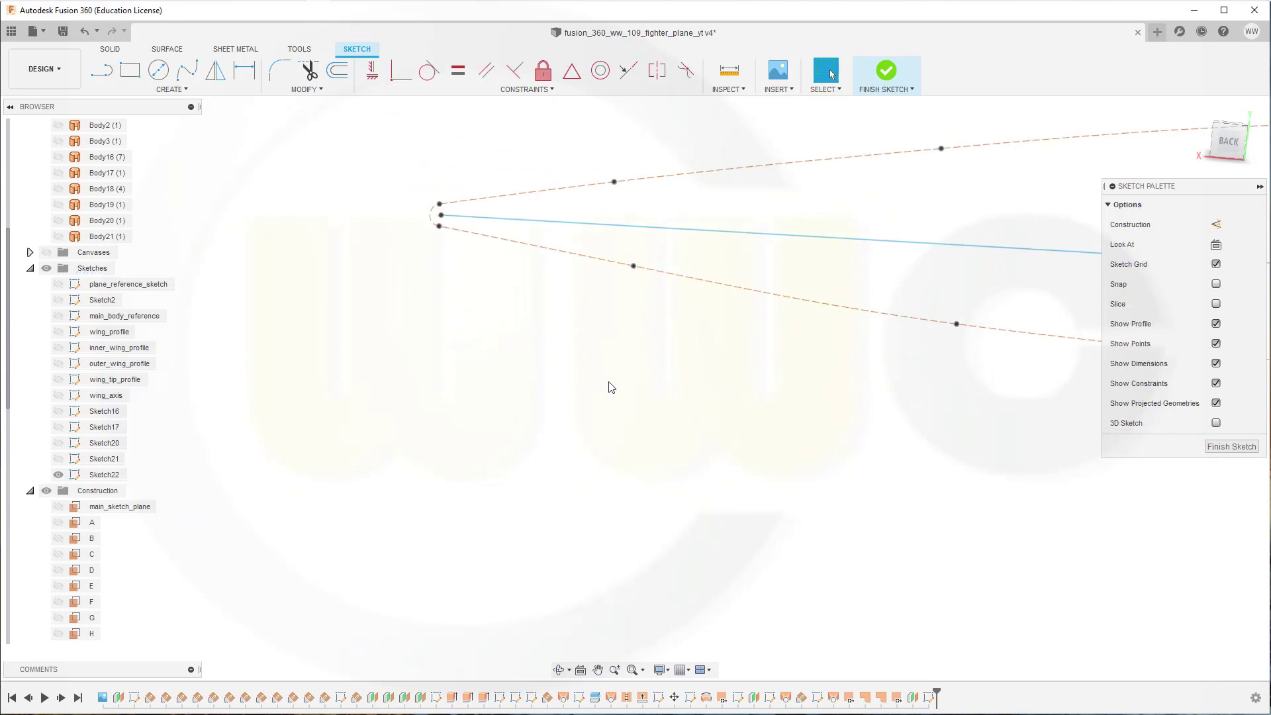
- Delete the leftover arc at the rounded leading end of the removed profile, together with its stray centre point
mouse_move(607, 386)
middle_down()
mouse_move(967, 400)
mouse_move(1026, 424)
mouse_move(616, 457)
middle_up()
click(821, 351)
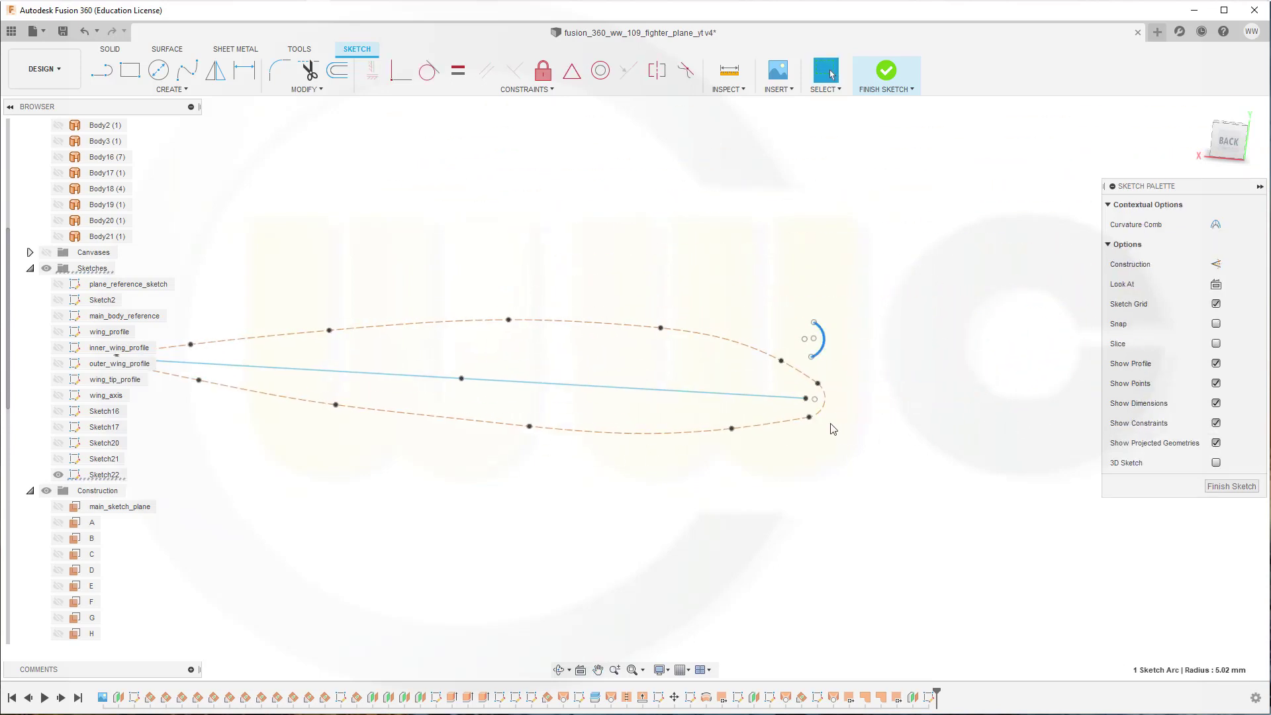
key(Delete)
scroll(539, 489, up, 2)
scroll(498, 483, down, 3)
scroll(497, 483, down, 1)
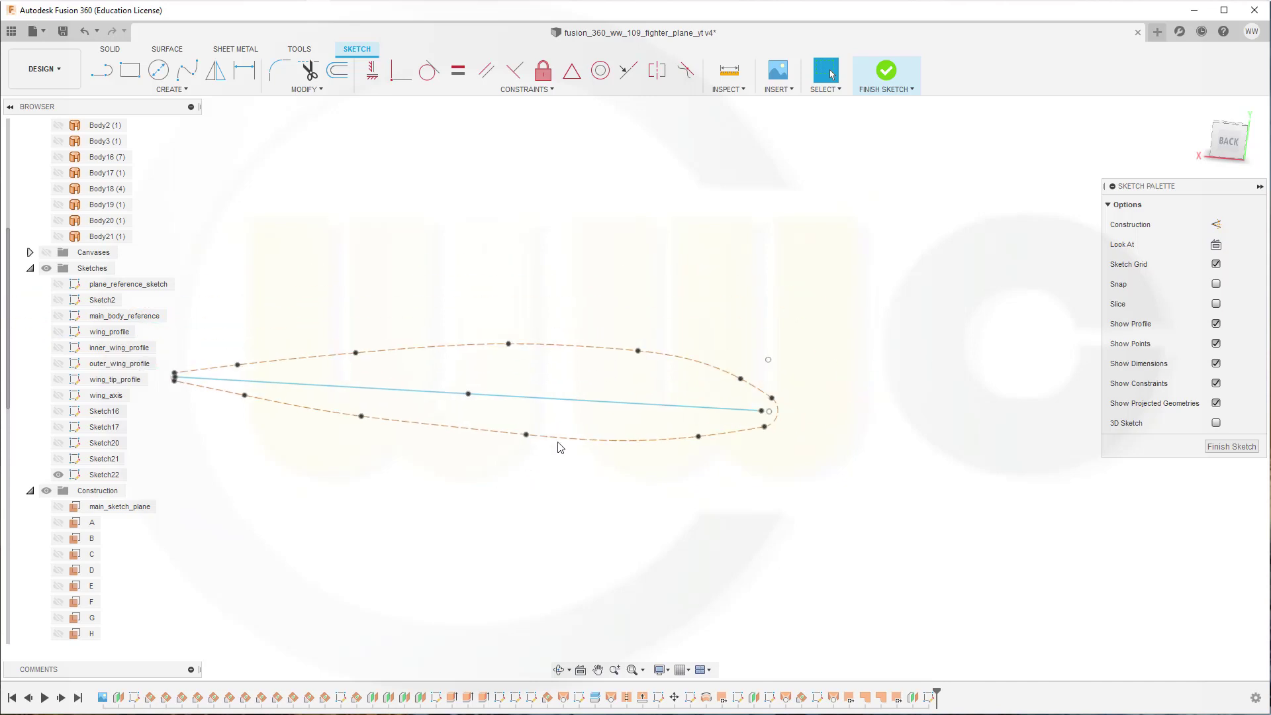
drag(757, 333, 794, 377)
key(Delete)
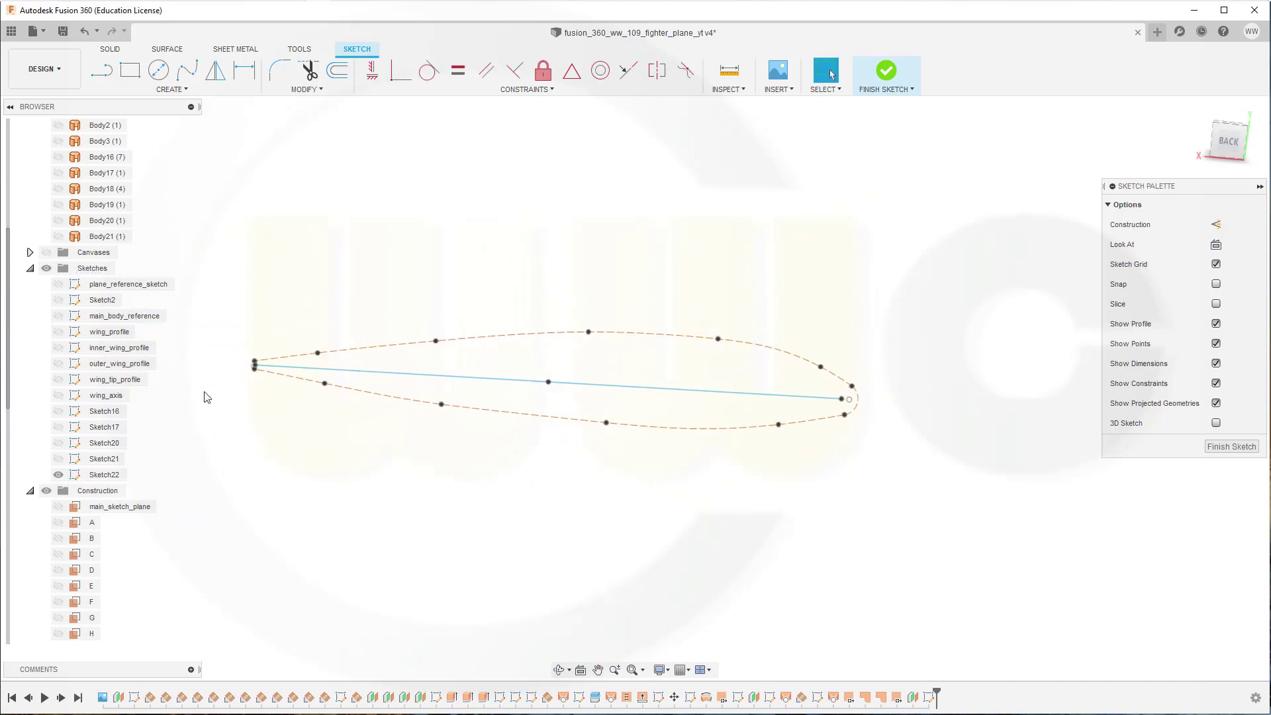
- Convert all dashed construction curves of the remaining wing profile, and its chord line, to normal sketch geometry
scroll(204, 395, up, 2)
scroll(258, 329, down, 1)
scroll(837, 431, down, 3)
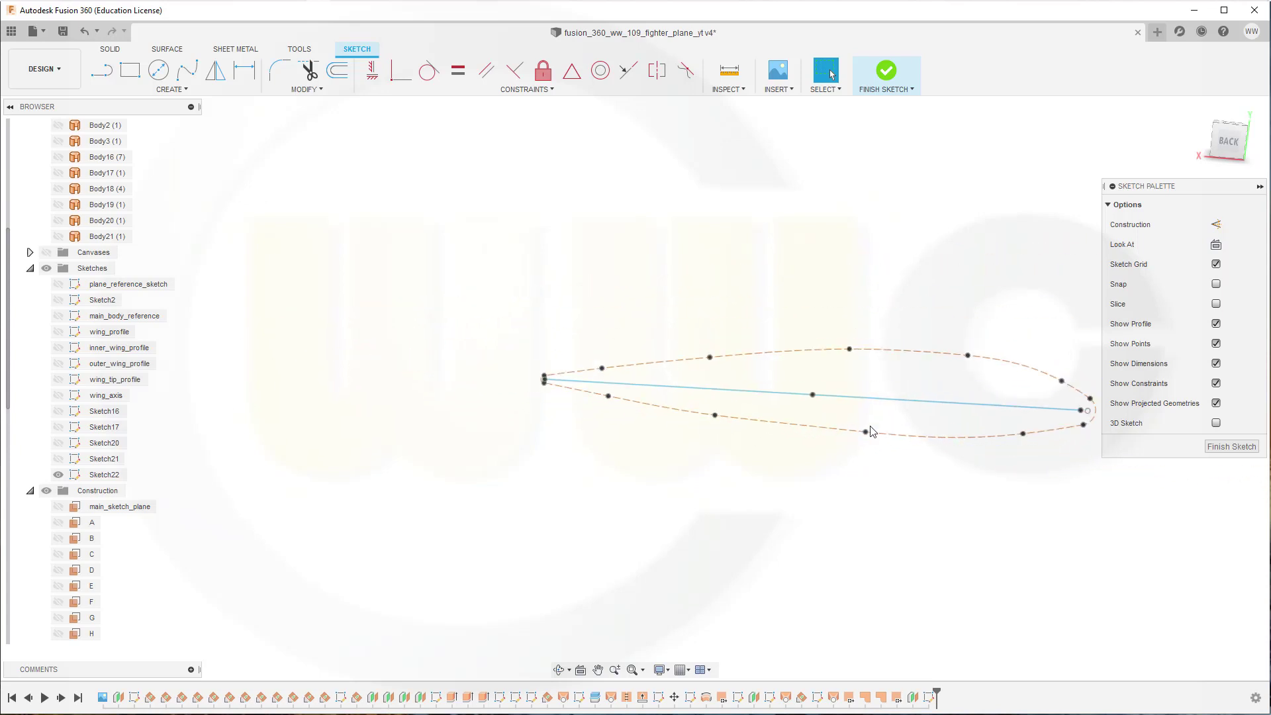
middle_drag(875, 434, 734, 452)
drag(358, 307, 1021, 502)
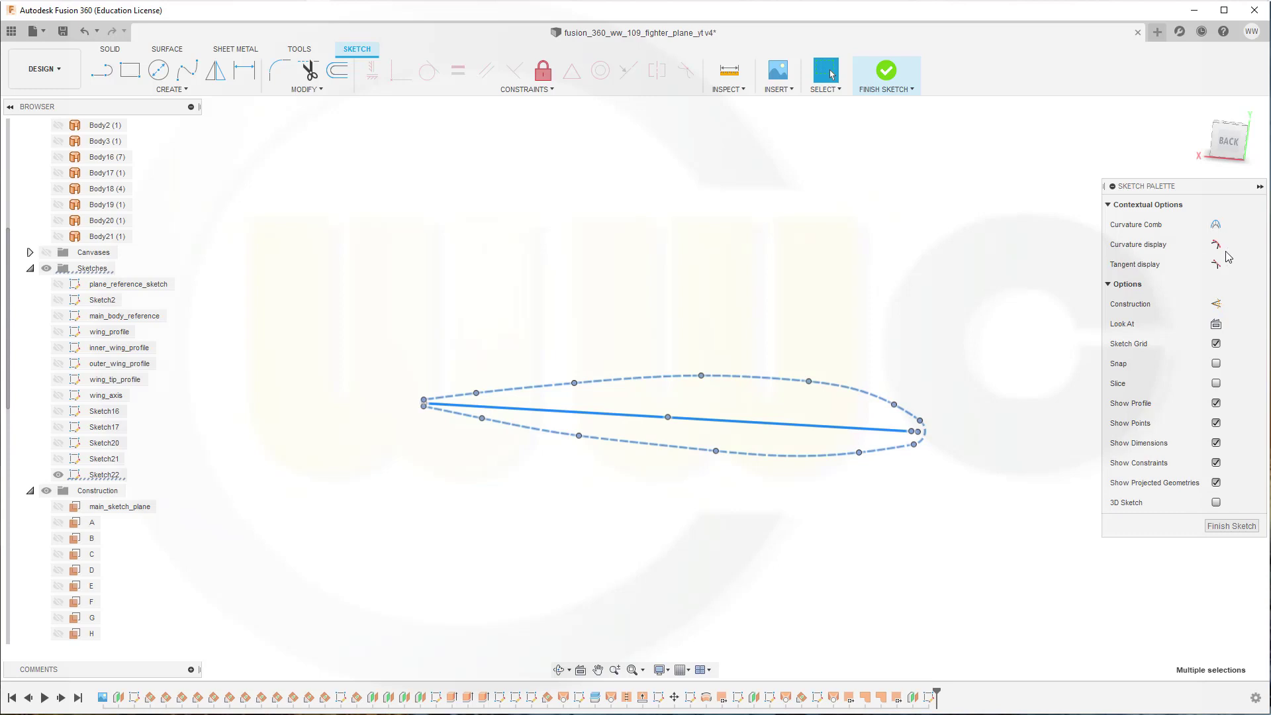
click(1216, 304)
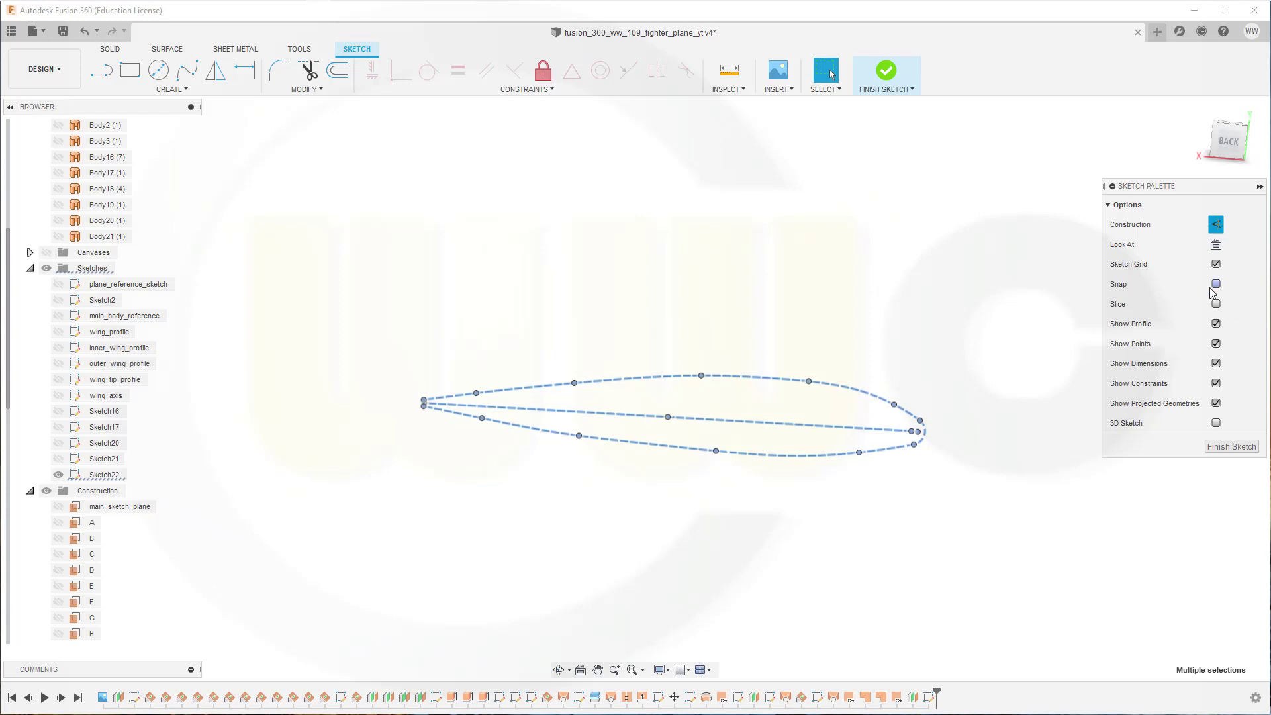
click(1215, 225)
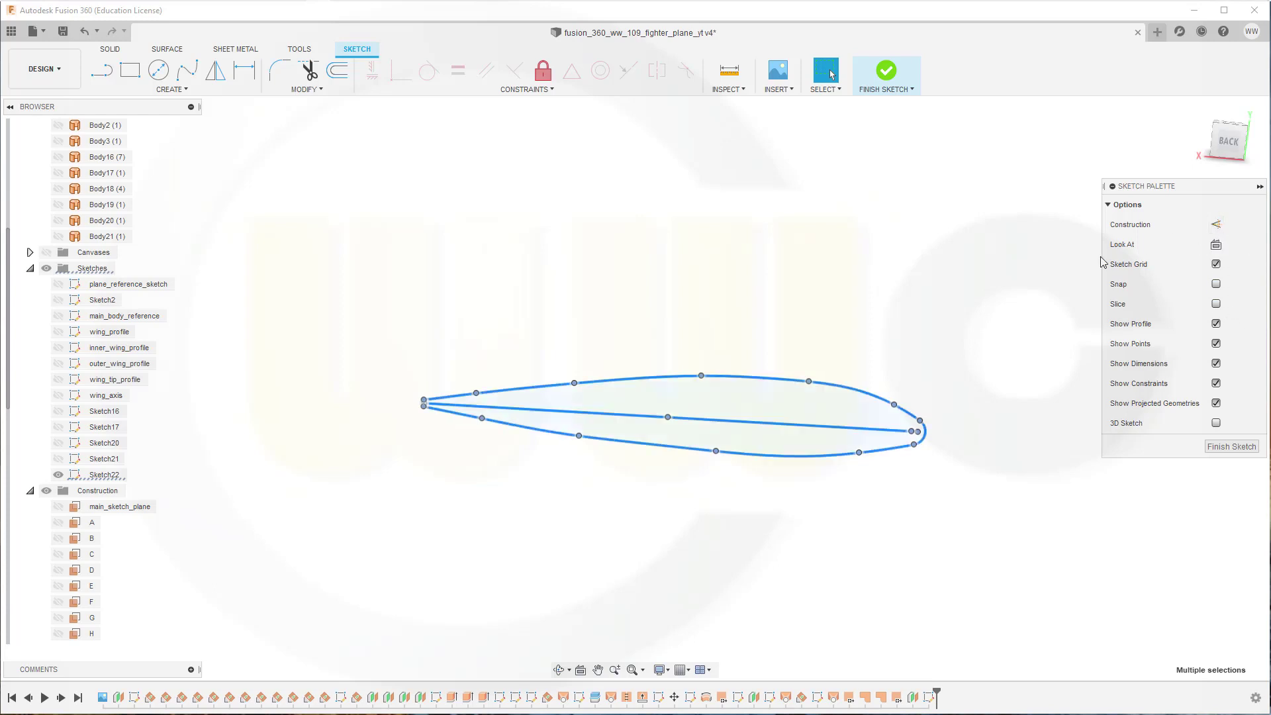
click(1031, 339)
- Create a circular pattern of the whole profile about the chord line's midpoint, with type Angle, total angle 10 degrees and quantity 2
scroll(703, 468, up, 2)
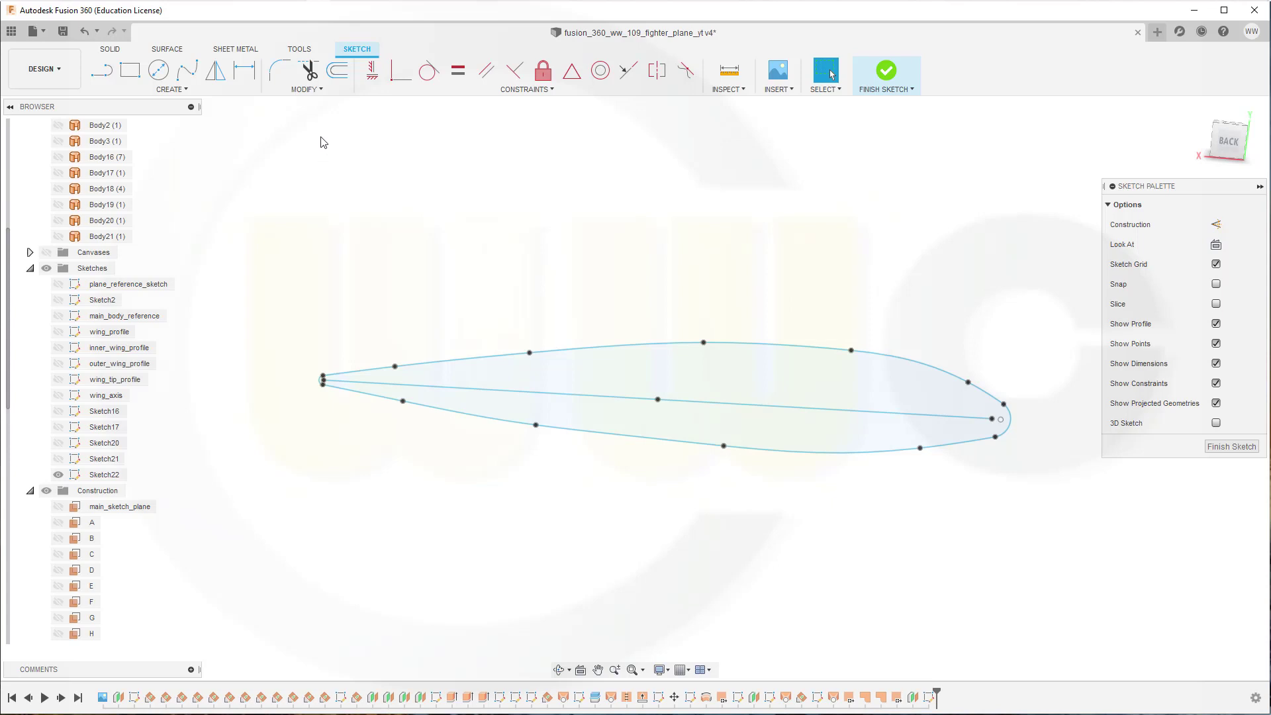
click(192, 91)
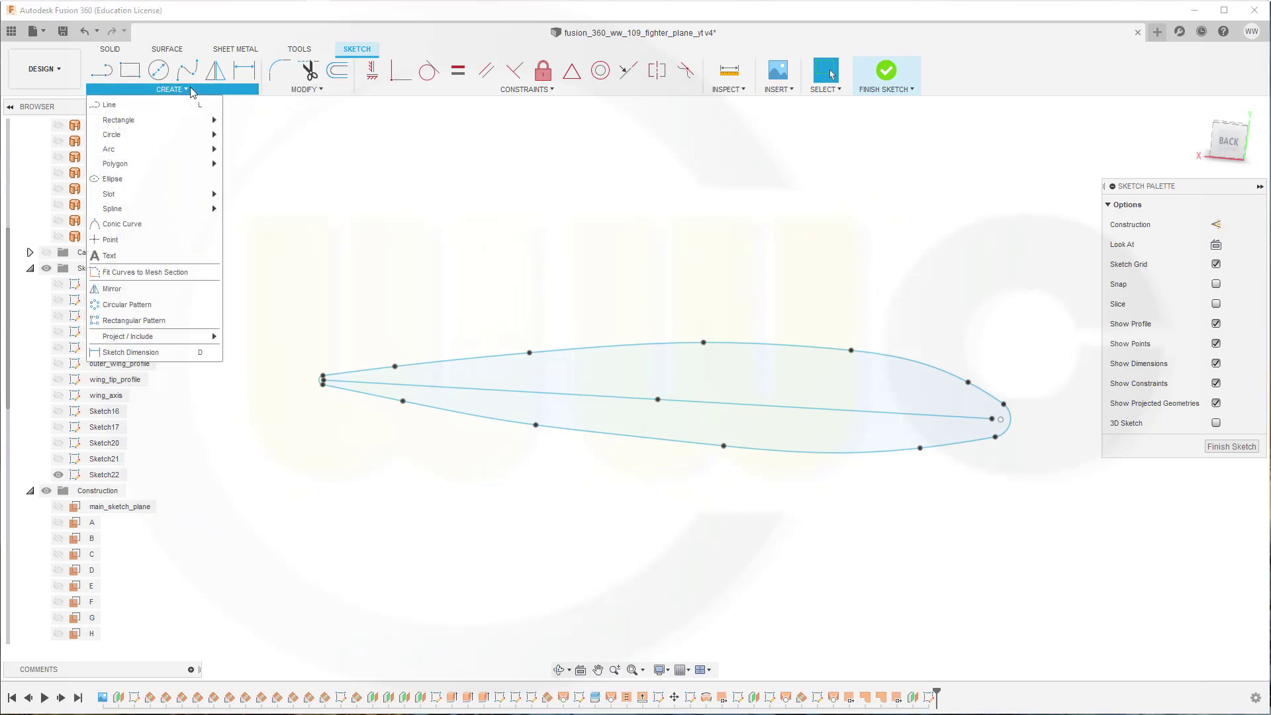
click(146, 303)
mouse_move(245, 299)
mouse_down()
mouse_move(879, 473)
mouse_move(1056, 507)
mouse_up()
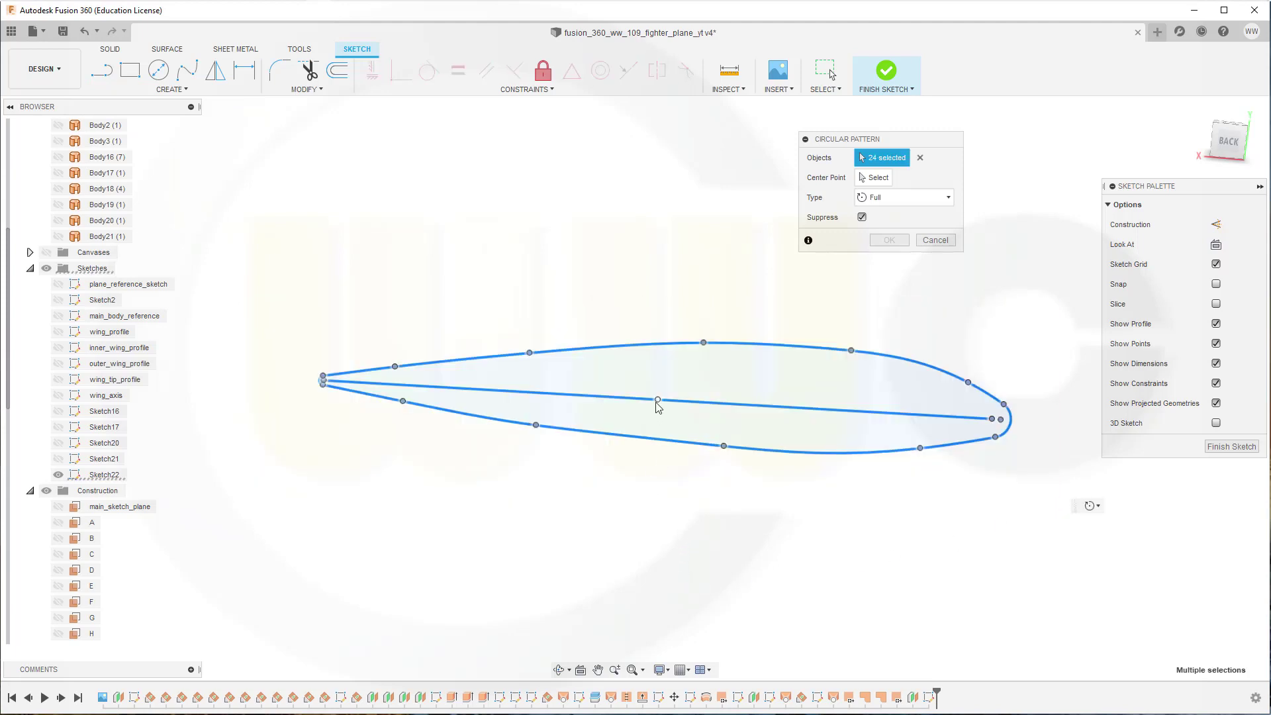
key(Tab)
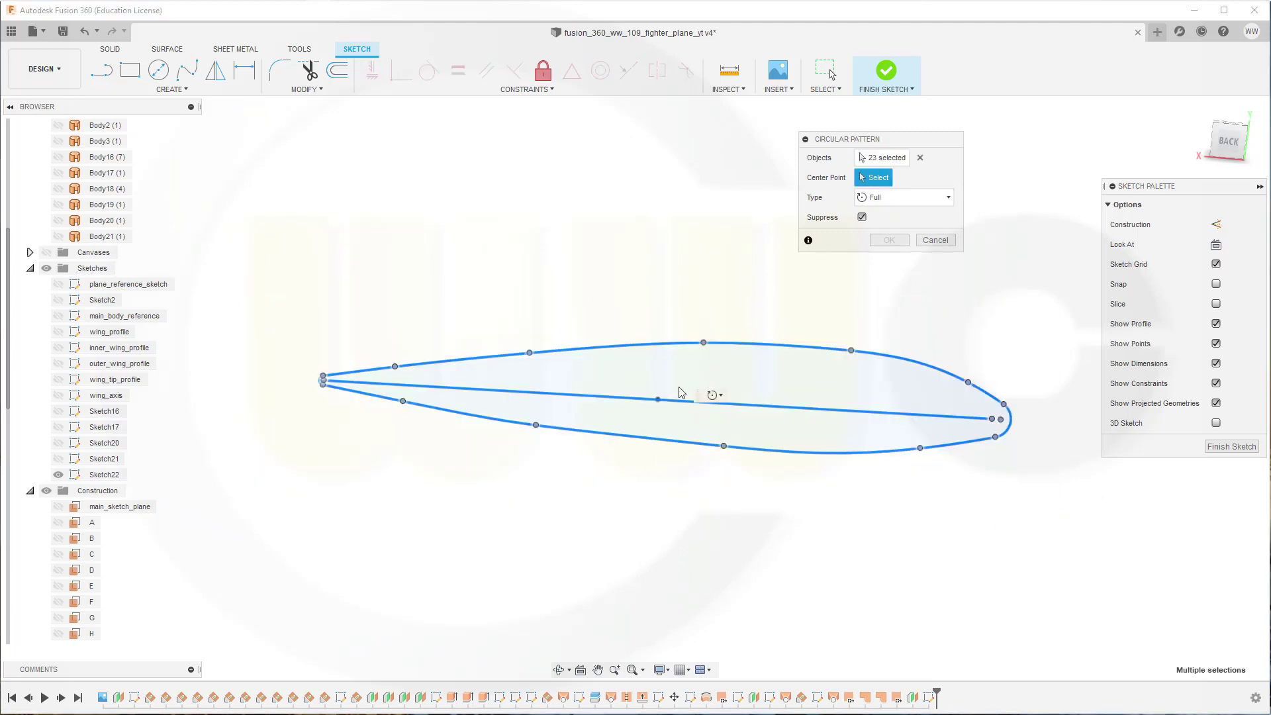
click(658, 401)
click(859, 239)
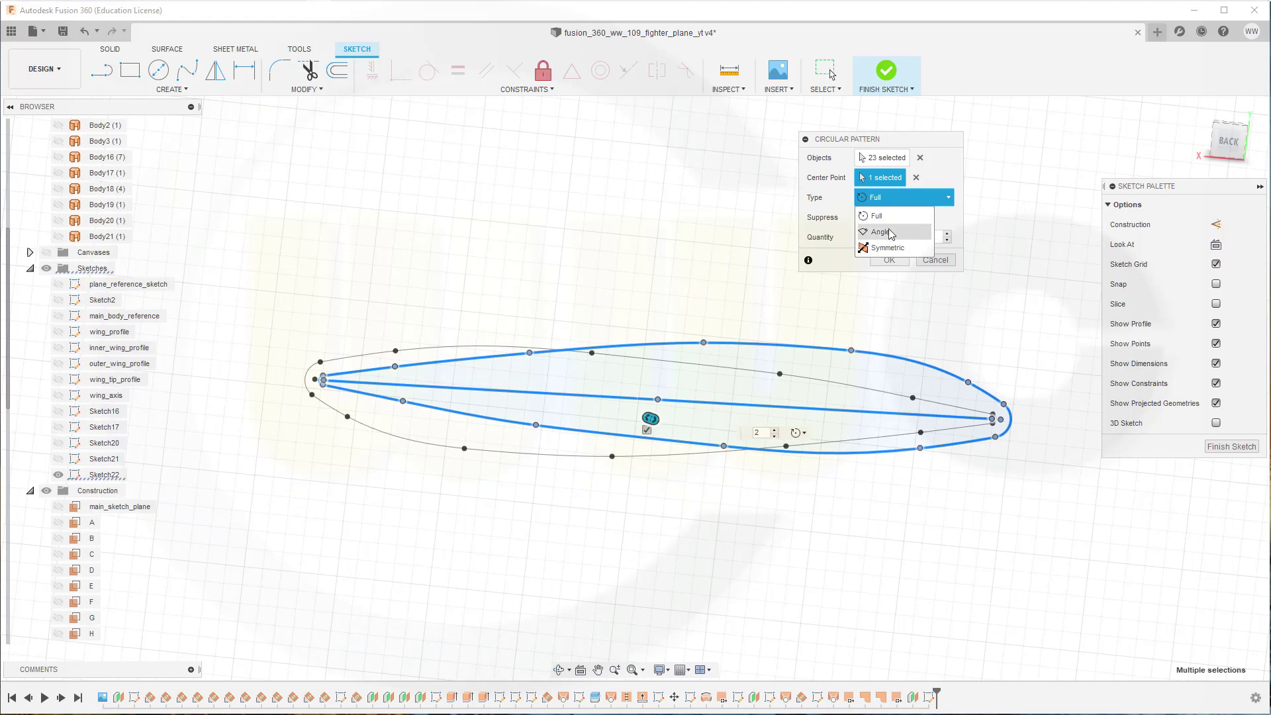
click(881, 232)
click(902, 237)
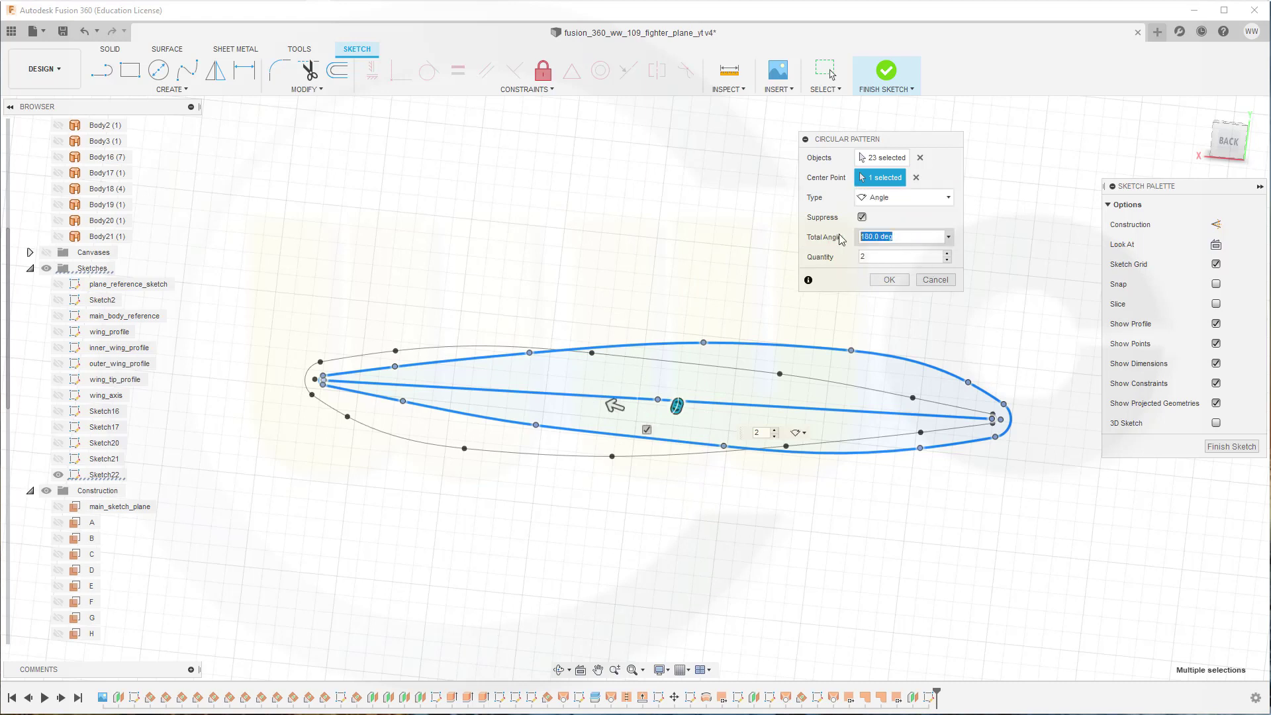
text(10)
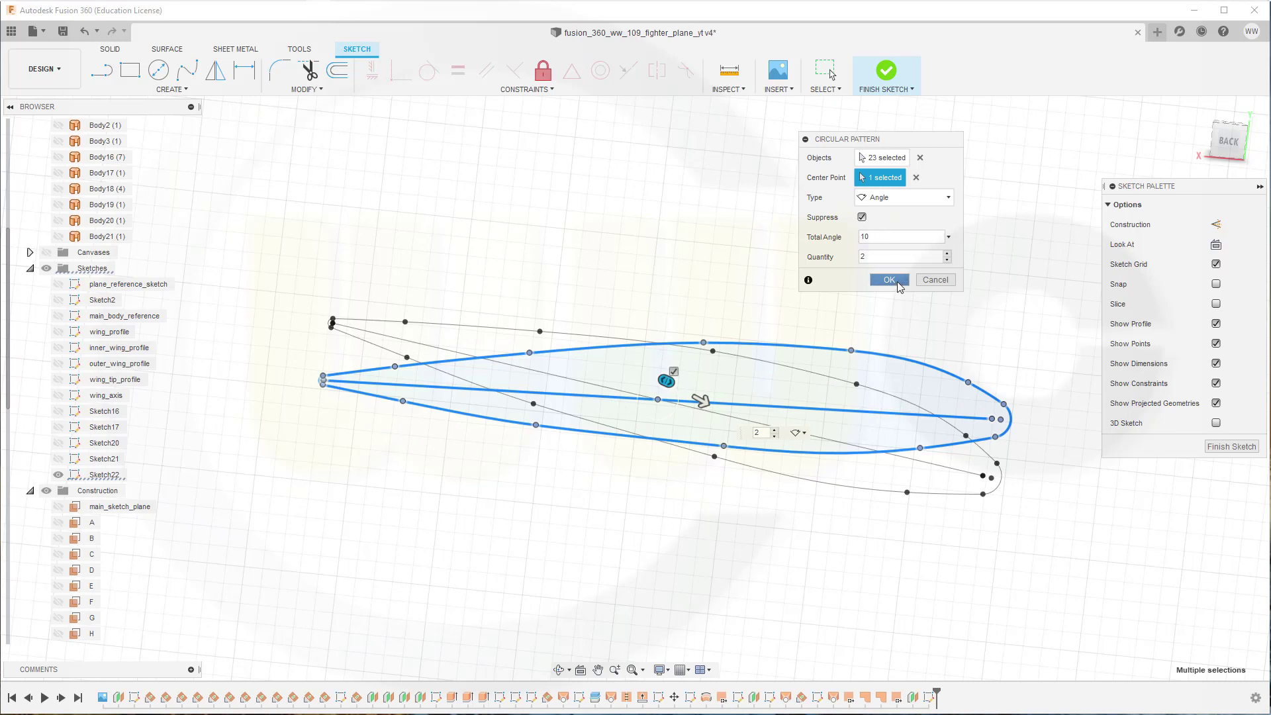
click(889, 280)
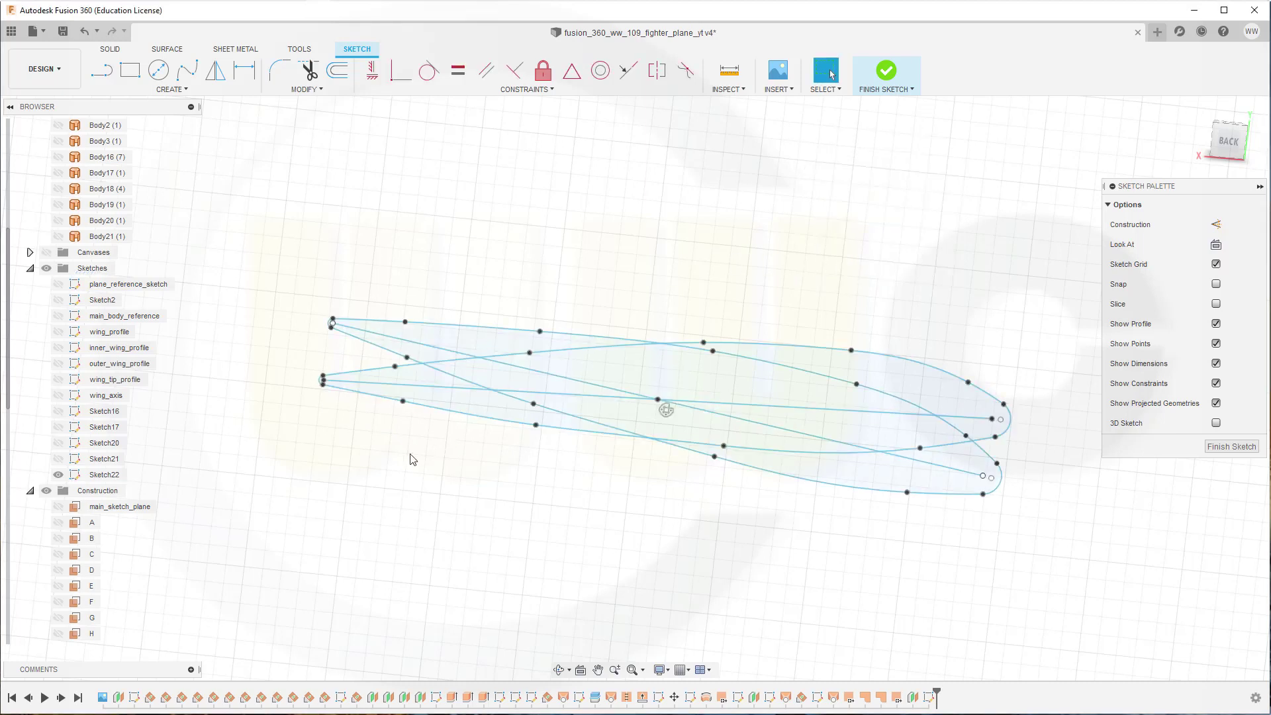
- Convert the original unrotated profile's two splines and both end arcs to construction geometry and finish the sketch
click(376, 396)
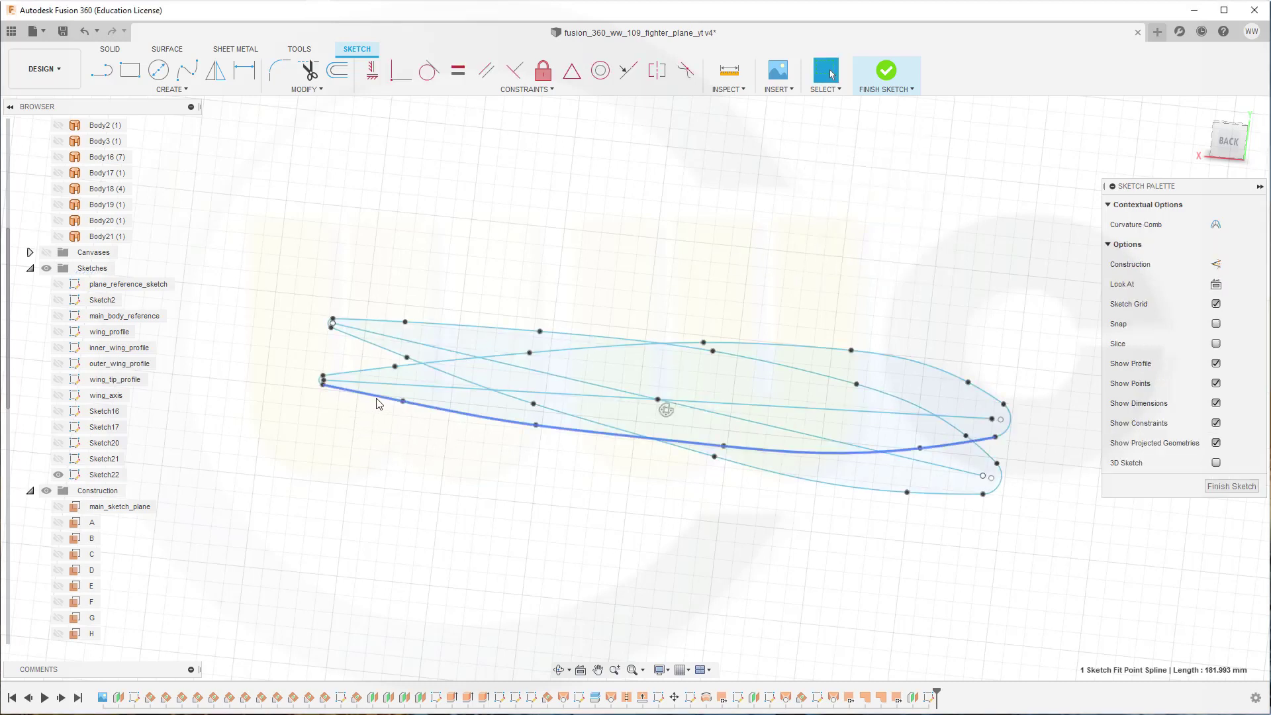
click(1216, 264)
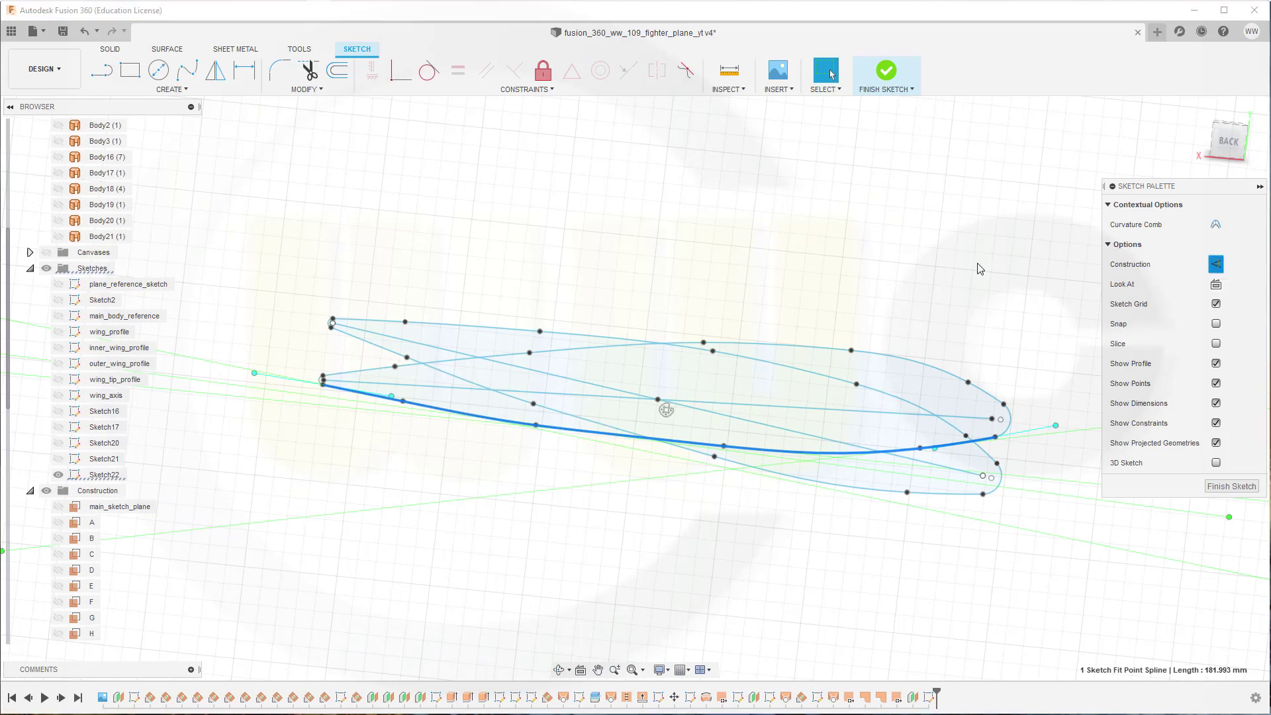
click(374, 374)
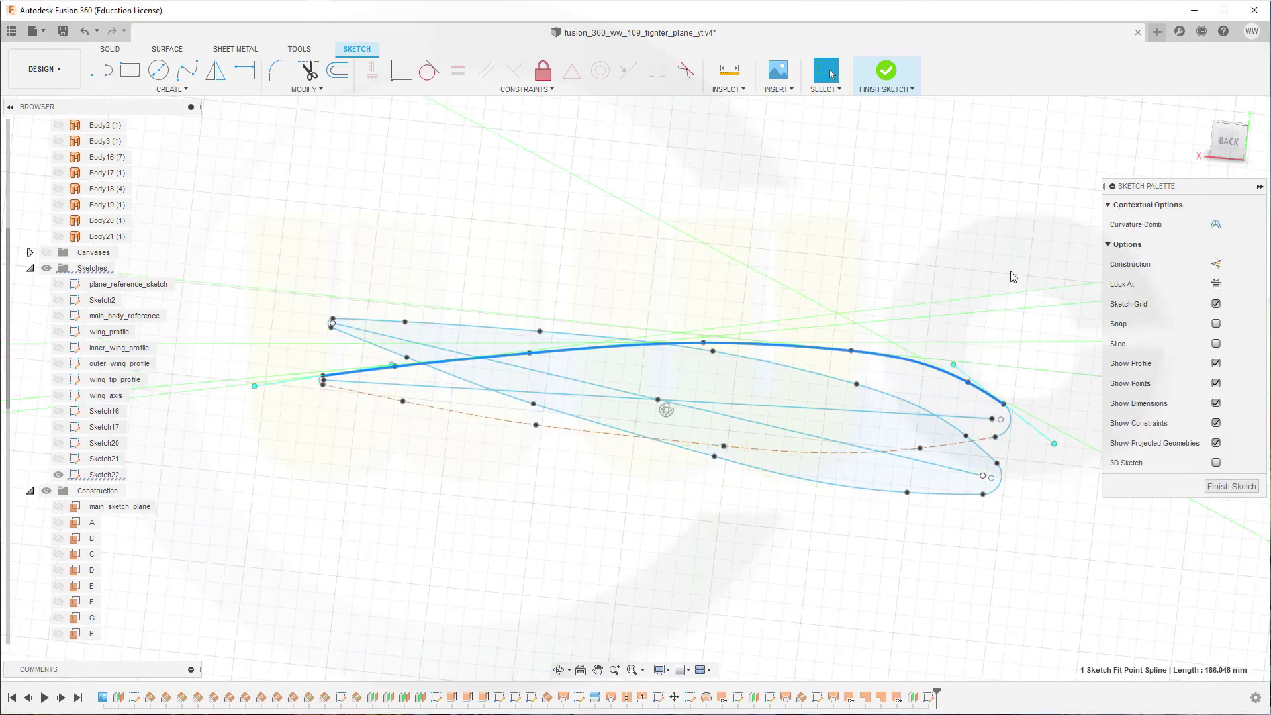
click(1216, 265)
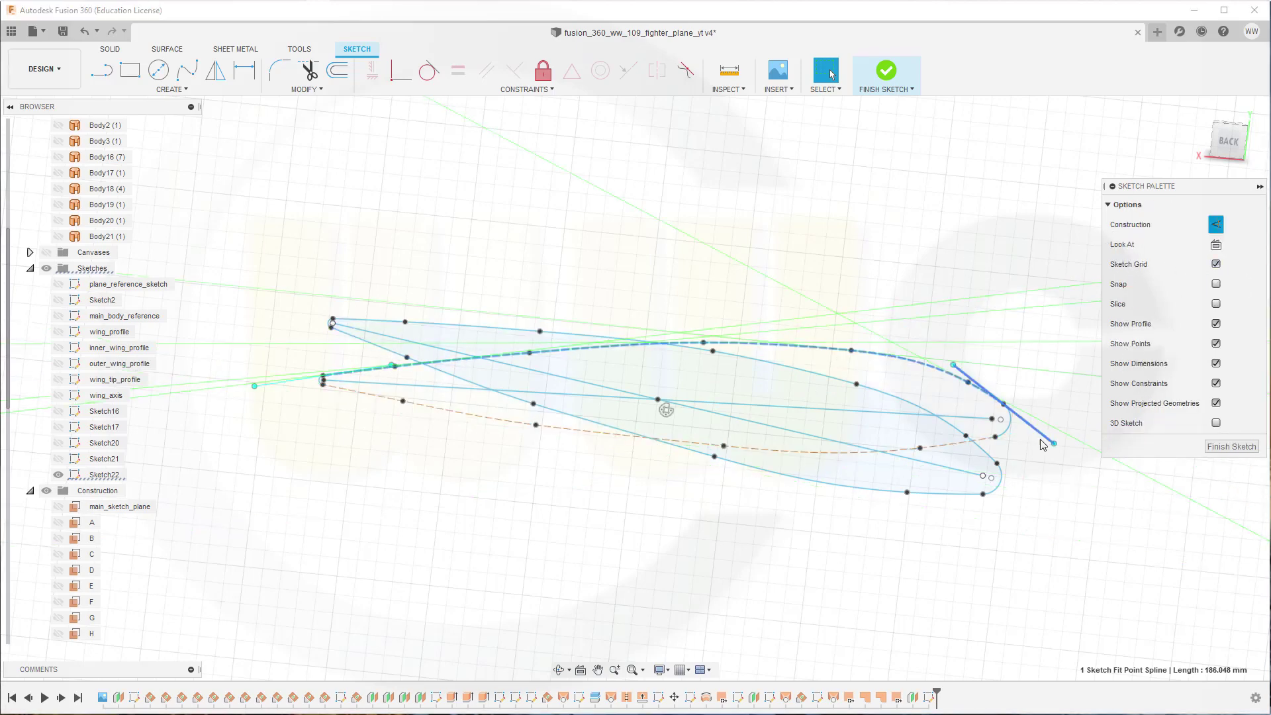
click(1010, 419)
click(1216, 265)
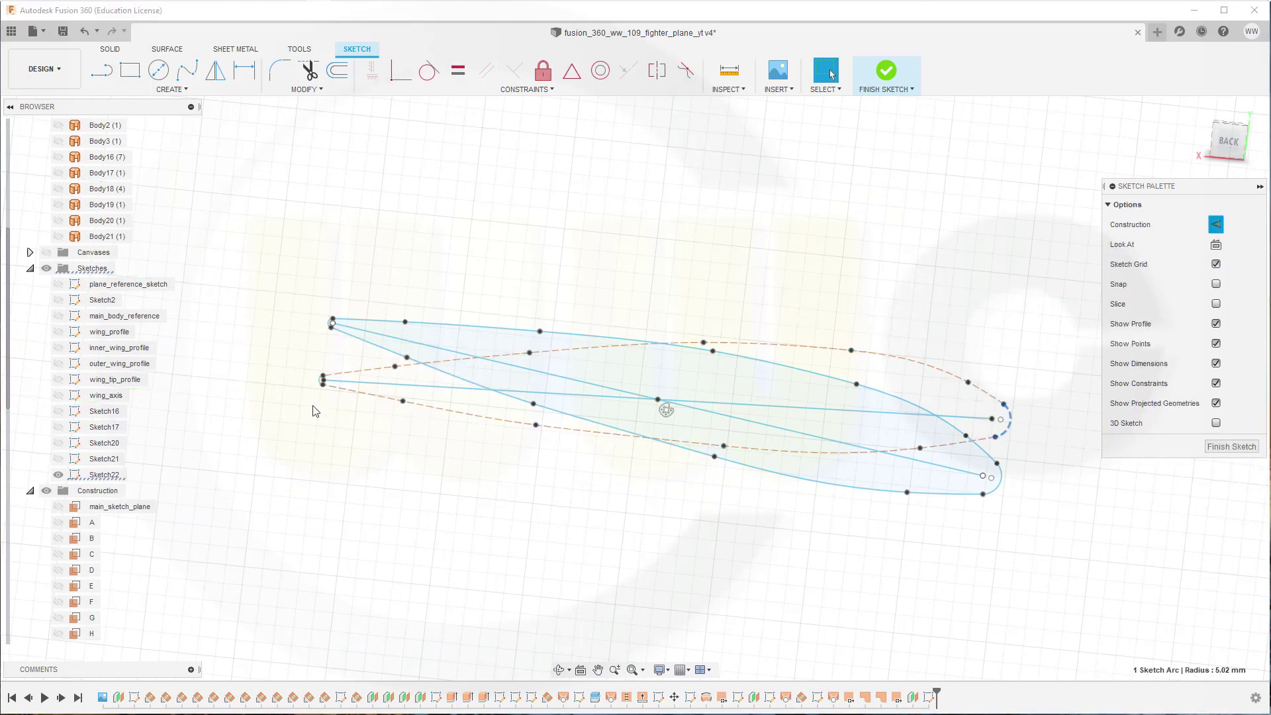
scroll(315, 408, up, 5)
click(333, 342)
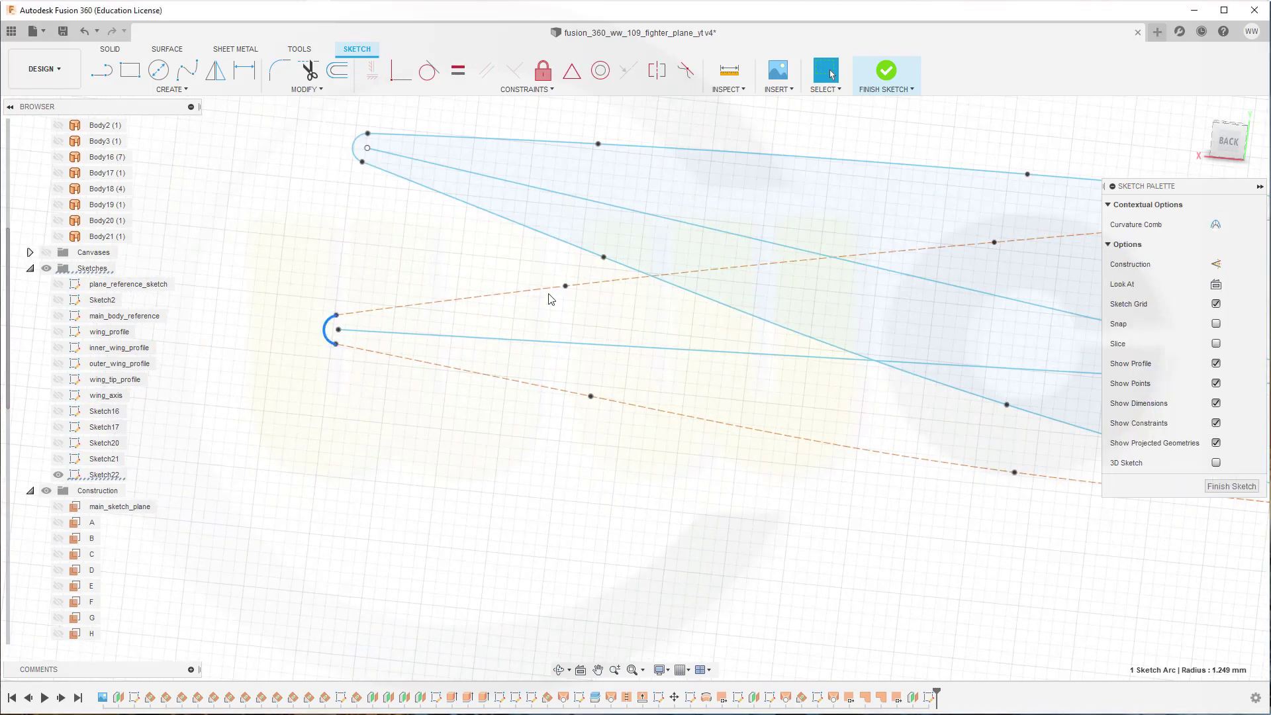
click(1216, 264)
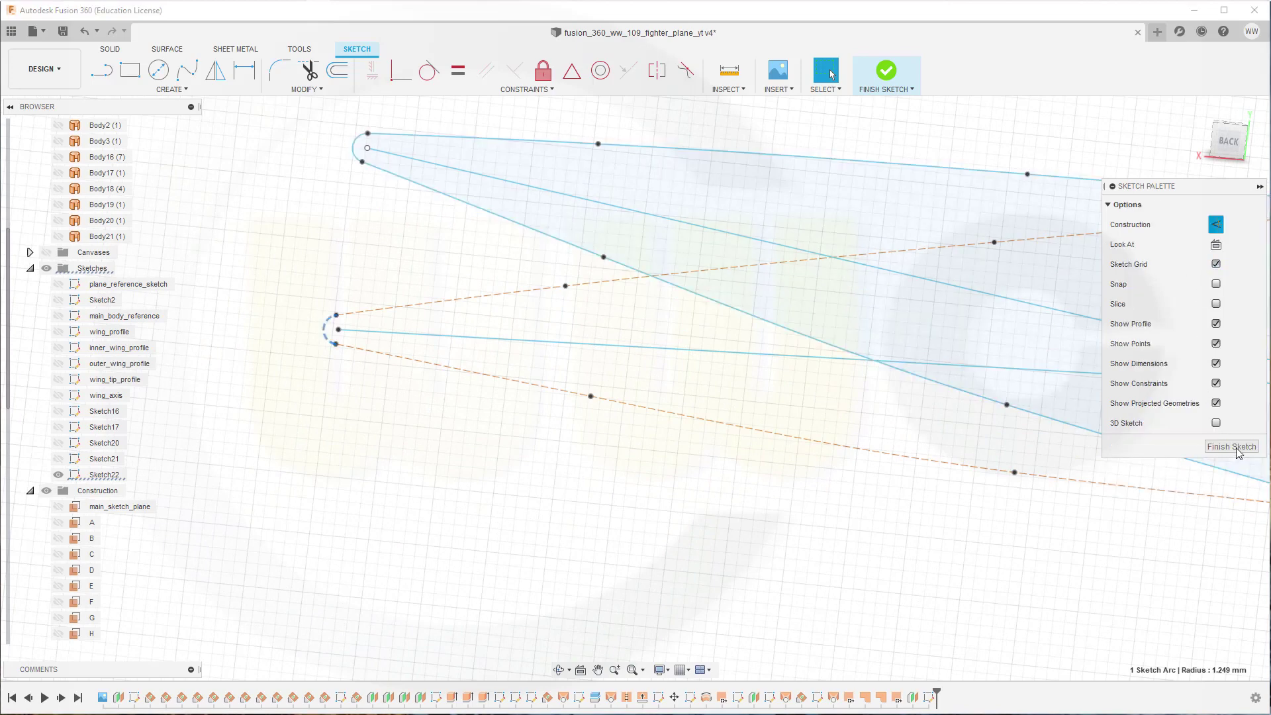
click(1229, 446)
- Show the wing bodies Body18 to Body21 again alongside the new profile sketch
scroll(1228, 451, down, 5)
mouse_move(1083, 439)
shift+middle_down()
mouse_move(1072, 391)
mouse_move(990, 289)
mouse_move(955, 258)
mouse_move(897, 264)
shift+middle_up()
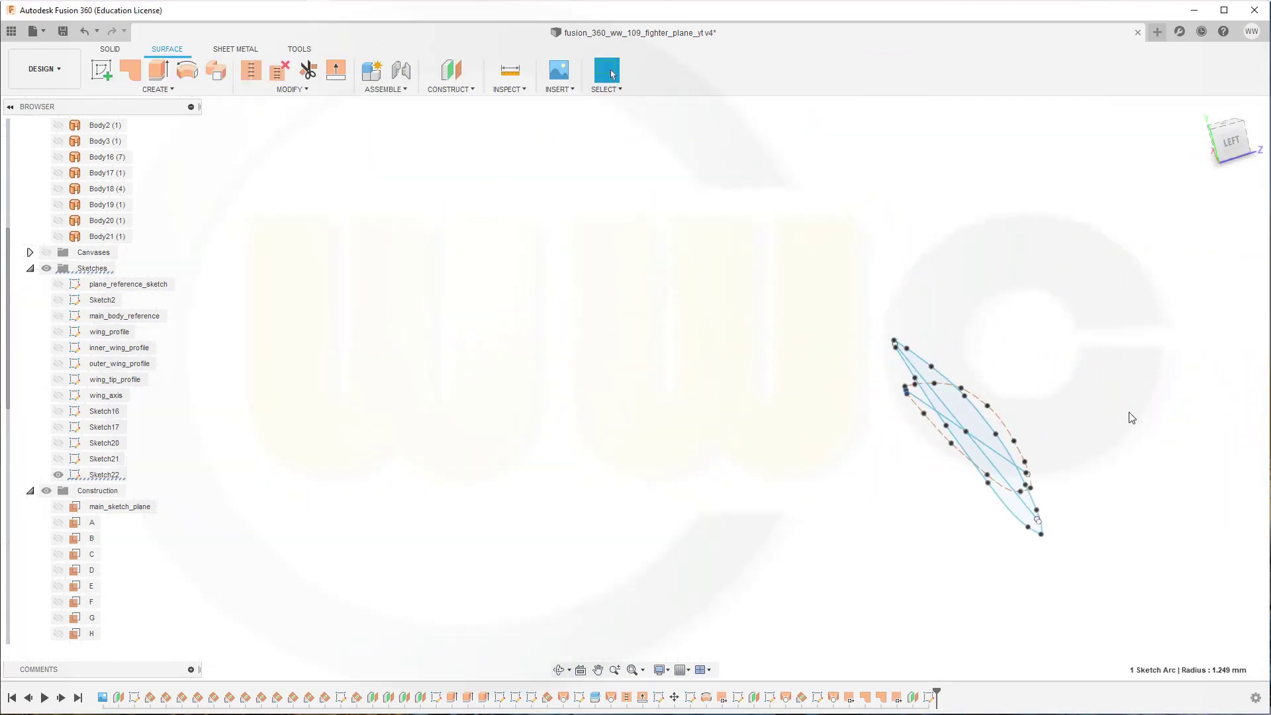
scroll(1129, 417, down, 1)
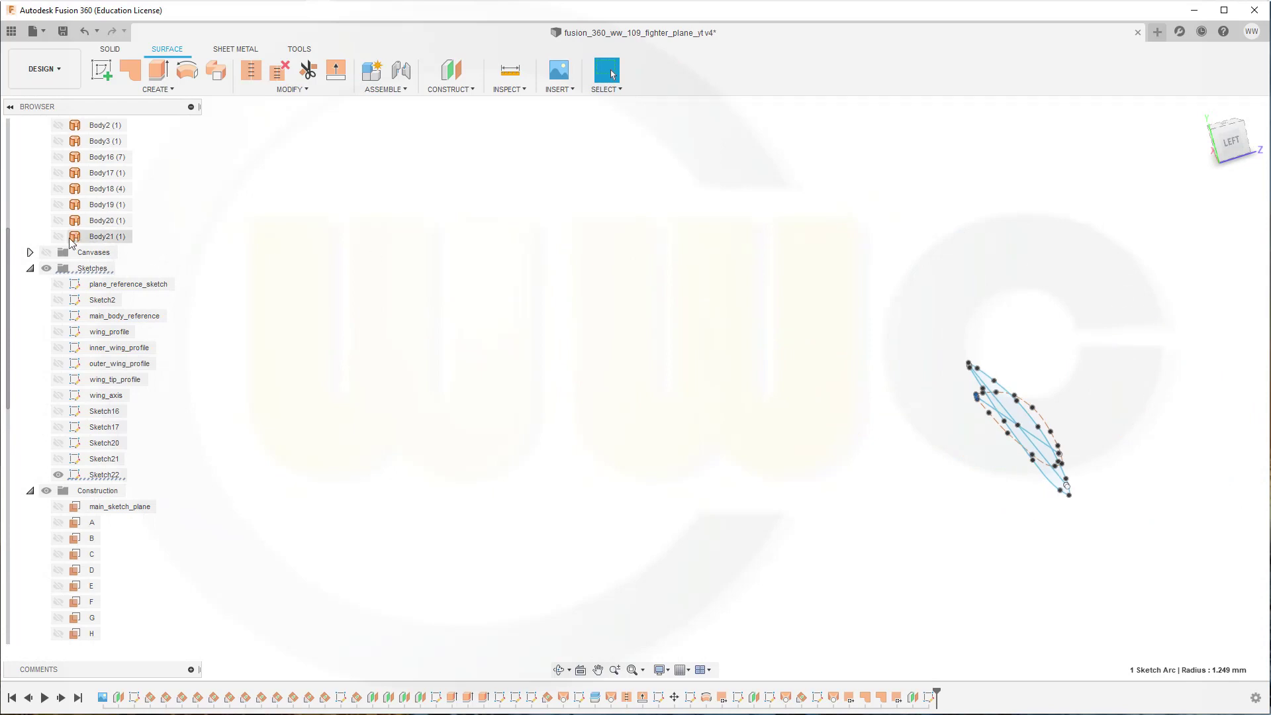
click(59, 220)
click(58, 204)
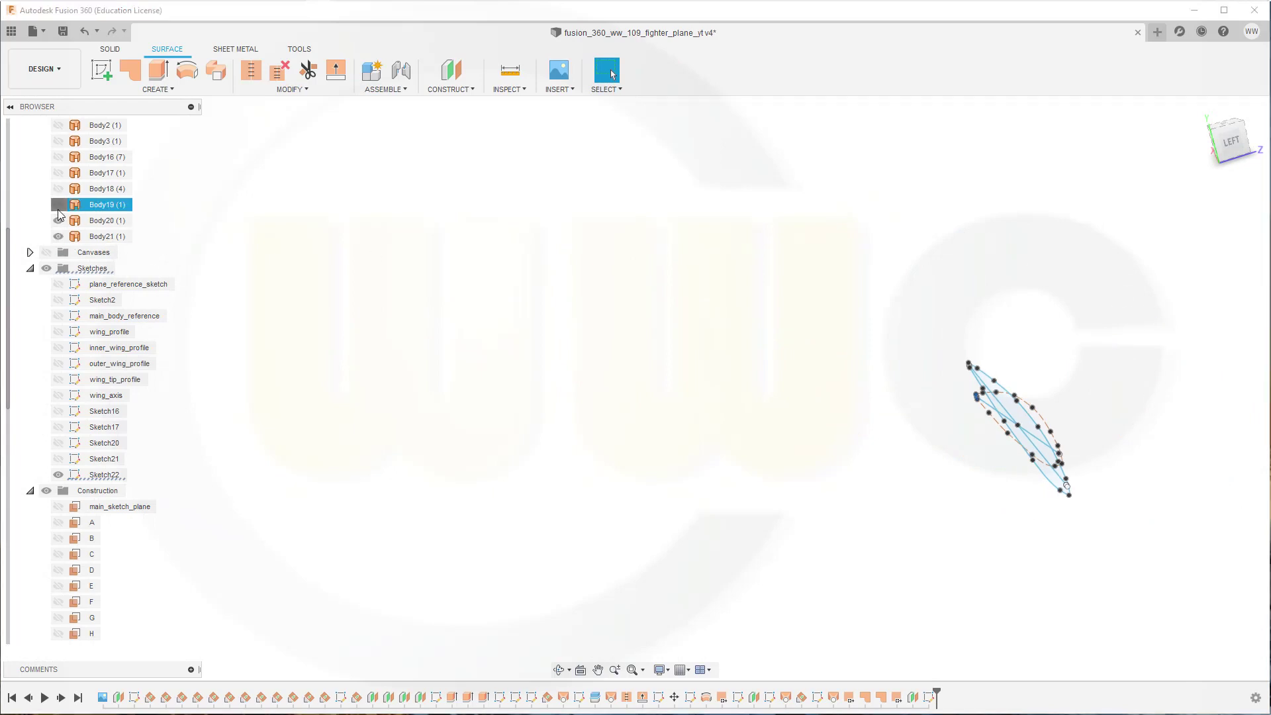
click(59, 188)
scroll(650, 323, down, 5)
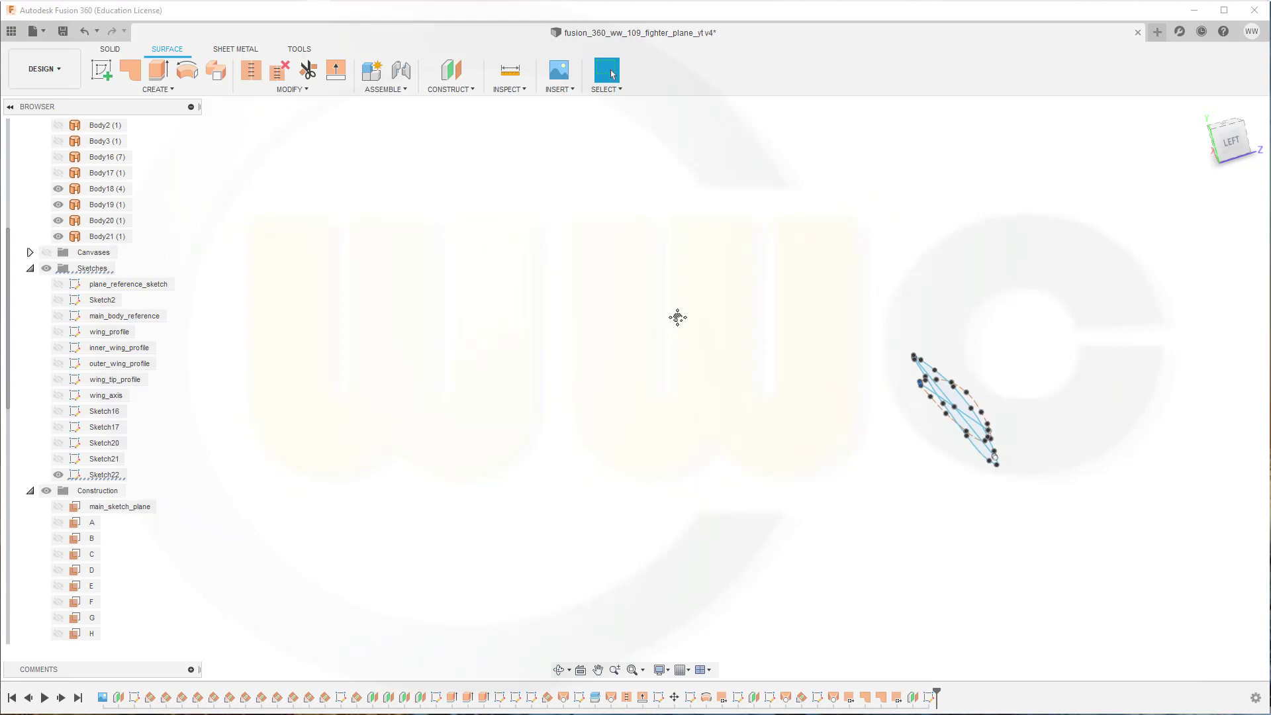
scroll(454, 479, down, 3)
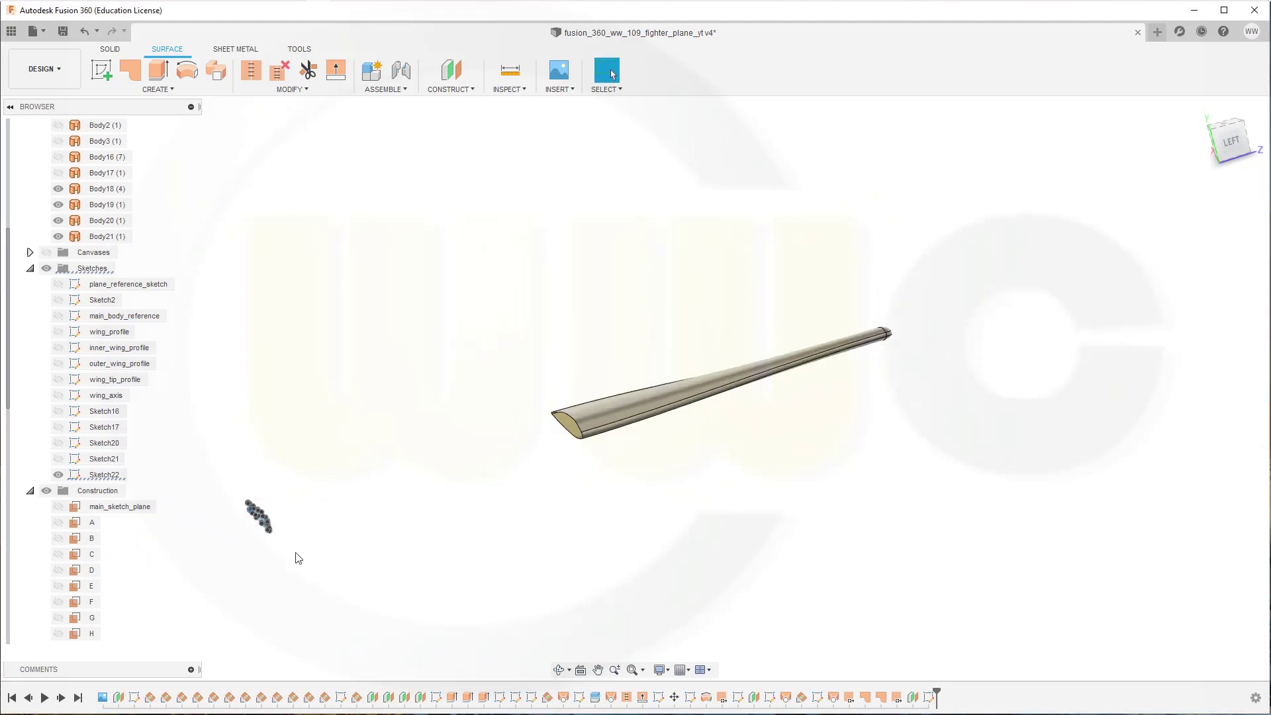
- Start a surface loft from the rotated wing profile in Sketch22 to the open root edge chain of Body18
scroll(202, 548, up, 2)
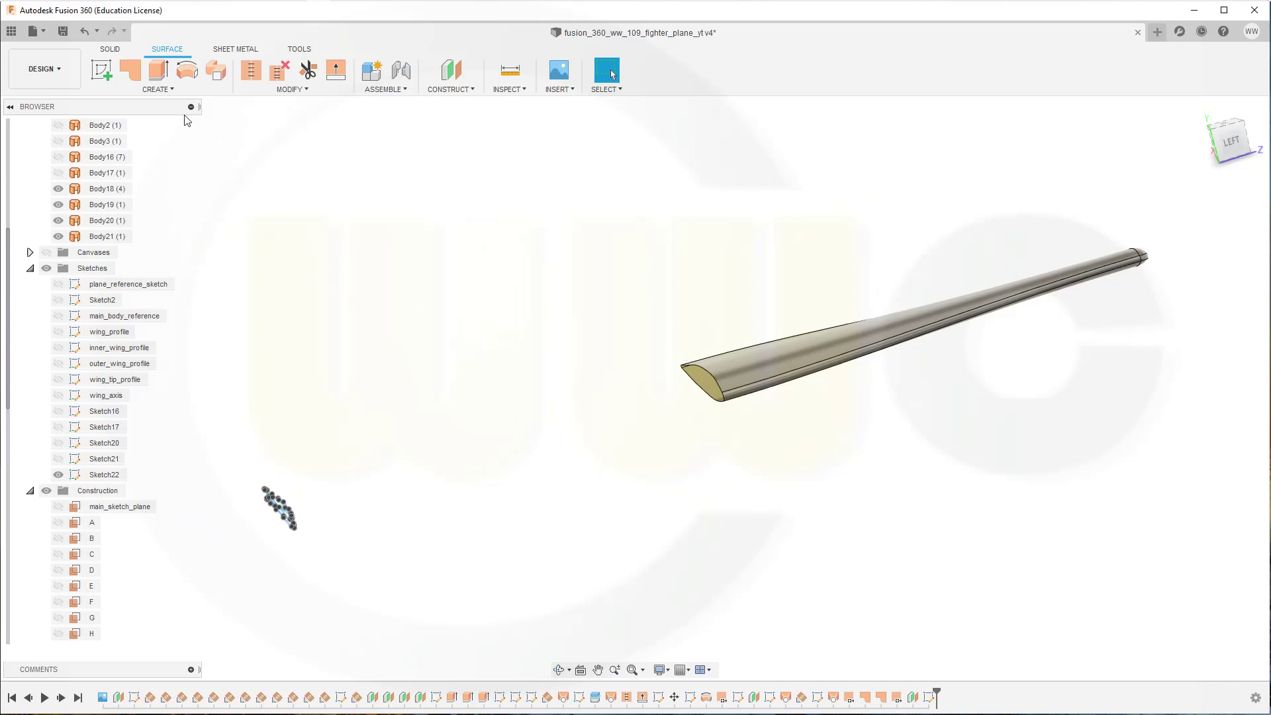
click(160, 89)
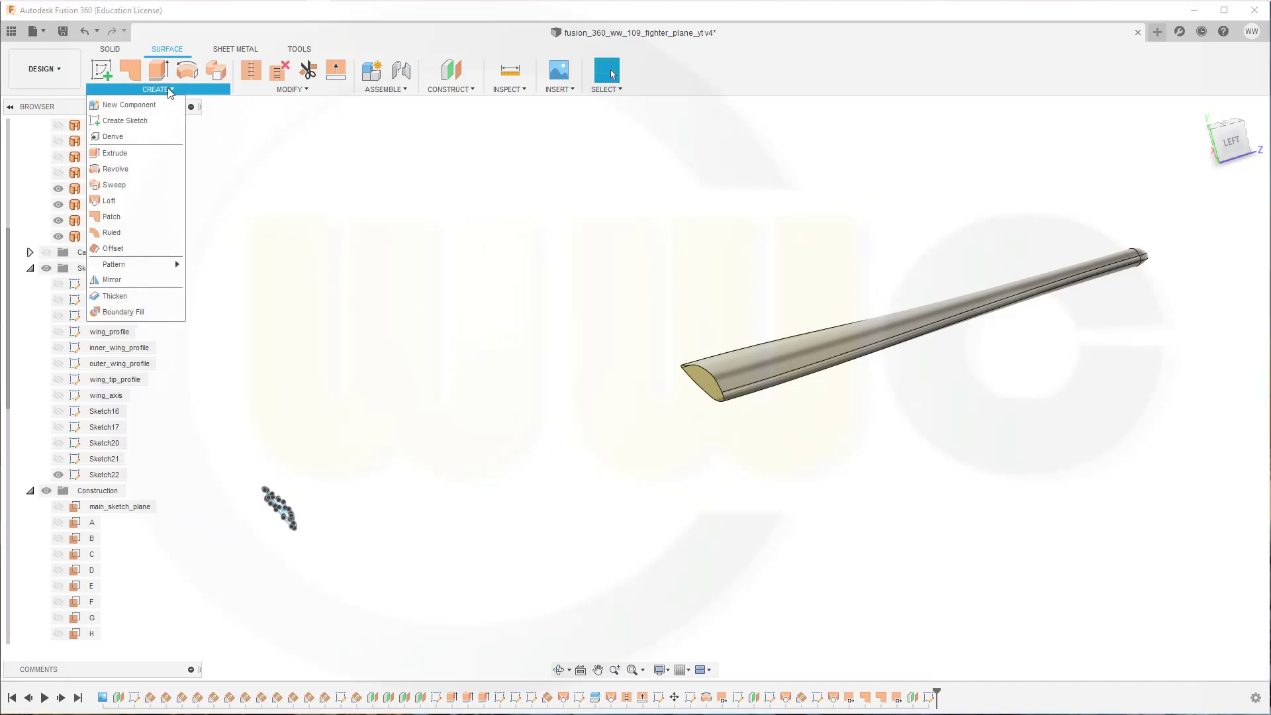
click(123, 202)
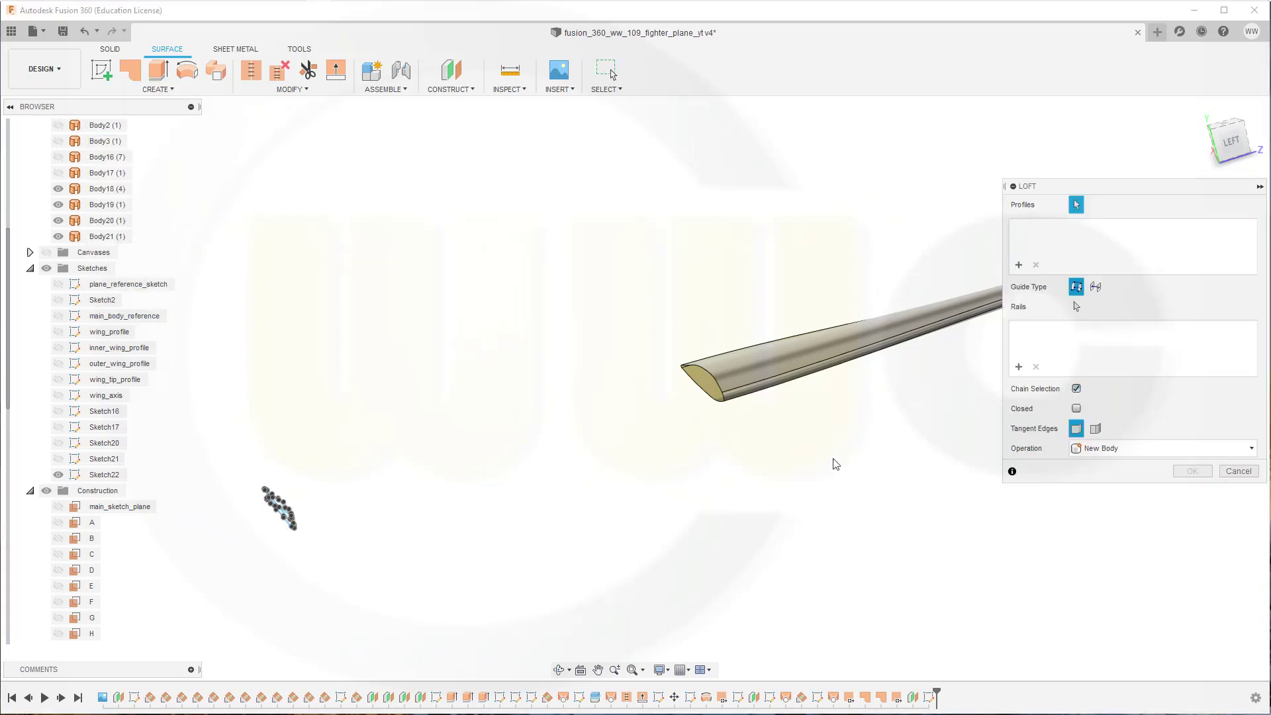
scroll(335, 530, up, 5)
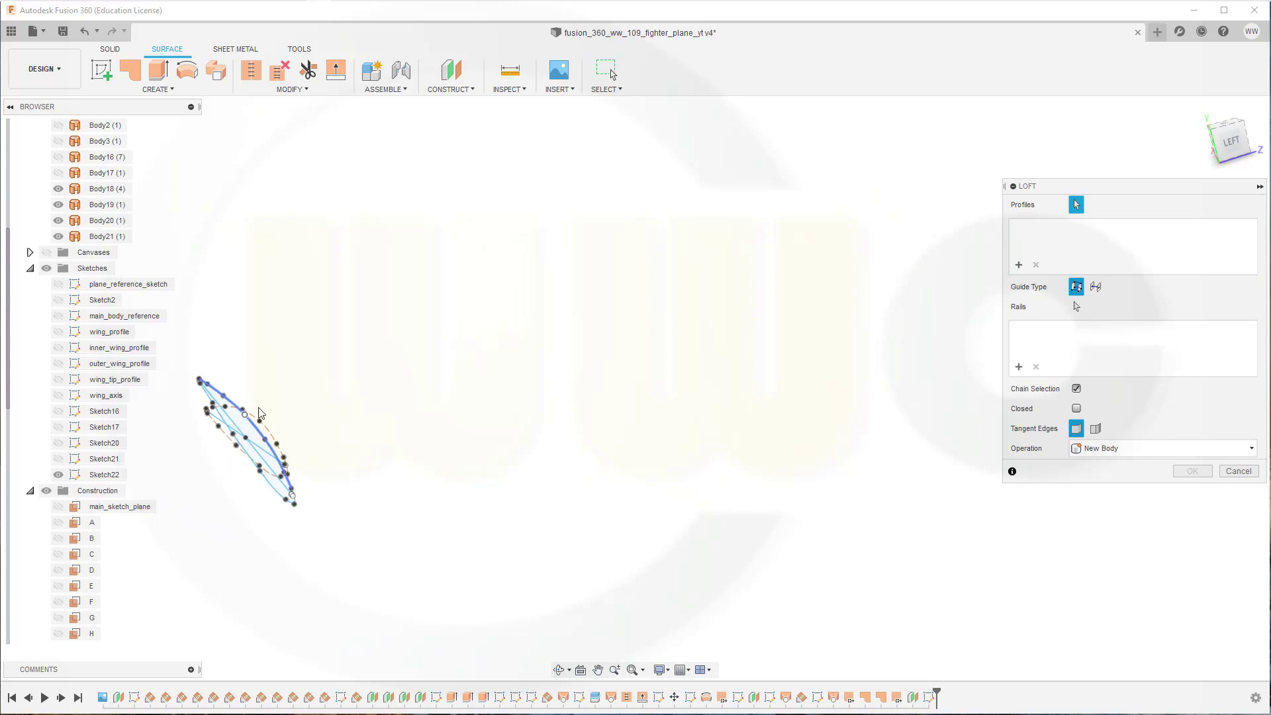
scroll(259, 414, up, 3)
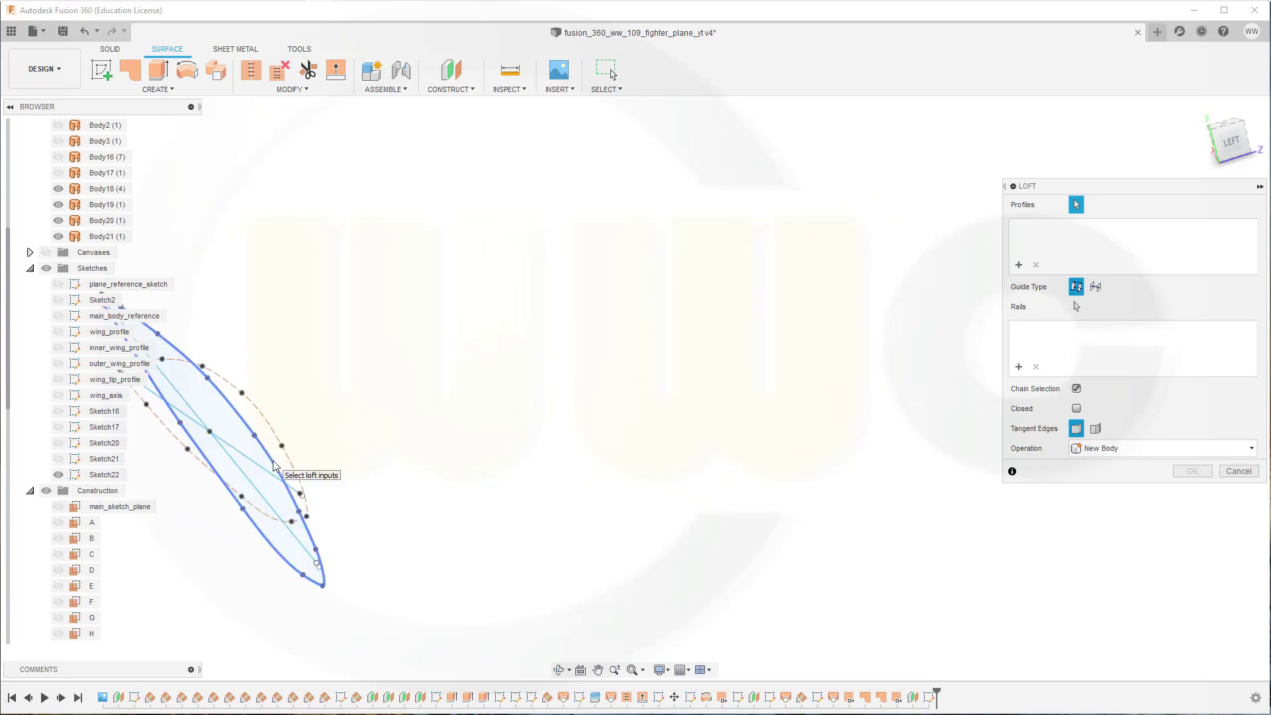
click(275, 465)
scroll(707, 454, down, 6)
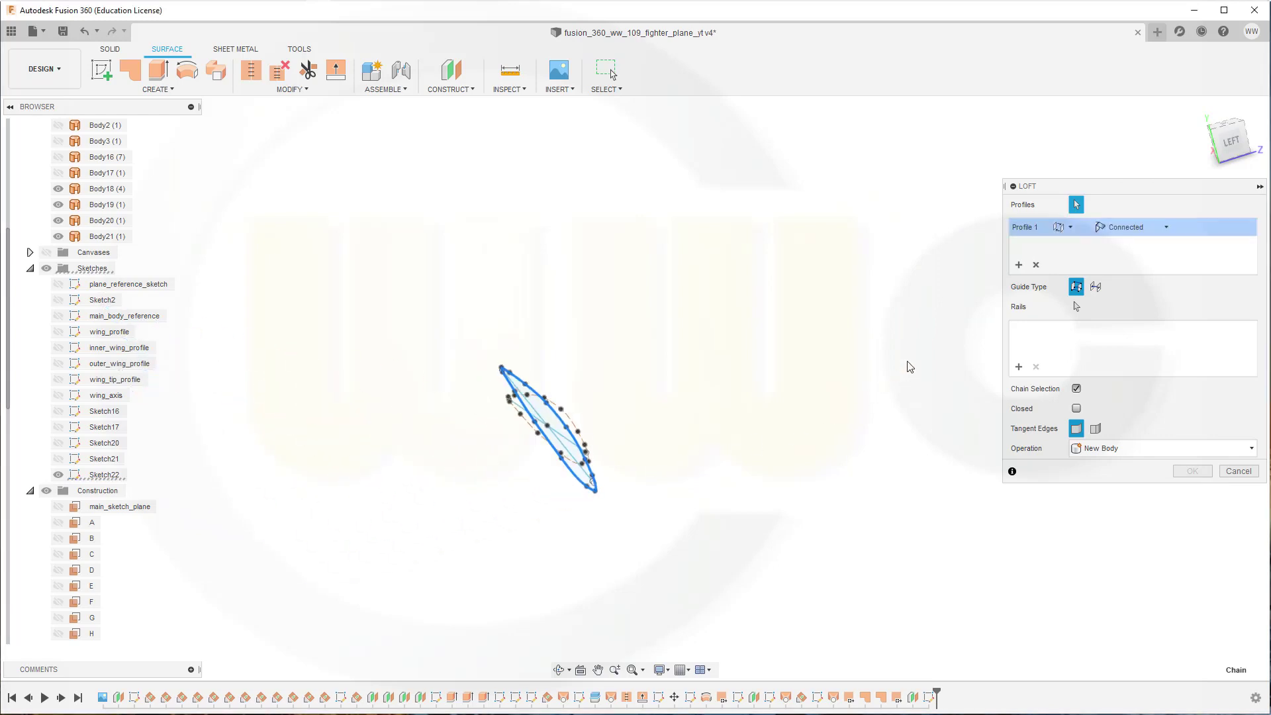
mouse_move(916, 337)
middle_down()
mouse_move(477, 463)
mouse_move(219, 569)
middle_up()
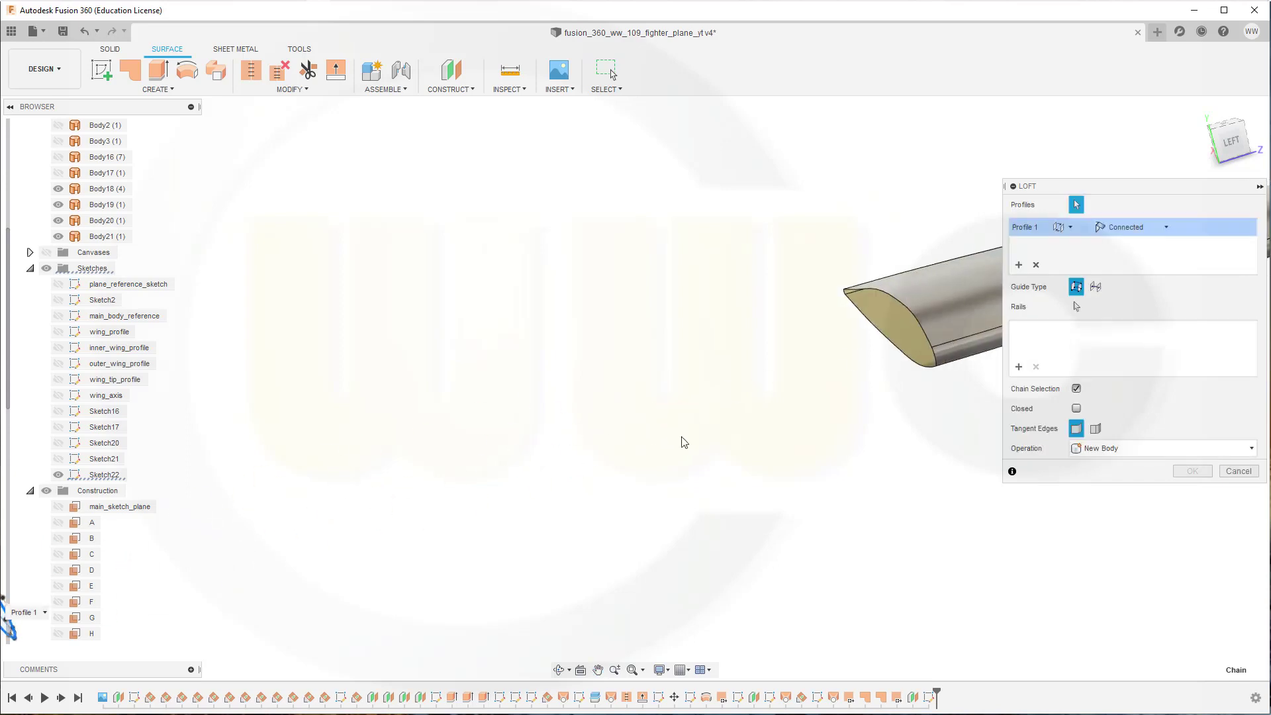
click(788, 284)
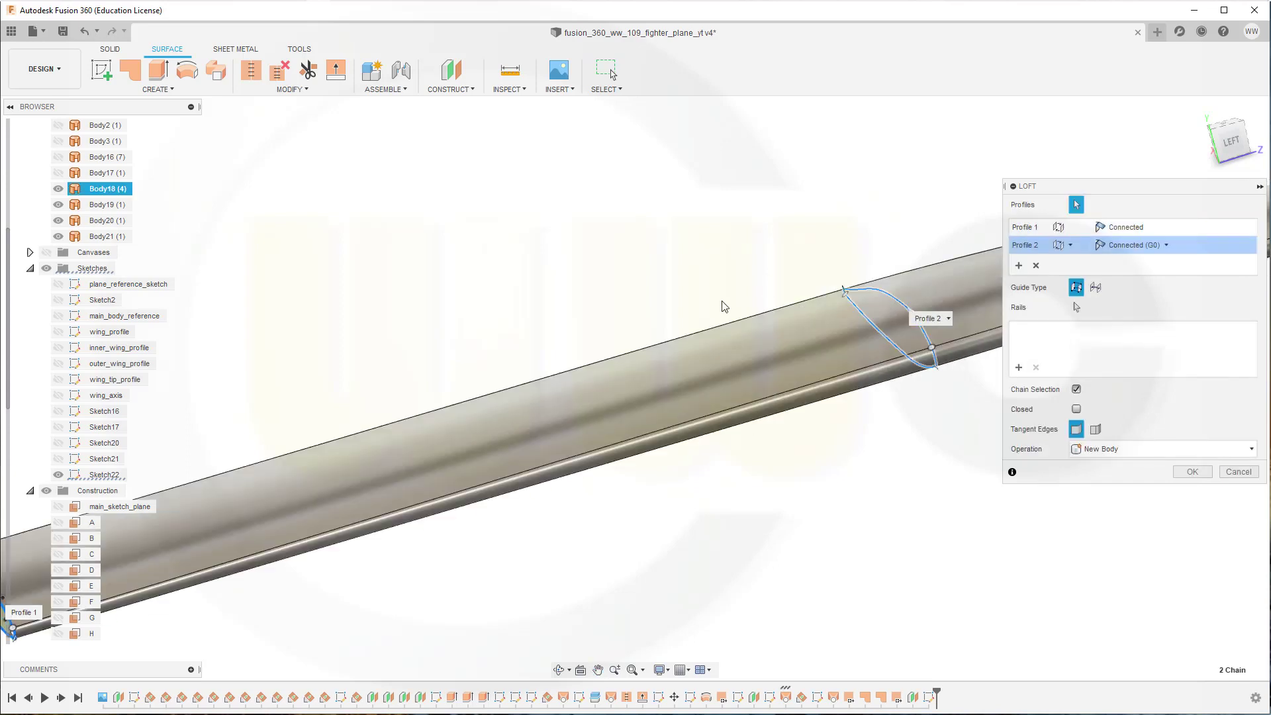
- Set the loft's Body18 edge profile to Tangent (G1) and the sketch profile to Direction, and create it as a new body
click(1168, 248)
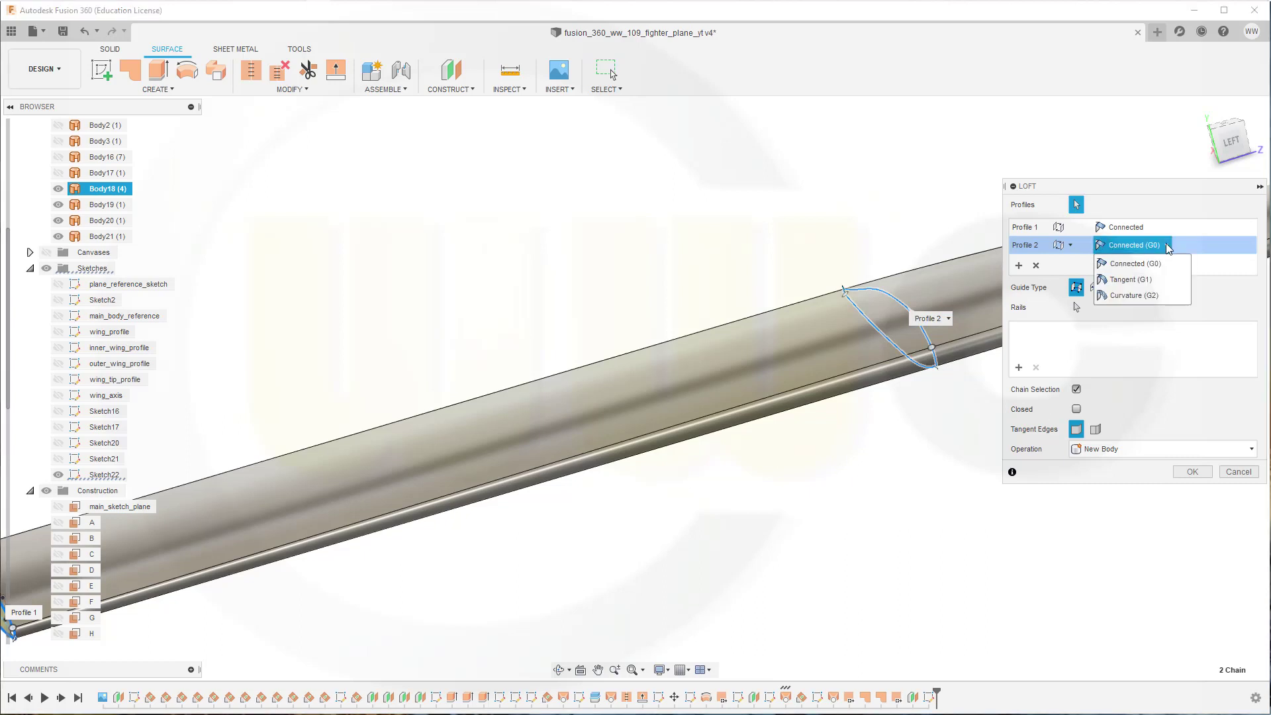
click(1149, 280)
click(1132, 227)
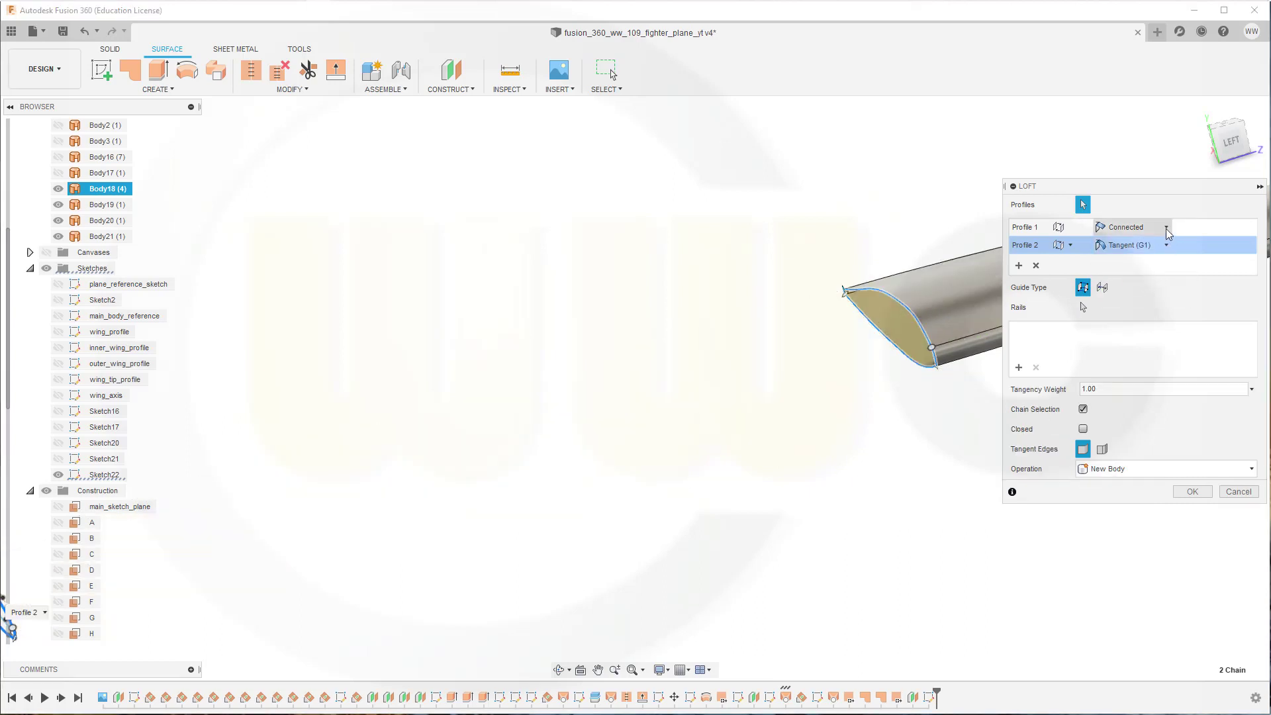
click(1166, 227)
click(1150, 263)
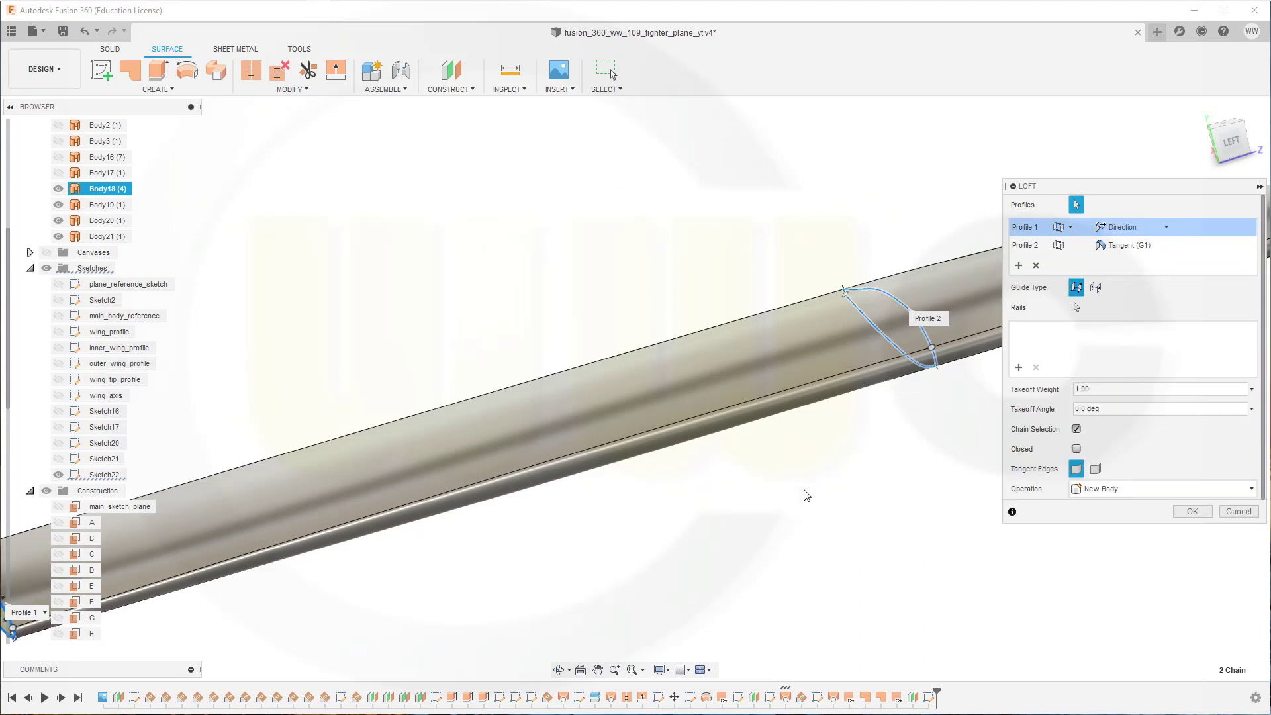
click(1192, 511)
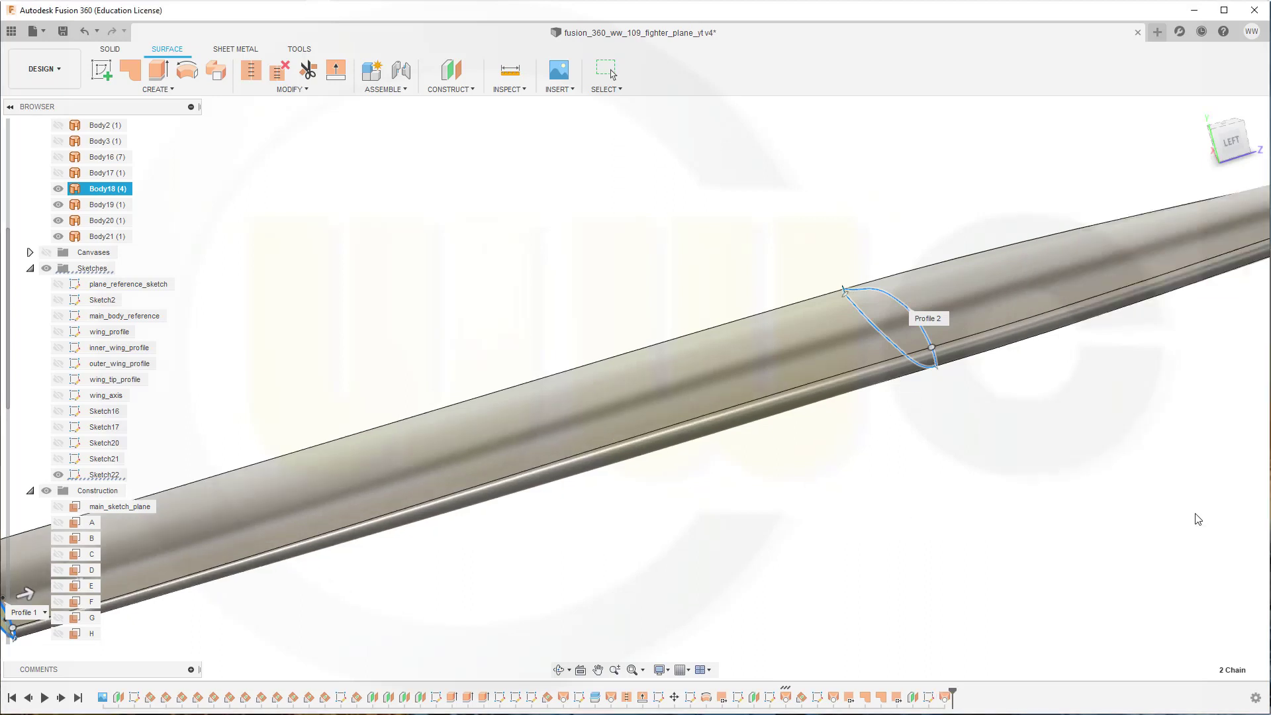
- Stitch the new loft Body22 with Body18, Body19, Body20 and Body21 using a 0.10 mm tolerance
scroll(869, 518, down, 6)
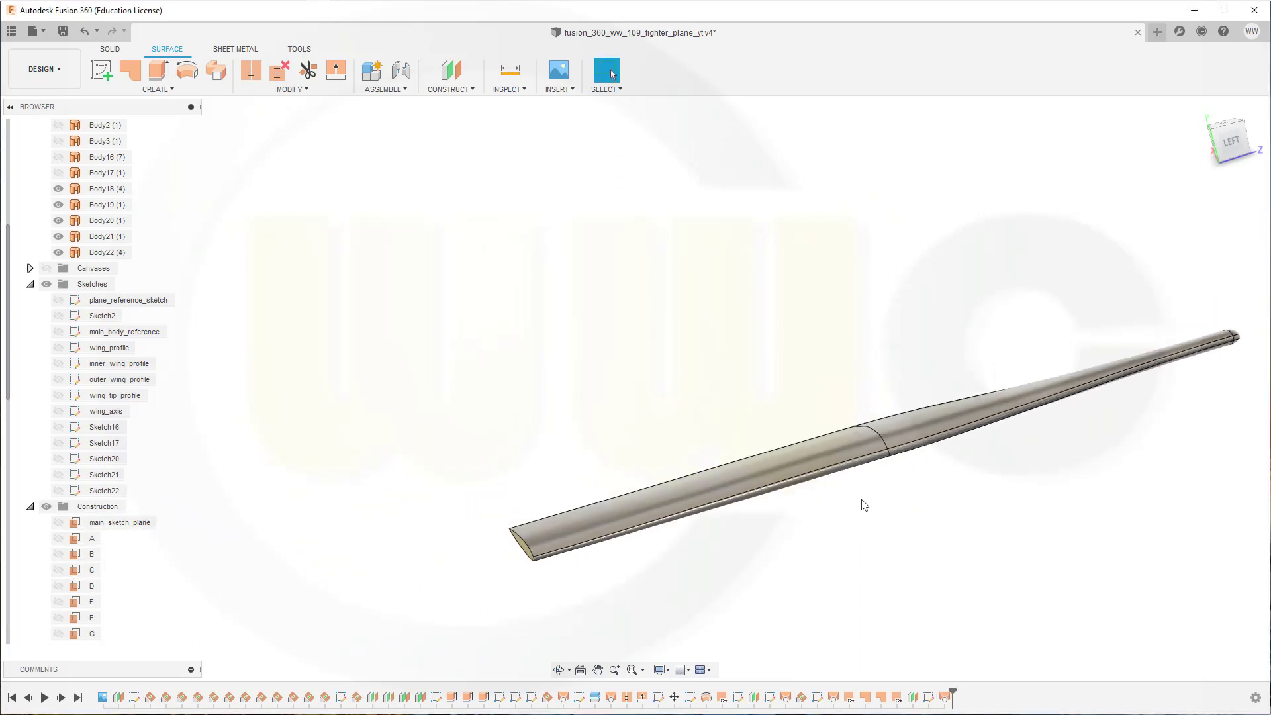
shift+middle_drag(936, 468, 984, 510)
click(718, 279)
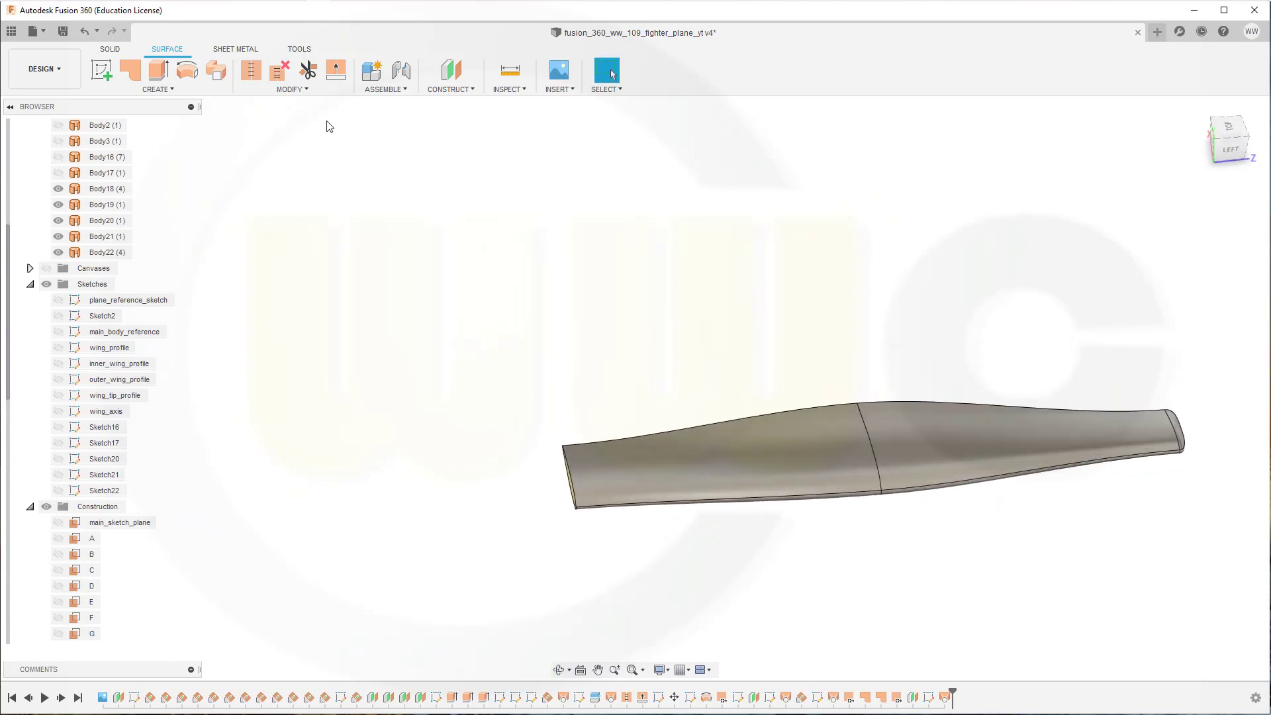
click(253, 74)
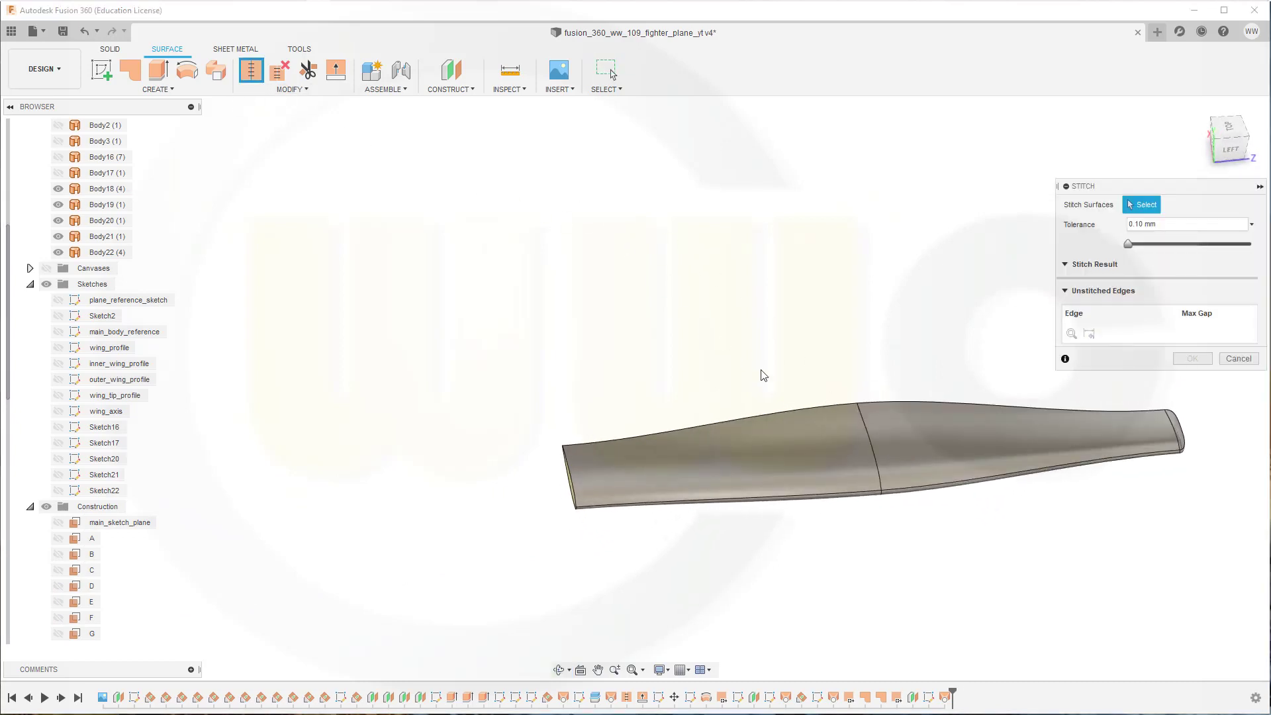
click(839, 490)
click(814, 468)
click(944, 435)
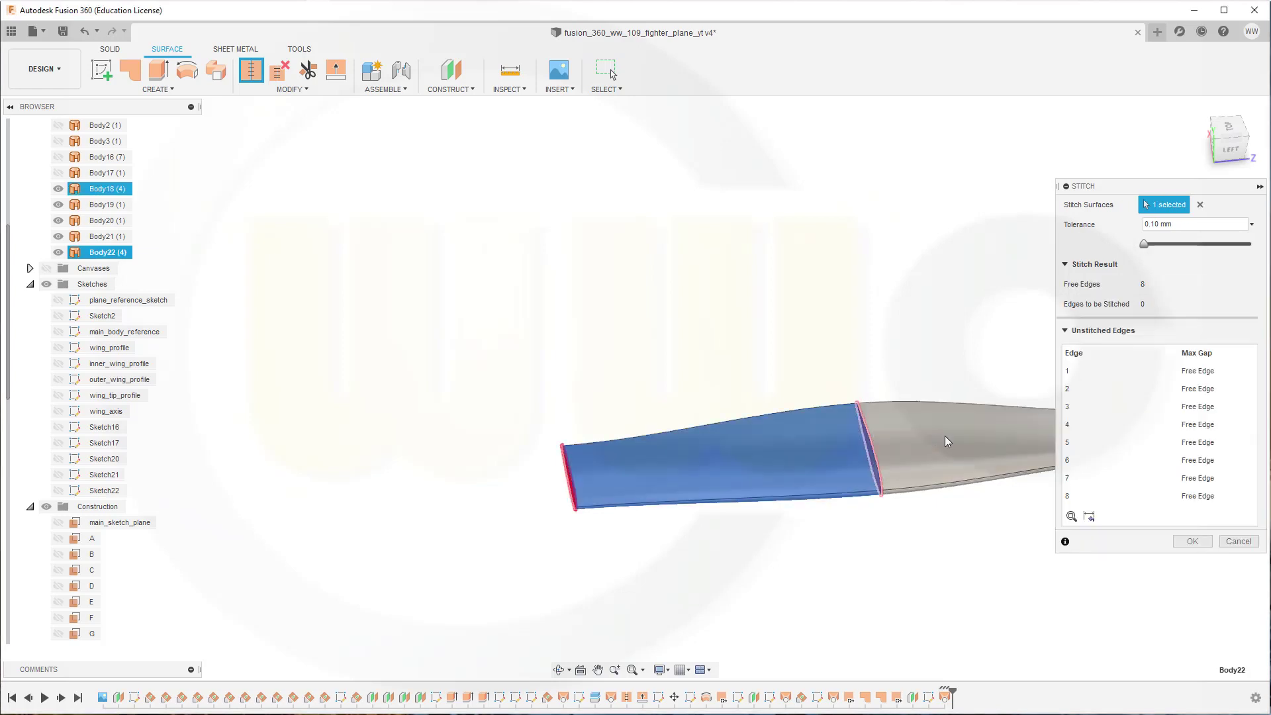
shift+middle_drag(970, 481, 881, 474)
scroll(840, 344, up, 8)
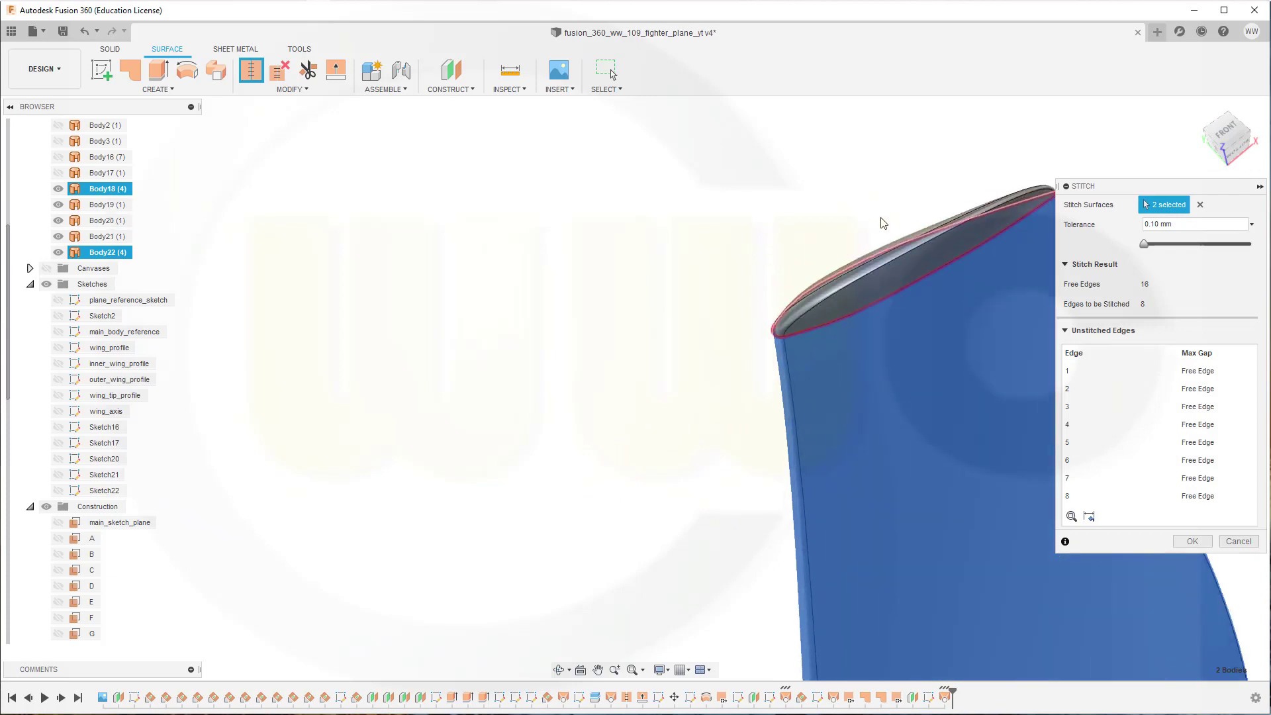
click(883, 279)
click(803, 307)
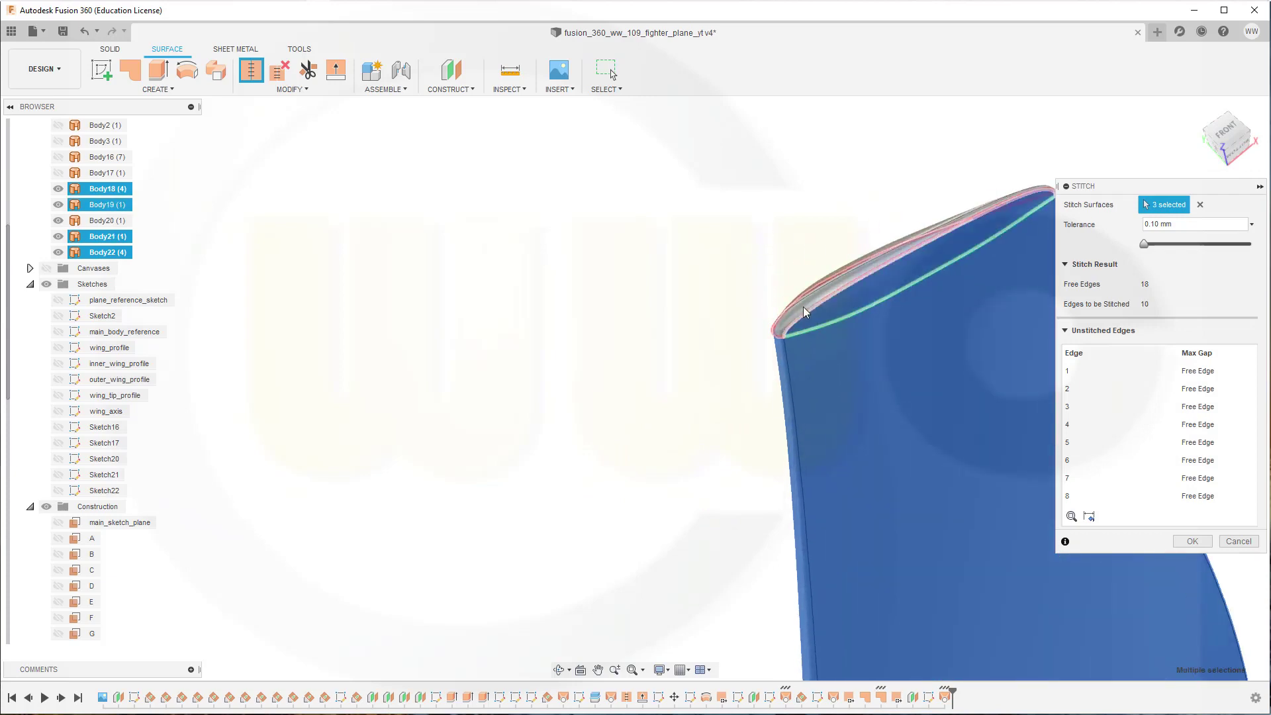
scroll(817, 233, down, 6)
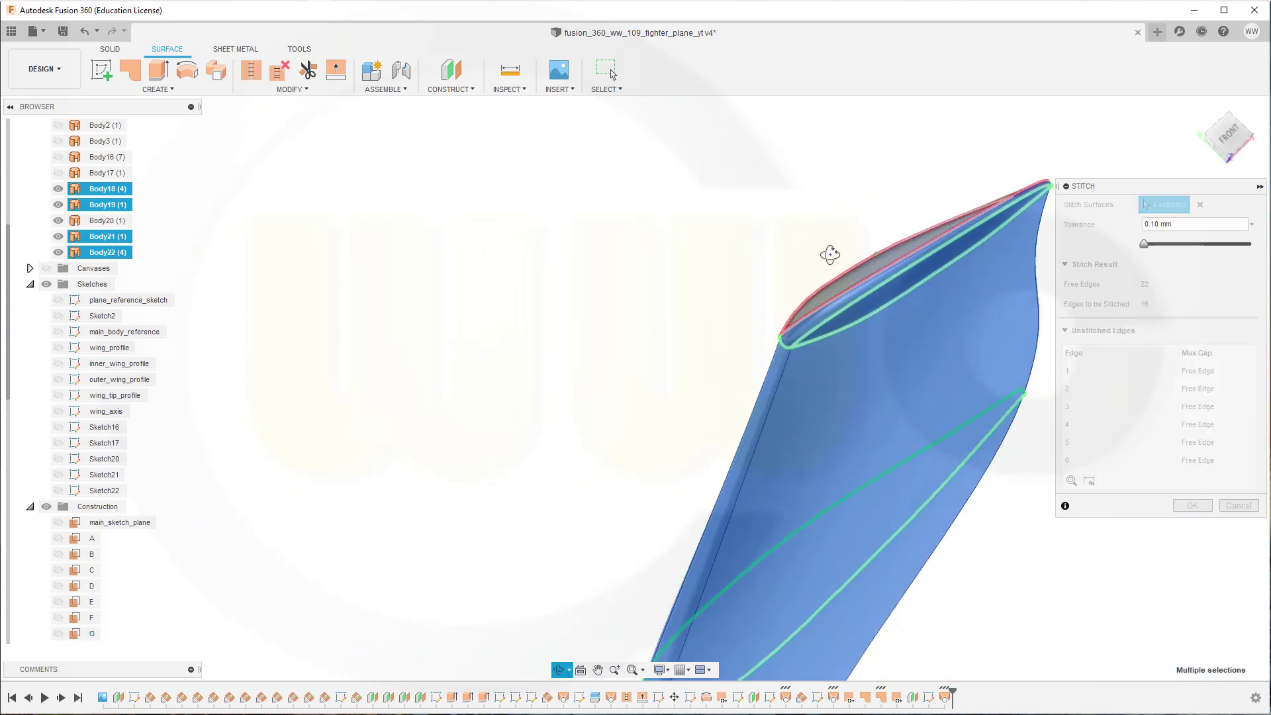
shift+middle_drag(829, 255, 875, 275)
click(871, 256)
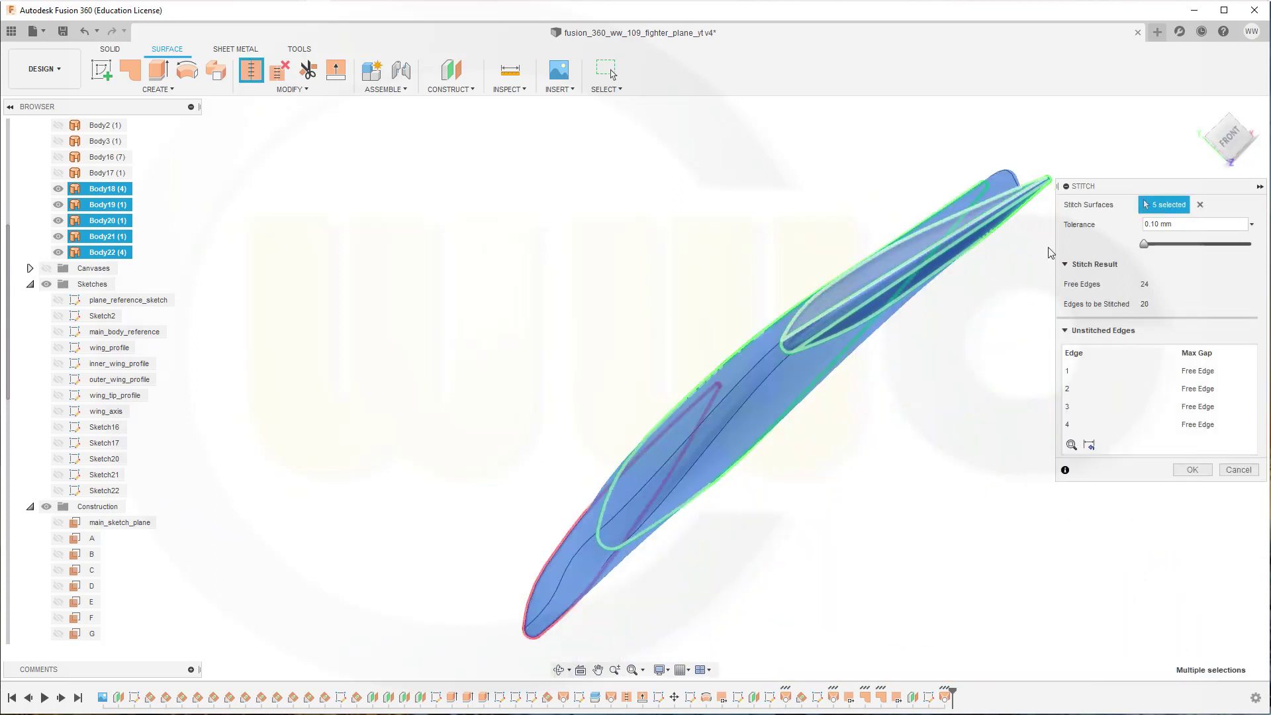
click(1192, 471)
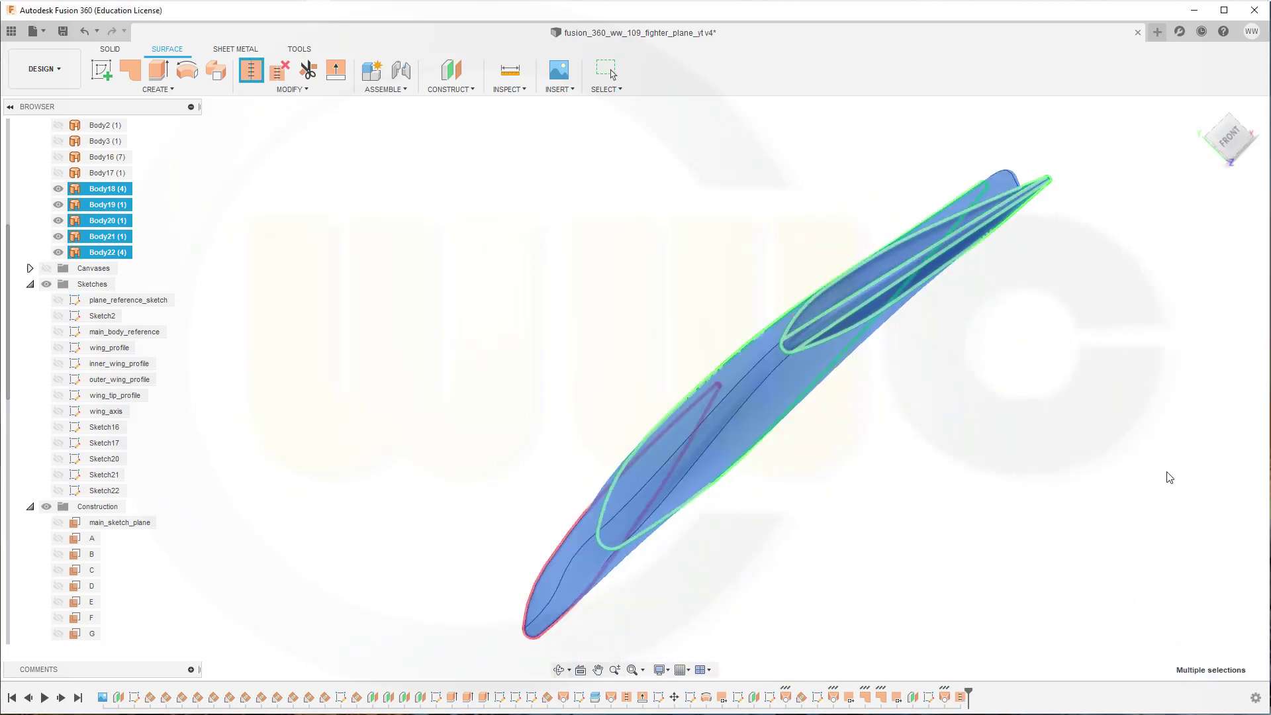
- Examine the stitched wing body and the seam between its two lofted sections, from close up and from a distance
click(882, 395)
scroll(883, 395, up, 5)
shift+middle_drag(820, 318, 685, 260)
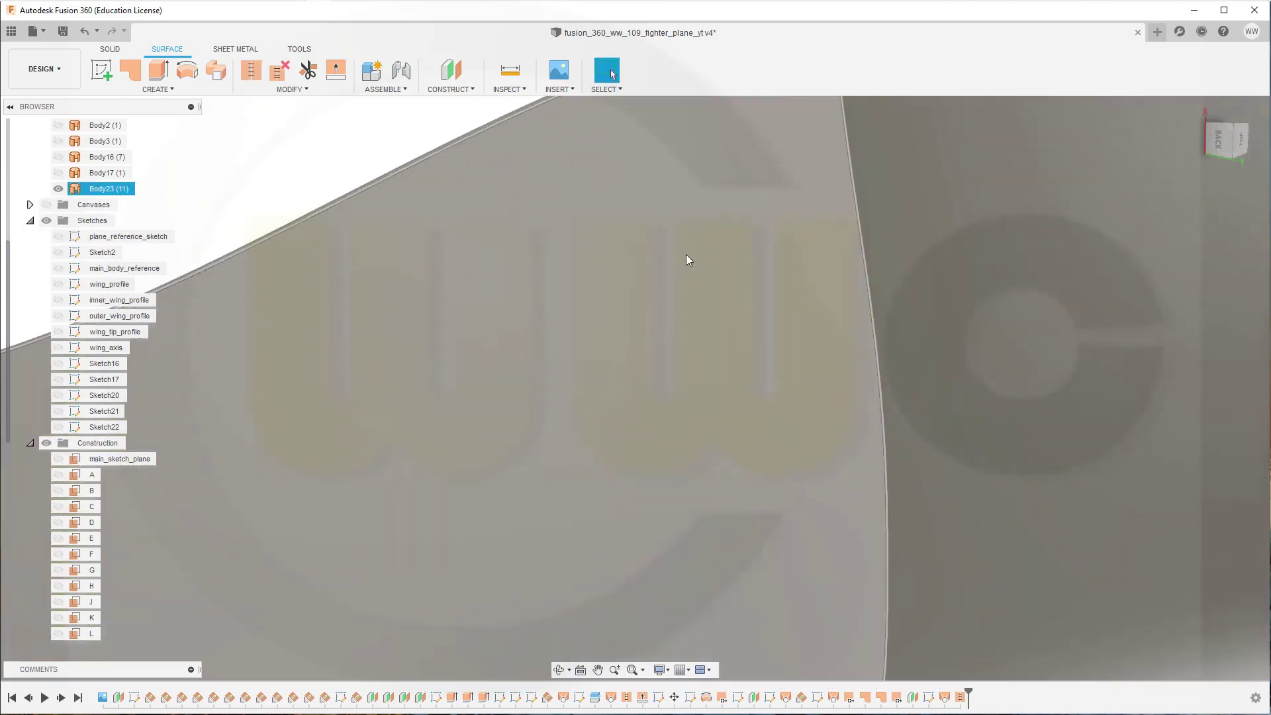
scroll(737, 273, down, 8)
shift+middle_drag(809, 298, 738, 247)
key(Escape)
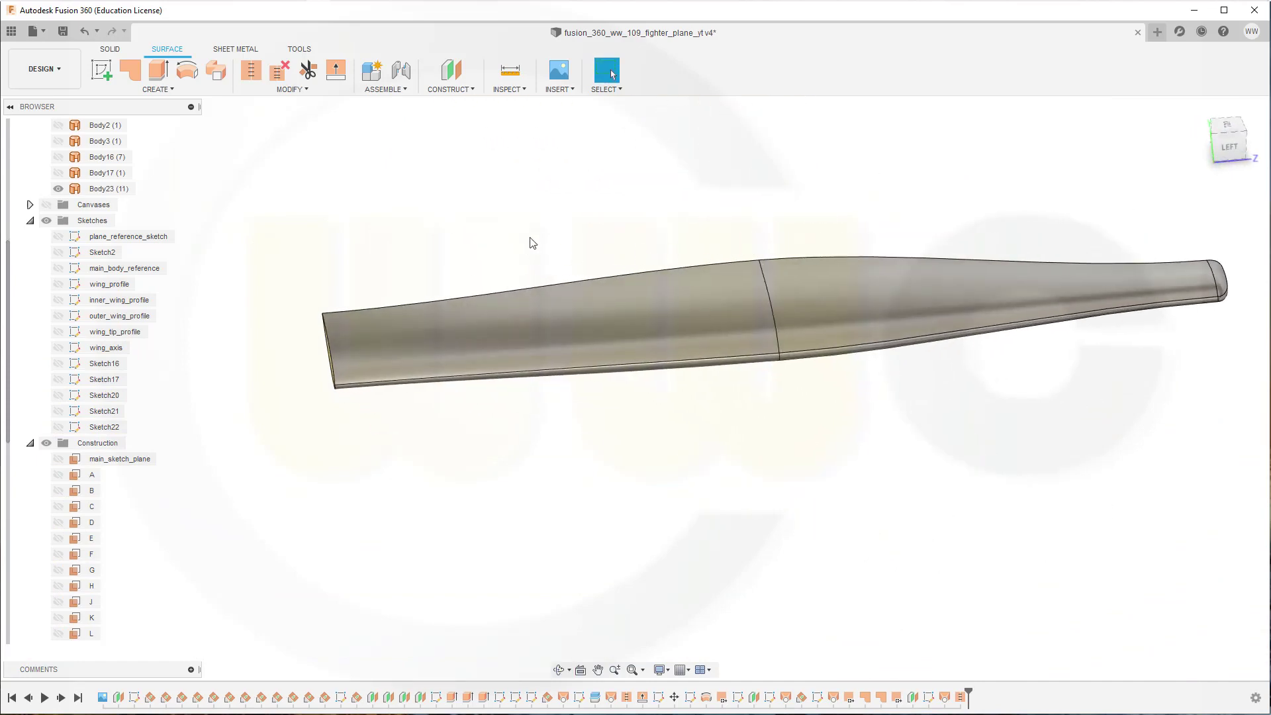
scroll(688, 503, down, 3)
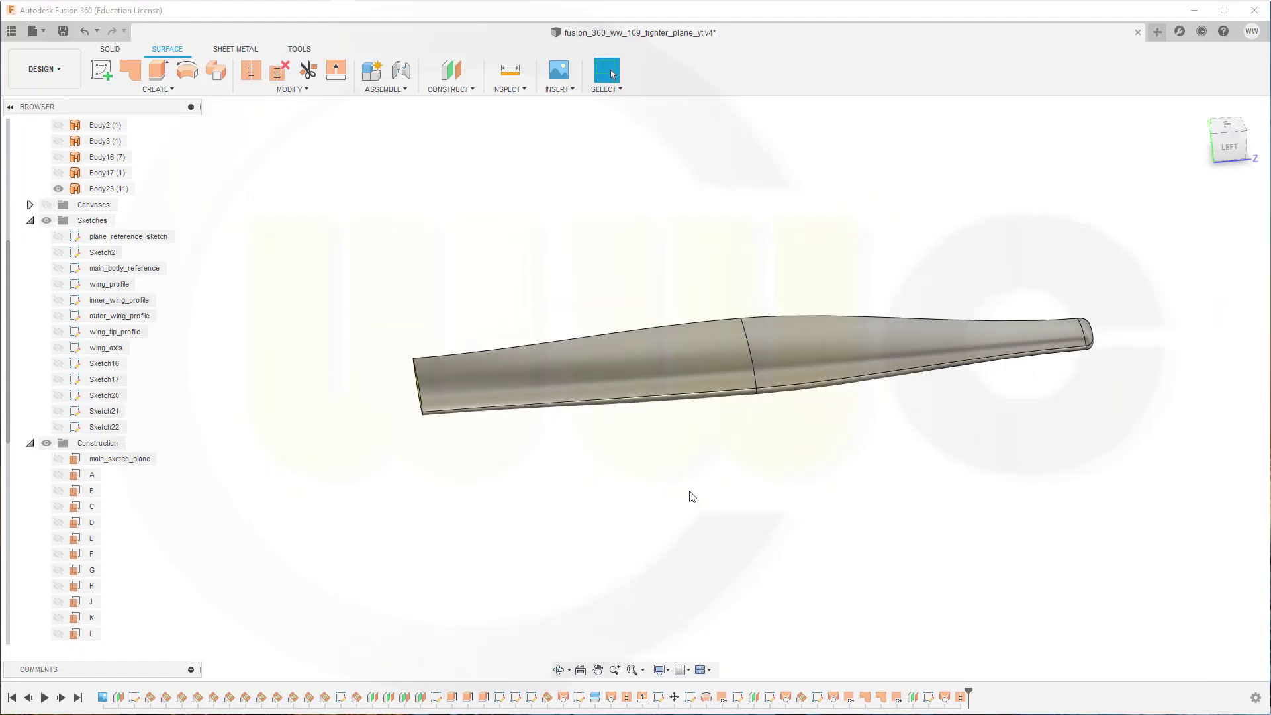
scroll(768, 463, down, 3)
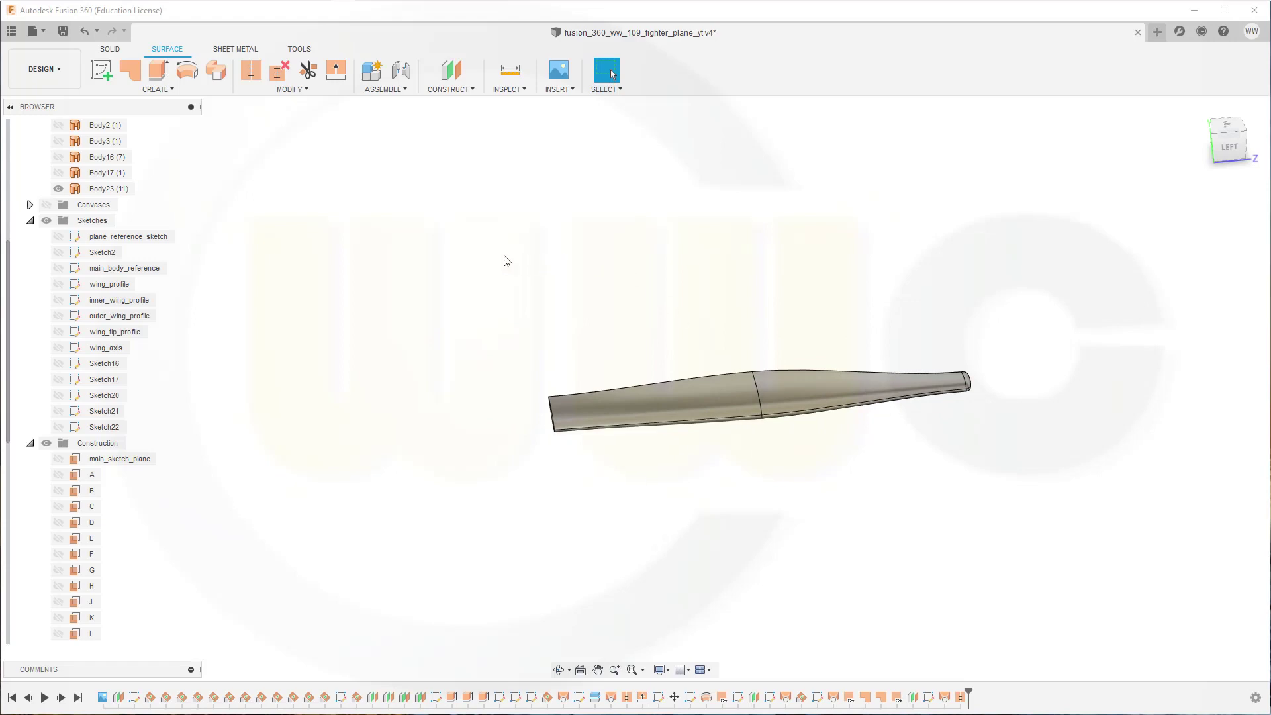
scroll(249, 291, down, 2)
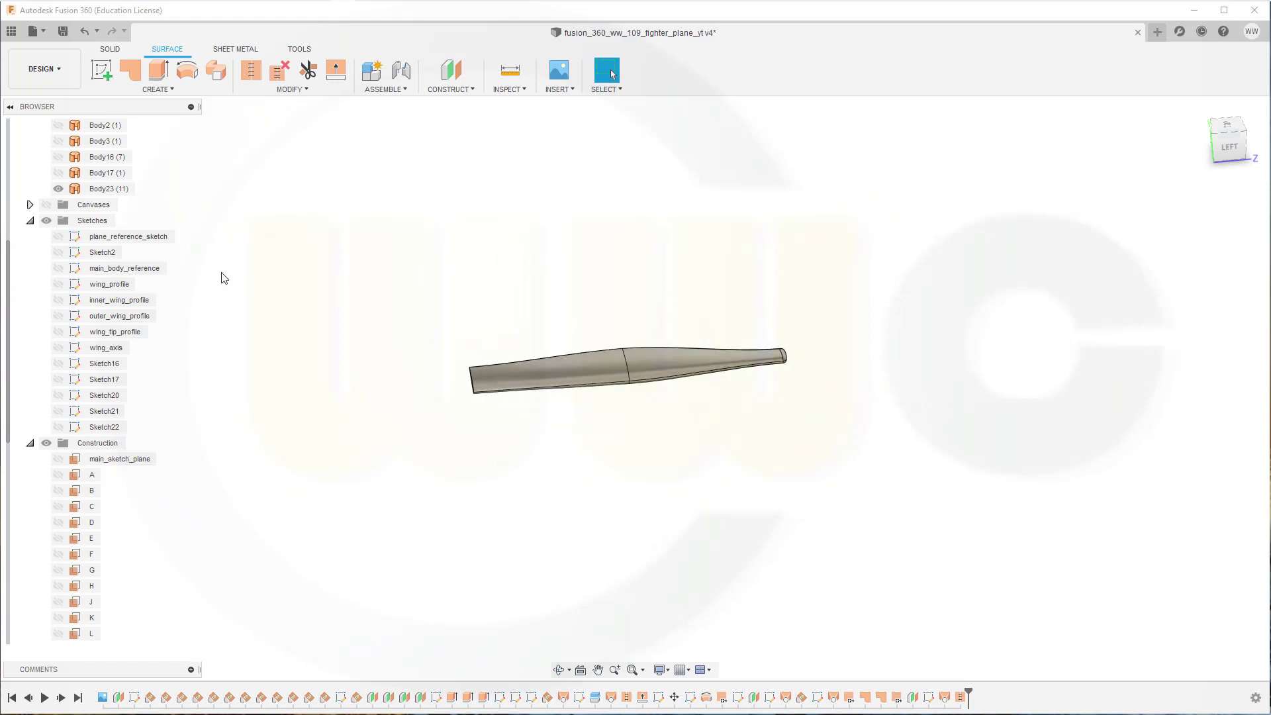
- Show the reference canvases and Body17 alongside the stitched wing body
scroll(126, 179, up, 3)
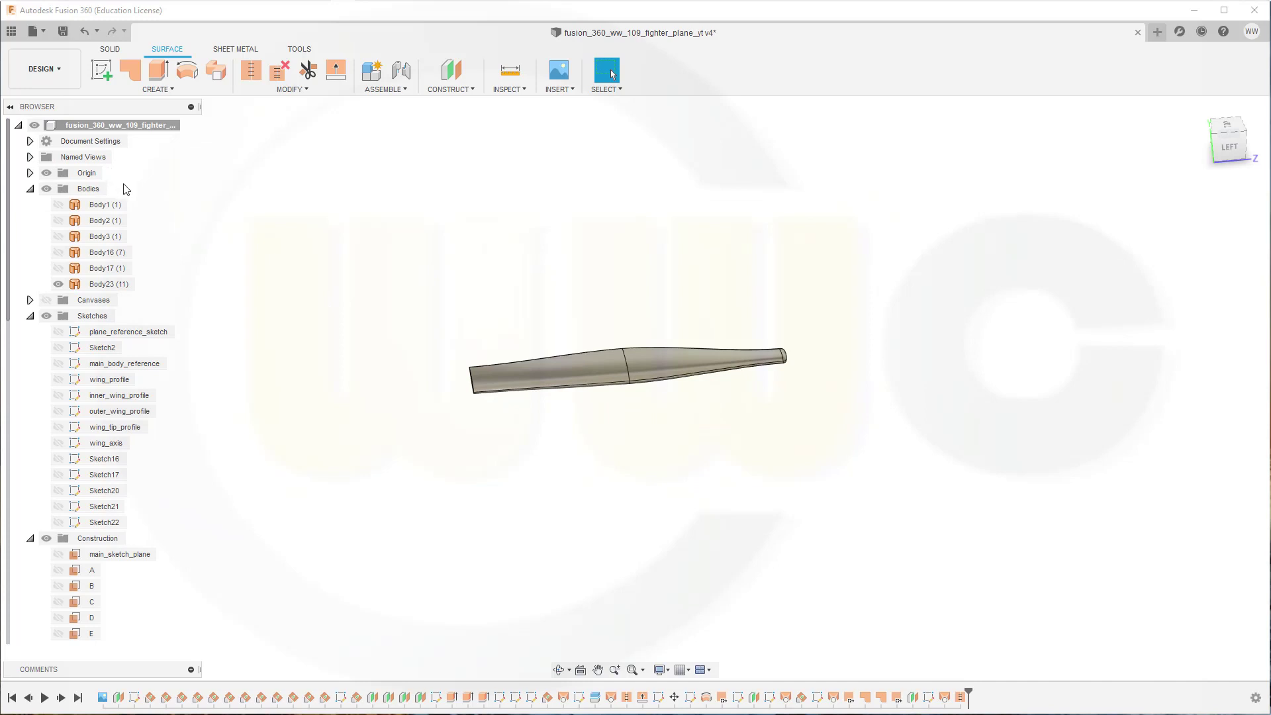
click(45, 302)
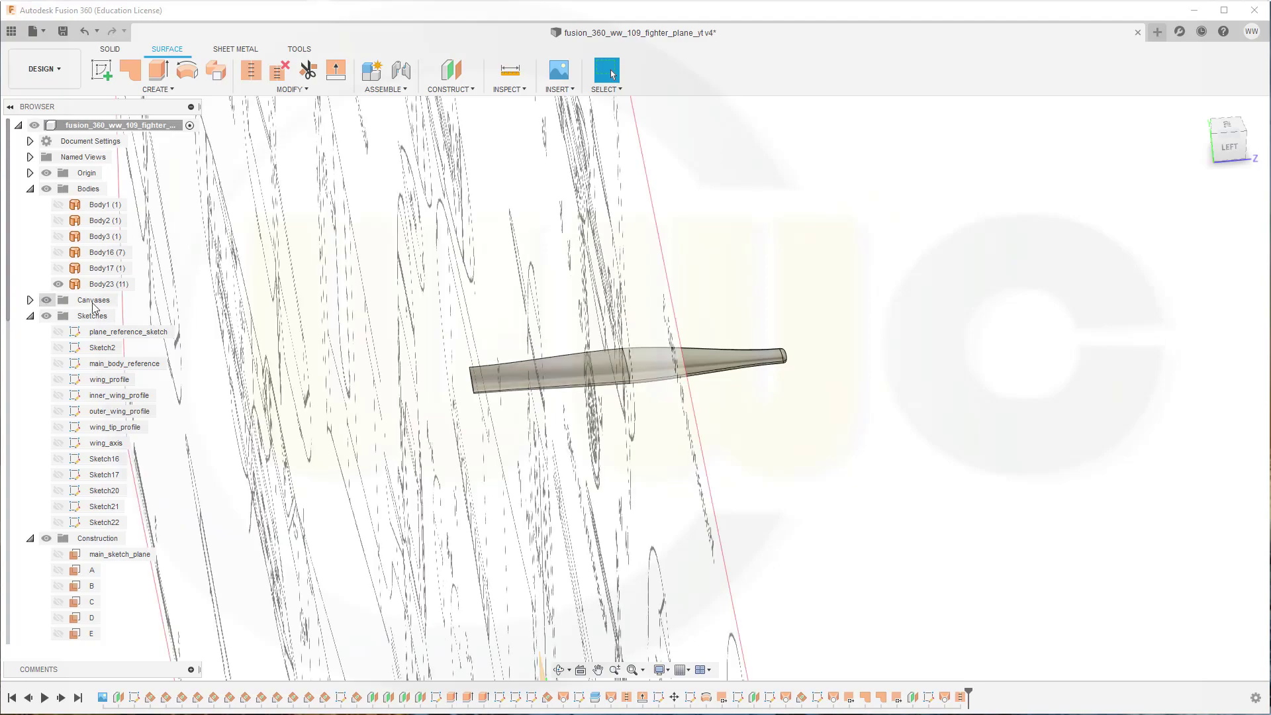
mouse_move(429, 360)
shift+middle_down()
mouse_move(426, 326)
mouse_move(445, 347)
shift+middle_up()
scroll(445, 347, up, 2)
scroll(445, 346, down, 5)
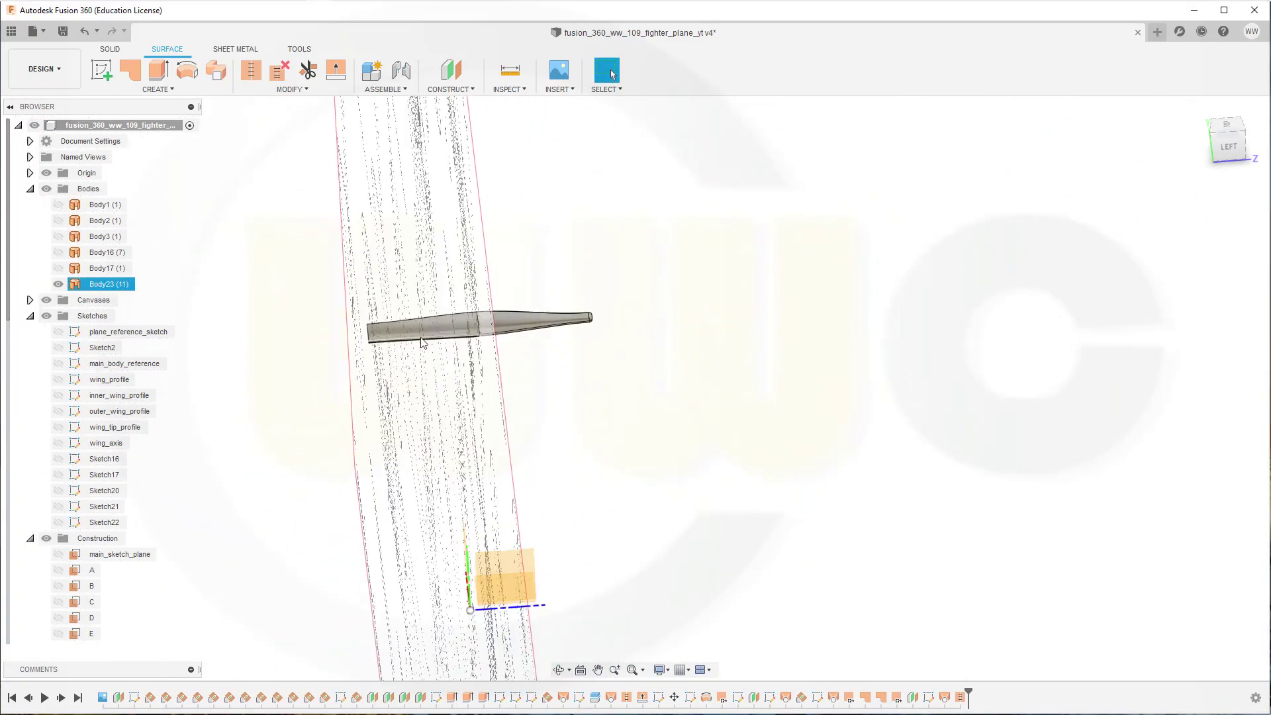
click(74, 269)
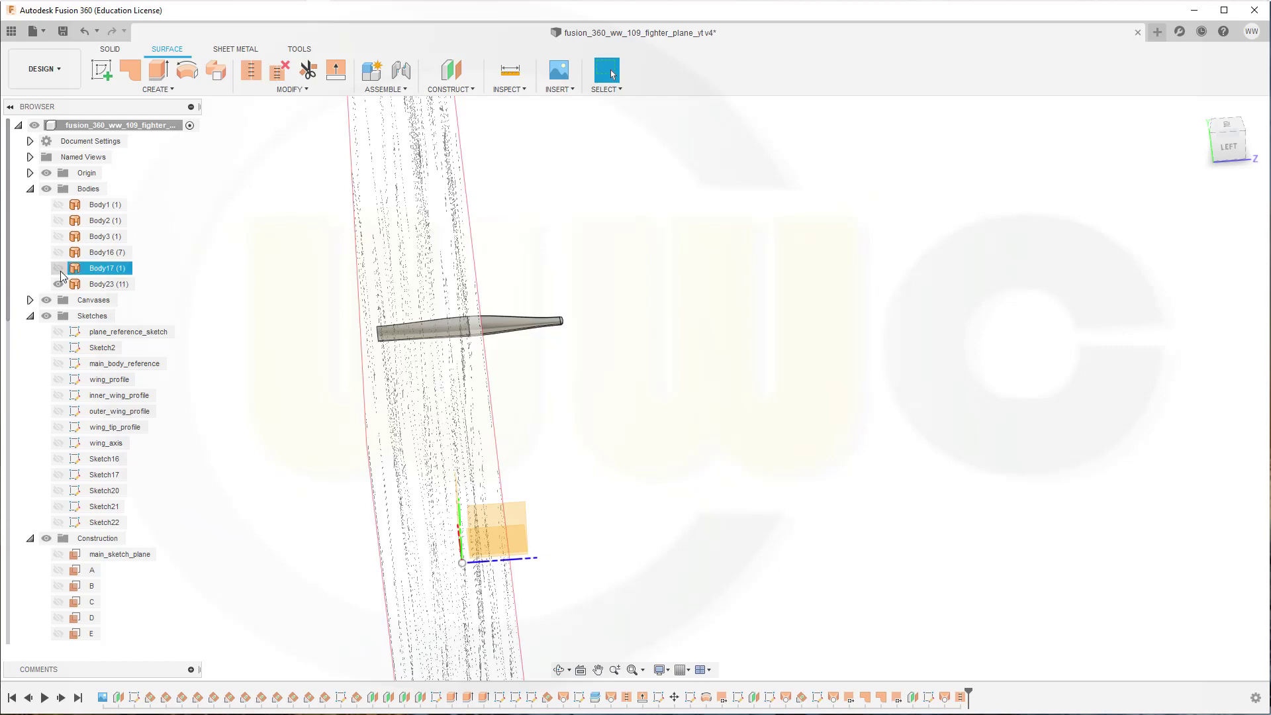
click(59, 269)
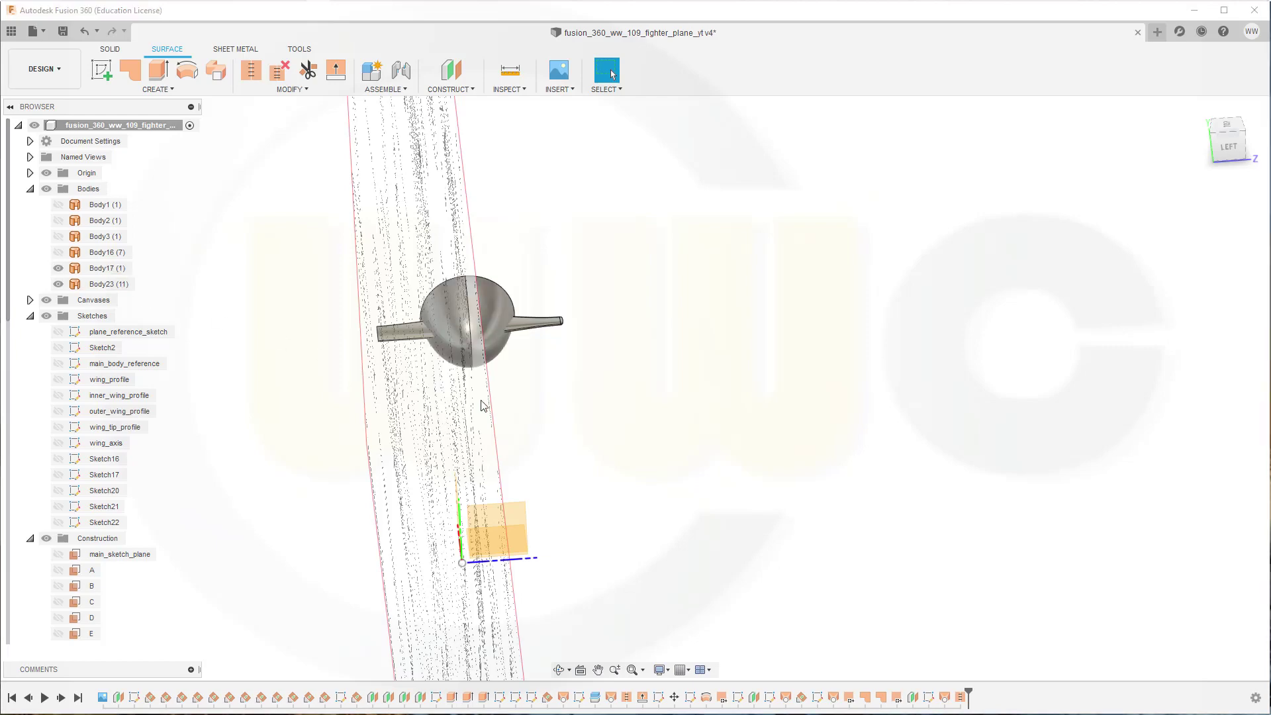
shift+middle_drag(516, 376, 508, 360)
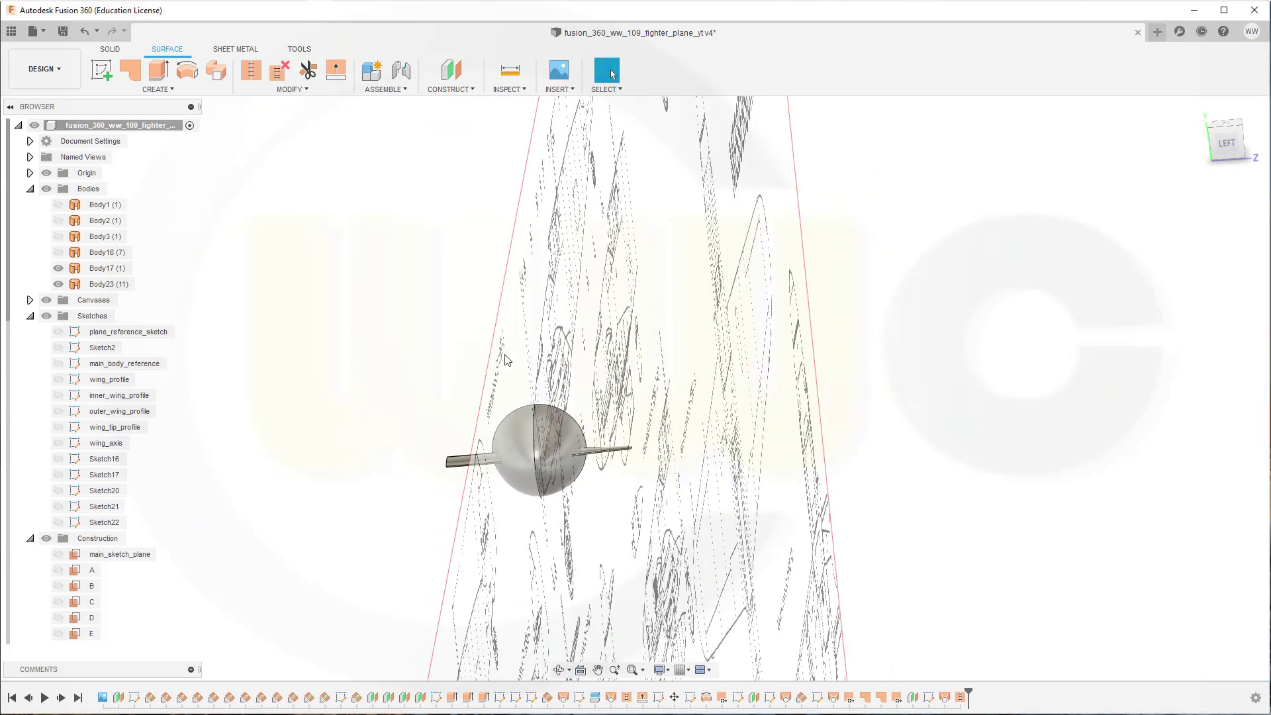
click(572, 416)
shift+middle_drag(572, 416, 629, 473)
key(Escape)
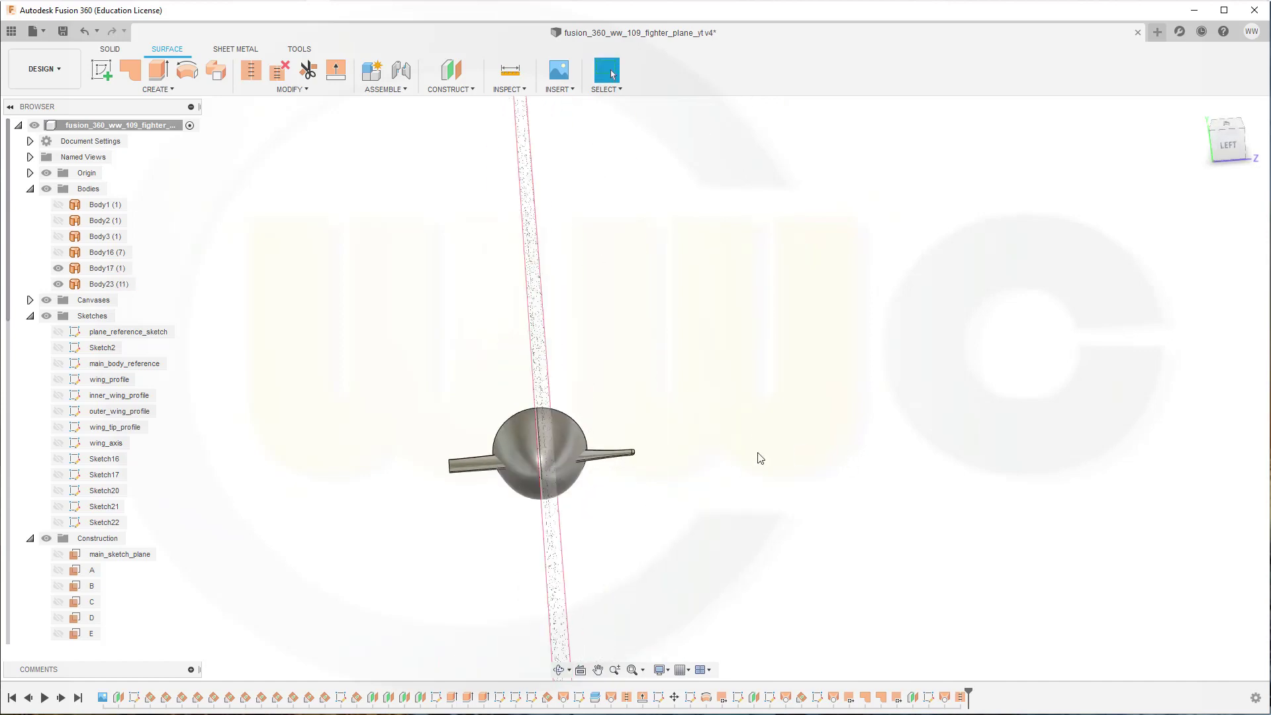
- Move the blade body Body23 about 783.5 mm along Z with a free move so its root sits inside Body17
click(308, 91)
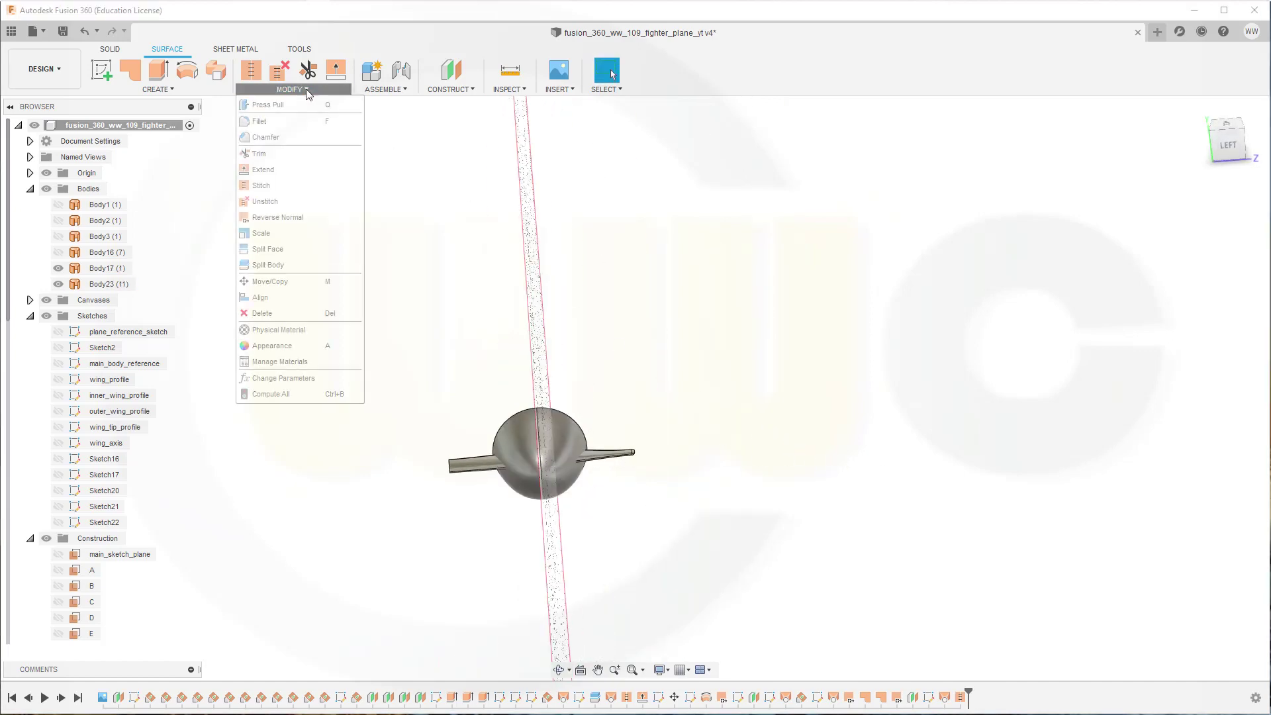
click(288, 282)
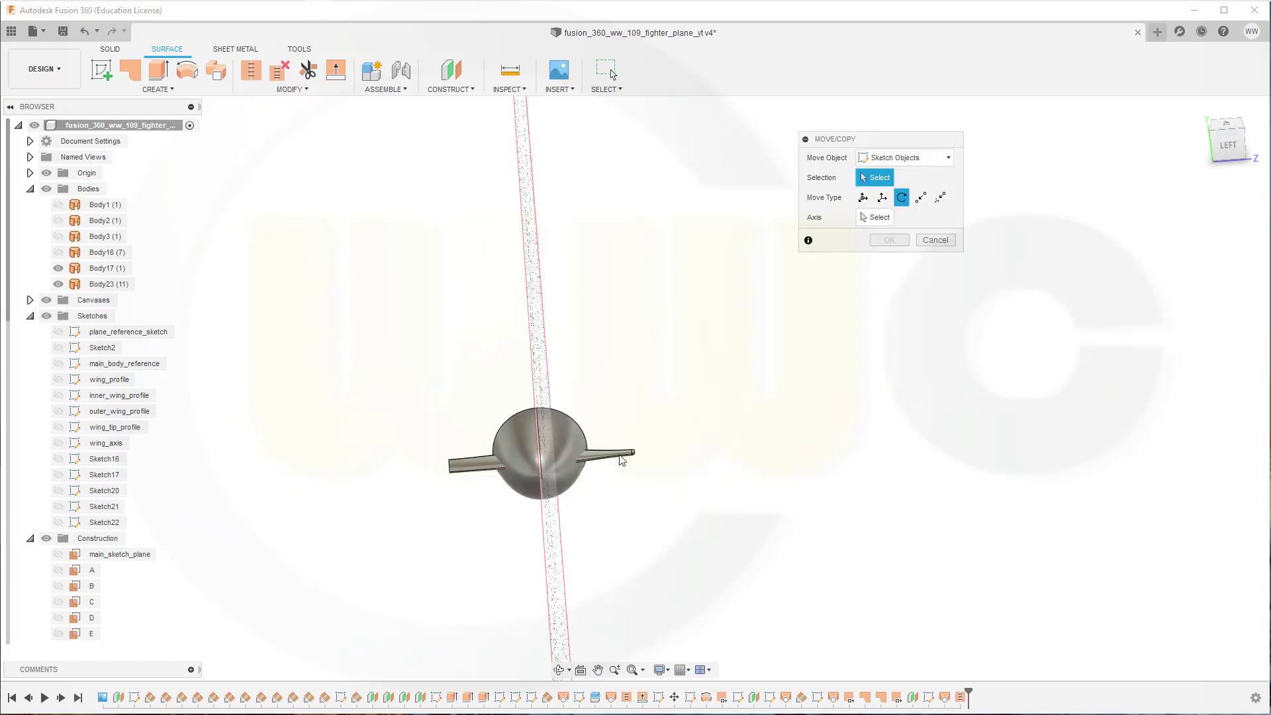
click(944, 158)
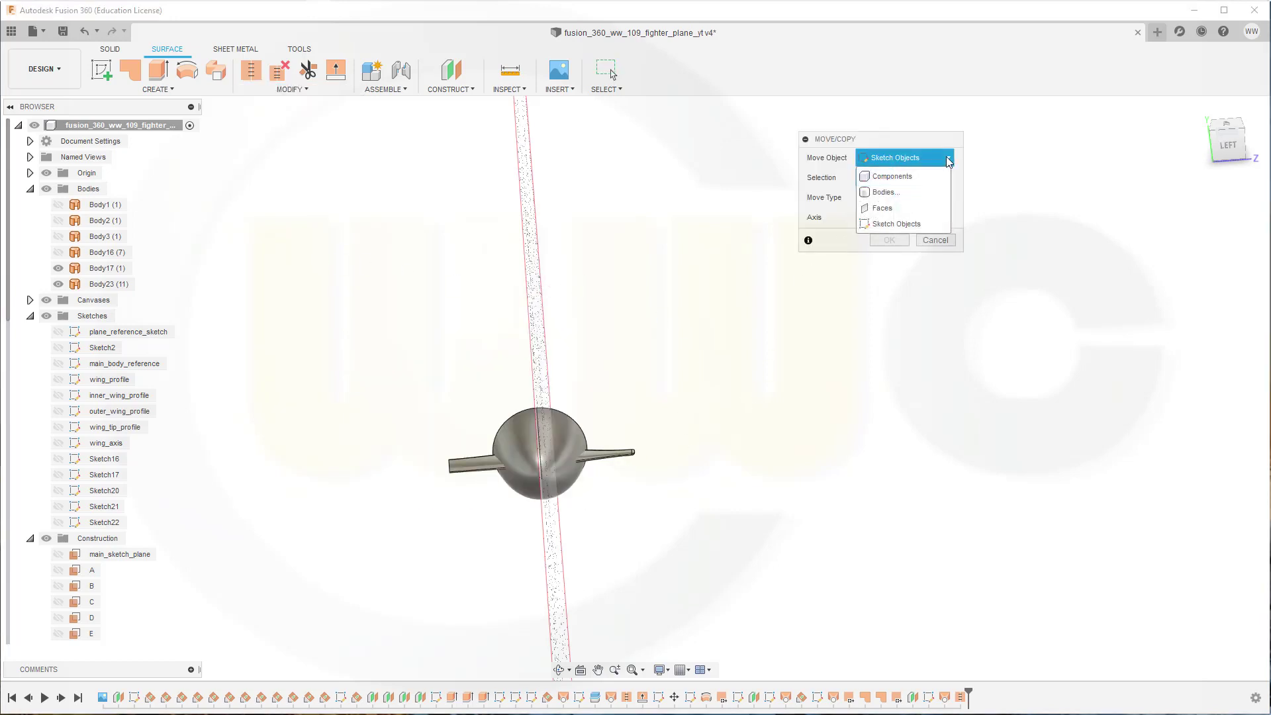
click(884, 192)
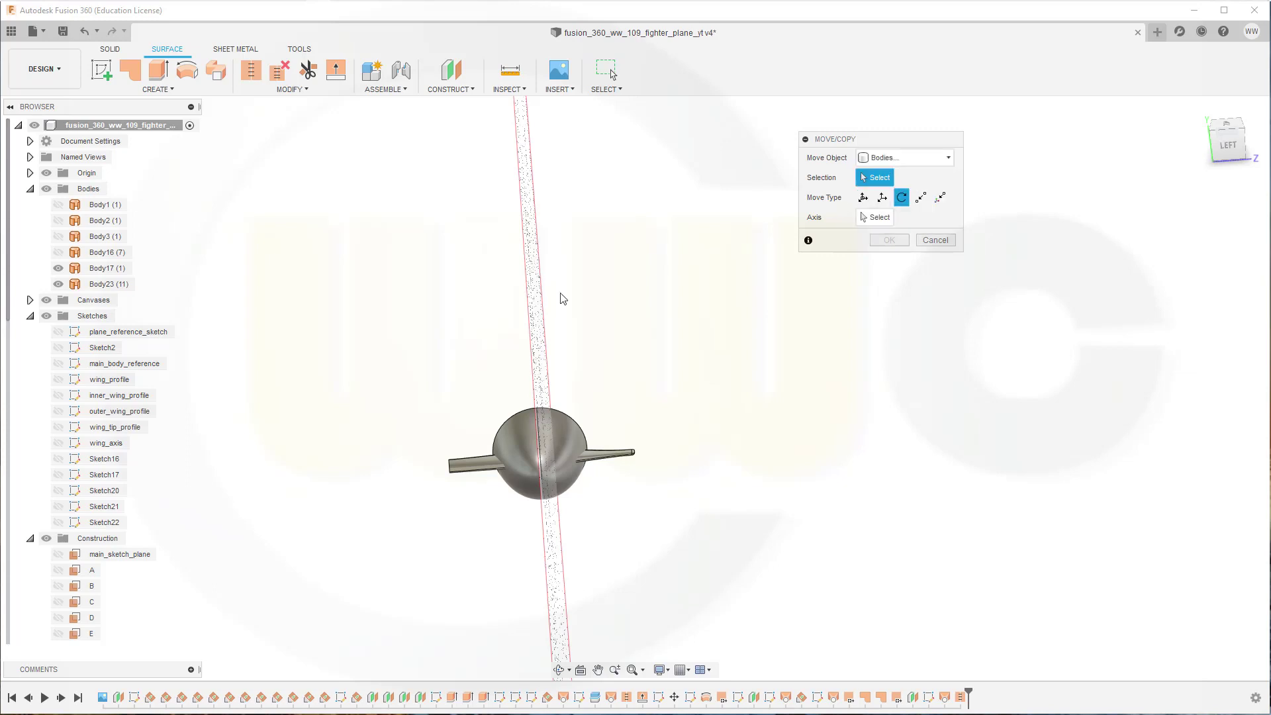
click(468, 462)
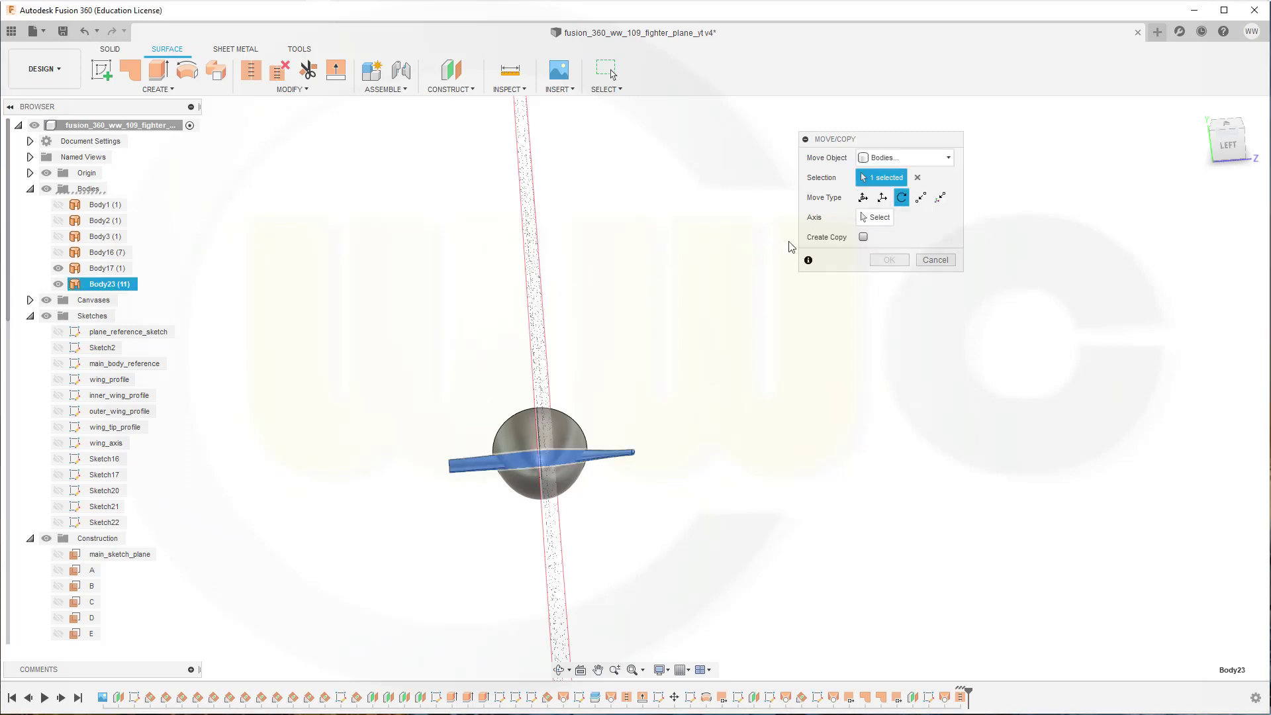
click(864, 198)
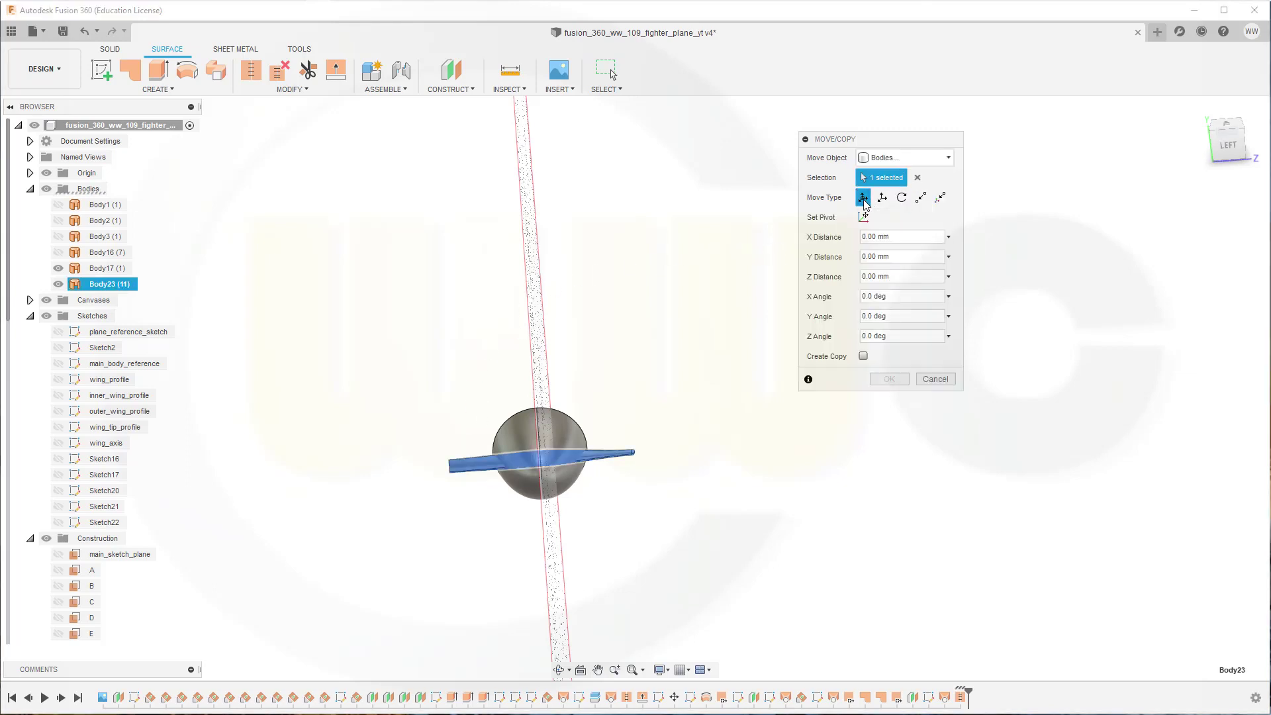
scroll(726, 447, down, 3)
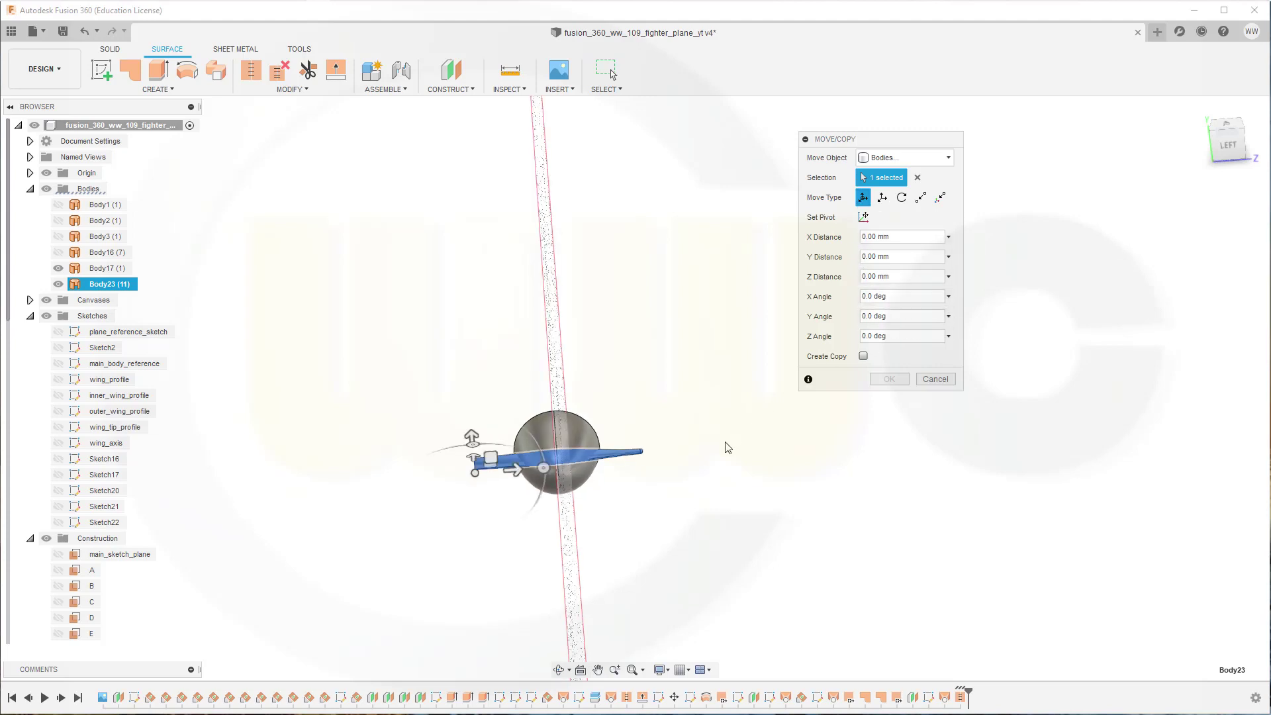
scroll(679, 488, up, 2)
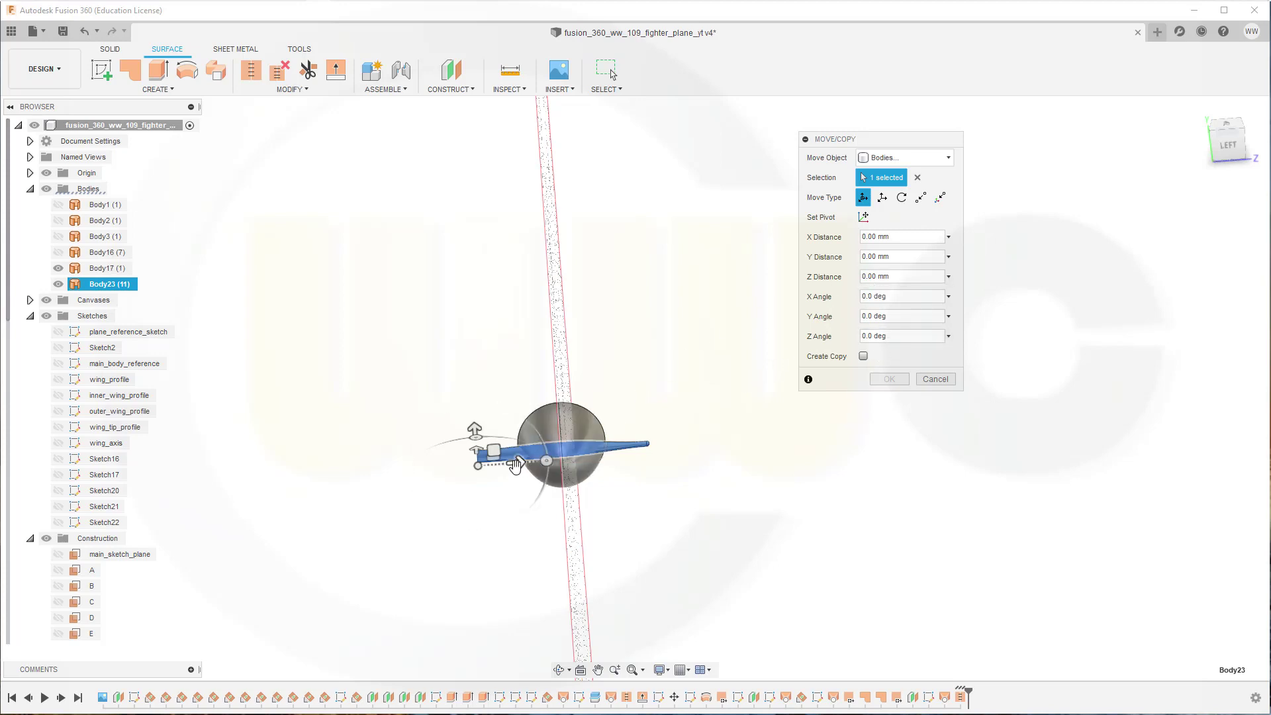
drag(517, 461, 612, 478)
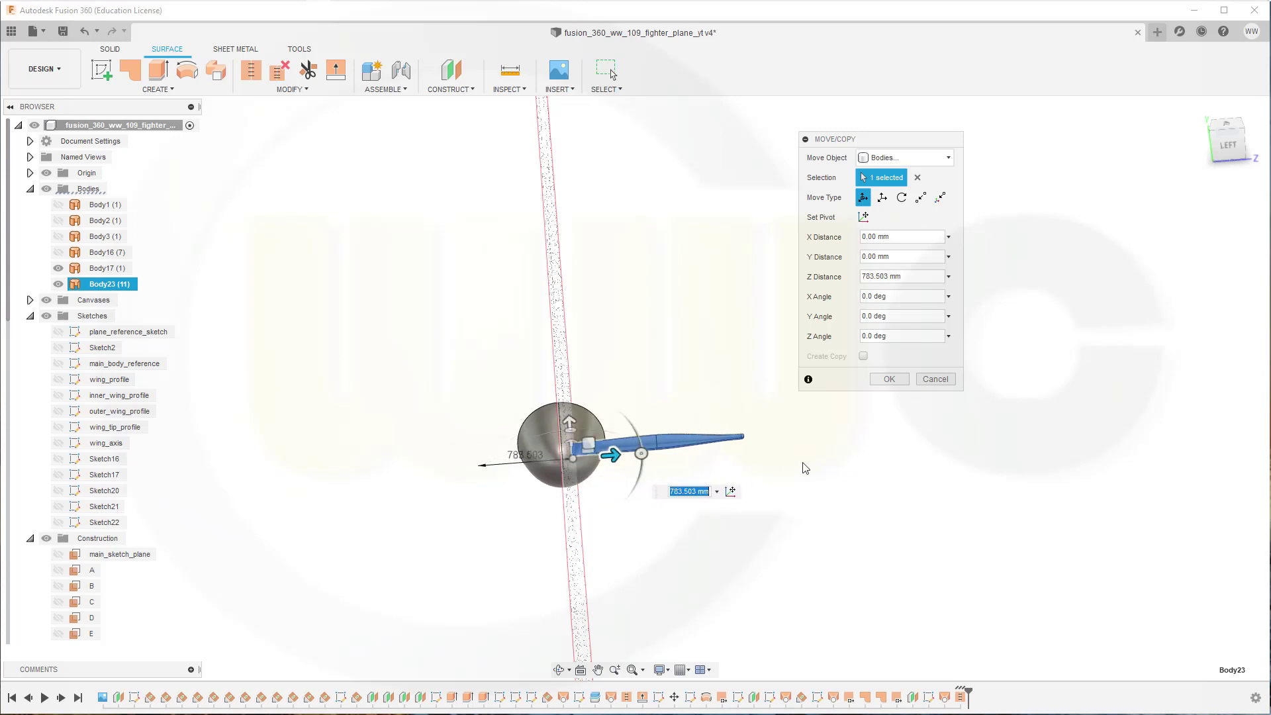
- Rotate Body23 by -6.5 degrees about the Z axis in the same move and apply it
shift+middle_drag(789, 493, 682, 391)
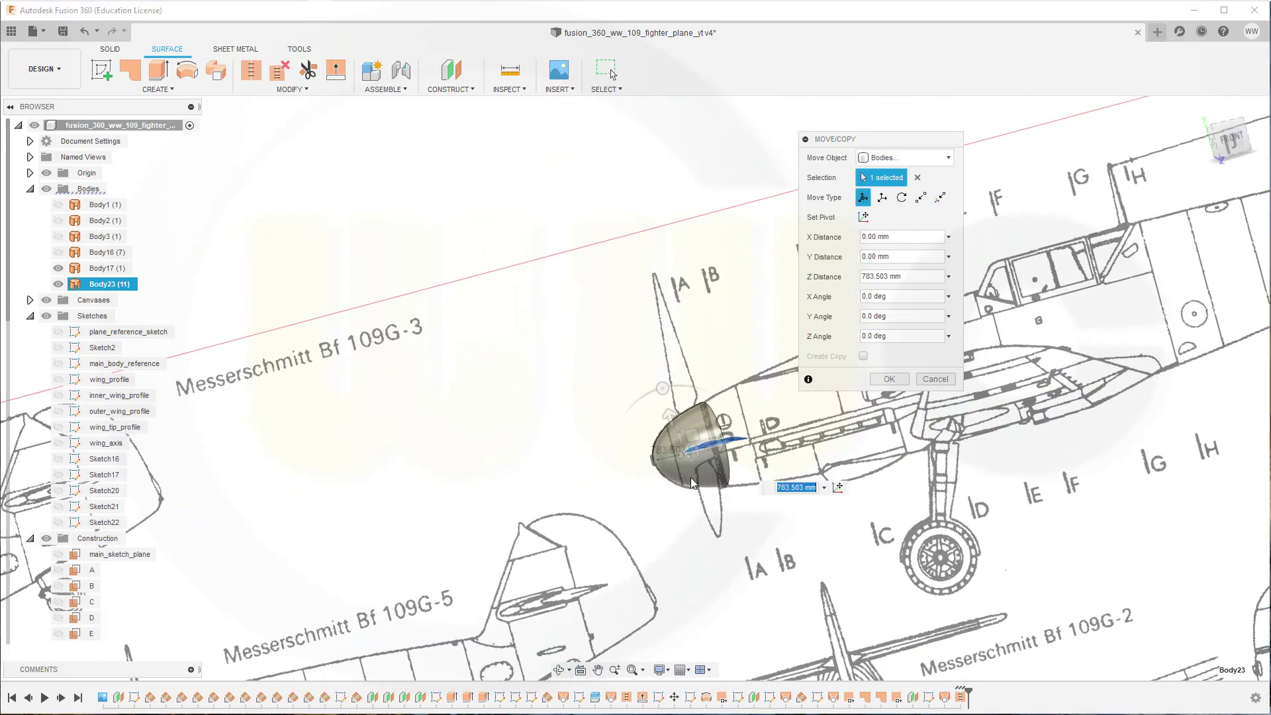
mouse_move(699, 503)
shift+middle_down()
mouse_move(657, 532)
mouse_move(680, 519)
shift+middle_up()
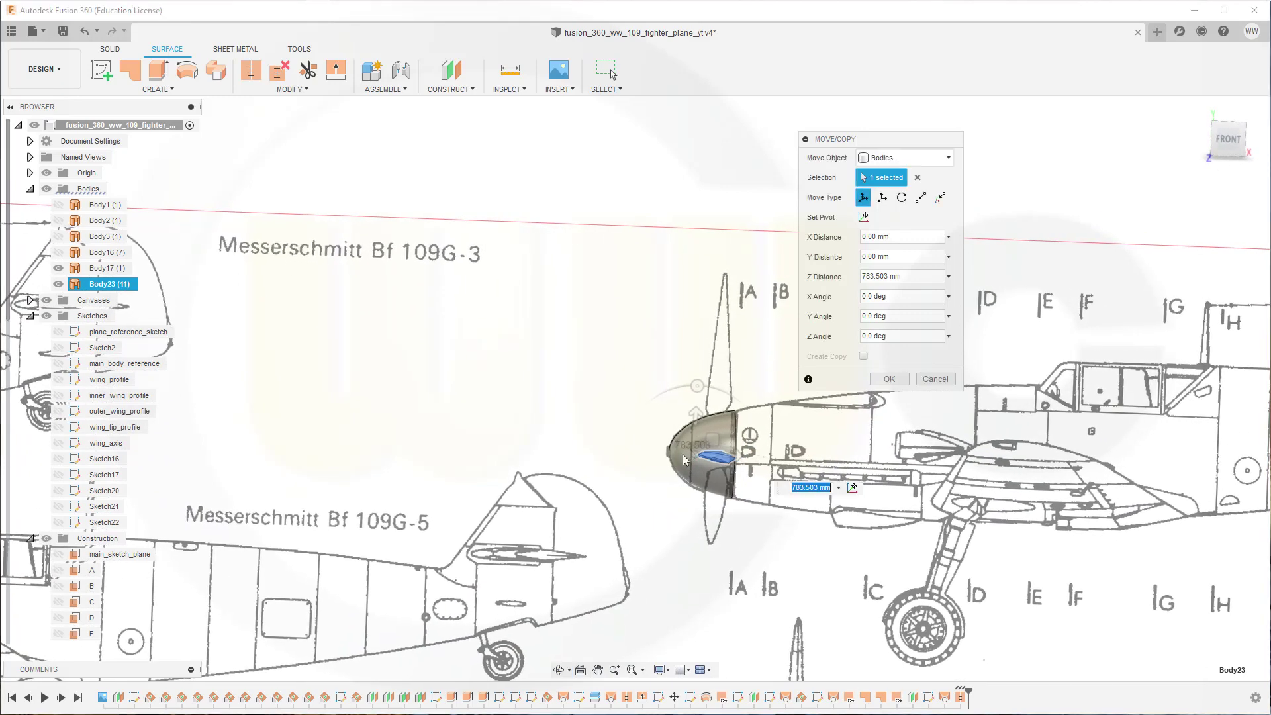
drag(698, 388, 647, 358)
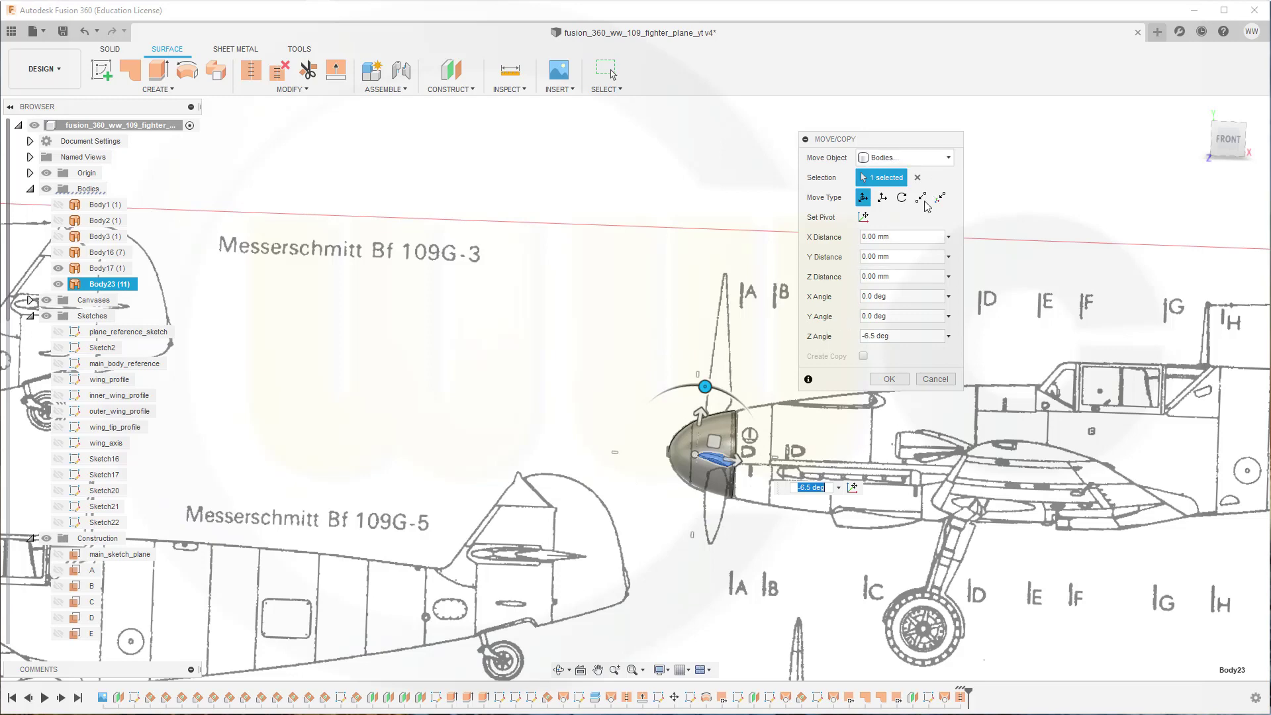
click(889, 380)
- Hide the reference canvases so only the spinner cone and the blade are displayed
scroll(808, 533, down, 1)
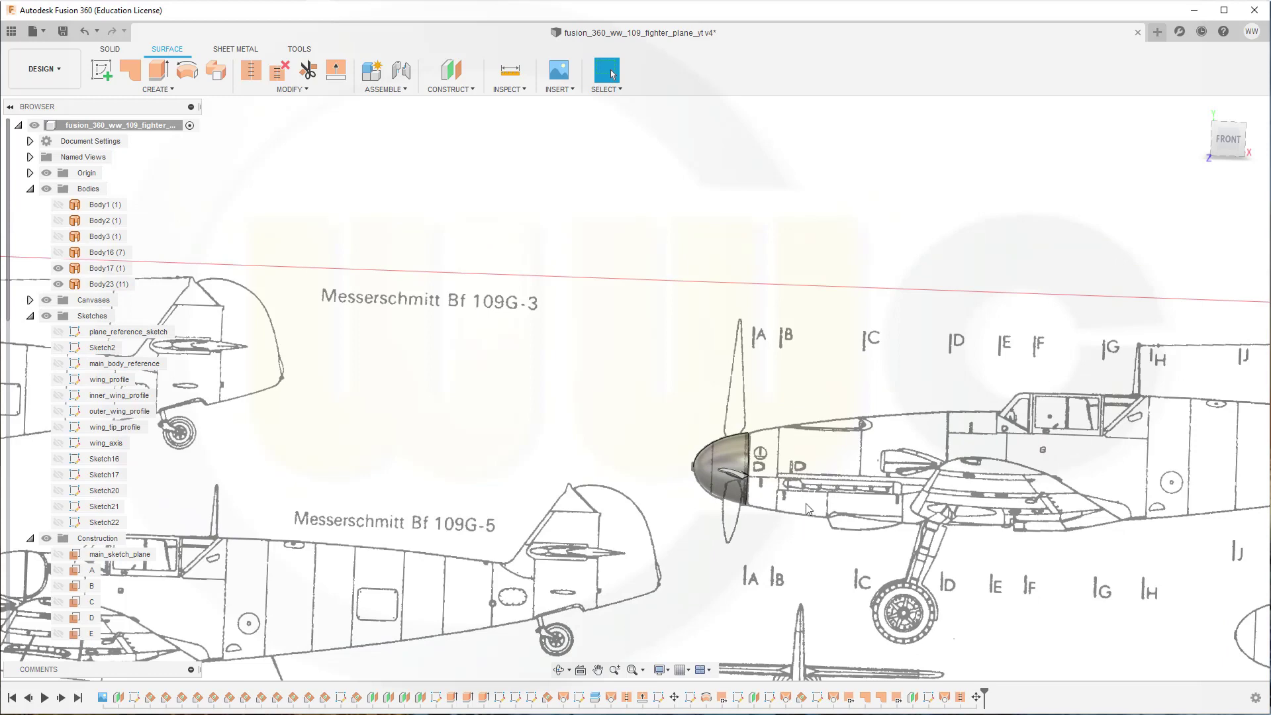
scroll(806, 508, up, 1)
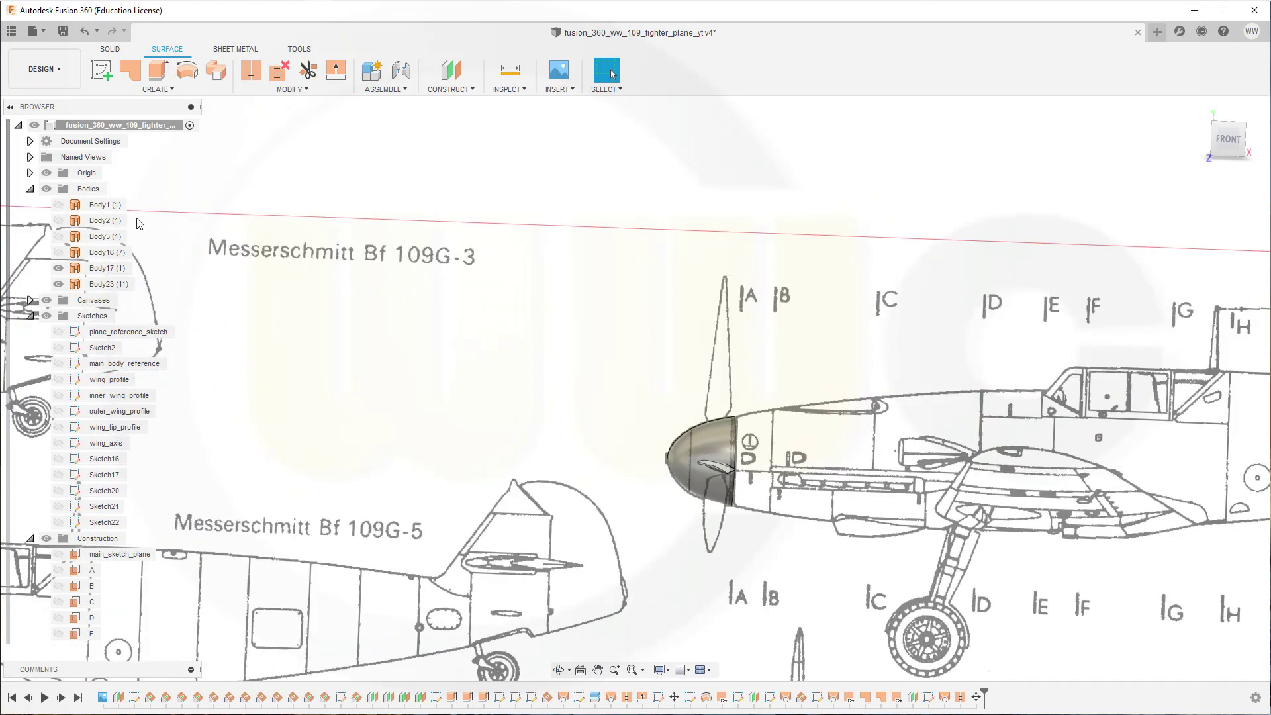
click(46, 299)
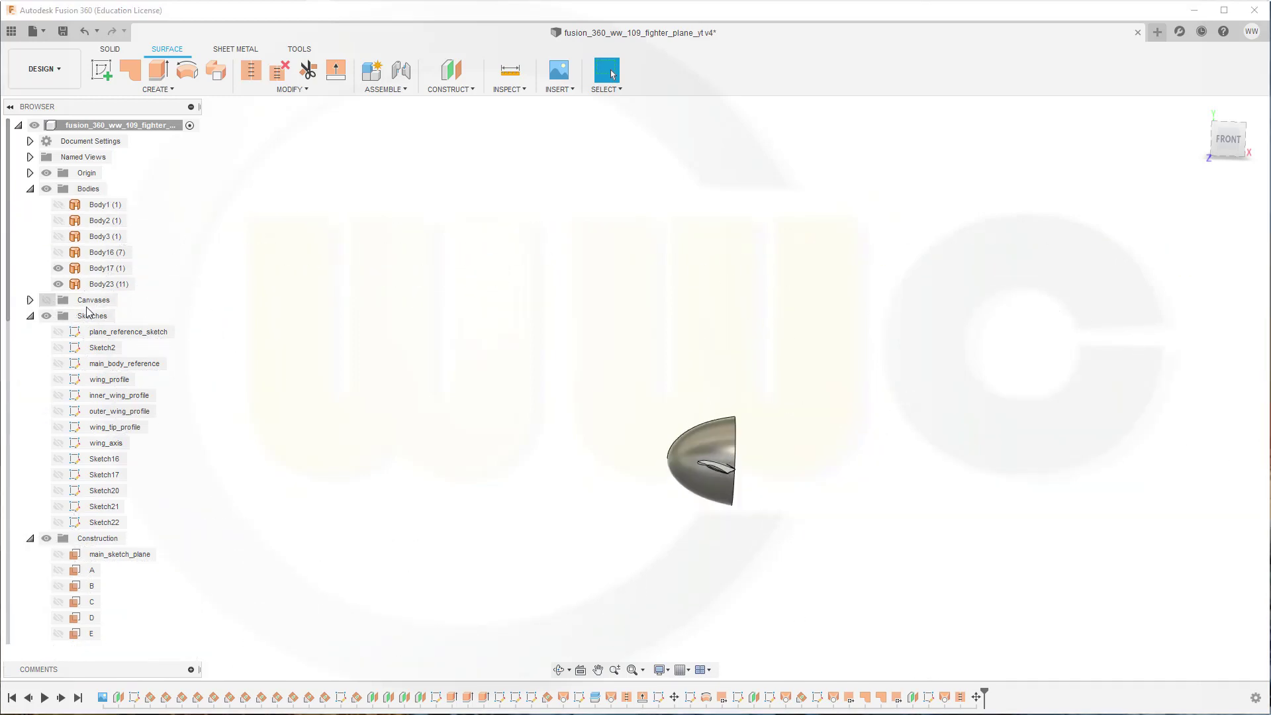
scroll(785, 525, up, 2)
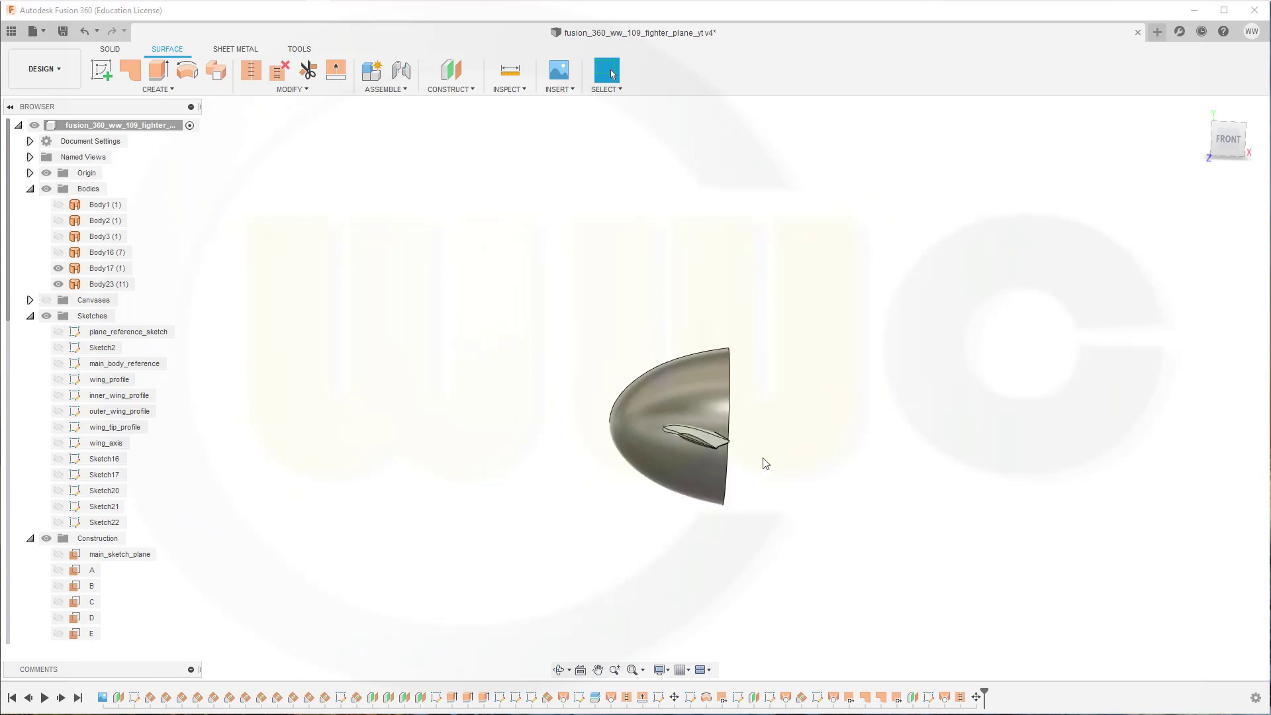
shift+middle_drag(766, 463, 675, 456)
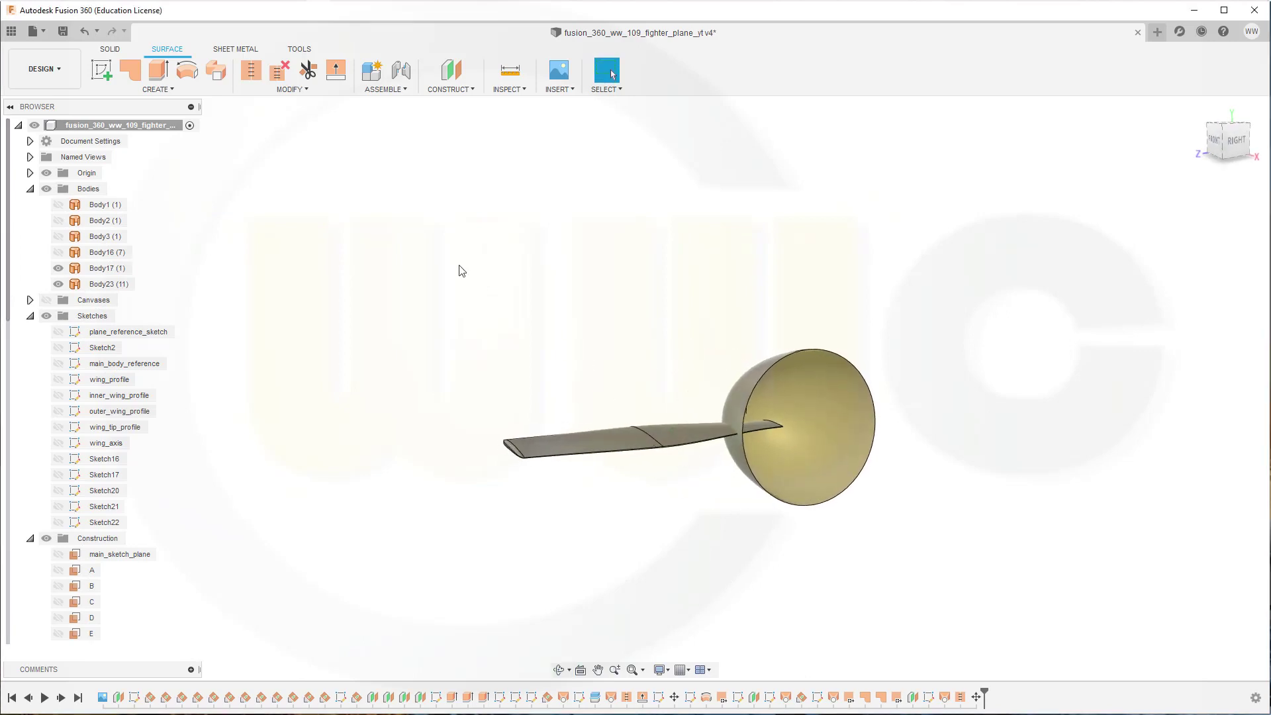
- Trim away the part of the blade inside the spinner cone, using Body17 as the trim tool
click(307, 70)
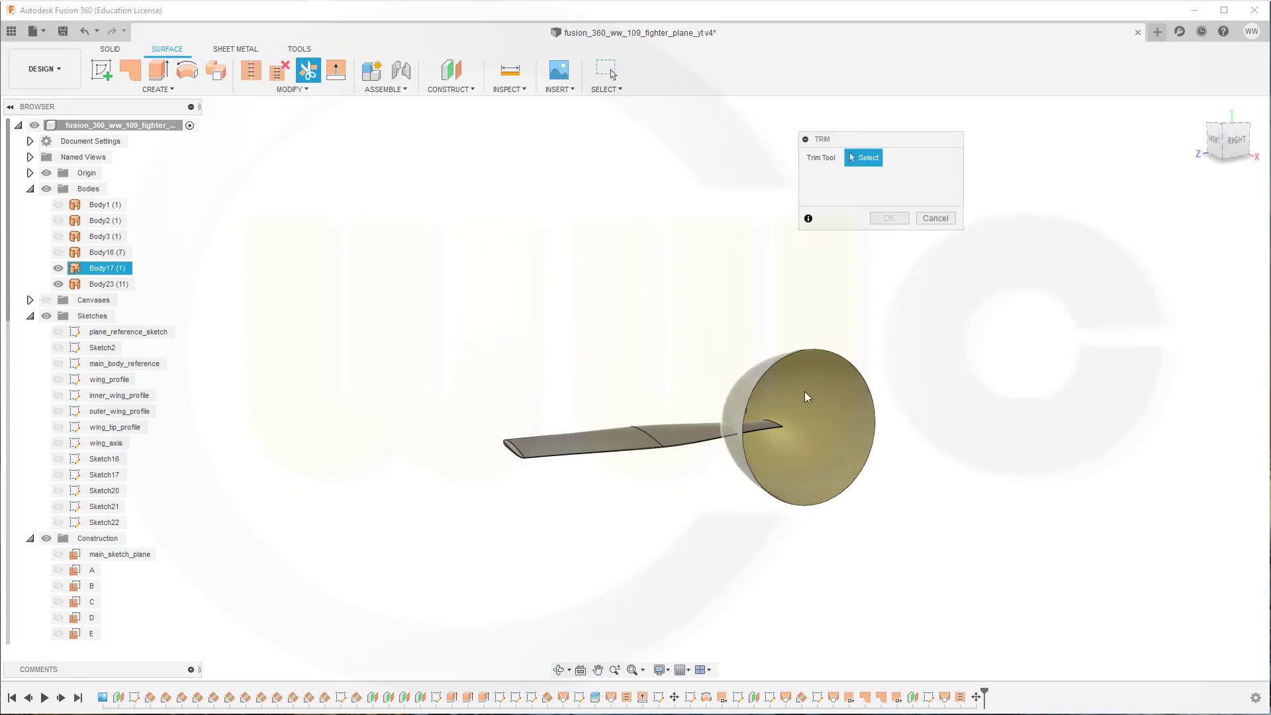
click(763, 351)
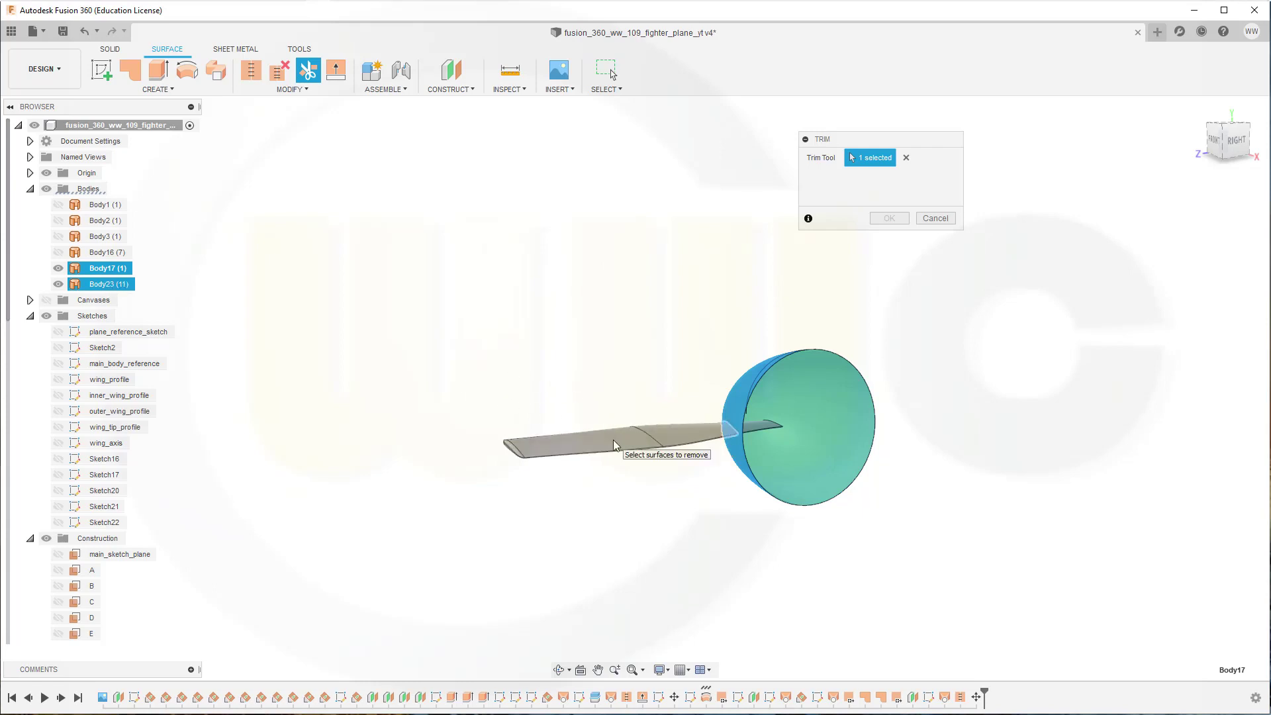
click(762, 425)
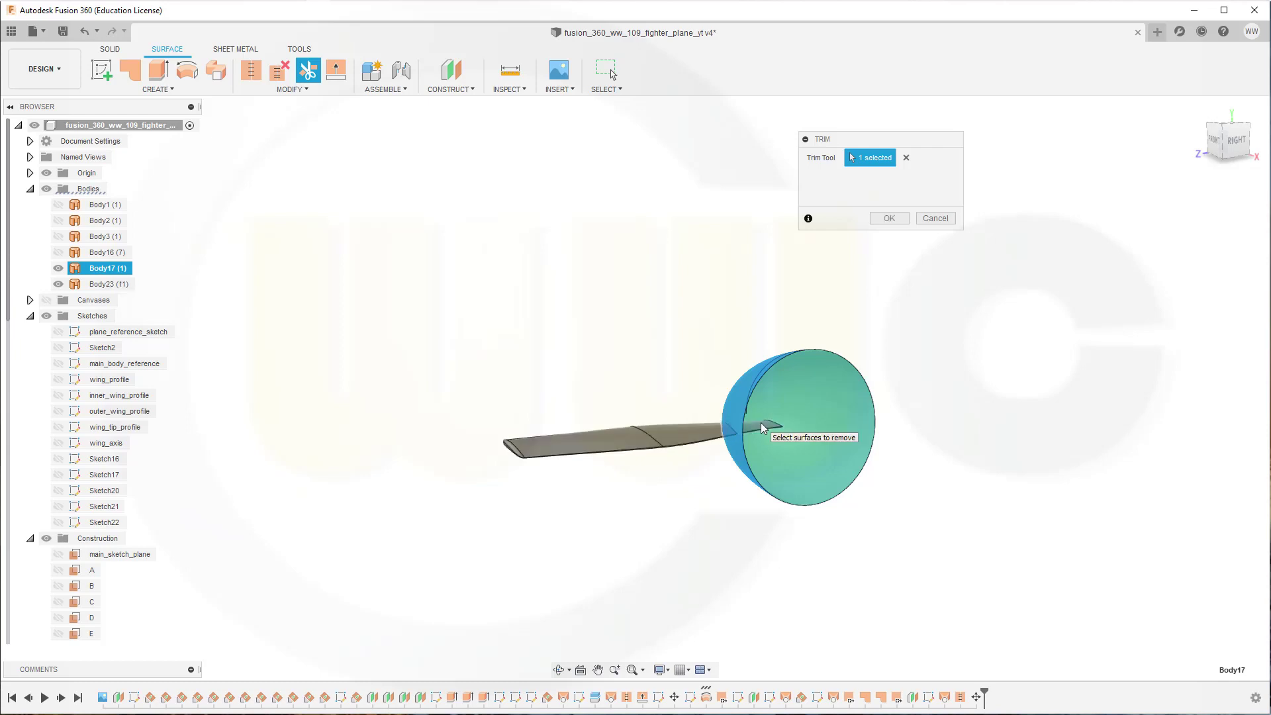
click(889, 219)
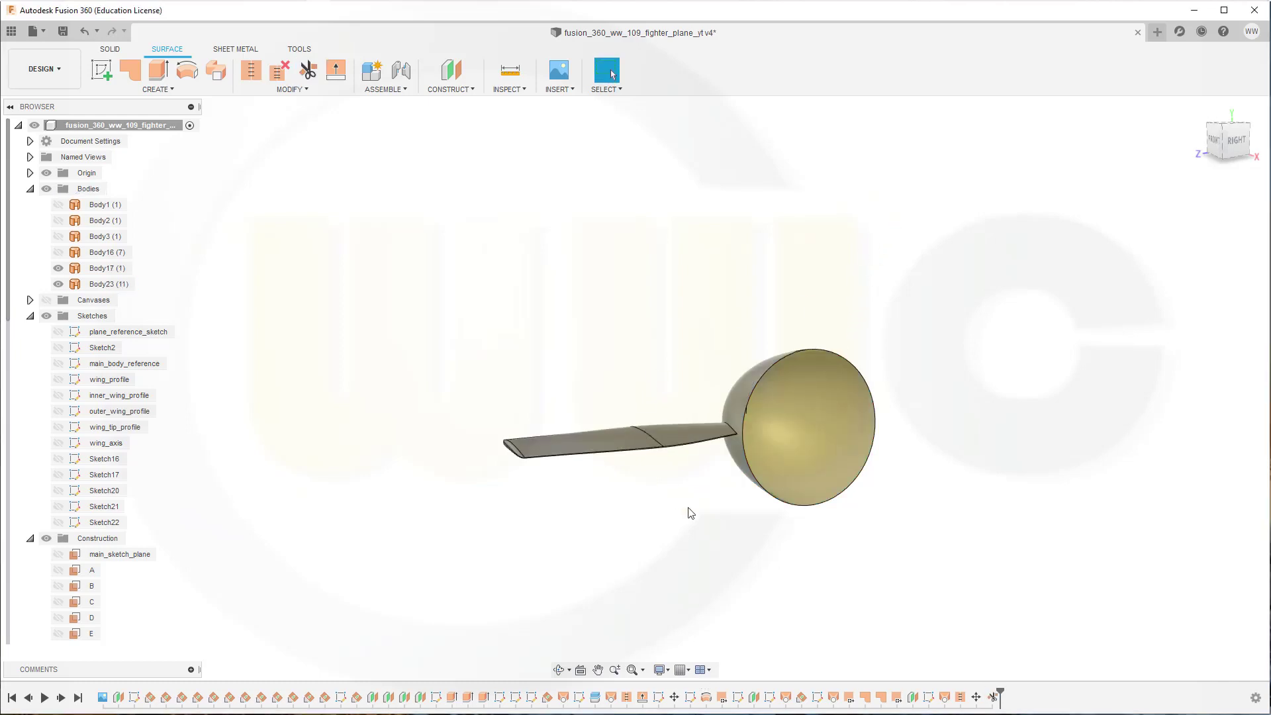
- Trim the patch enclosed by the blade root out of the spinner cone, using Body23 as the trim tool
shift+middle_drag(690, 513, 647, 505)
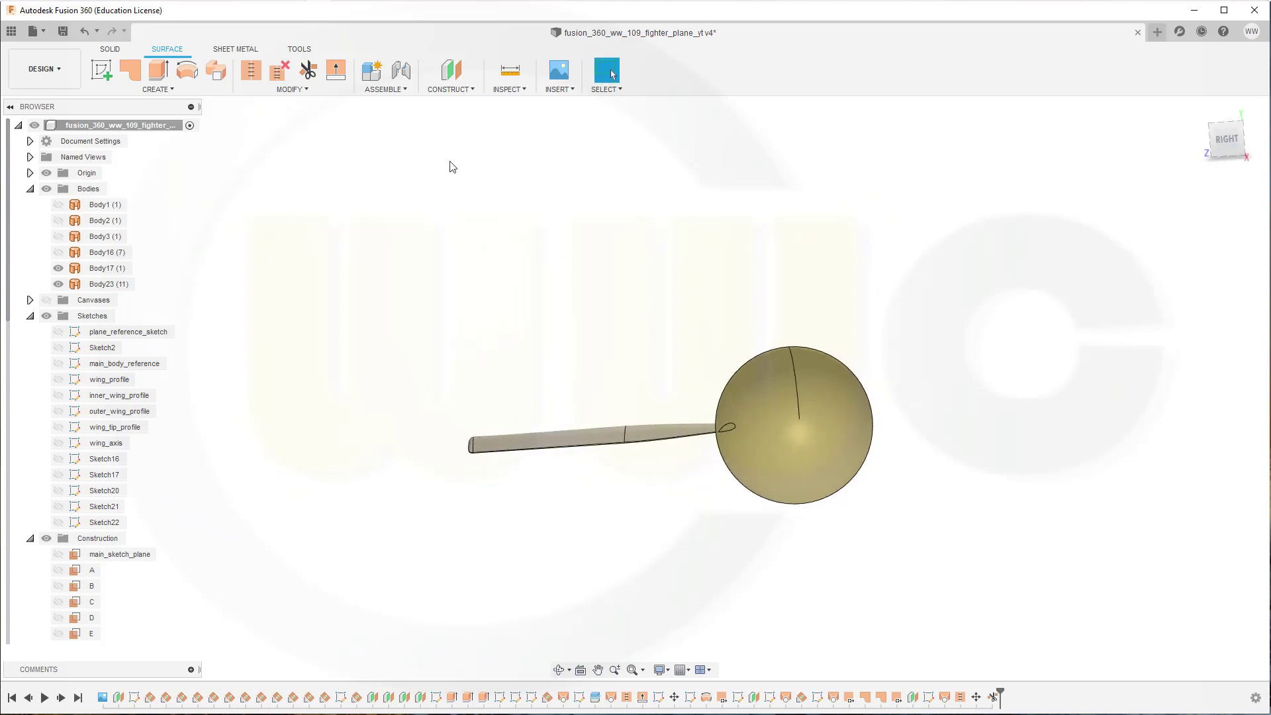
click(308, 71)
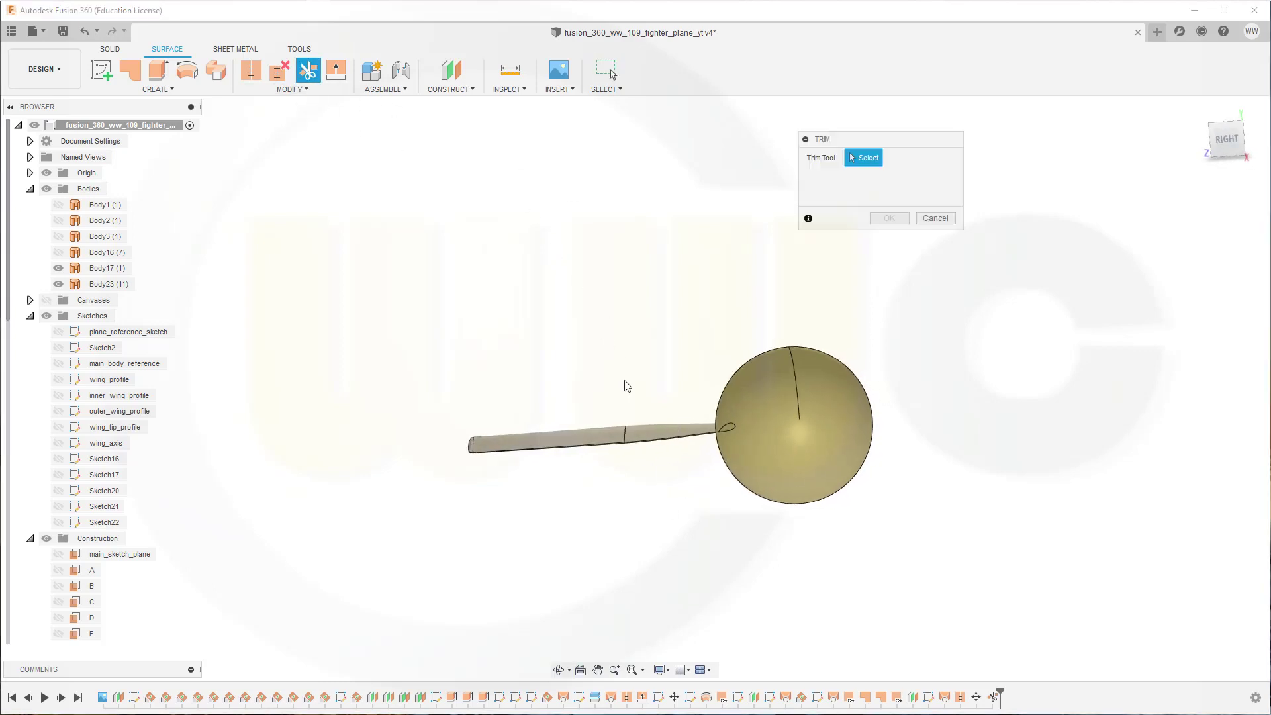
click(646, 427)
scroll(716, 411, up, 5)
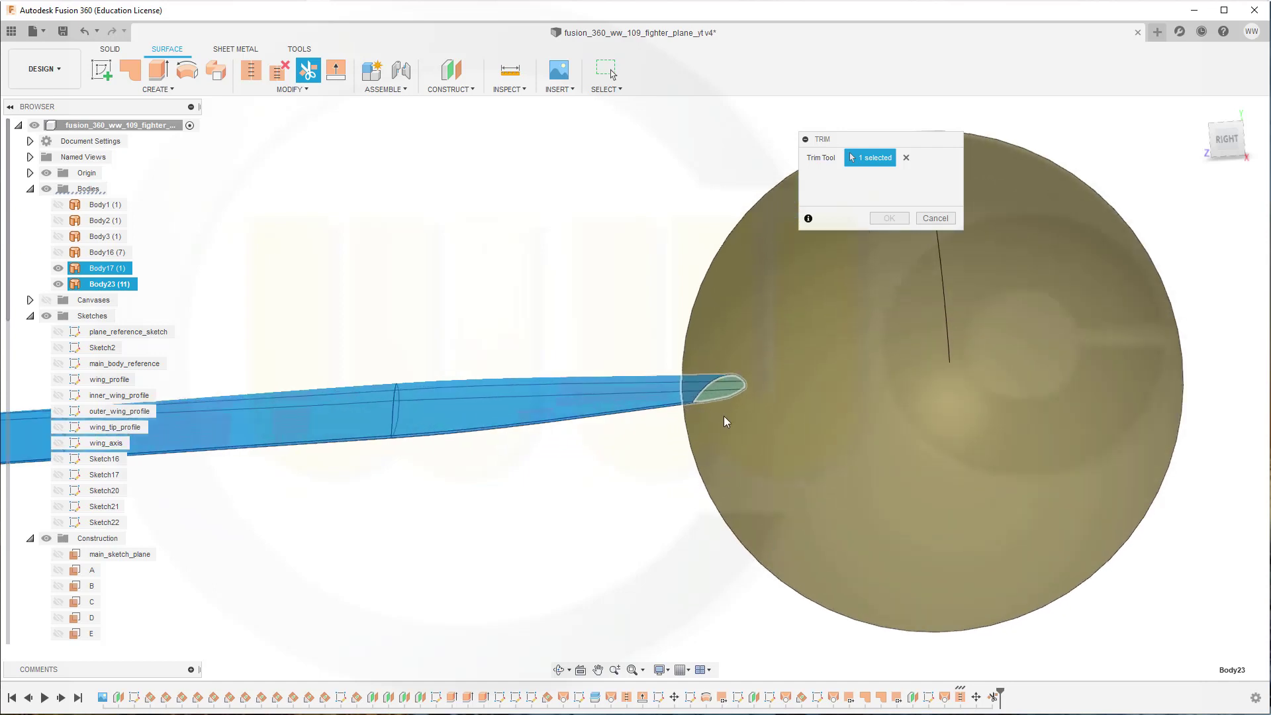
scroll(724, 421, up, 2)
click(732, 370)
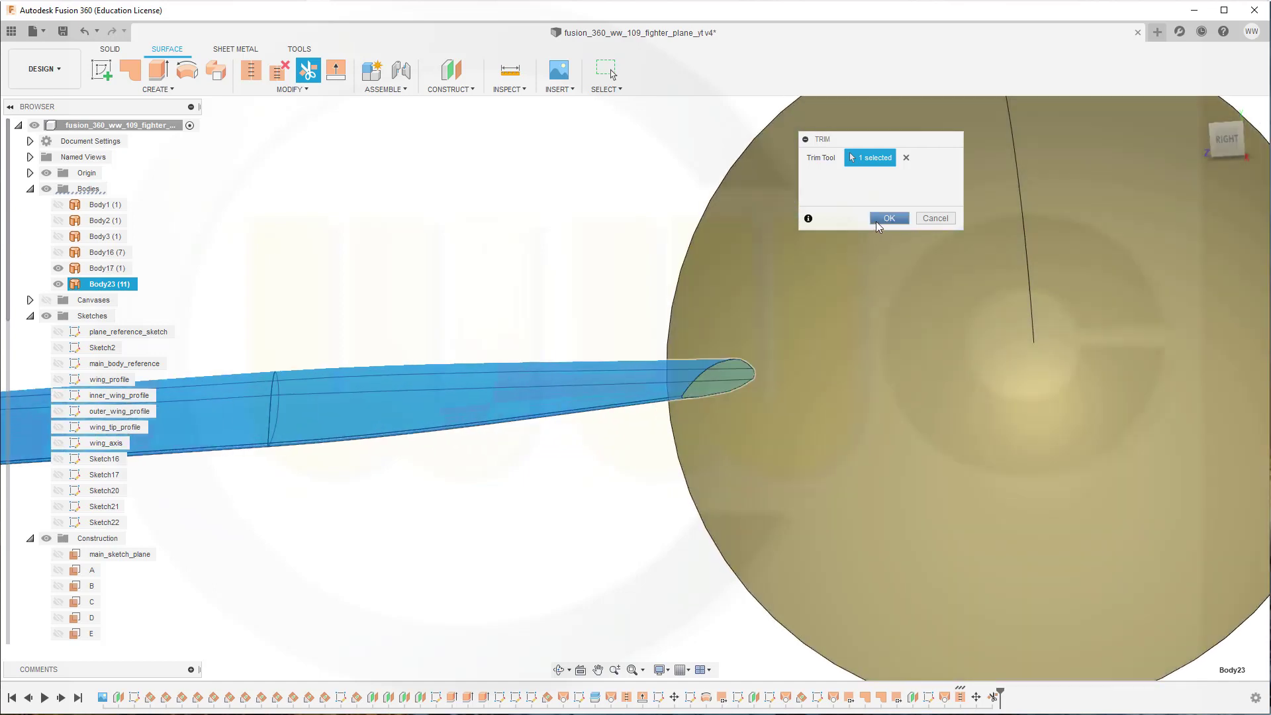
click(876, 221)
scroll(641, 341, down, 5)
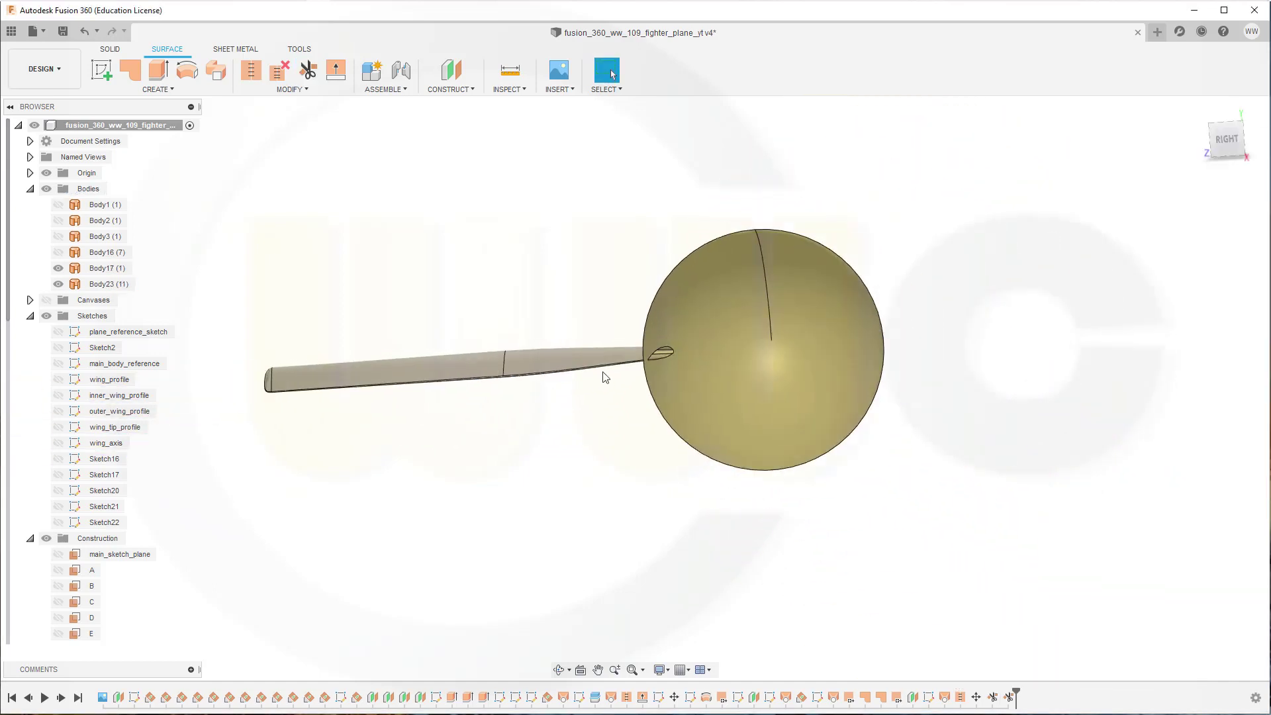
- Show Sketch16, which holds the spinner cone's profile and centre axis
shift+middle_drag(604, 378, 336, 376)
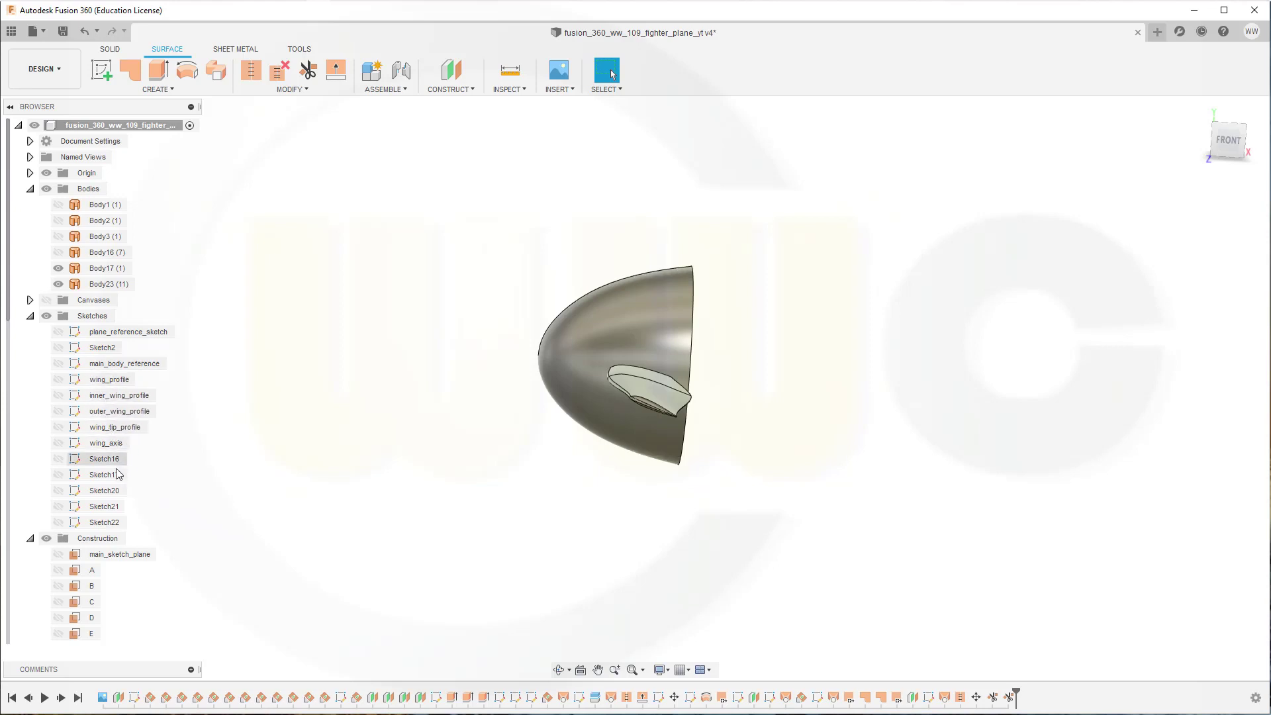
click(66, 459)
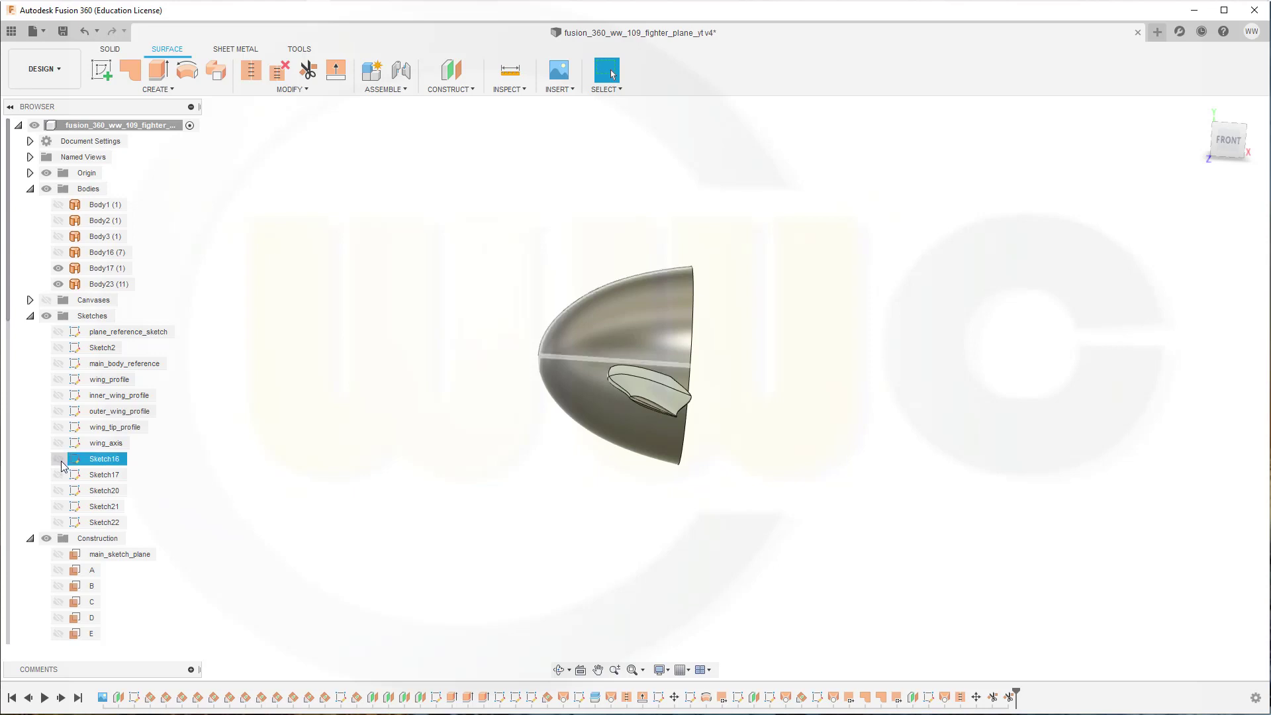
click(59, 459)
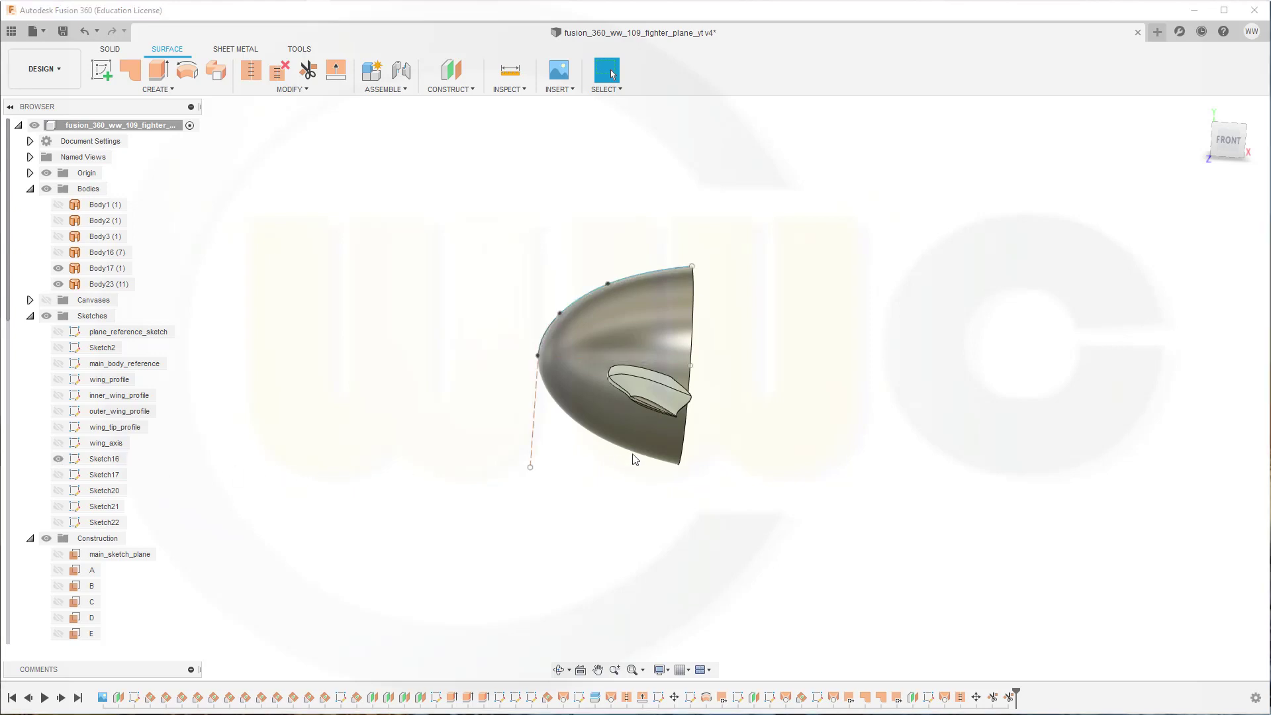
- Circular-pattern the blade body Body23 around the spinner cone's centre axis line in Sketch16, as a full pattern with a quantity of 3
shift+middle_drag(634, 459, 761, 360)
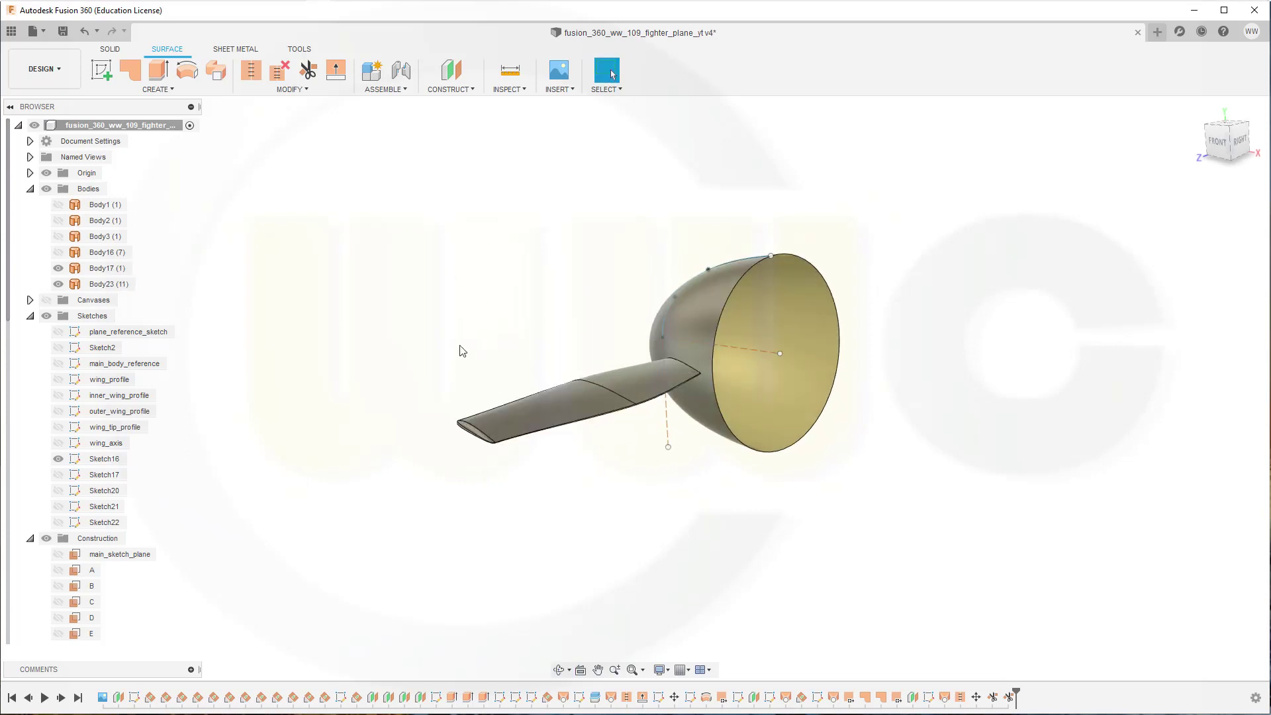
shift+middle_drag(417, 338, 941, 381)
scroll(451, 400, up, 6)
scroll(940, 427, down, 5)
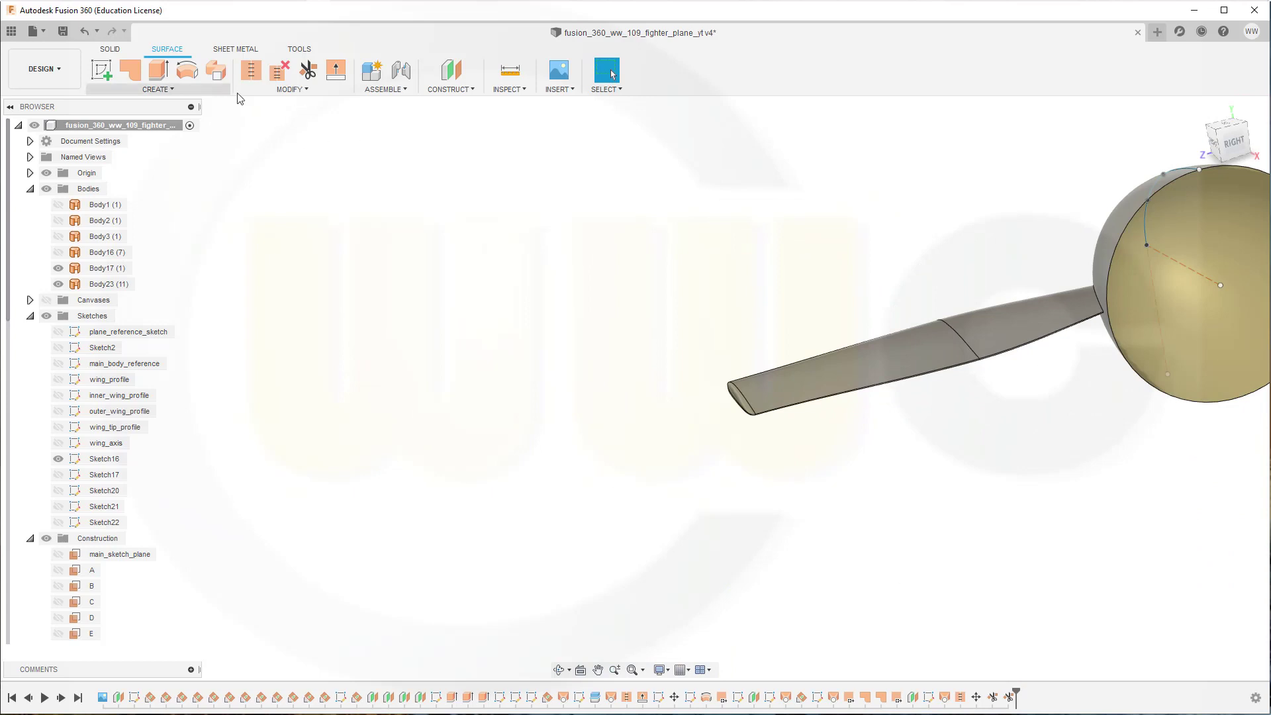
click(180, 90)
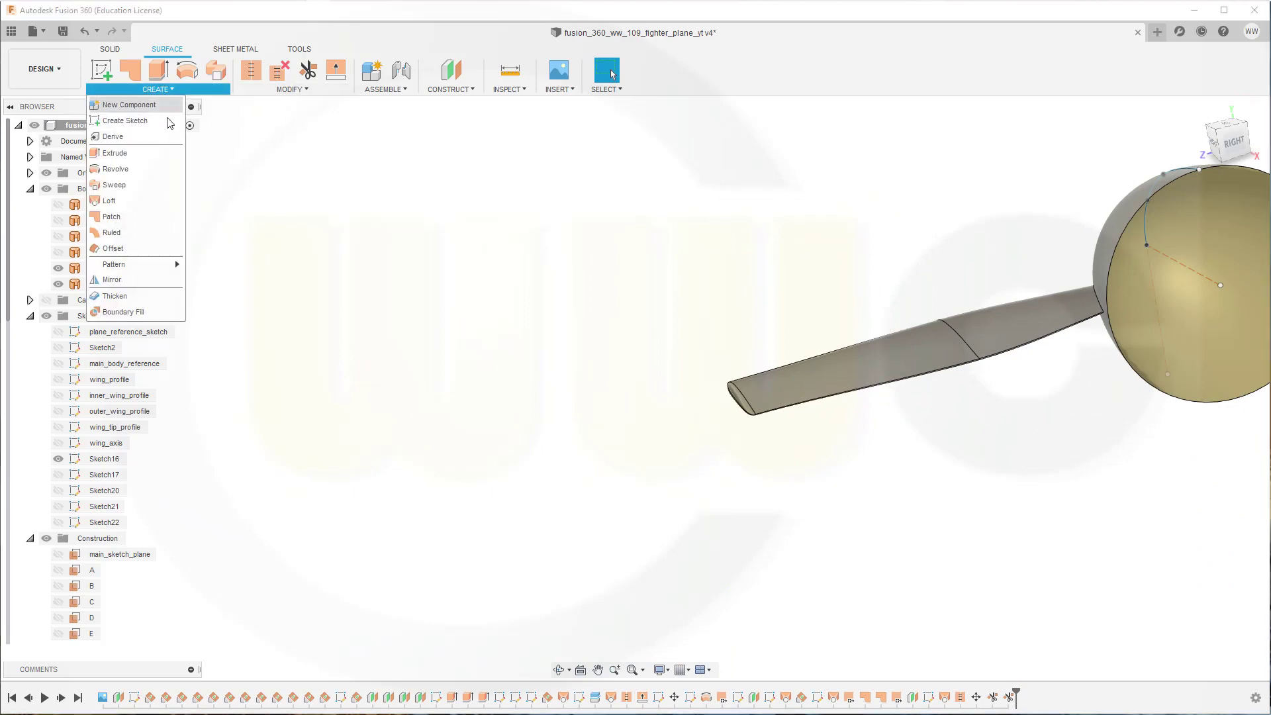
mouse_move(132, 263)
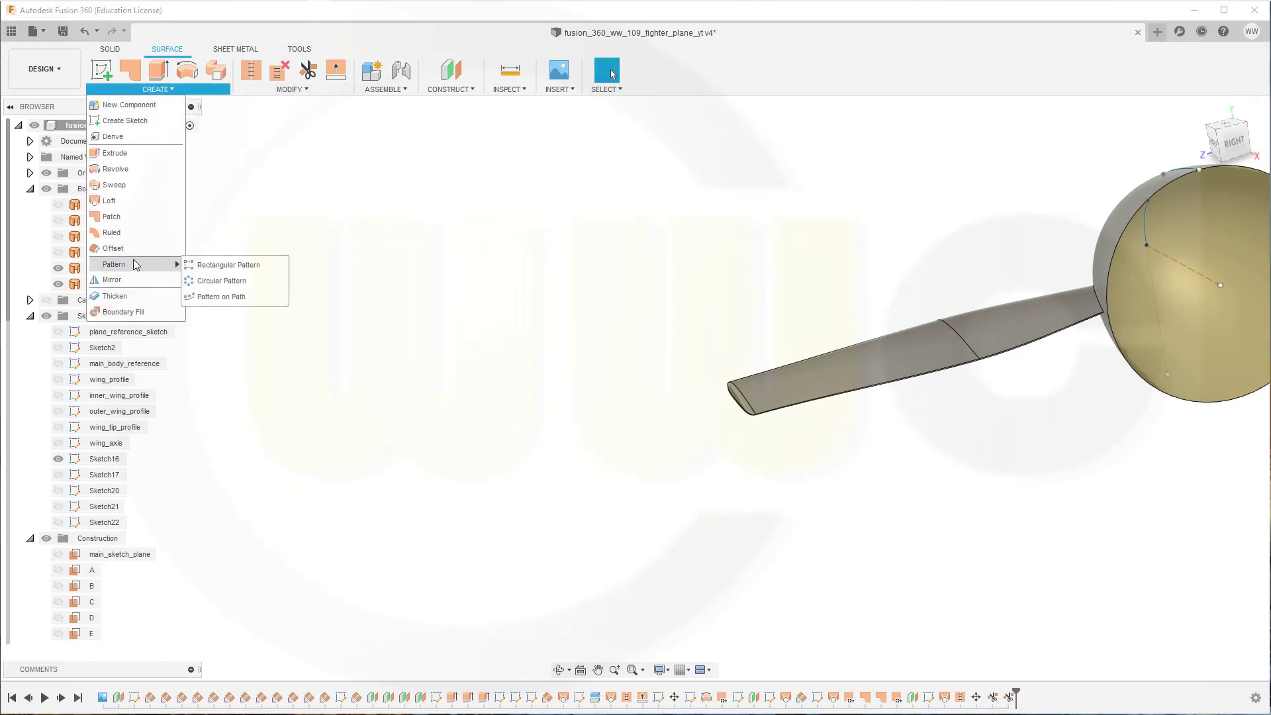
click(218, 280)
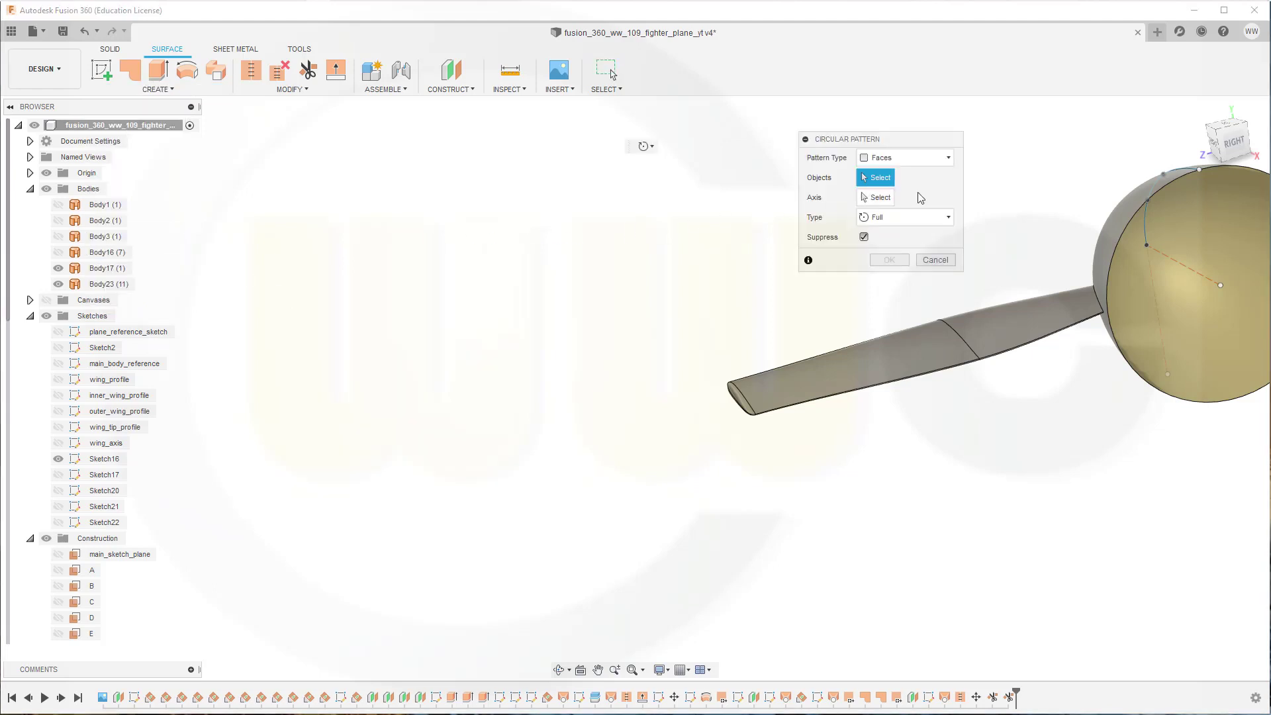
click(947, 160)
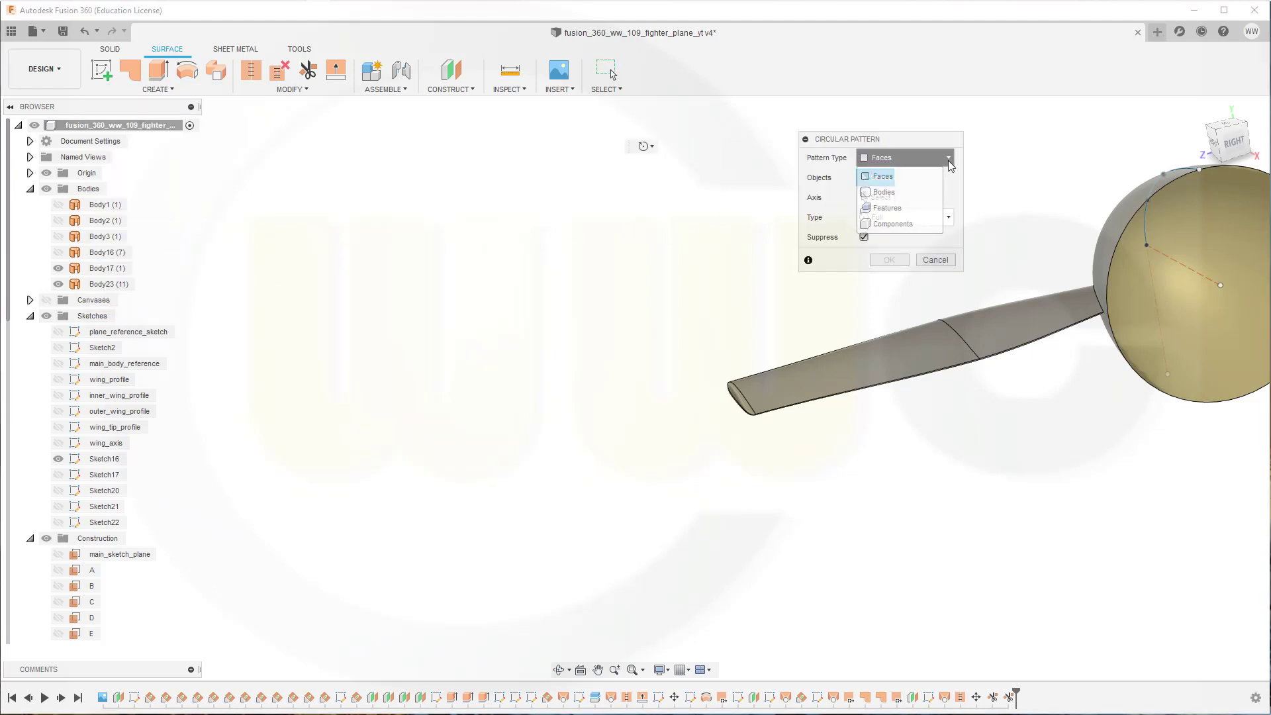
click(887, 191)
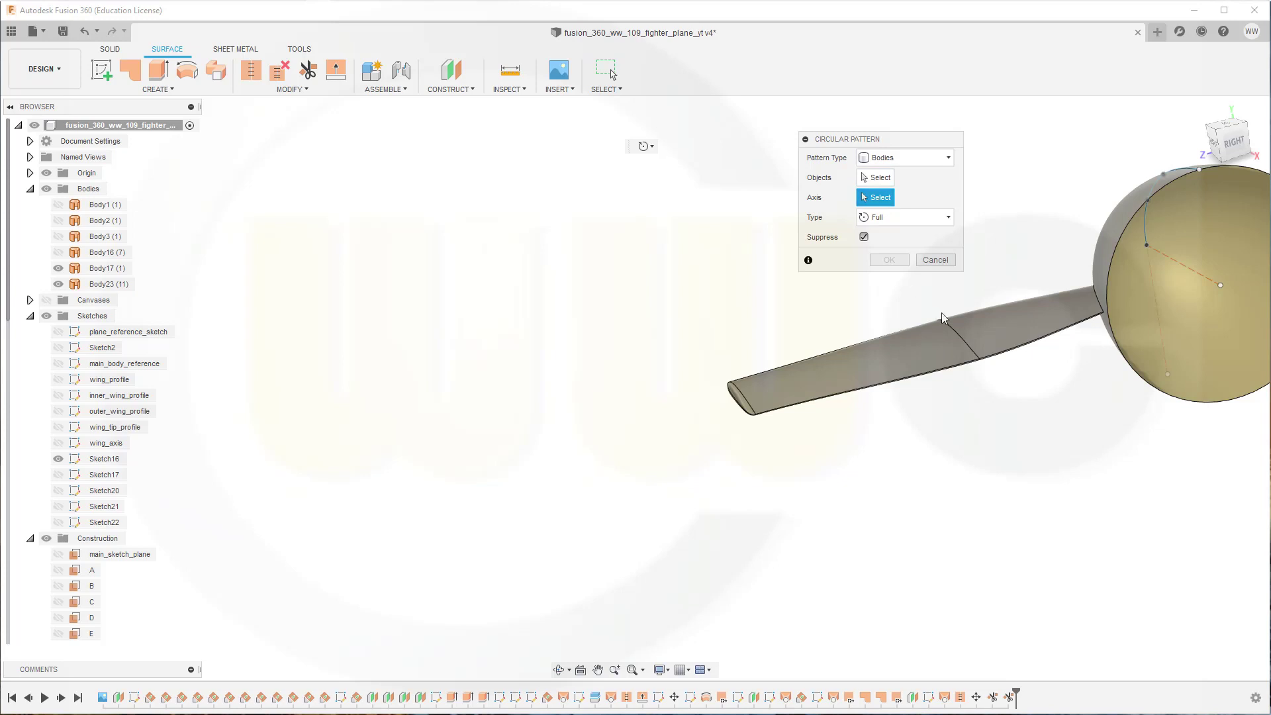
click(1194, 274)
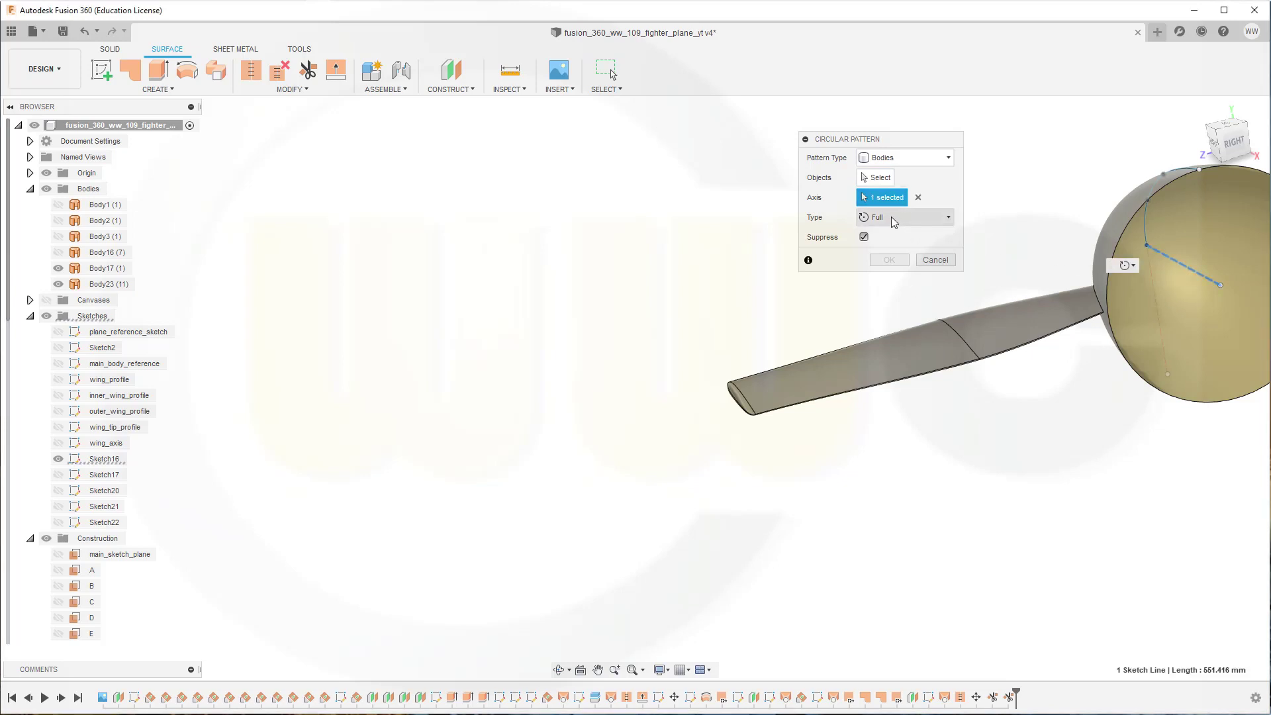
shift+middle_drag(1065, 227, 774, 240)
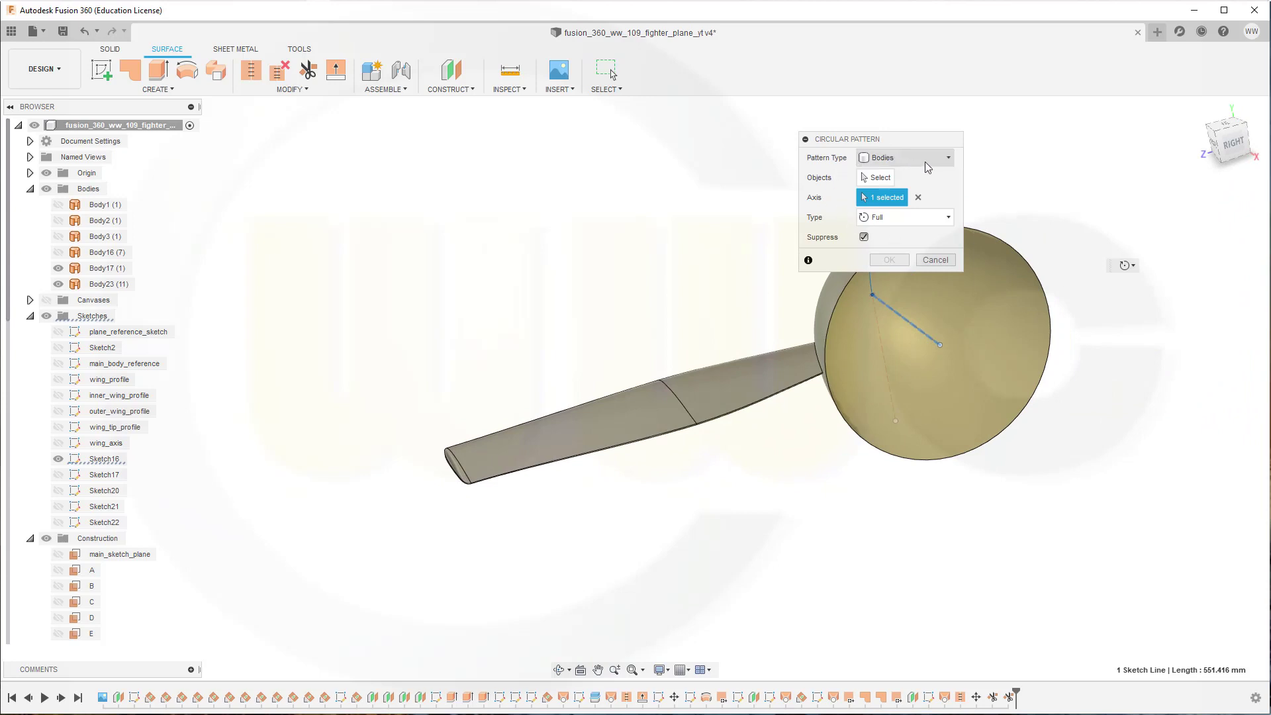
click(881, 178)
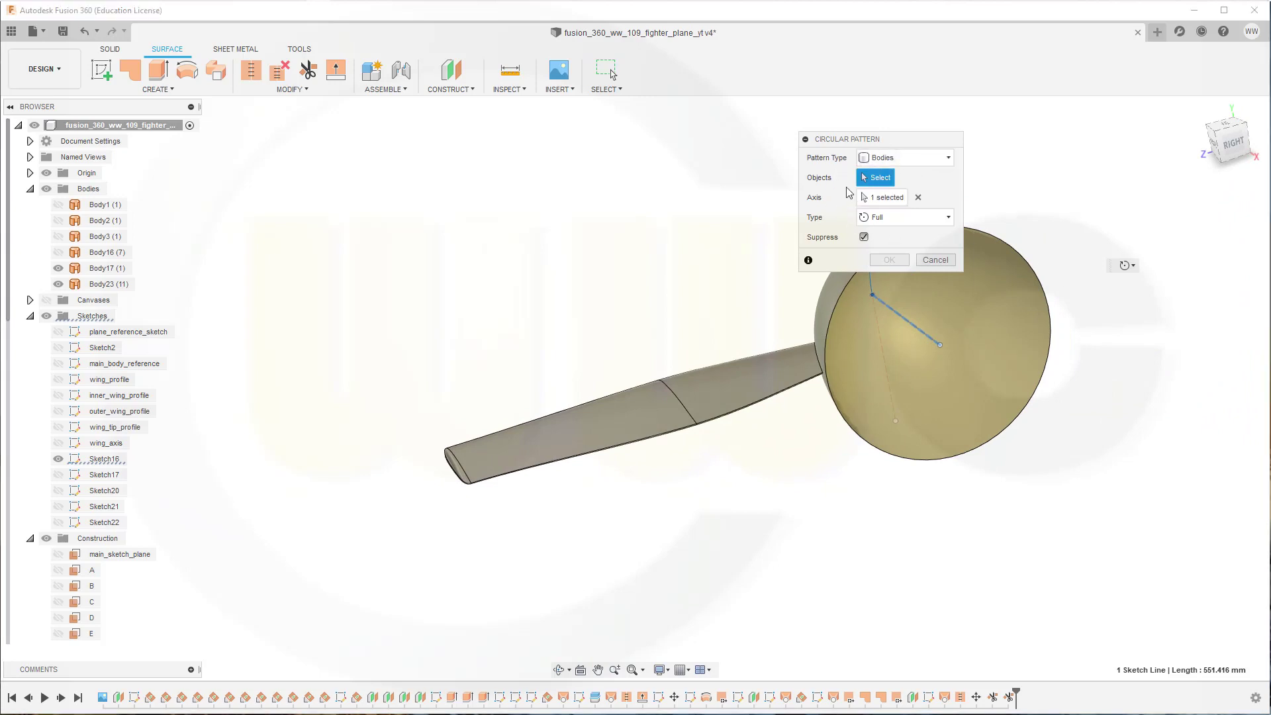
click(622, 418)
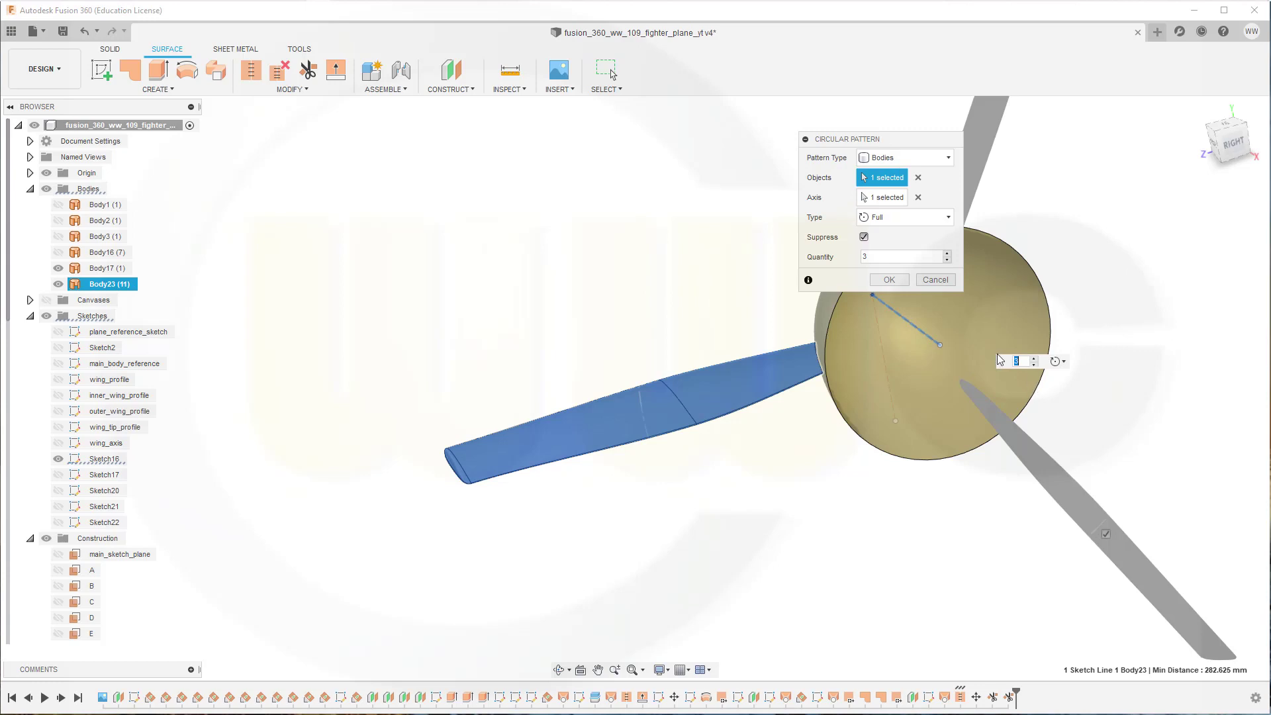
key(Return)
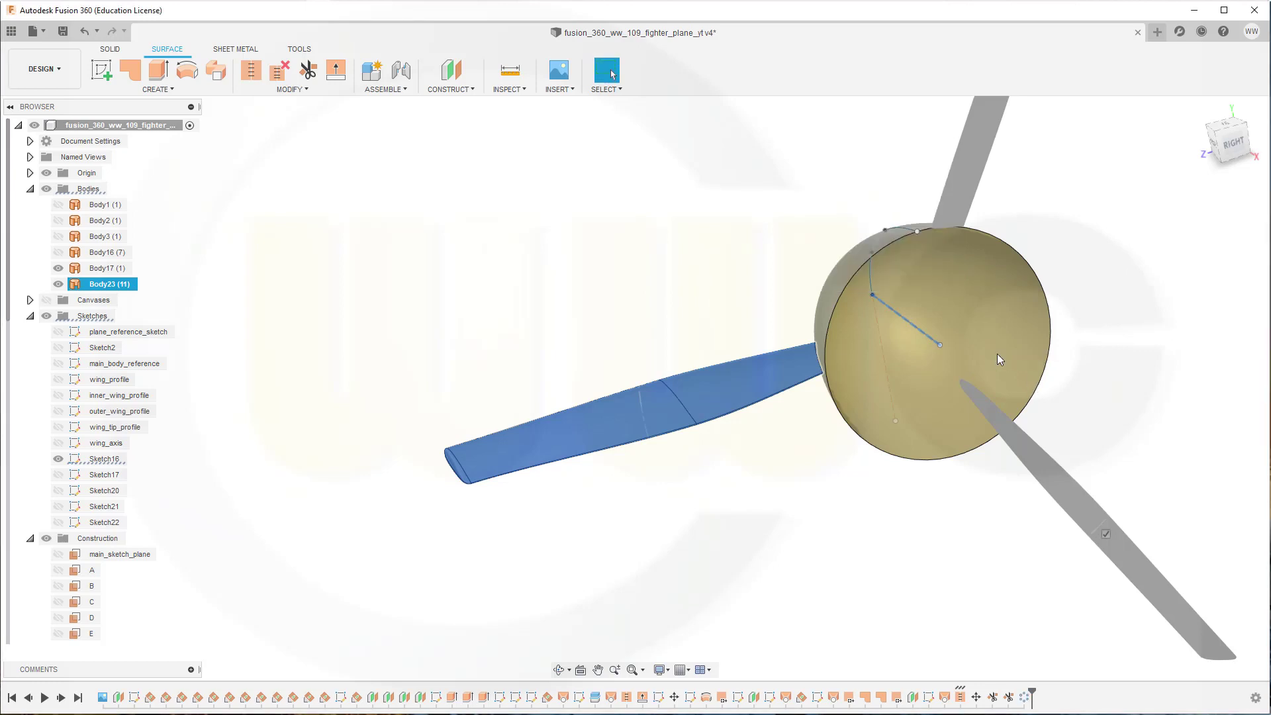
- Trim the patch enclosed by the root of the patterned blade Body25 out of the spinner cone, using Body25 as the trim tool
shift+middle_drag(780, 292, 681, 272)
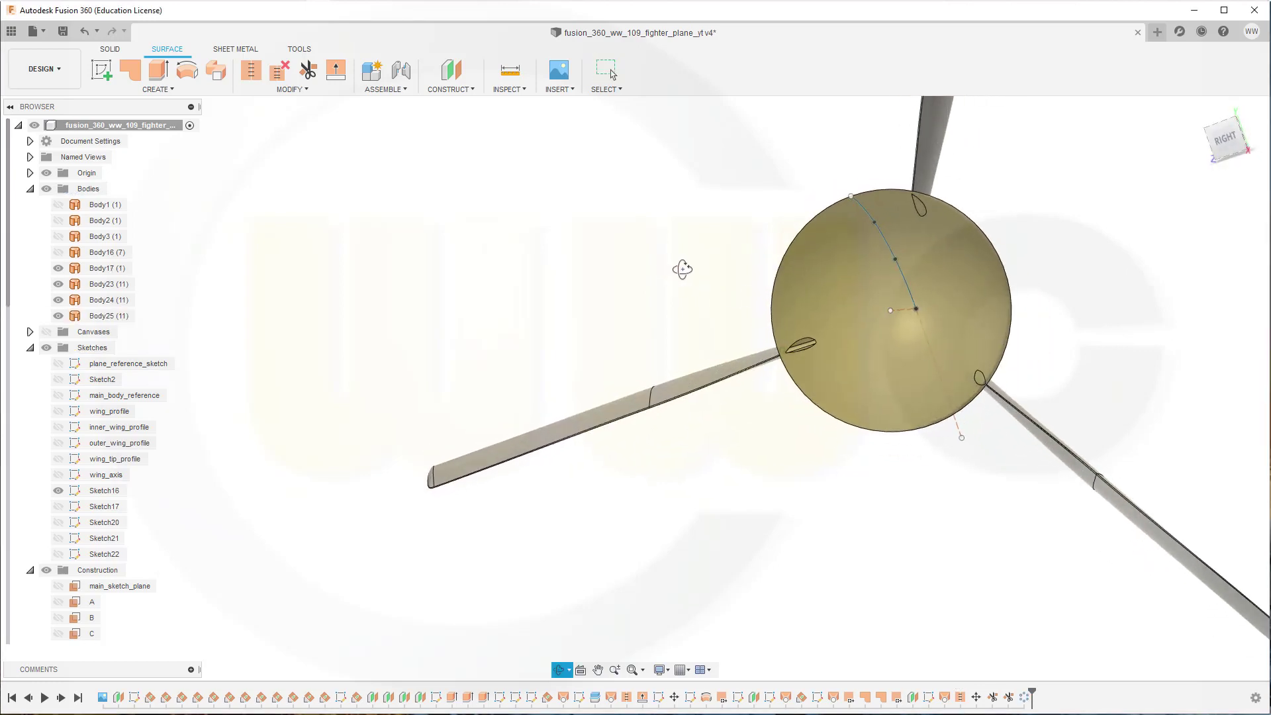
click(309, 72)
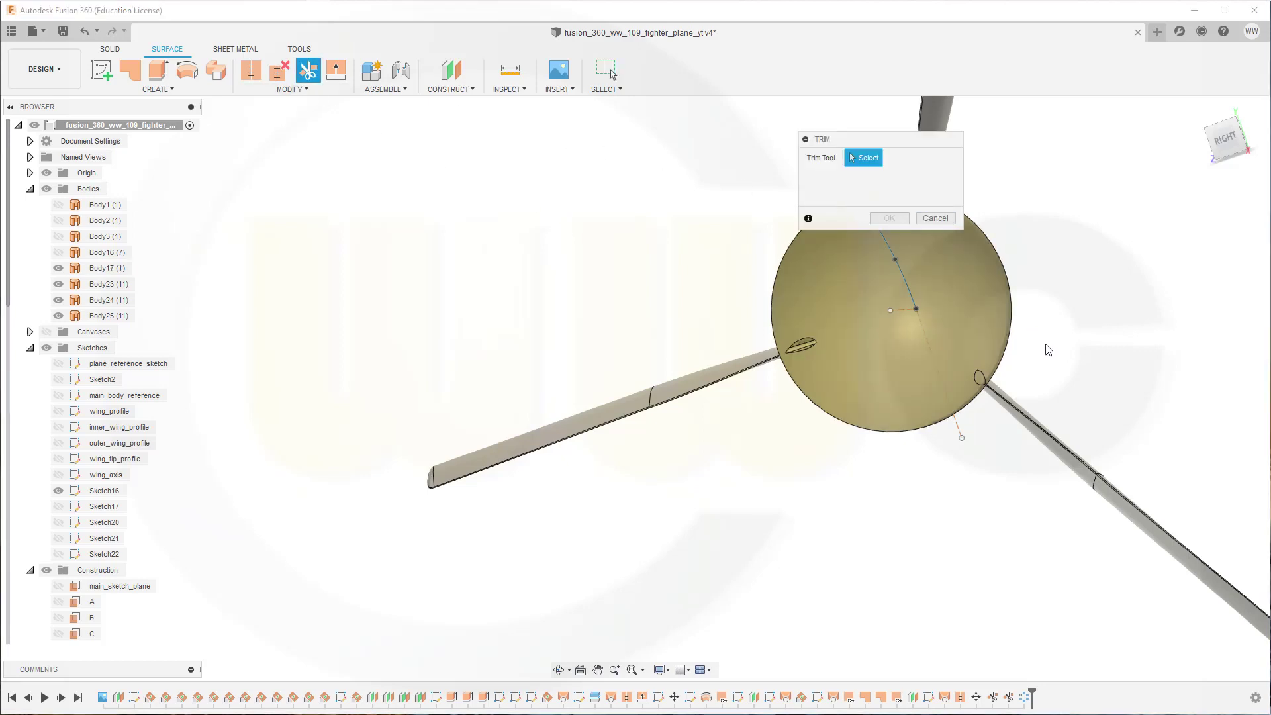
click(1037, 408)
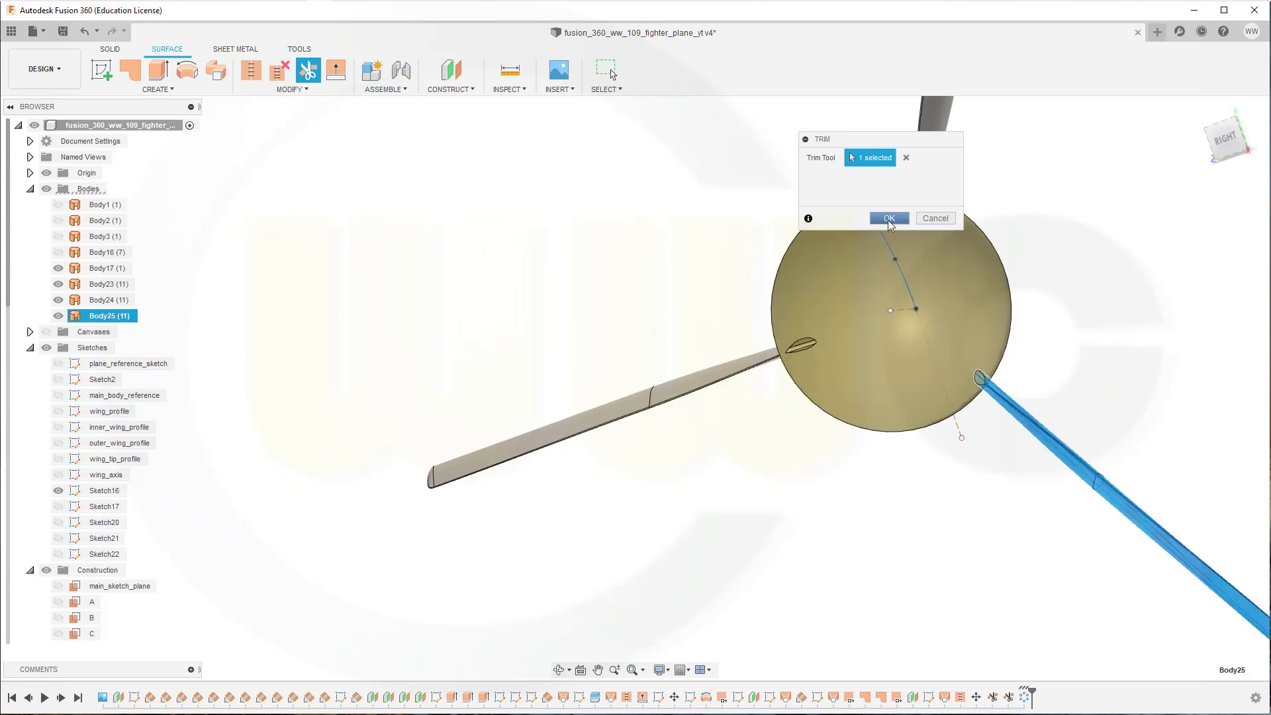
click(888, 218)
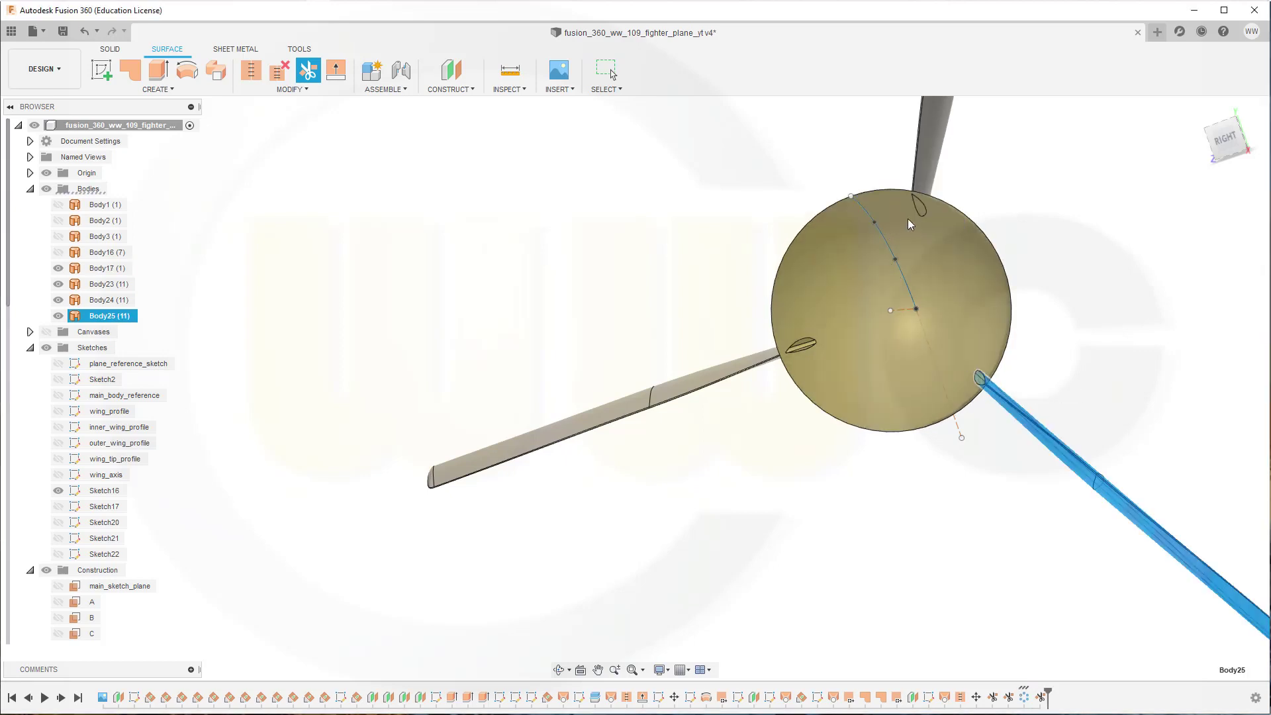
- Trim the patch enclosed by the root of the patterned blade Body24 out of the spinner cone, using Body24 as the trim tool
click(315, 76)
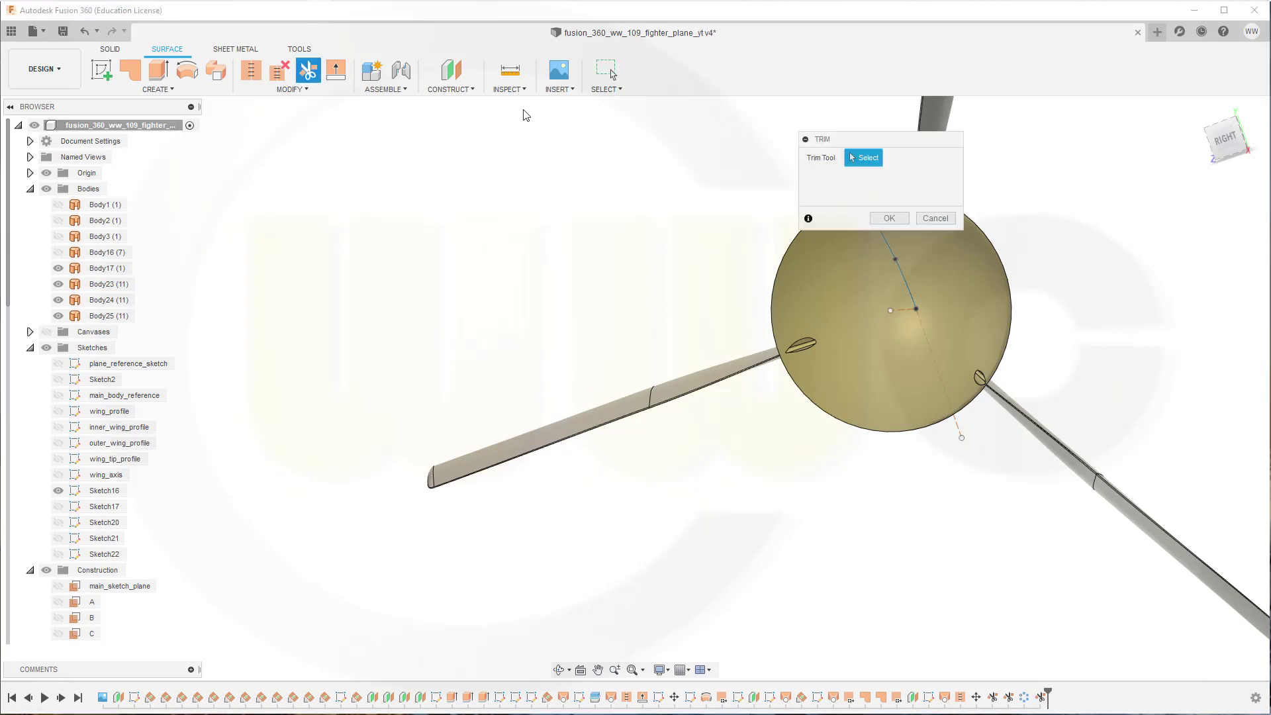
click(936, 121)
middle_drag(1047, 233, 965, 380)
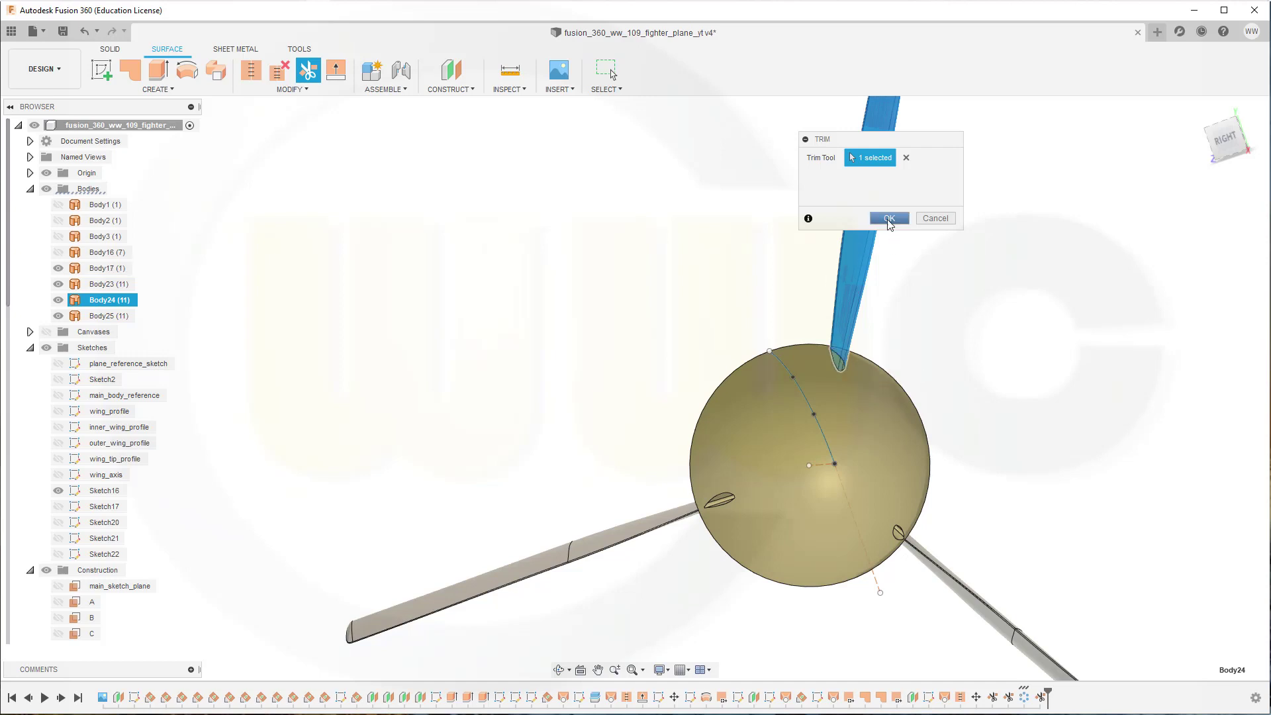
click(889, 217)
- Stitch the spinner cone Body17 and the three blades Body23, Body24 and Body25 into one body with a 0.10 mm tolerance
scroll(936, 419, down, 3)
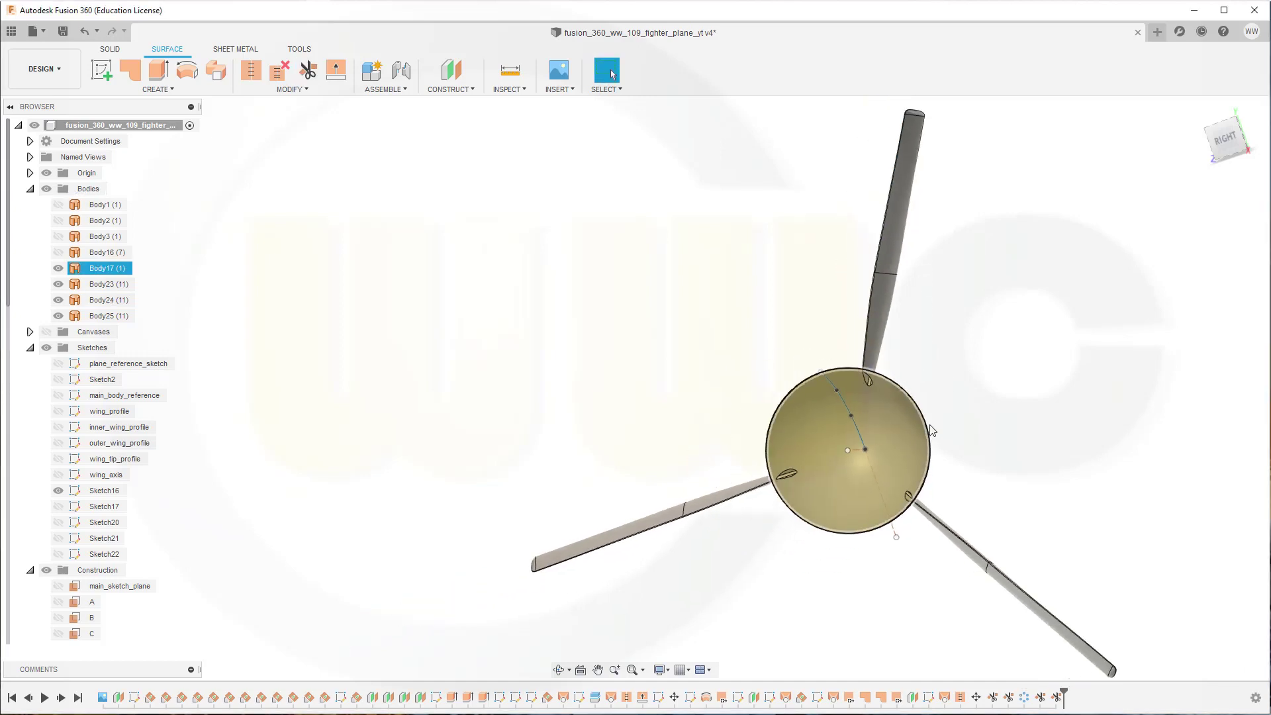
shift+middle_drag(936, 419, 1033, 483)
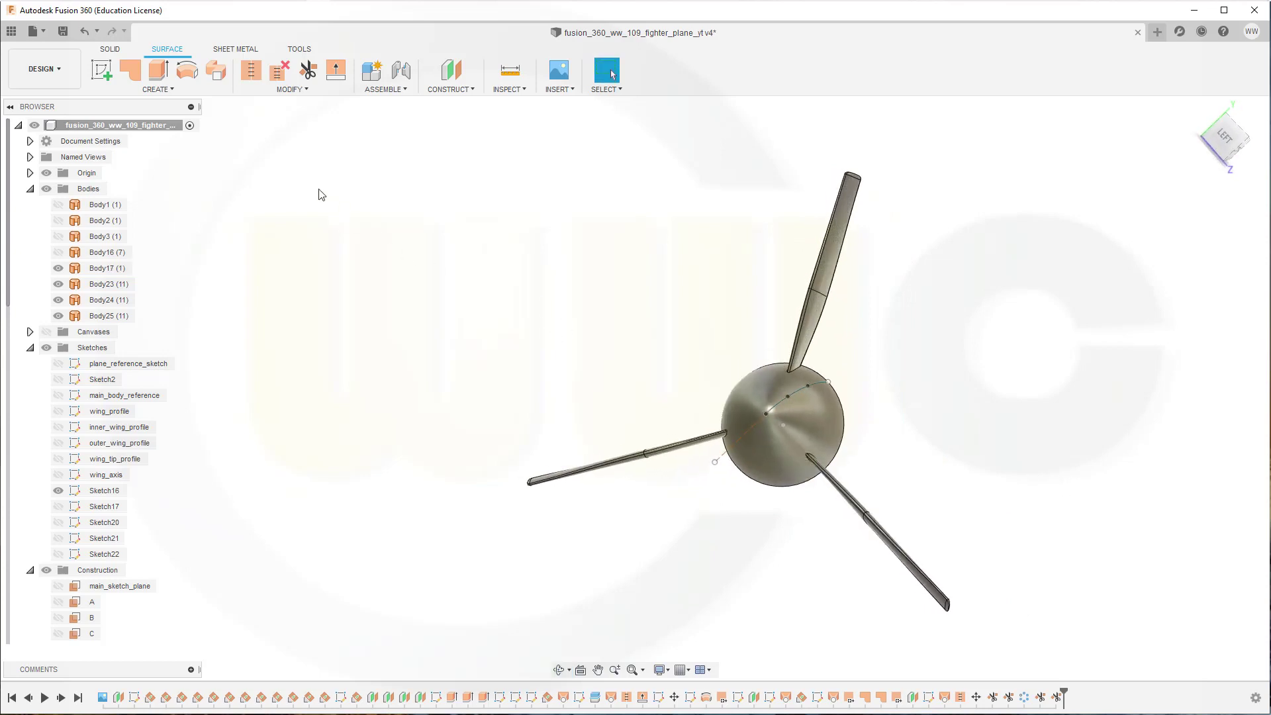
click(251, 70)
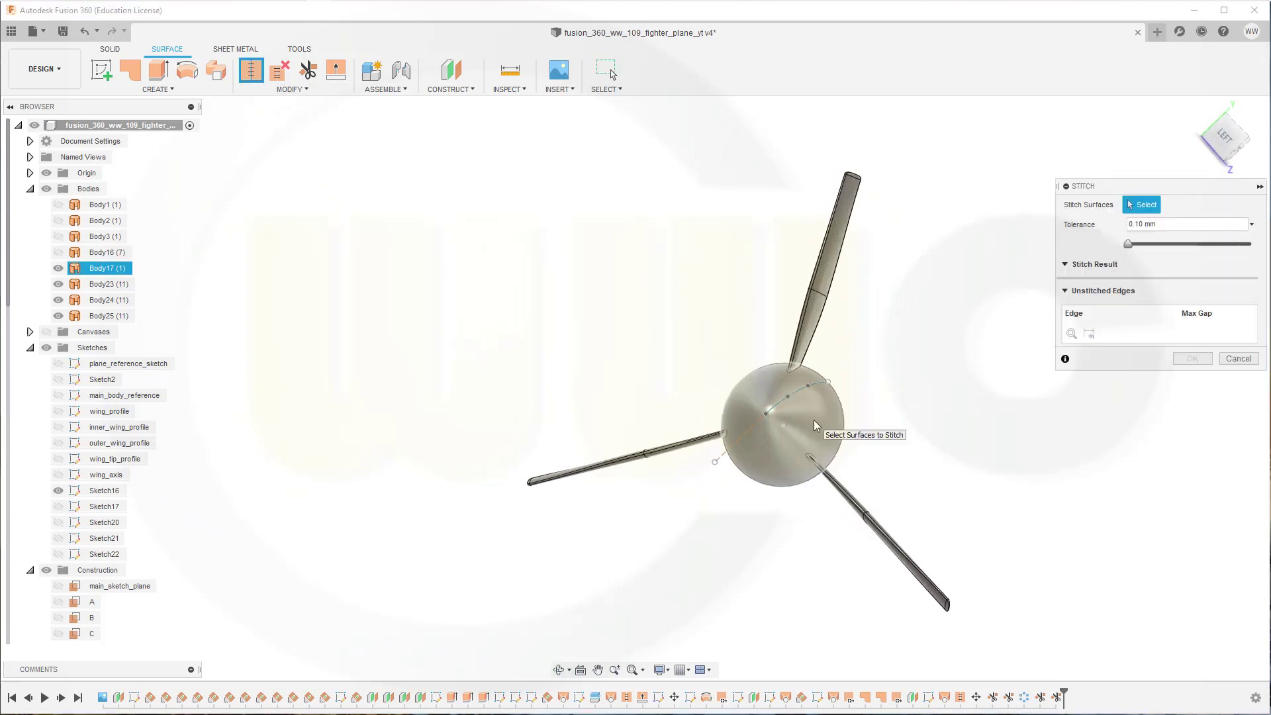
click(816, 424)
click(818, 307)
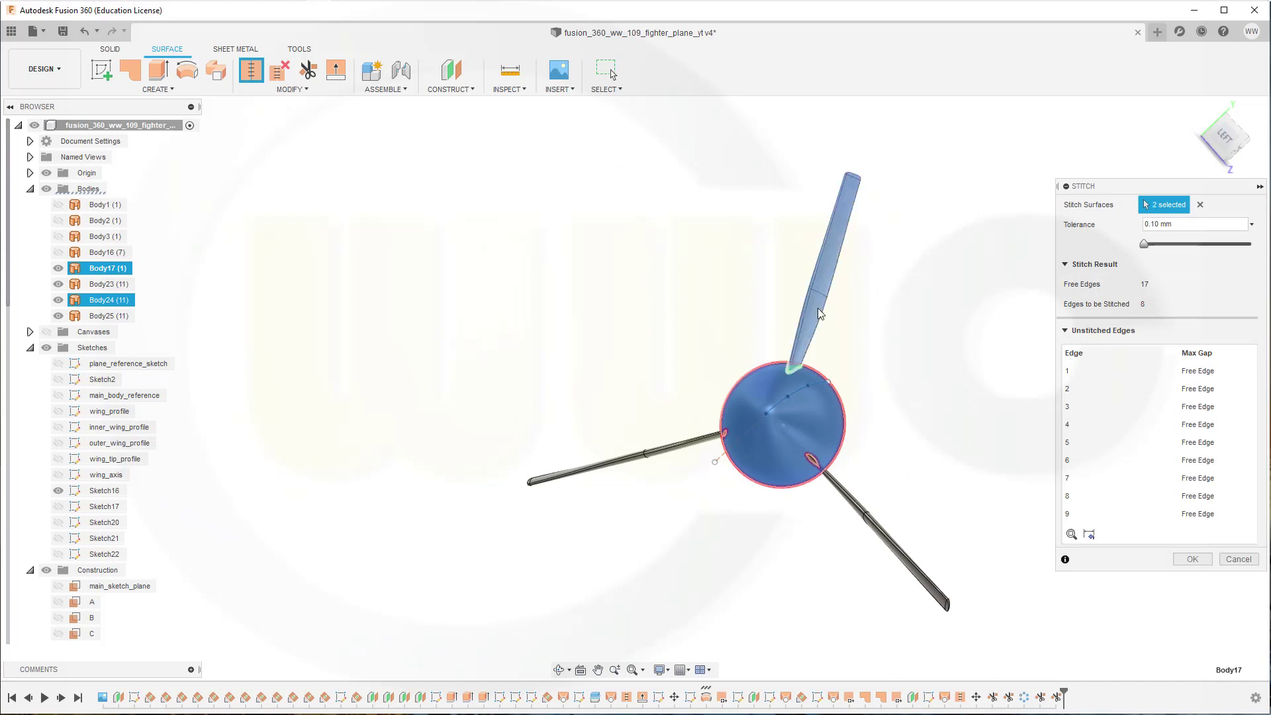
click(649, 454)
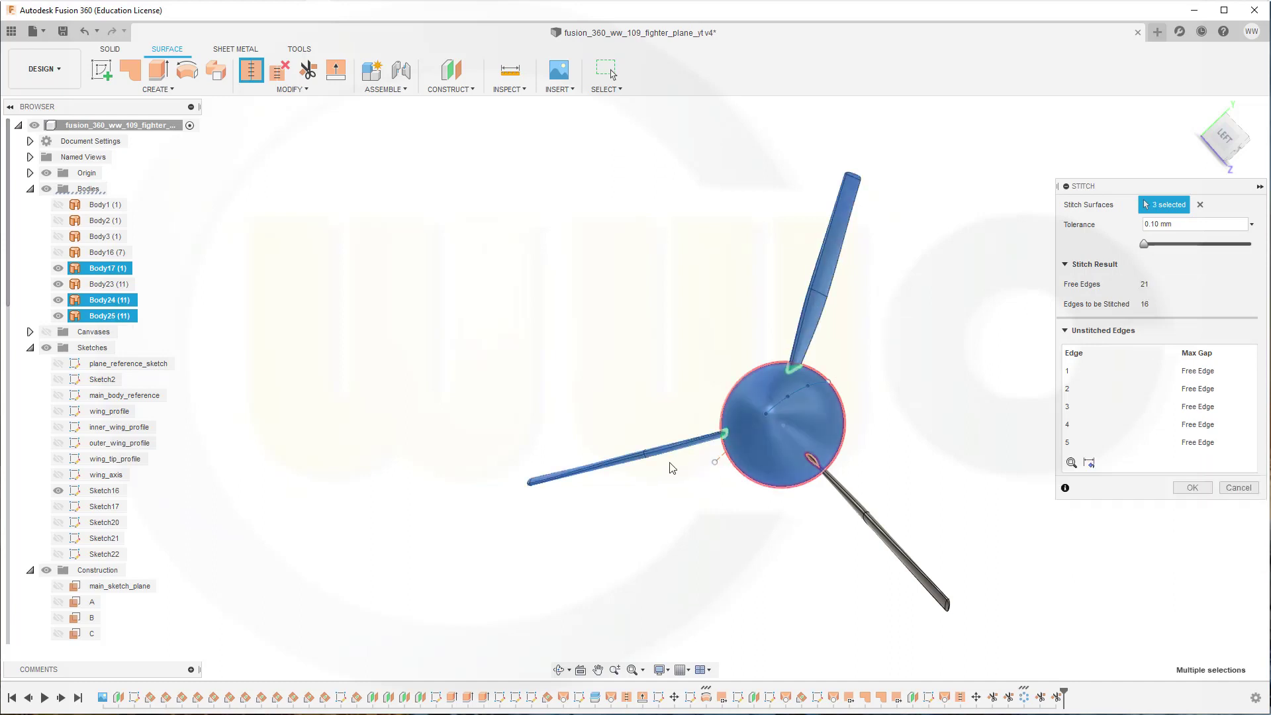
click(875, 528)
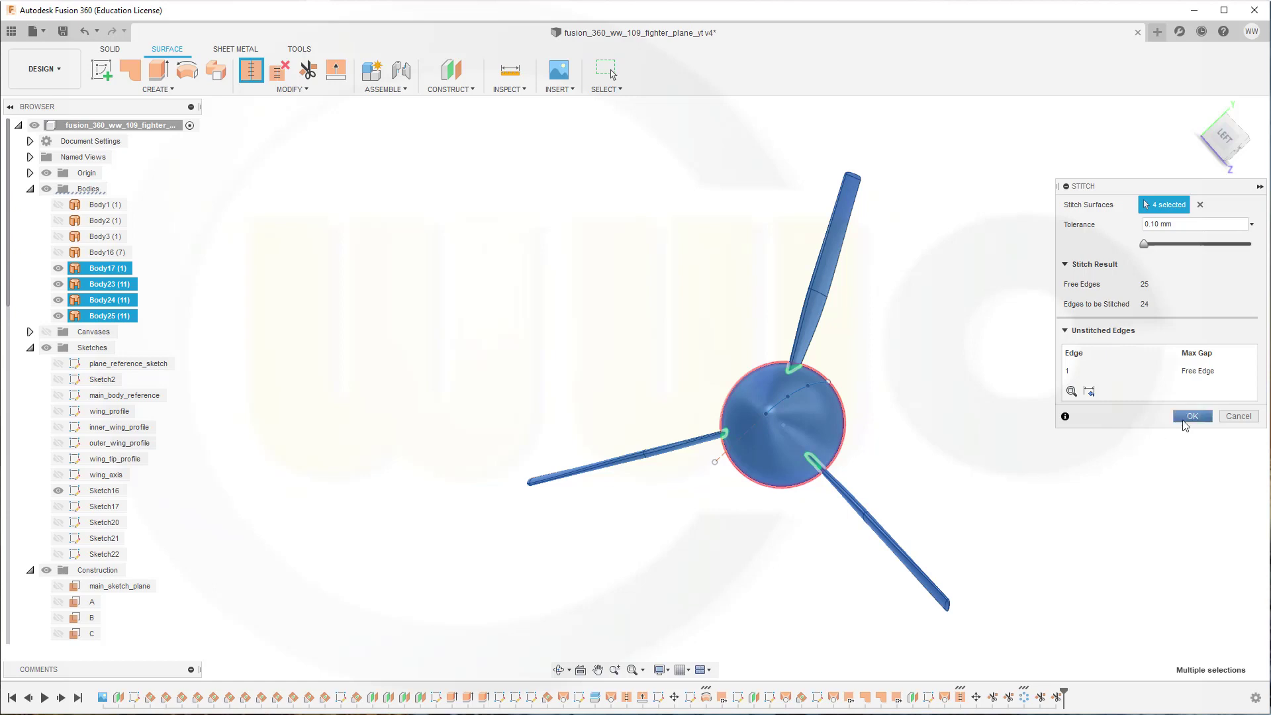
click(1190, 417)
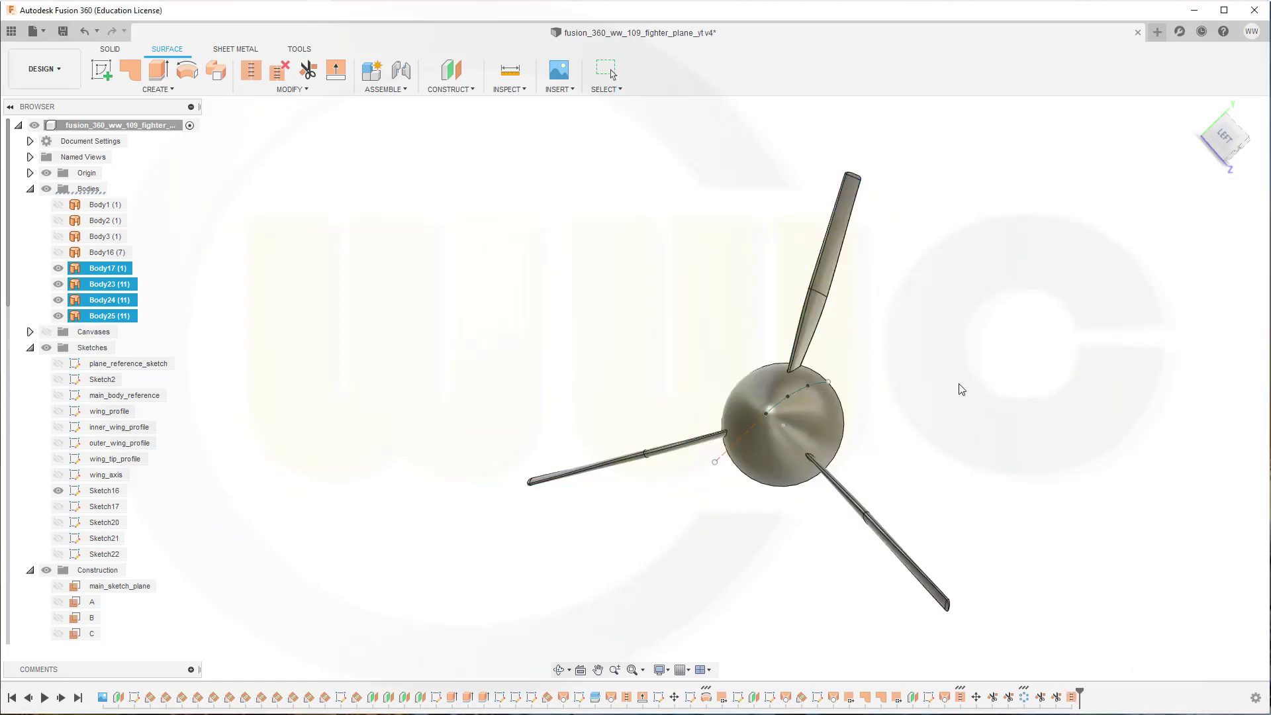
shift+middle_drag(959, 388, 565, 425)
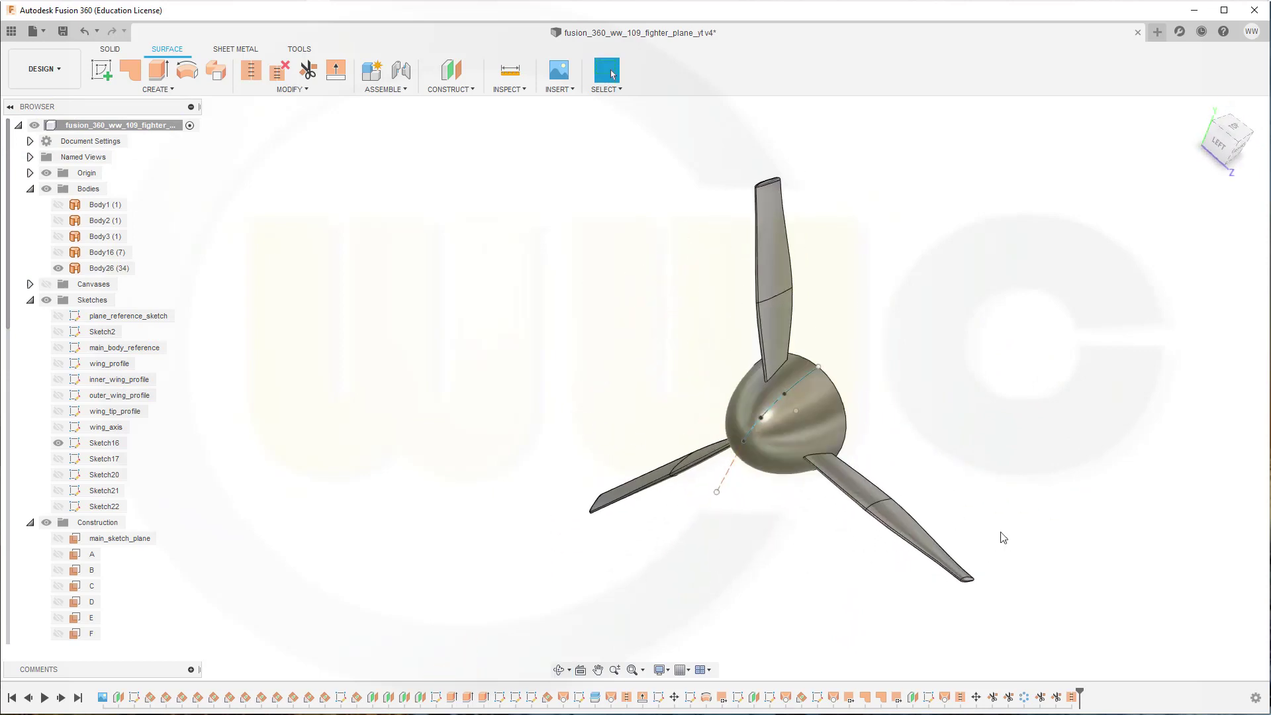
scroll(979, 525, up, 4)
shift+middle_drag(720, 451, 558, 394)
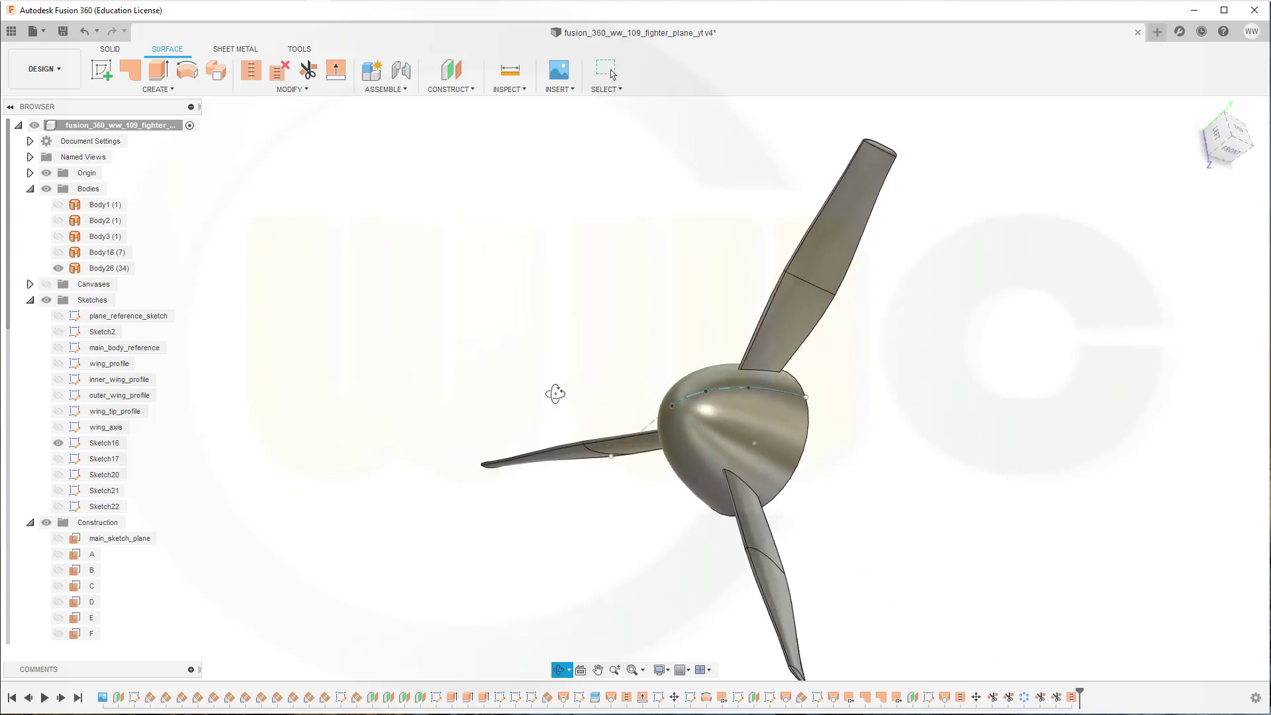